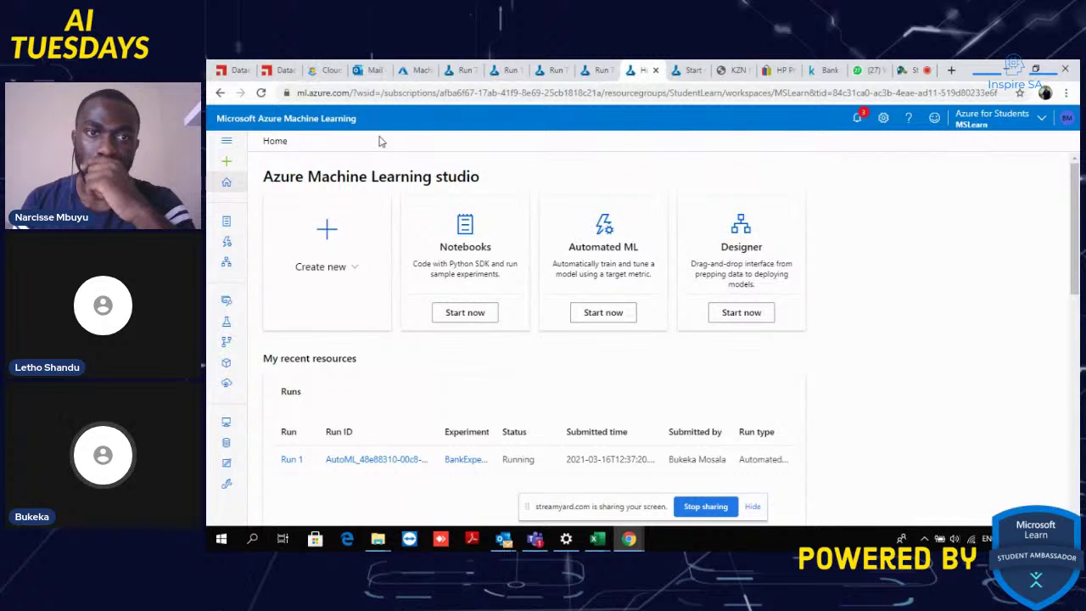
{"action": "left_click", "coordinate": [328, 70]}
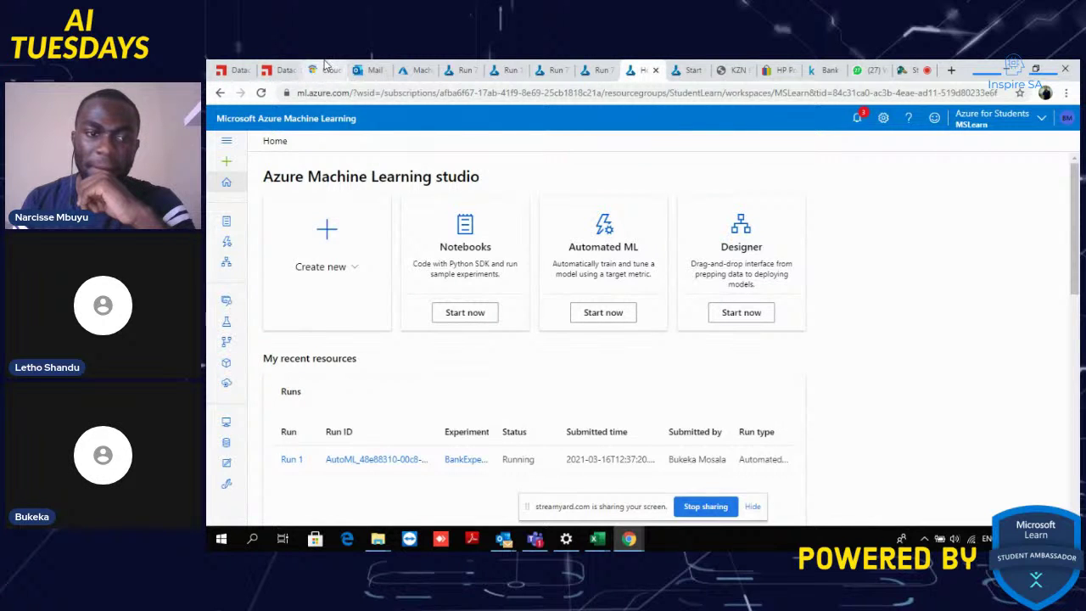
{"action": "left_click", "coordinate": [919, 71]}
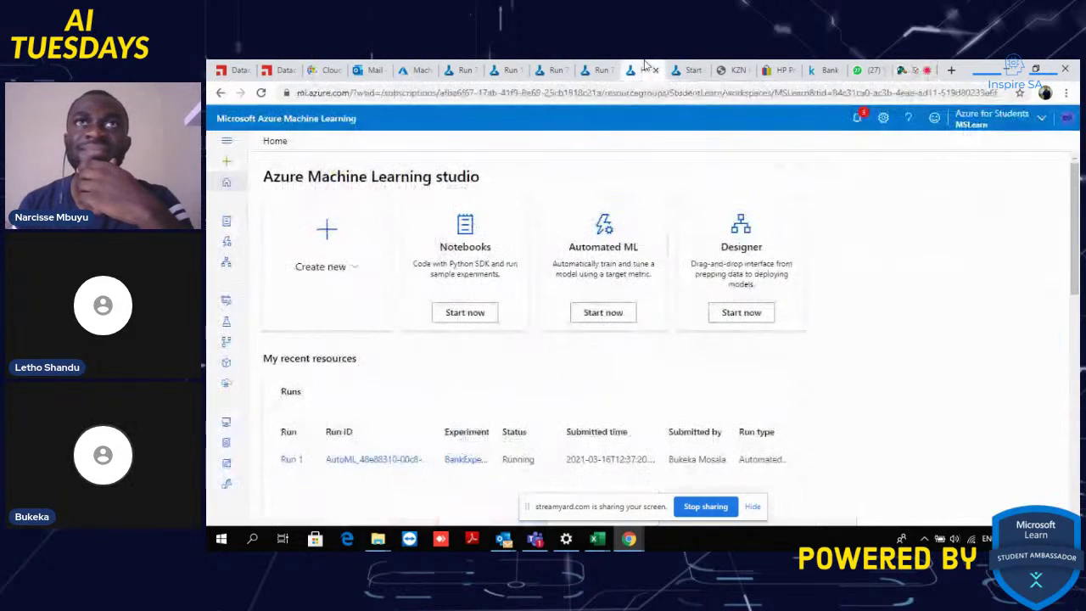
{"action": "left_click", "coordinate": [645, 68]}
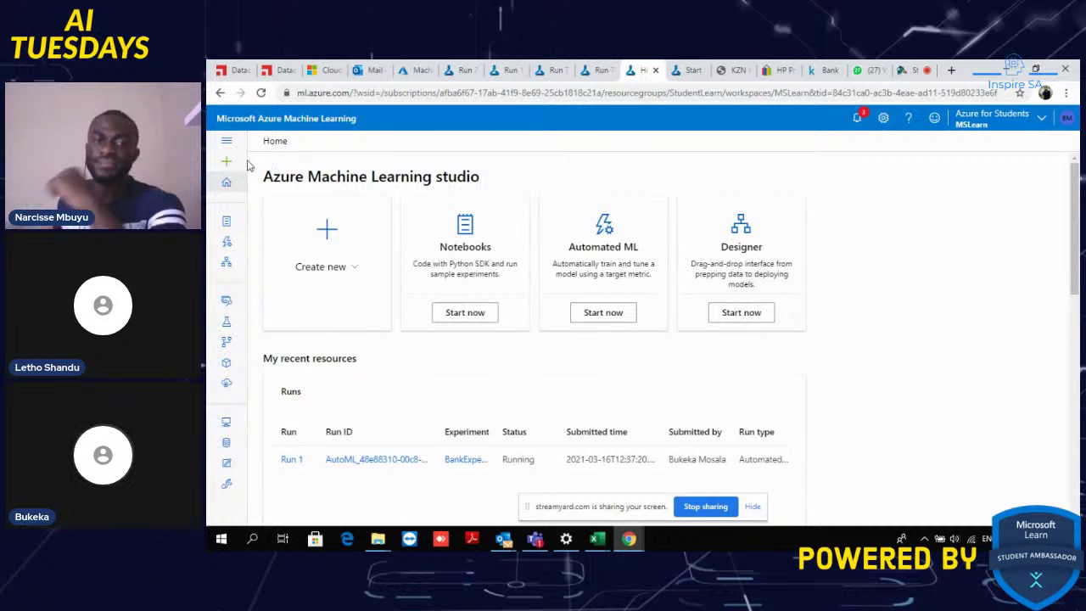
Step: Open Automated ML from the studio home page and start a new Automated ML run
{"action": "left_click", "coordinate": [227, 141]}
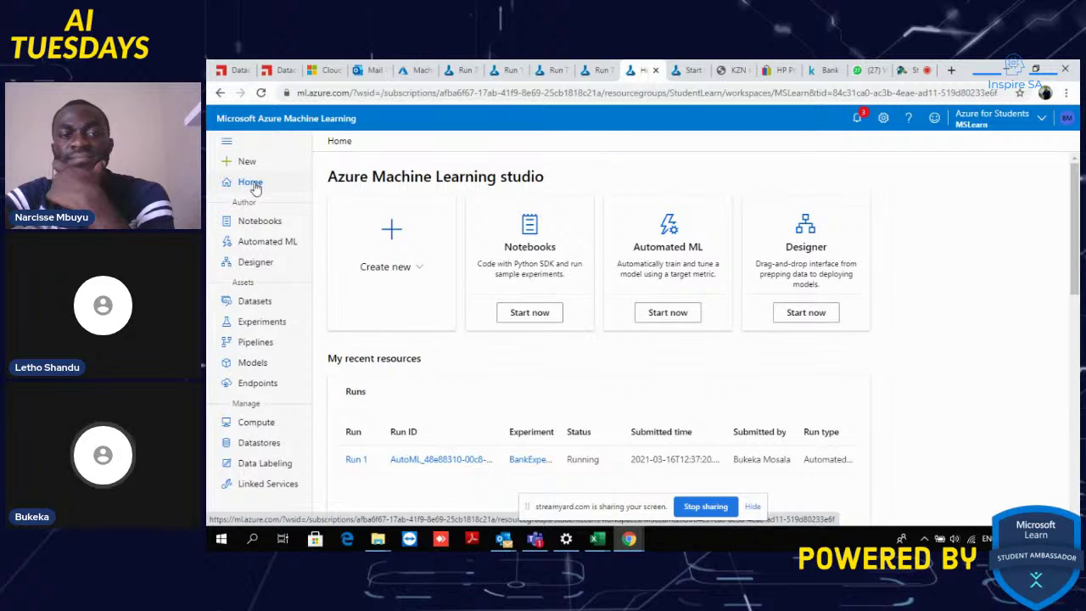
{"action": "left_click", "coordinate": [663, 312]}
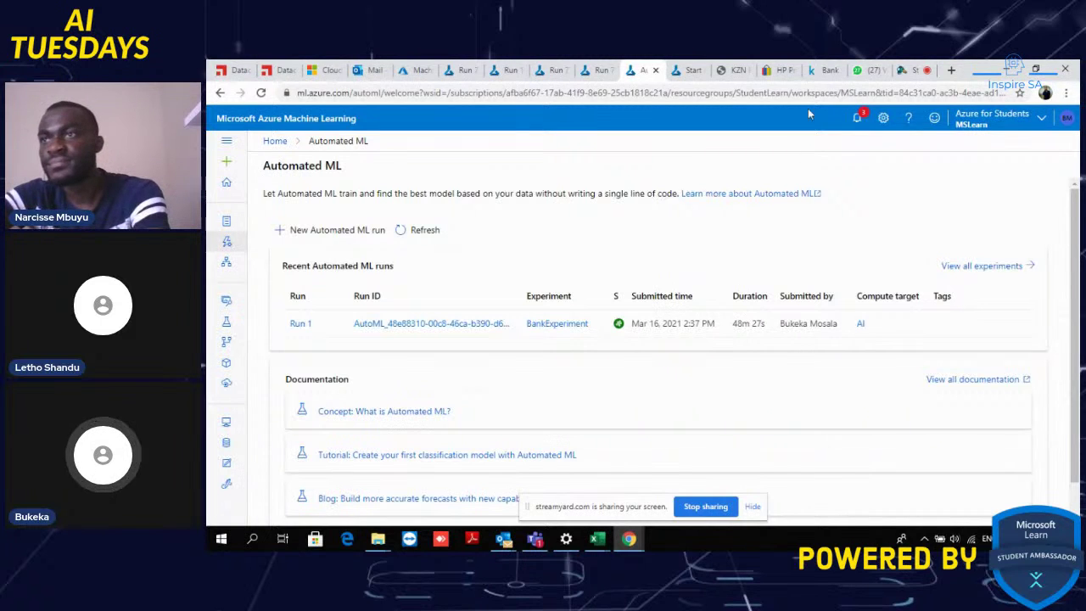
{"action": "left_click", "coordinate": [812, 71]}
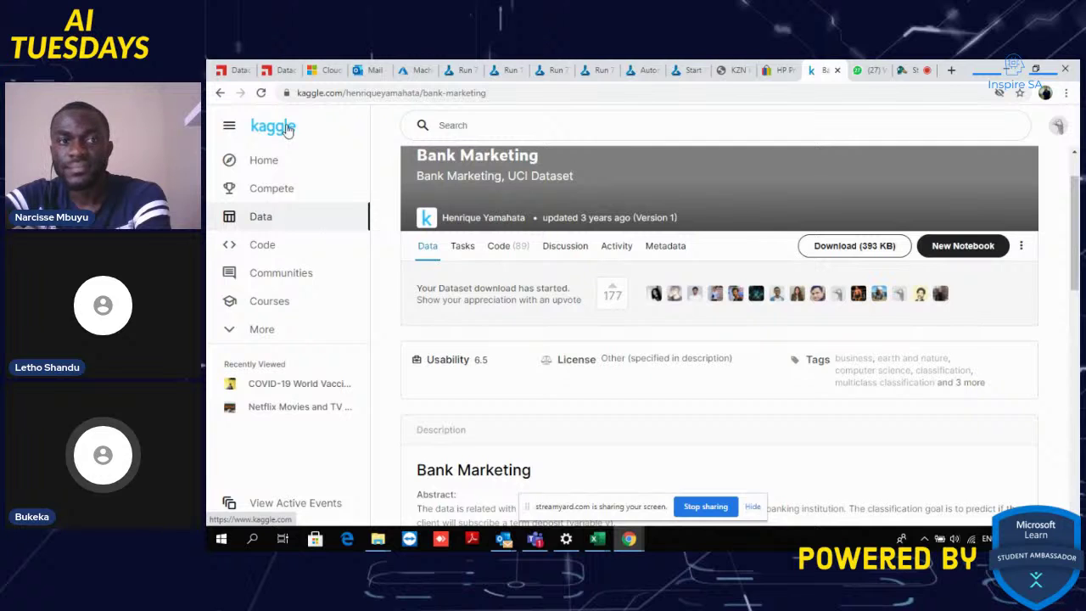
{"action": "left_click", "coordinate": [648, 68]}
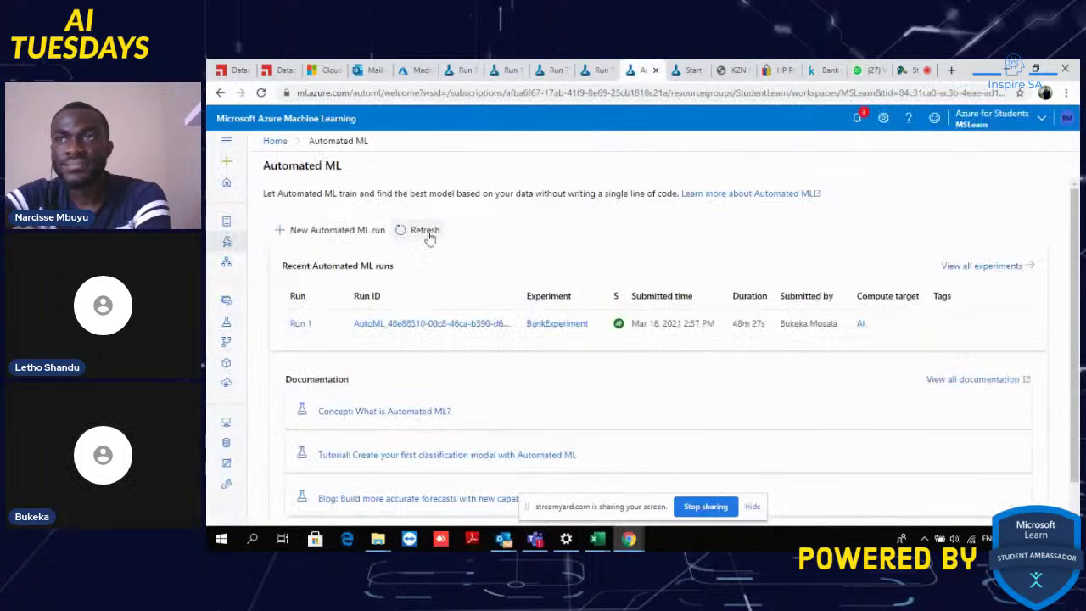
{"action": "left_click", "coordinate": [332, 229]}
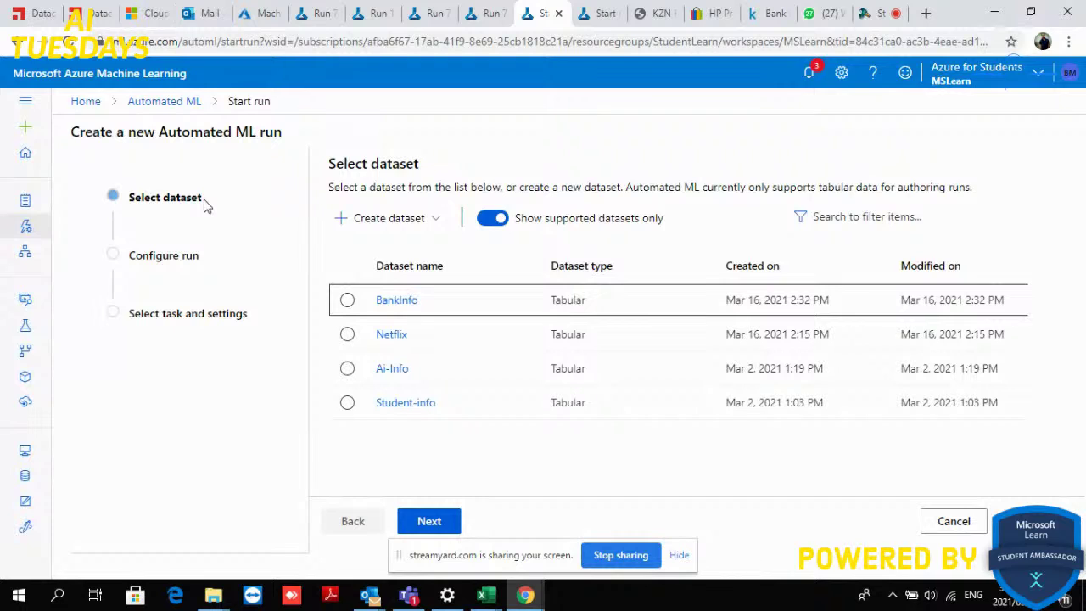
Step: Create a dataset from local files named BankInfo1 with the description "bank information" and continue to the file selection
{"action": "left_click", "coordinate": [382, 224]}
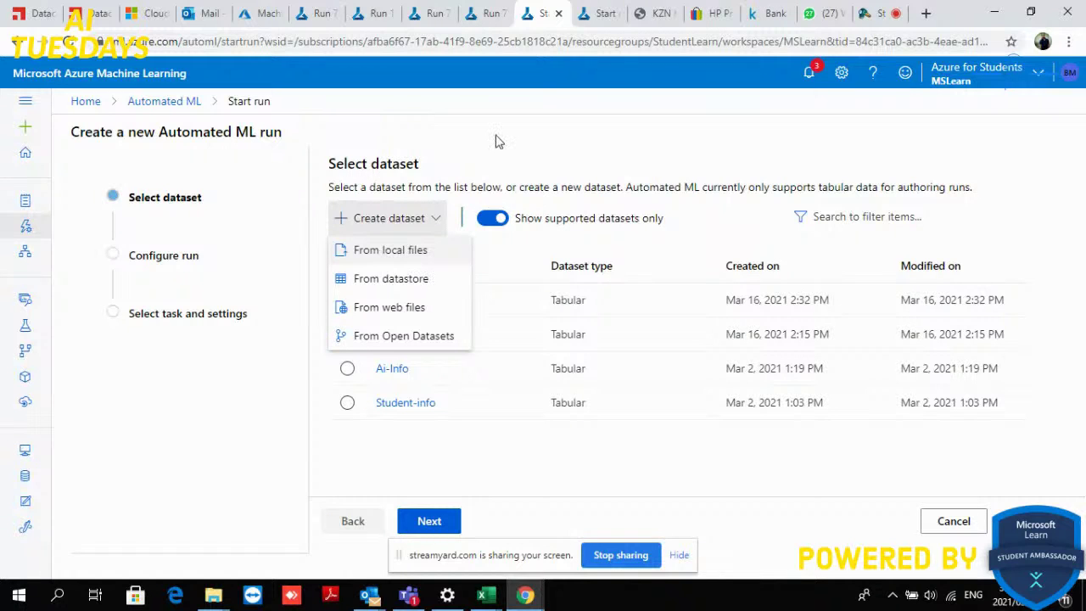
{"action": "left_click", "coordinate": [403, 248]}
{"action": "left_click", "coordinate": [684, 271]}
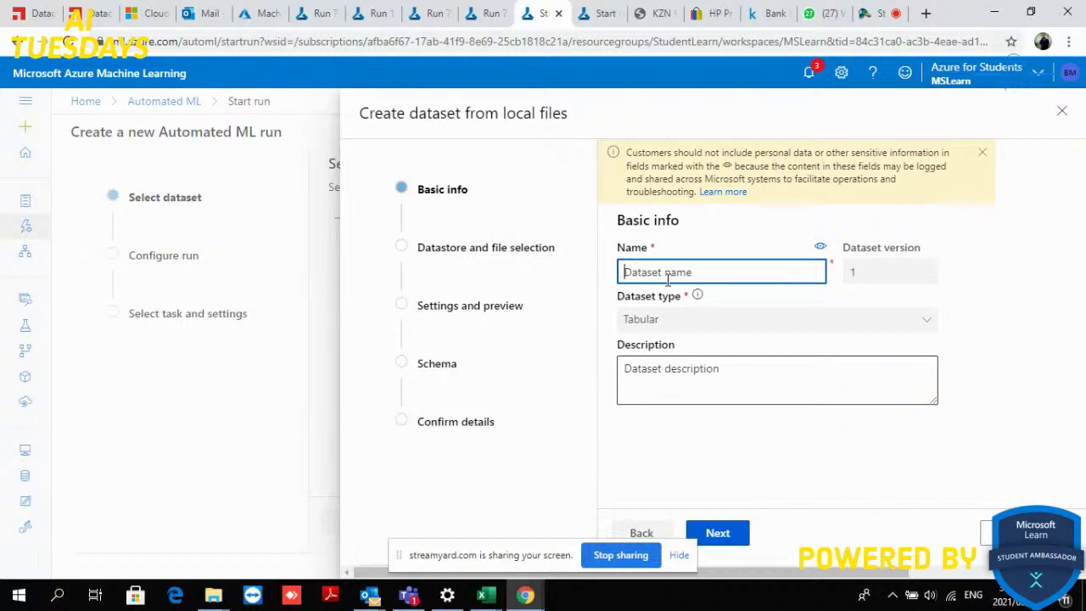
{"action": "type", "text": "BankInfo1"}
{"action": "left_click", "coordinate": [626, 368]}
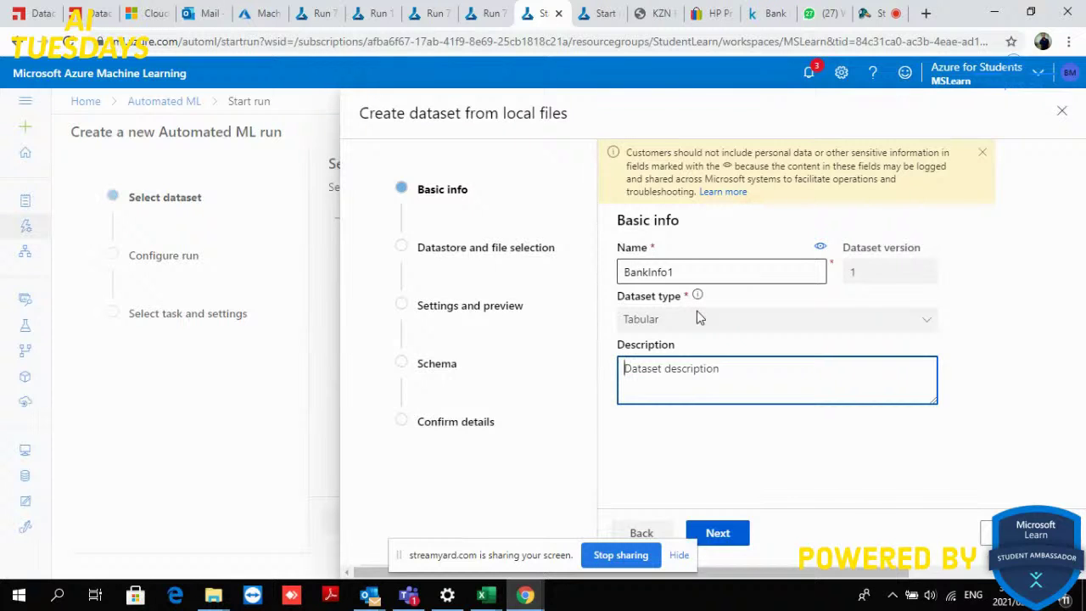
{"action": "type", "text": "bank infor"}
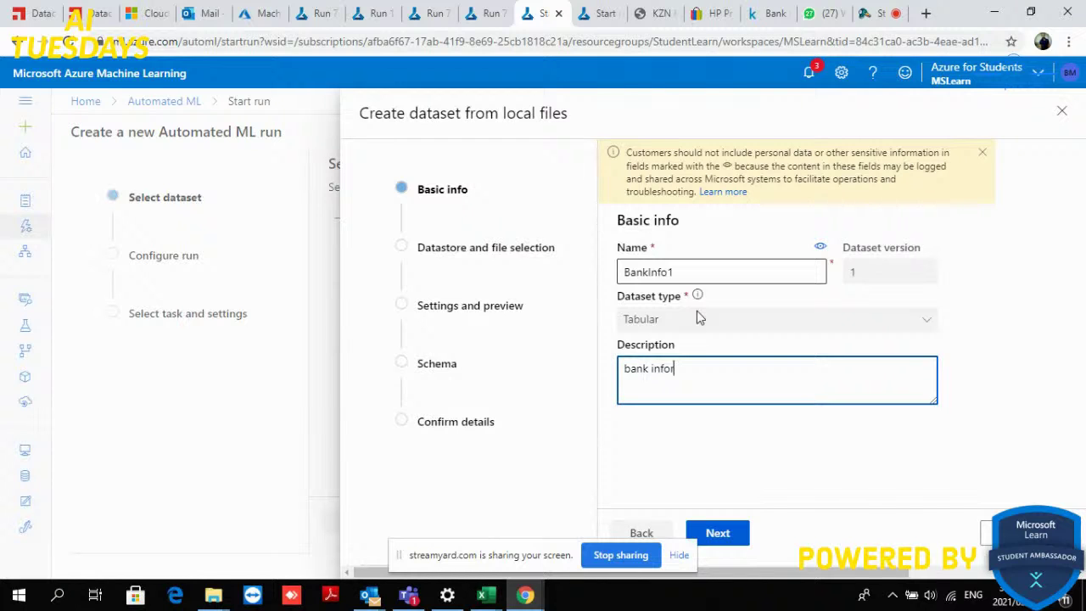
{"action": "type", "text": "mation"}
{"action": "left_click", "coordinate": [717, 529]}
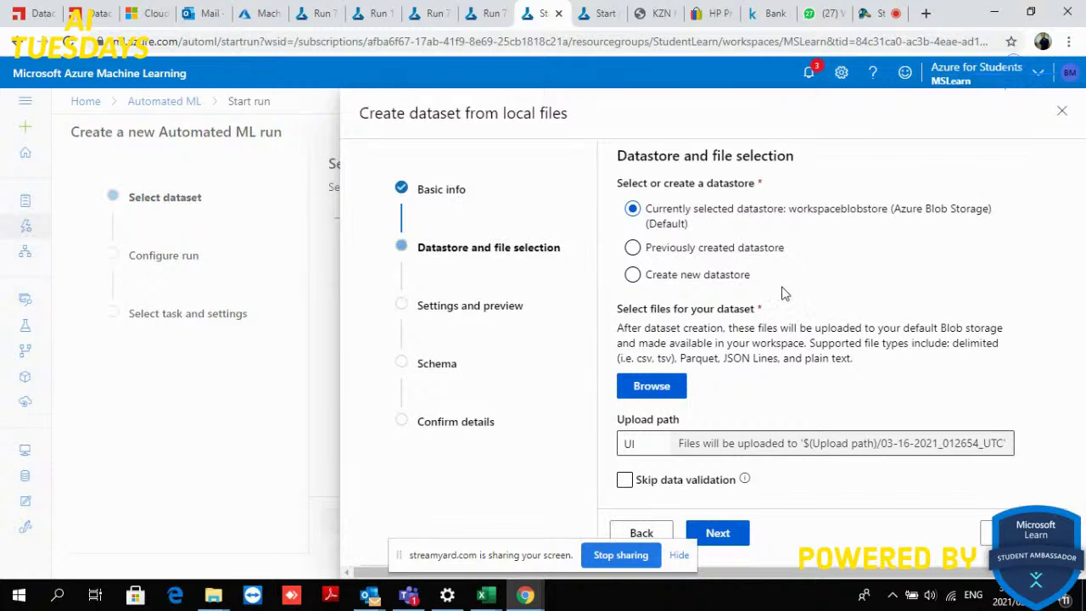
Step: Select bank-additional-full.csv from the New folder on the Desktop as the dataset file and upload it to the default datastore
{"action": "left_click", "coordinate": [662, 387]}
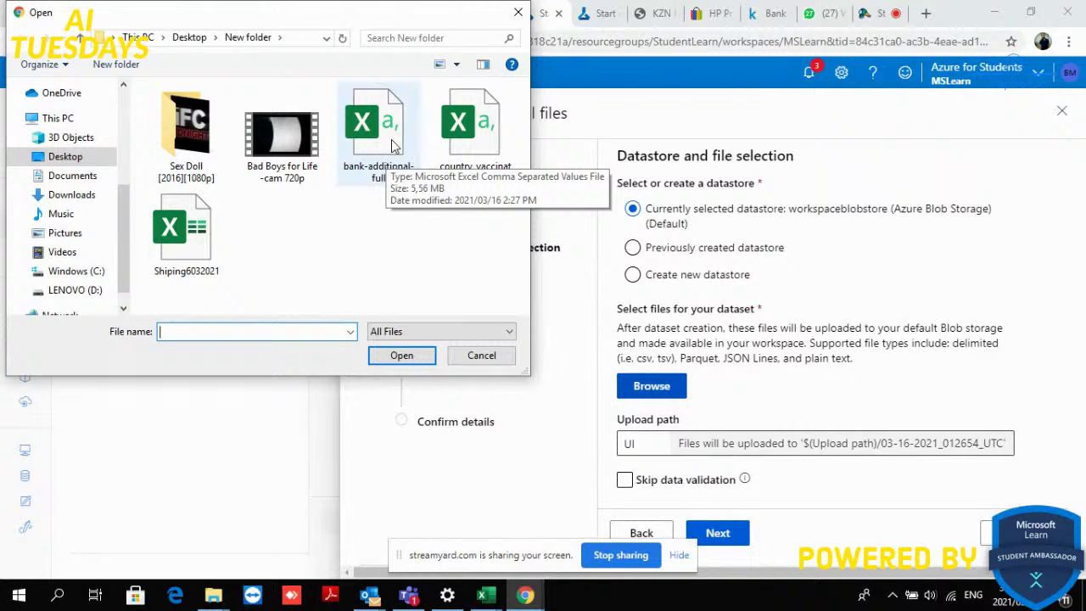
{"action": "left_click", "coordinate": [394, 144]}
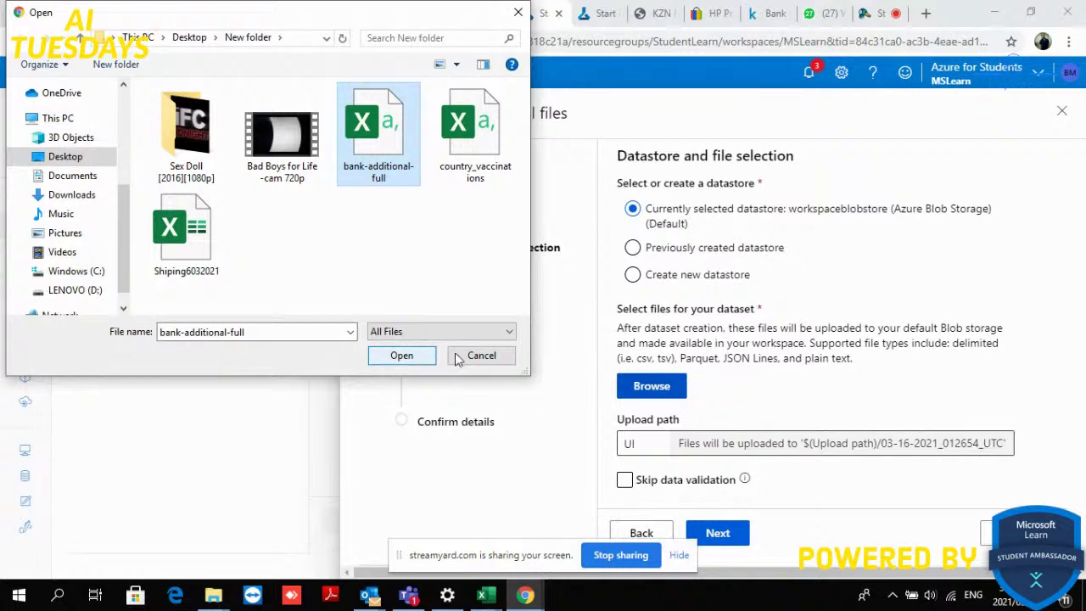
{"action": "left_click", "coordinate": [416, 357]}
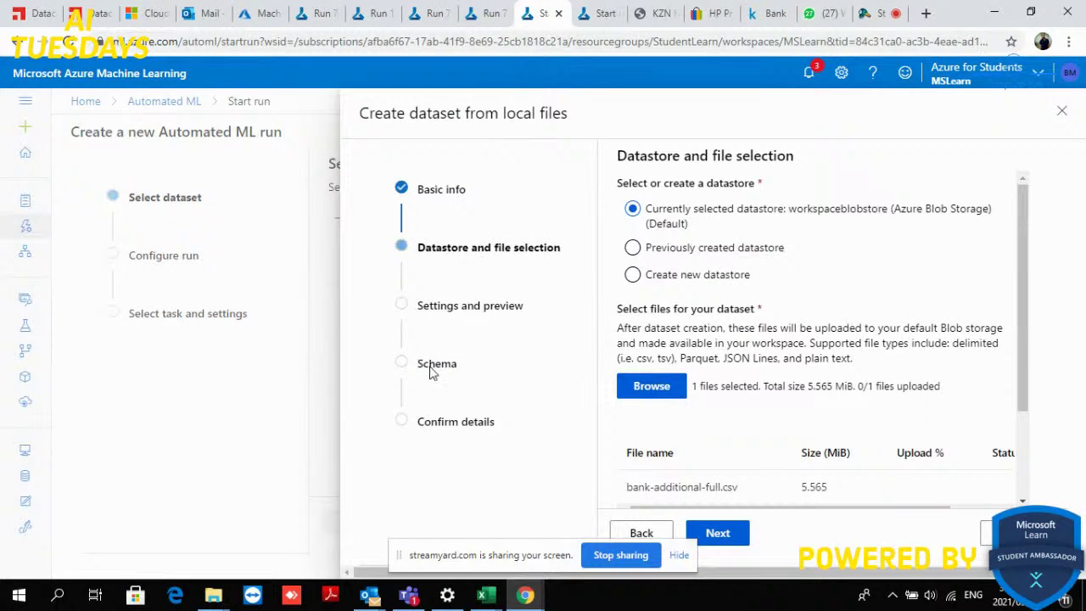
{"action": "scroll", "coordinate": [844, 439], "scroll_direction": "down", "scroll_amount": 3}
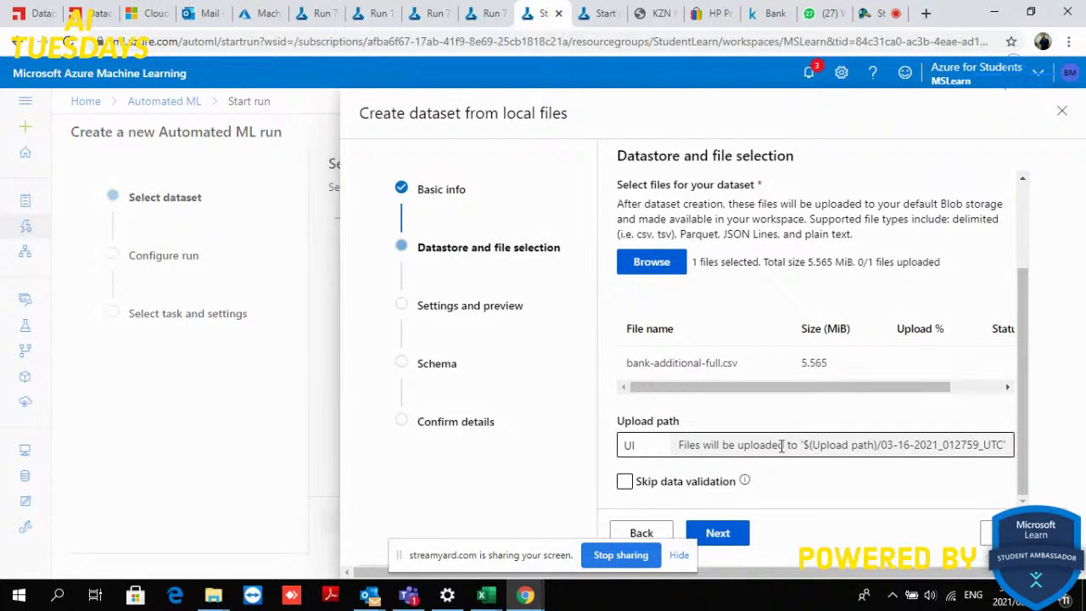
{"action": "left_click", "coordinate": [733, 539]}
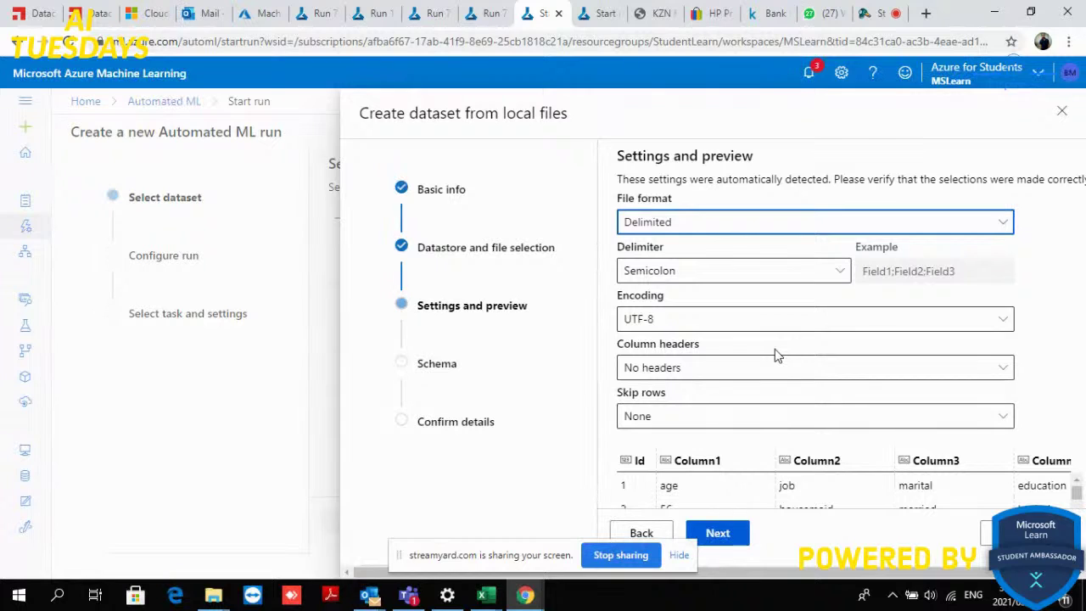
Step: Set the column headers option to "All files have same headers", check the data preview, and continue to the schema
{"action": "scroll", "coordinate": [731, 432], "scroll_direction": "down", "scroll_amount": 1}
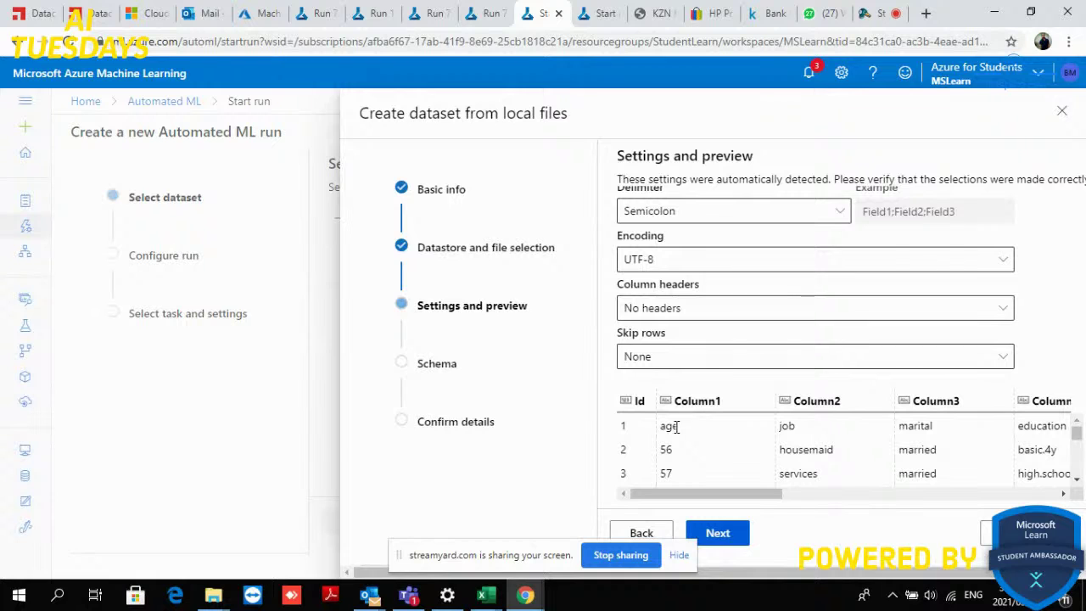
{"action": "scroll", "coordinate": [815, 386], "scroll_direction": "up", "scroll_amount": 1}
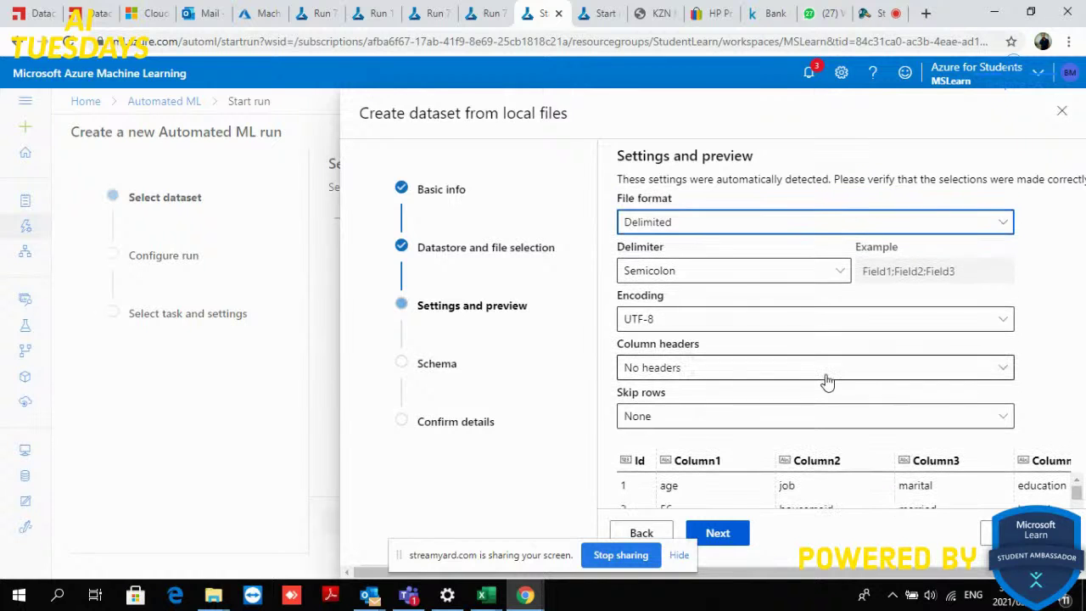
{"action": "scroll", "coordinate": [789, 386], "scroll_direction": "down", "scroll_amount": 1}
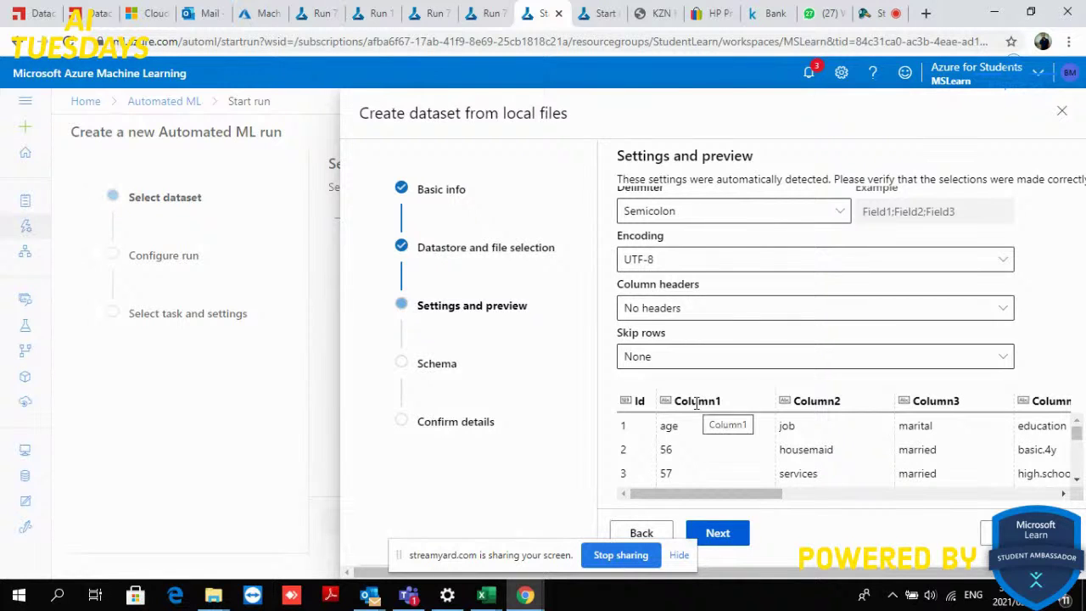
{"action": "left_click", "coordinate": [1004, 311]}
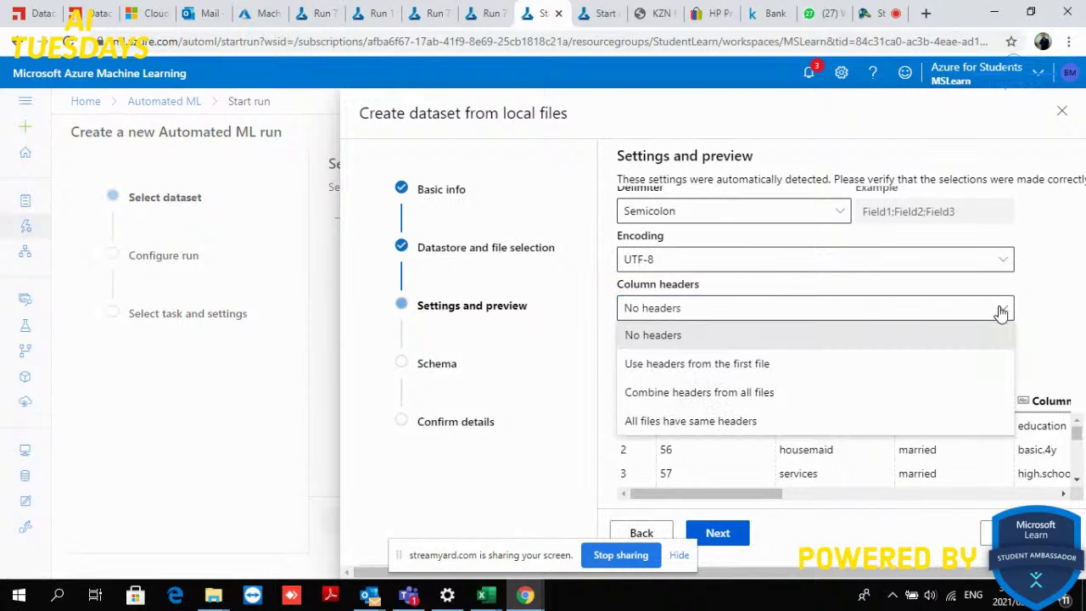
{"action": "left_click", "coordinate": [750, 424]}
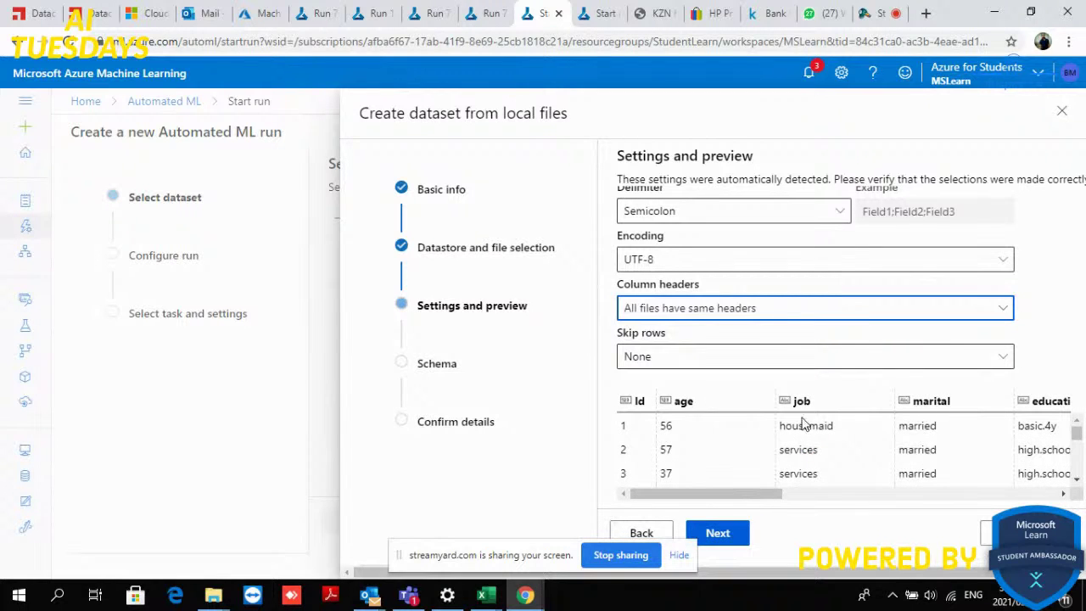
{"action": "scroll", "coordinate": [828, 441], "scroll_direction": "down", "scroll_amount": 5}
{"action": "scroll", "coordinate": [809, 465], "scroll_direction": "down", "scroll_amount": 1}
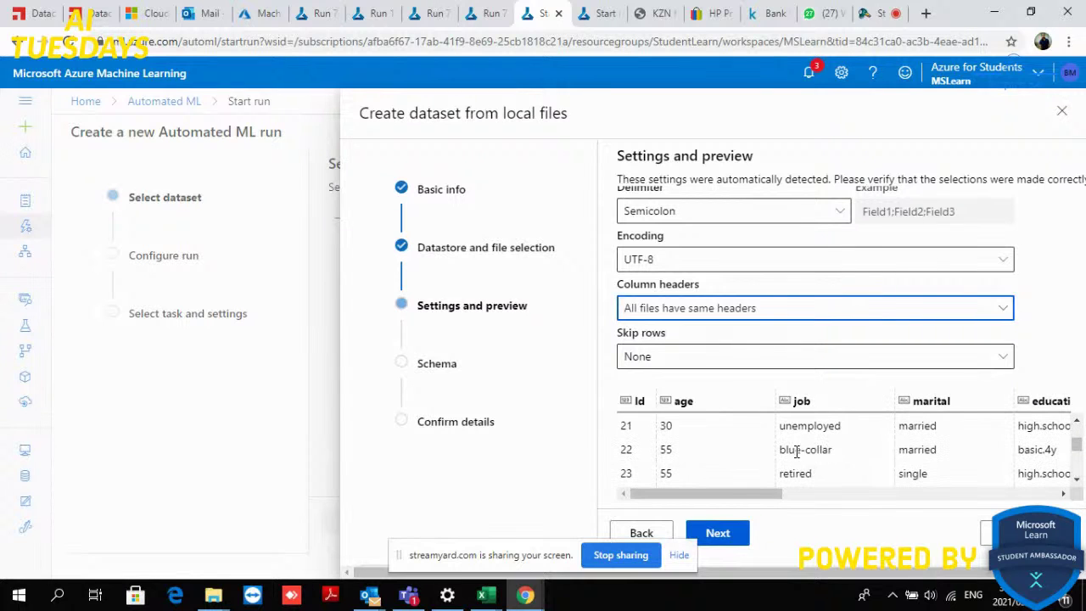
{"action": "left_click", "coordinate": [719, 530]}
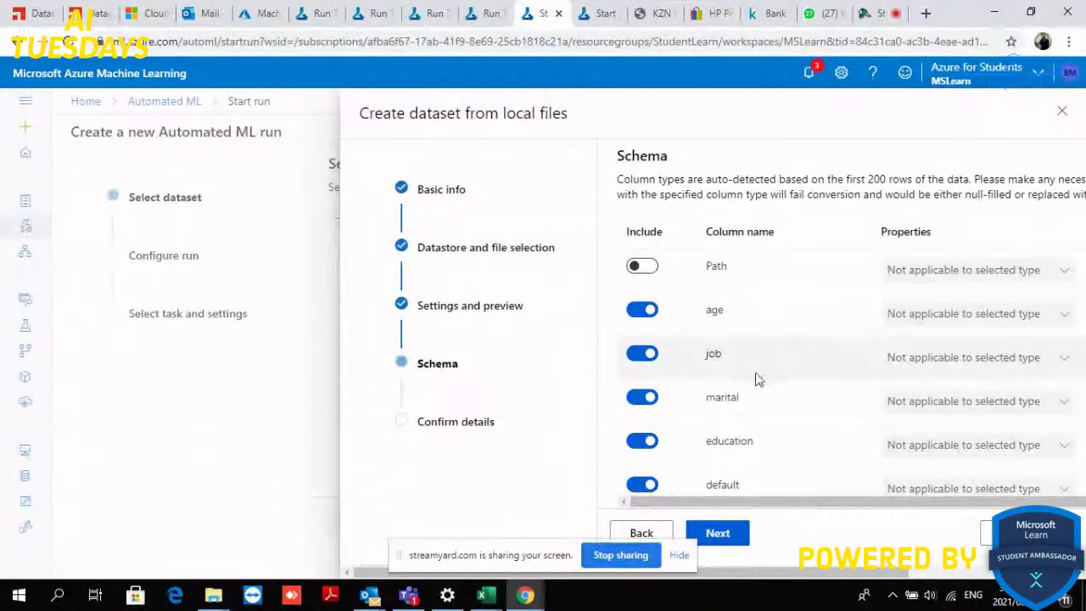
Step: Exclude the day_of_week column from the dataset schema and look through the other columns
{"action": "scroll", "coordinate": [762, 357], "scroll_direction": "down", "scroll_amount": 4}
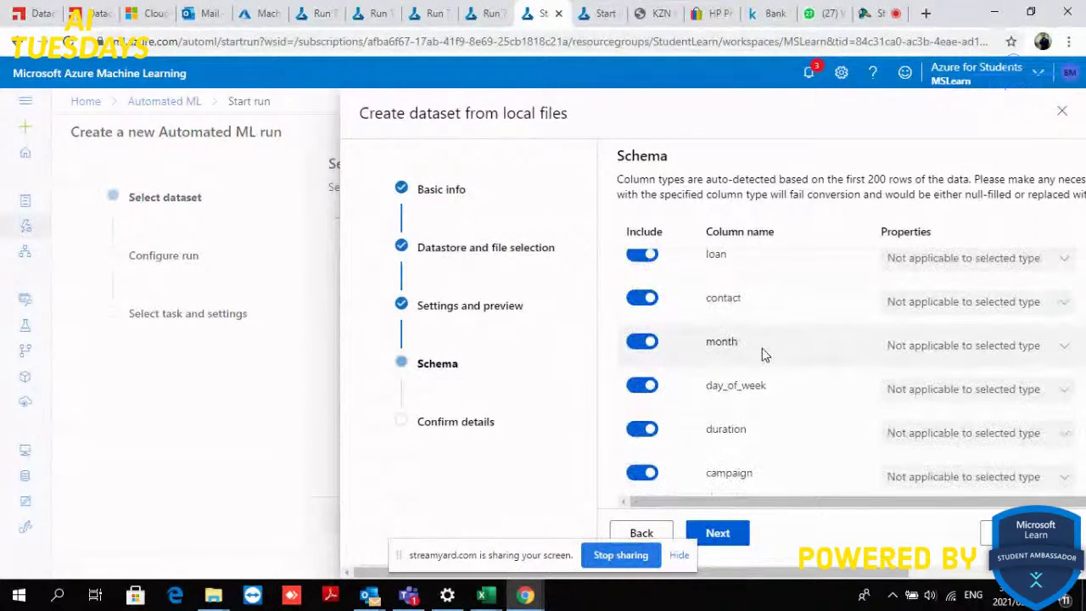
{"action": "left_click", "coordinate": [646, 387]}
{"action": "scroll", "coordinate": [687, 402], "scroll_direction": "down", "scroll_amount": 3}
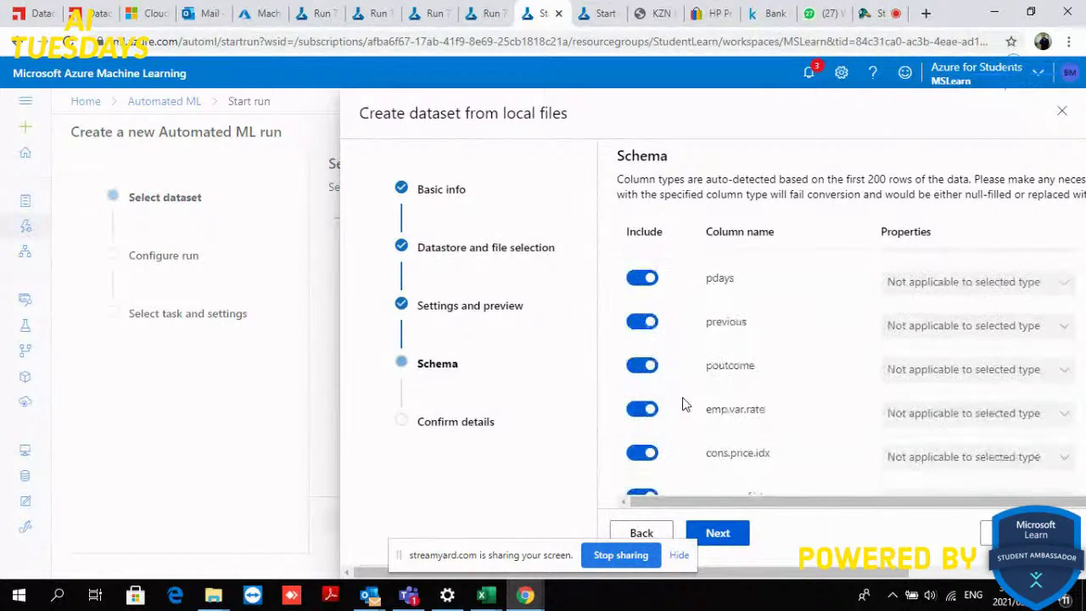
{"action": "scroll", "coordinate": [689, 392], "scroll_direction": "up", "scroll_amount": 4}
{"action": "scroll", "coordinate": [689, 387], "scroll_direction": "up", "scroll_amount": 3}
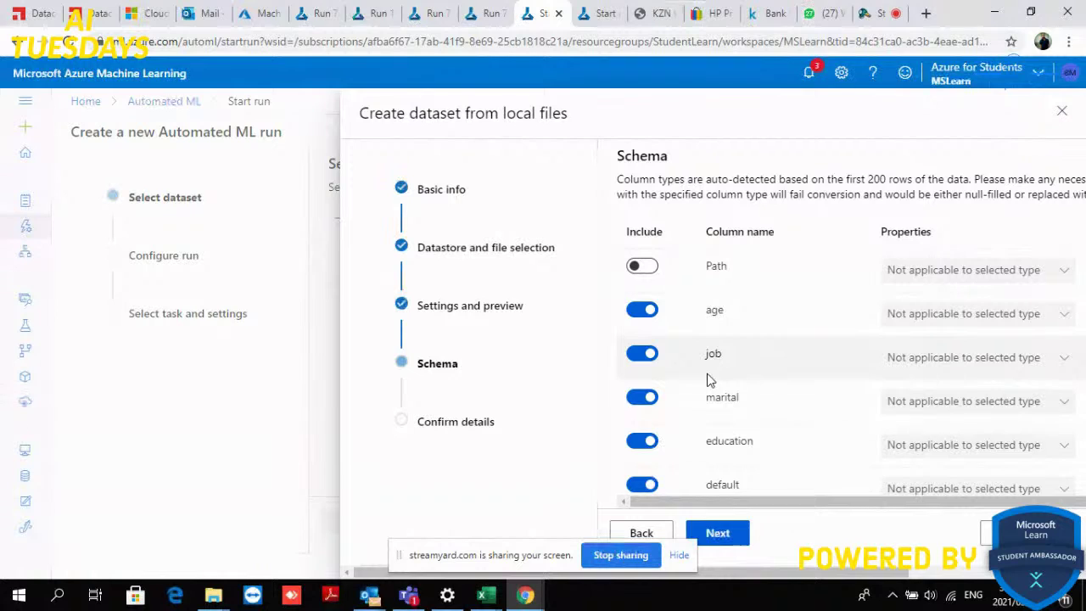
Step: Return to the dataset's settings and preview stage and review the data preview
{"action": "left_click", "coordinate": [642, 535]}
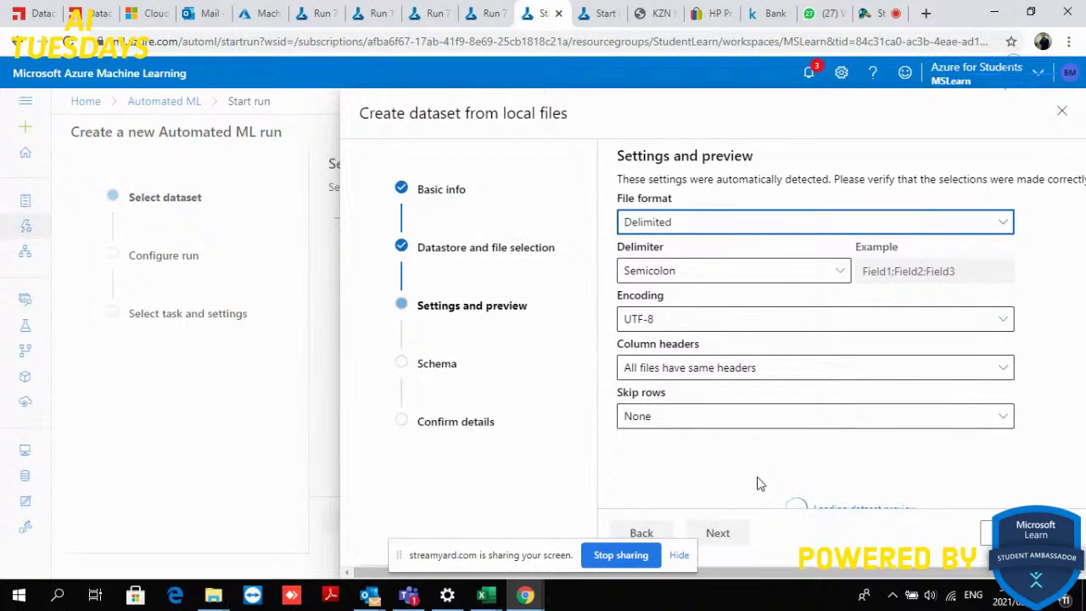
{"action": "scroll", "coordinate": [757, 480], "scroll_direction": "down", "scroll_amount": 1}
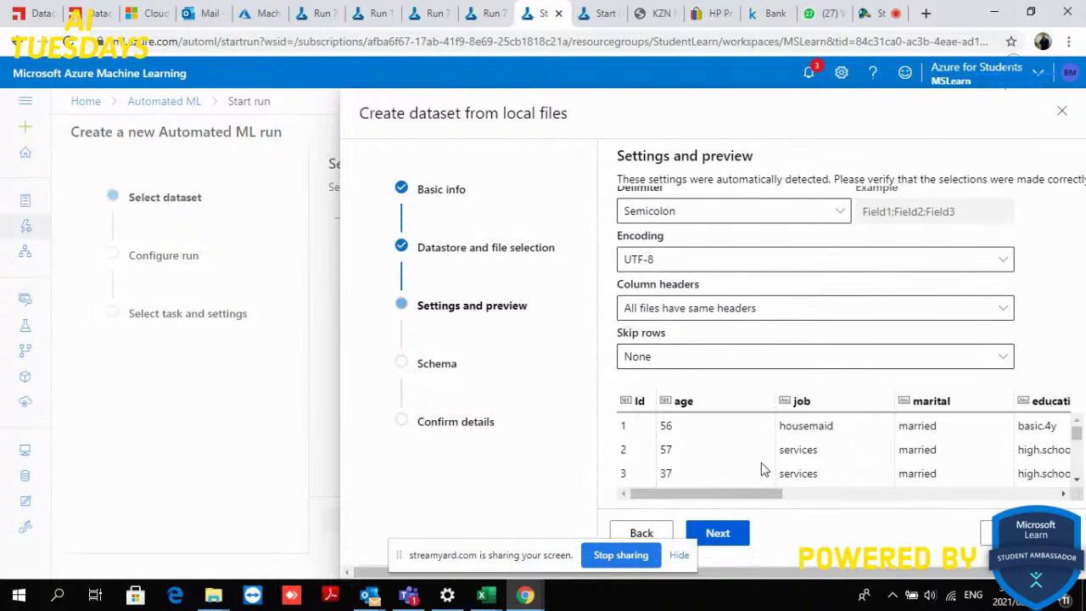
{"action": "scroll", "coordinate": [761, 470], "scroll_direction": "down", "scroll_amount": 1}
{"action": "scroll", "coordinate": [765, 464], "scroll_direction": "up", "scroll_amount": 1}
Step: Switch to Kaggle, browse its Datasets page for sample data, and return to the dataset settings in Azure Machine Learning
{"action": "left_click", "coordinate": [760, 12]}
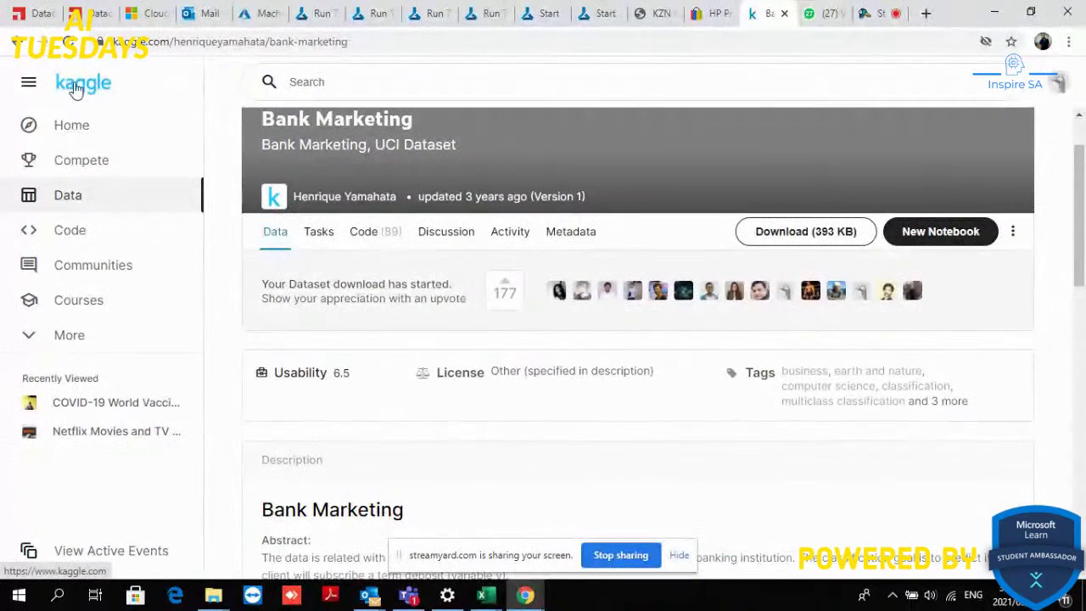
{"action": "left_click", "coordinate": [123, 210]}
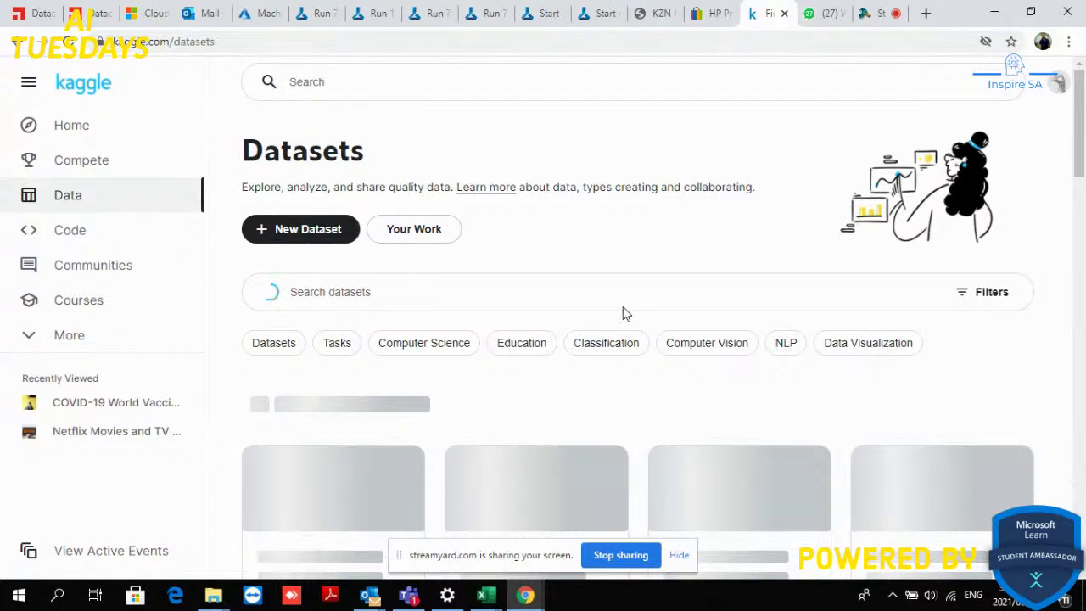
{"action": "scroll", "coordinate": [611, 337], "scroll_direction": "down", "scroll_amount": 1}
{"action": "scroll", "coordinate": [523, 346], "scroll_direction": "down", "scroll_amount": 3}
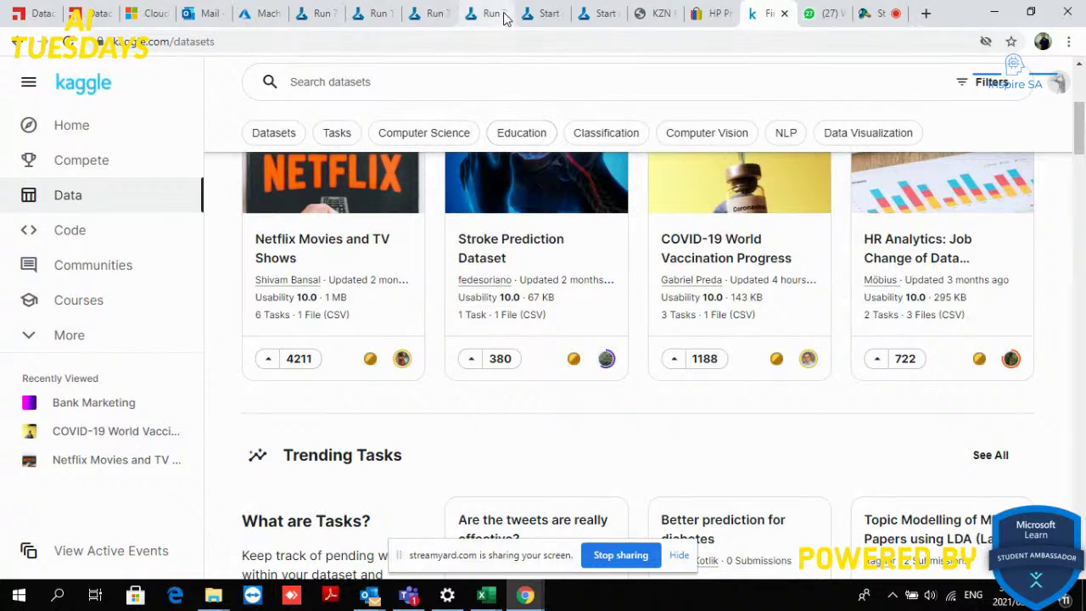
{"action": "left_click", "coordinate": [540, 12]}
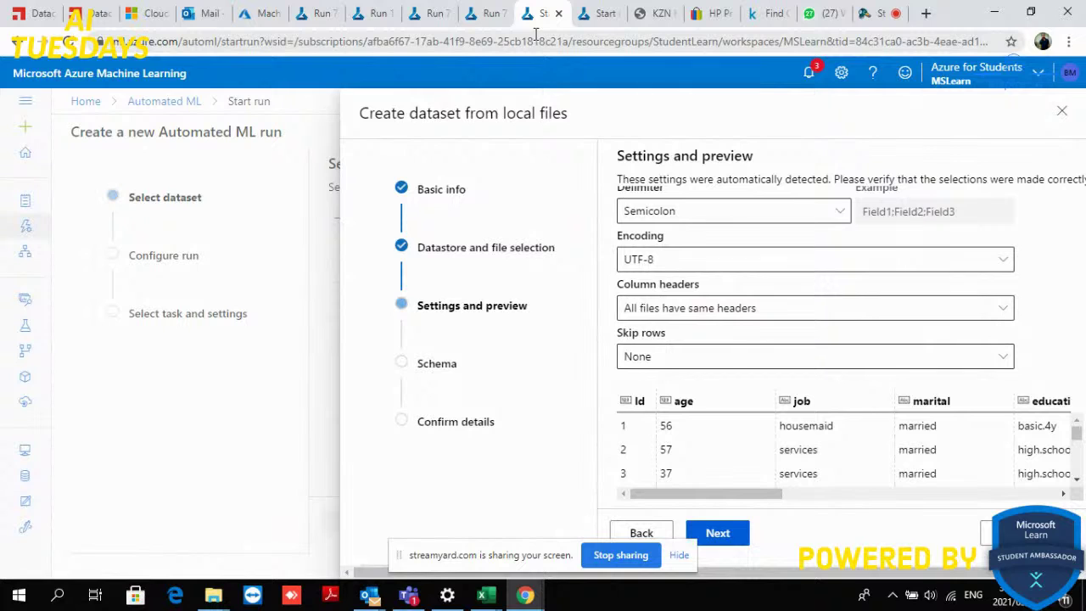
{"action": "scroll", "coordinate": [788, 380], "scroll_direction": "up", "scroll_amount": 1}
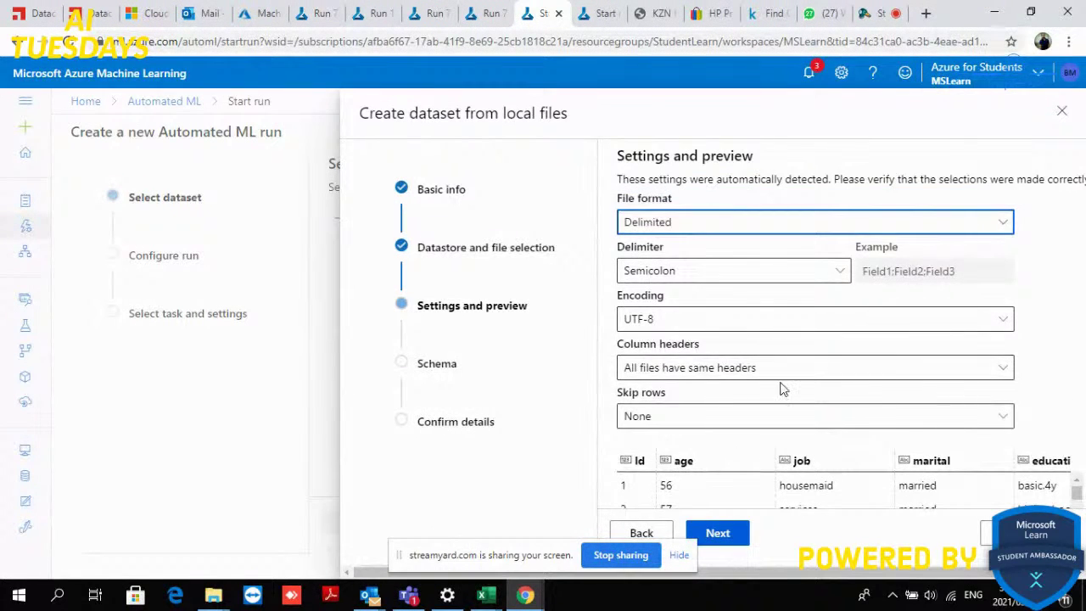
Step: Continue from the settings preview to the schema, look through its columns, and proceed to the dataset's confirmation details
{"action": "scroll", "coordinate": [782, 389], "scroll_direction": "down", "scroll_amount": 1}
{"action": "scroll", "coordinate": [747, 461], "scroll_direction": "down", "scroll_amount": 2}
{"action": "left_click", "coordinate": [747, 534]}
{"action": "scroll", "coordinate": [776, 340], "scroll_direction": "down", "scroll_amount": 1}
{"action": "scroll", "coordinate": [775, 320], "scroll_direction": "down", "scroll_amount": 5}
{"action": "scroll", "coordinate": [742, 374], "scroll_direction": "down", "scroll_amount": 3}
{"action": "scroll", "coordinate": [752, 373], "scroll_direction": "down", "scroll_amount": 2}
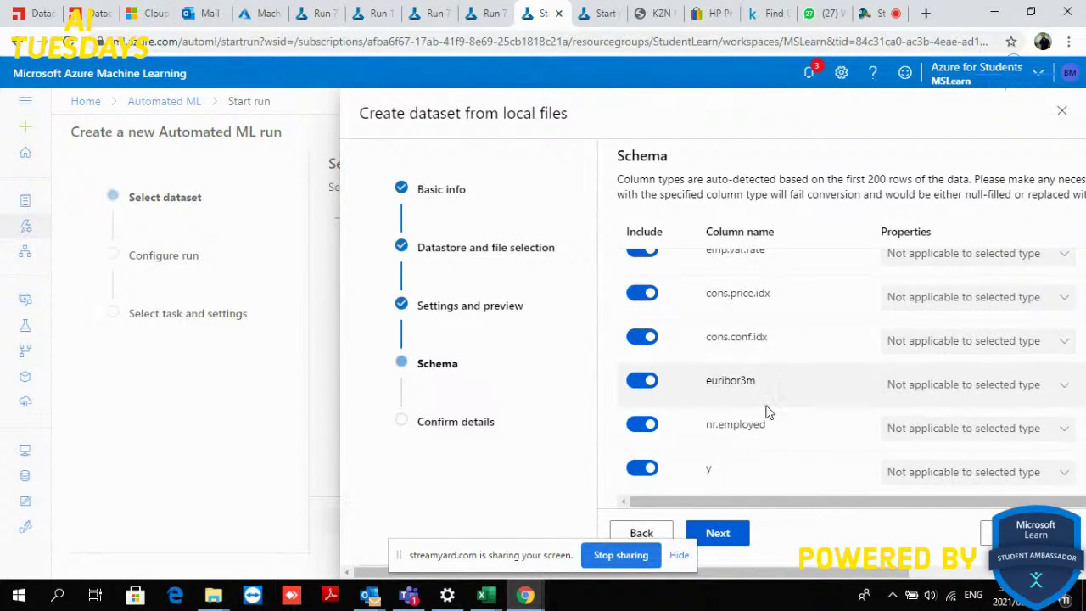
{"action": "left_click", "coordinate": [718, 534]}
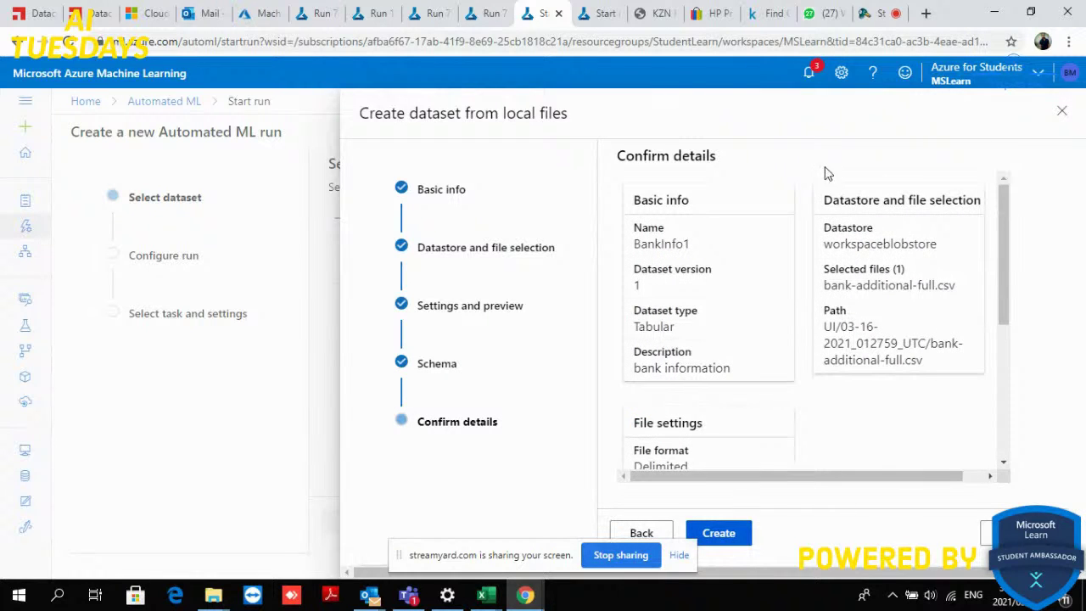
Step: Review the basic info, file selection and file settings of the BankInfo1 dataset and create it
{"action": "scroll", "coordinate": [790, 305], "scroll_direction": "down", "scroll_amount": 3}
{"action": "scroll", "coordinate": [793, 314], "scroll_direction": "up", "scroll_amount": 2}
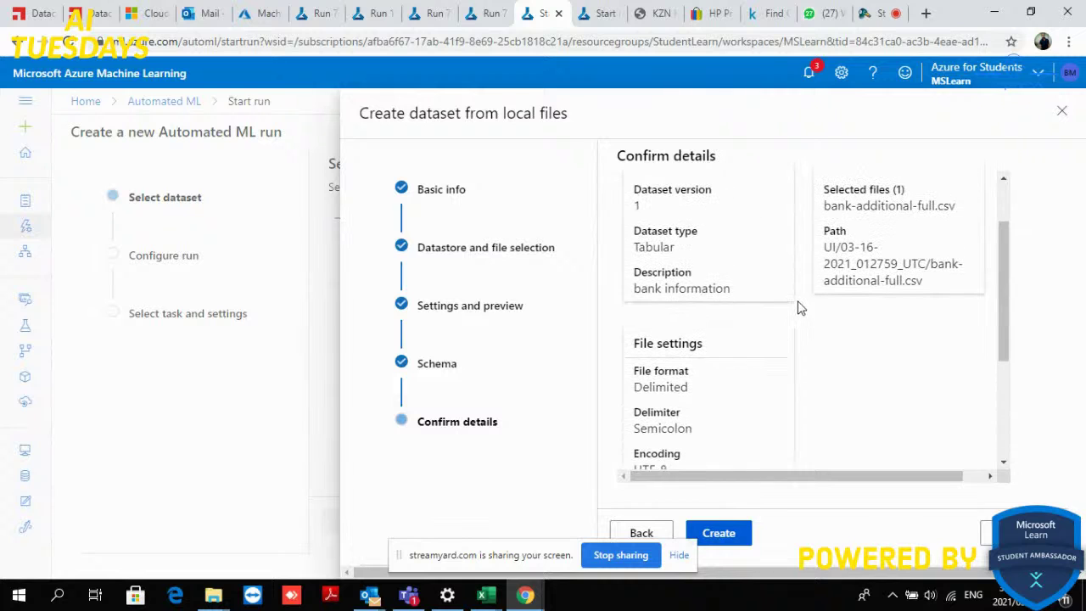
{"action": "scroll", "coordinate": [799, 293], "scroll_direction": "up", "scroll_amount": 2}
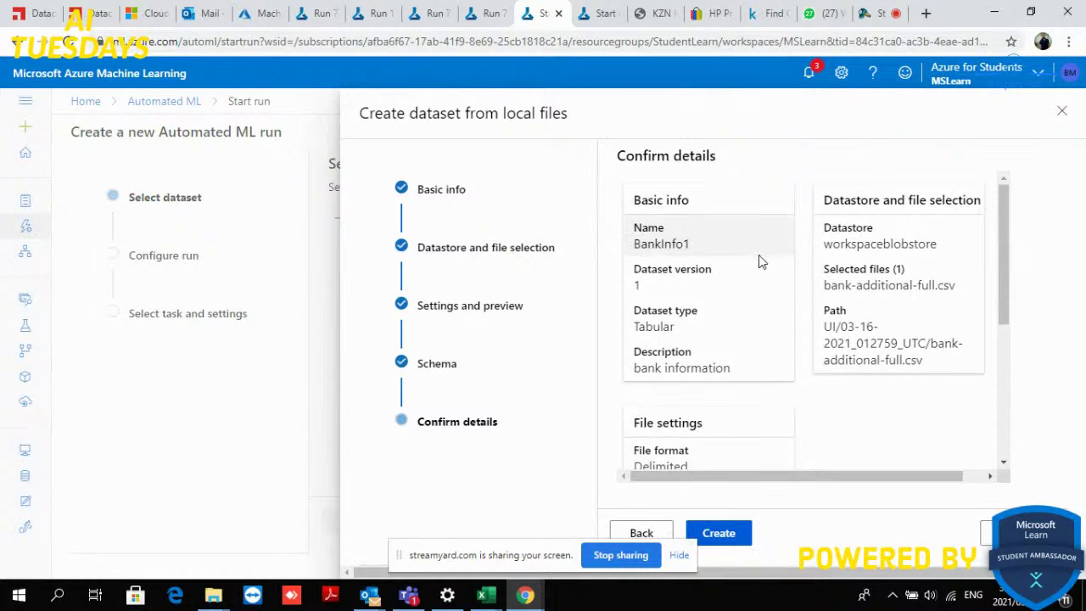
{"action": "scroll", "coordinate": [743, 339], "scroll_direction": "down", "scroll_amount": 3}
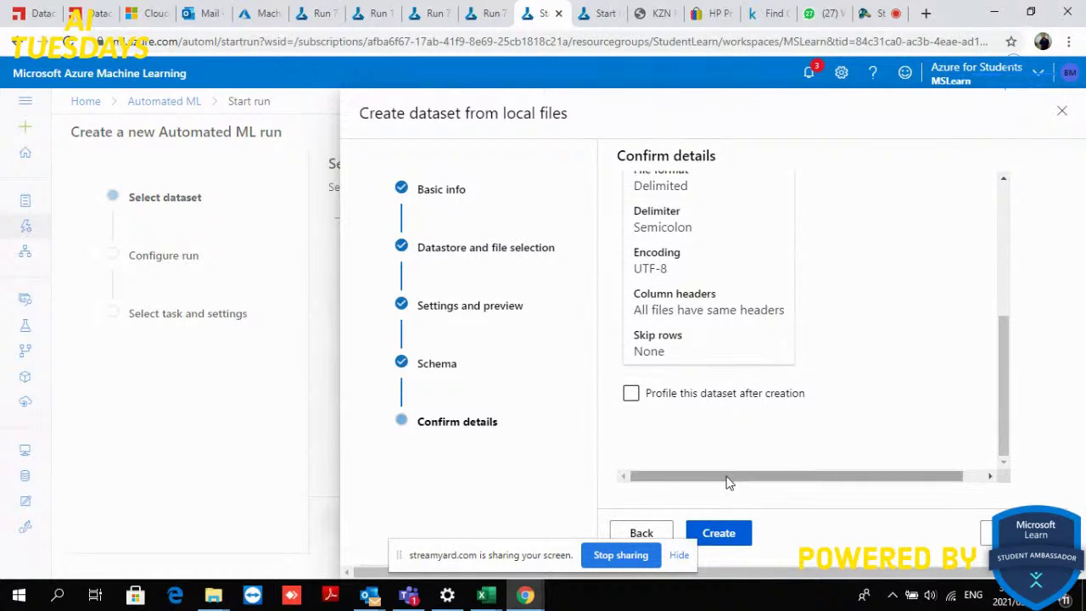
{"action": "scroll", "coordinate": [732, 323], "scroll_direction": "up", "scroll_amount": 1}
{"action": "scroll", "coordinate": [730, 339], "scroll_direction": "up", "scroll_amount": 2}
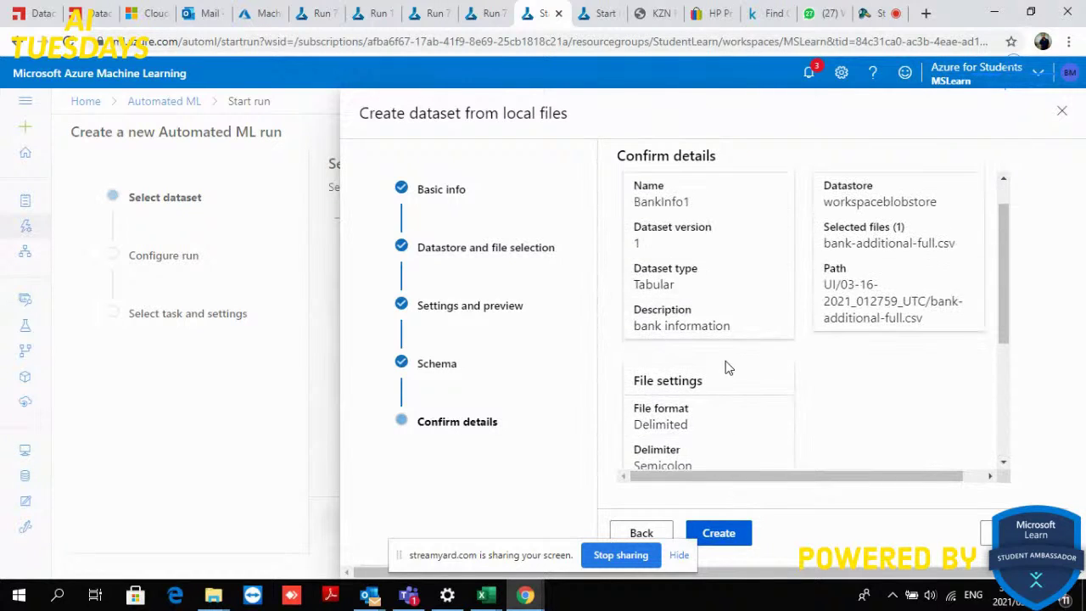
{"action": "left_click", "coordinate": [720, 535]}
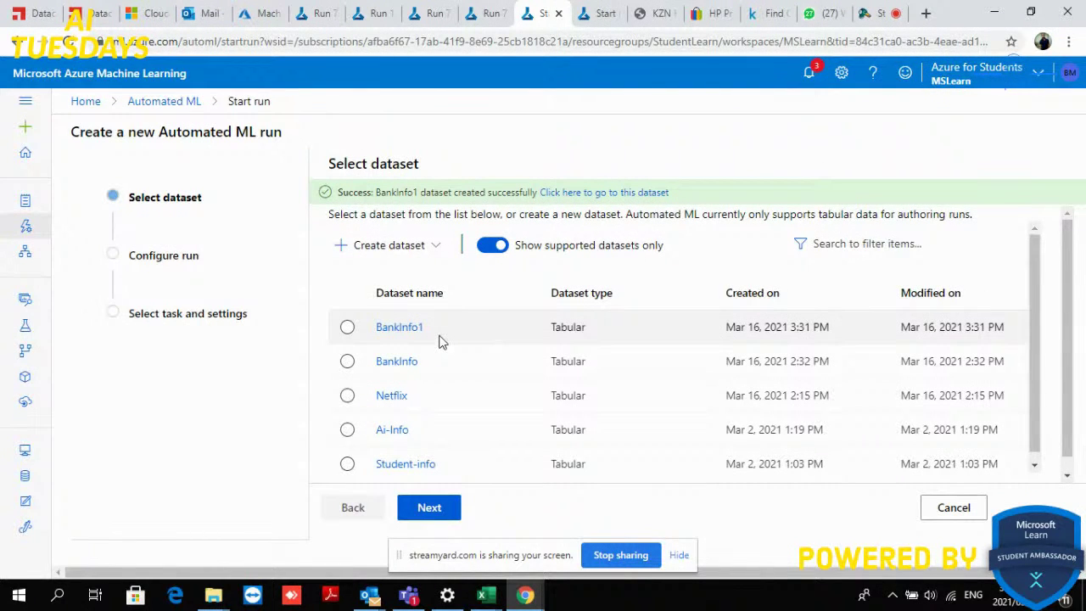
Step: Choose the BankInfo1 dataset for the Automated ML run and continue to the run configuration
{"action": "left_click", "coordinate": [347, 327]}
{"action": "left_click", "coordinate": [453, 505]}
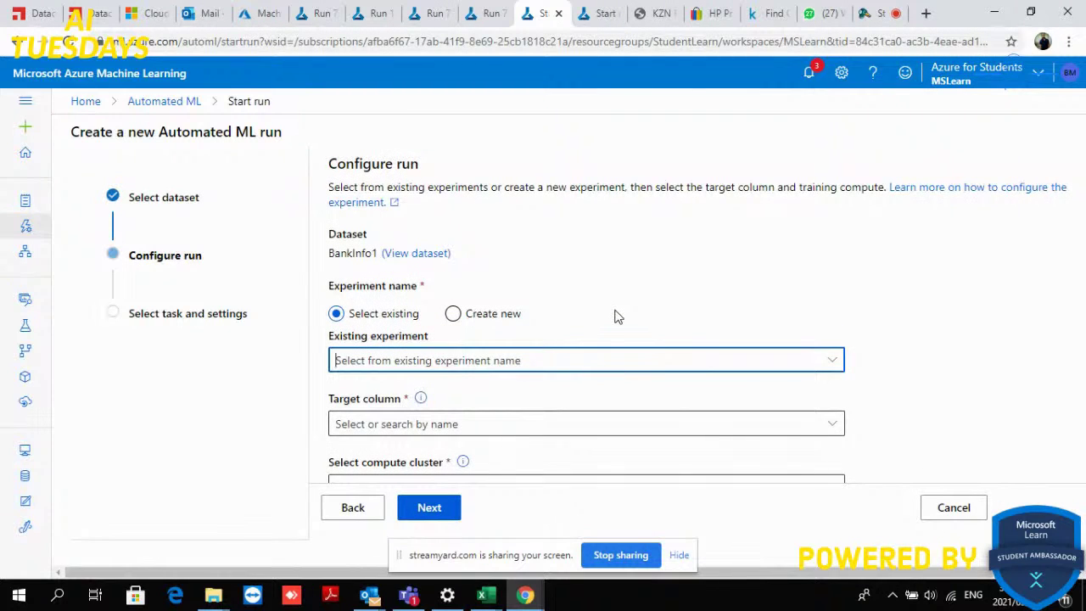
{"action": "scroll", "coordinate": [618, 317], "scroll_direction": "down", "scroll_amount": 1}
{"action": "scroll", "coordinate": [618, 316], "scroll_direction": "down", "scroll_amount": 2}
{"action": "scroll", "coordinate": [618, 316], "scroll_direction": "up", "scroll_amount": 3}
Step: View the data preview of the BankInfo1 dataset from the run configuration and close it
{"action": "left_click", "coordinate": [432, 258]}
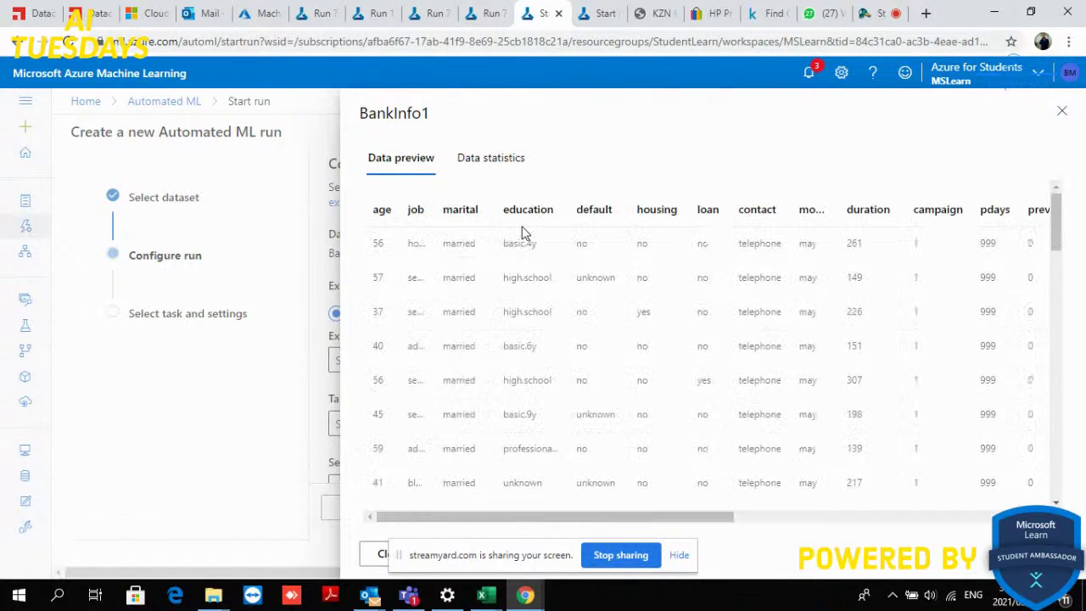
{"action": "left_click_drag", "start_coordinate": [465, 523], "coordinate": [502, 509]}
{"action": "scroll", "coordinate": [476, 408], "scroll_direction": "left", "scroll_amount": 2}
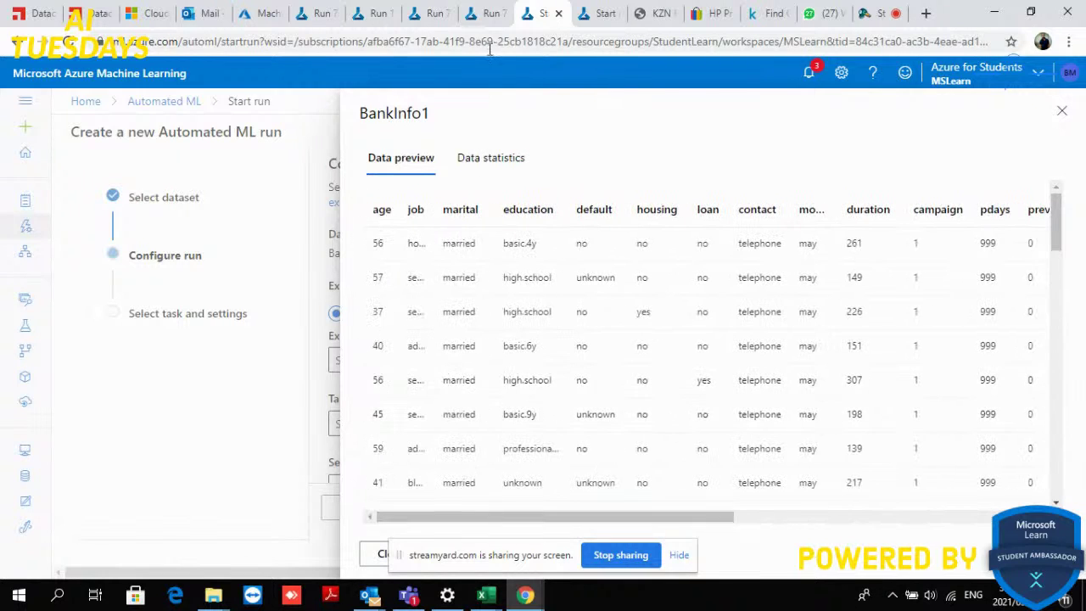
{"action": "left_click", "coordinate": [1059, 113]}
Step: Compare the new and existing experiment options and assign the run to the existing BankExperiment
{"action": "left_click", "coordinate": [381, 364]}
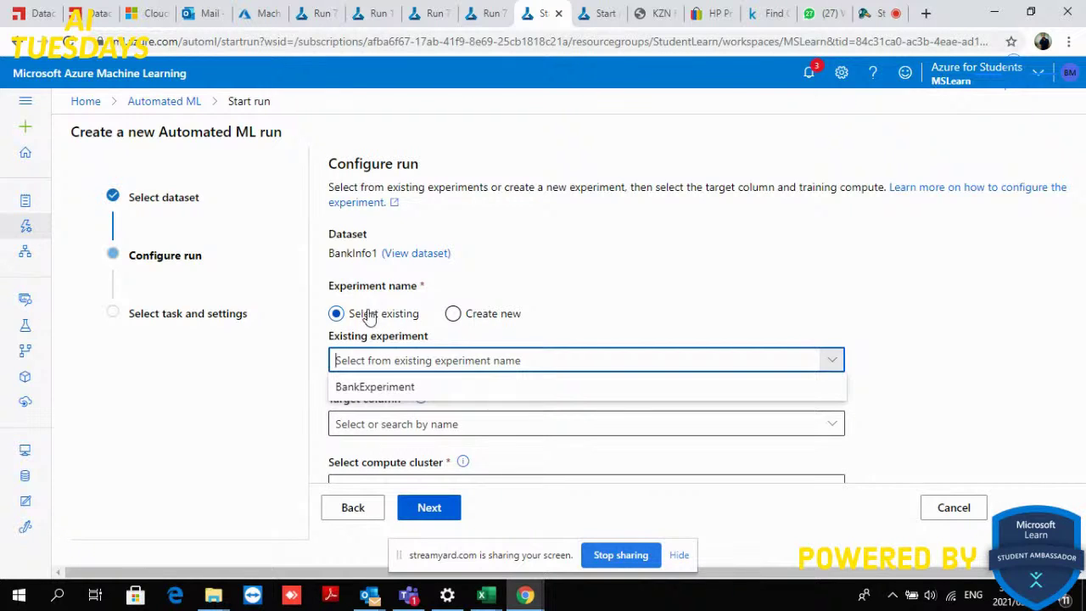
{"action": "left_click", "coordinate": [453, 313]}
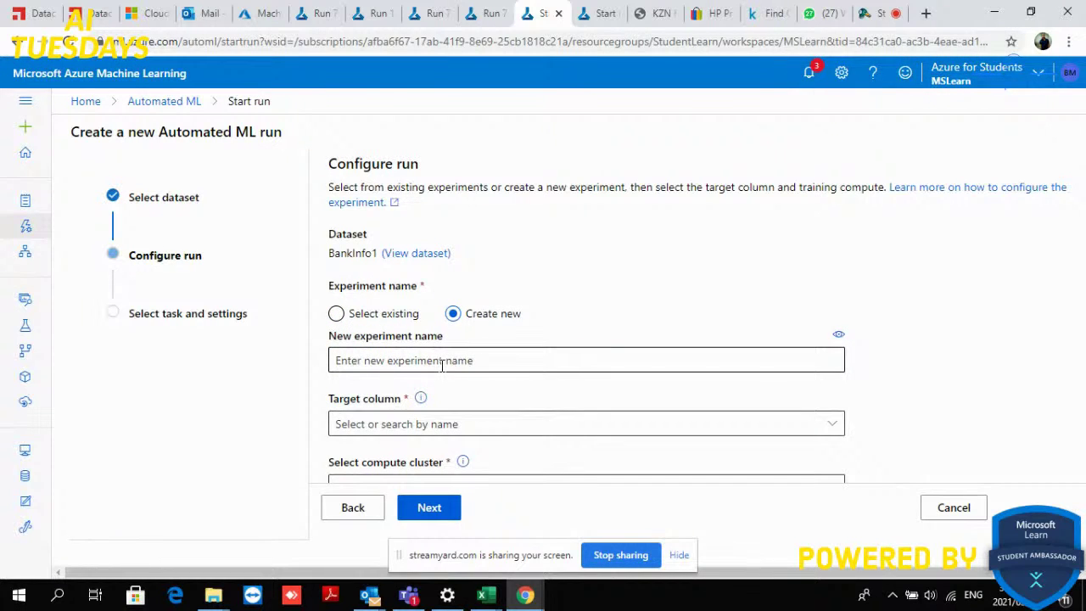
{"action": "left_click", "coordinate": [340, 314]}
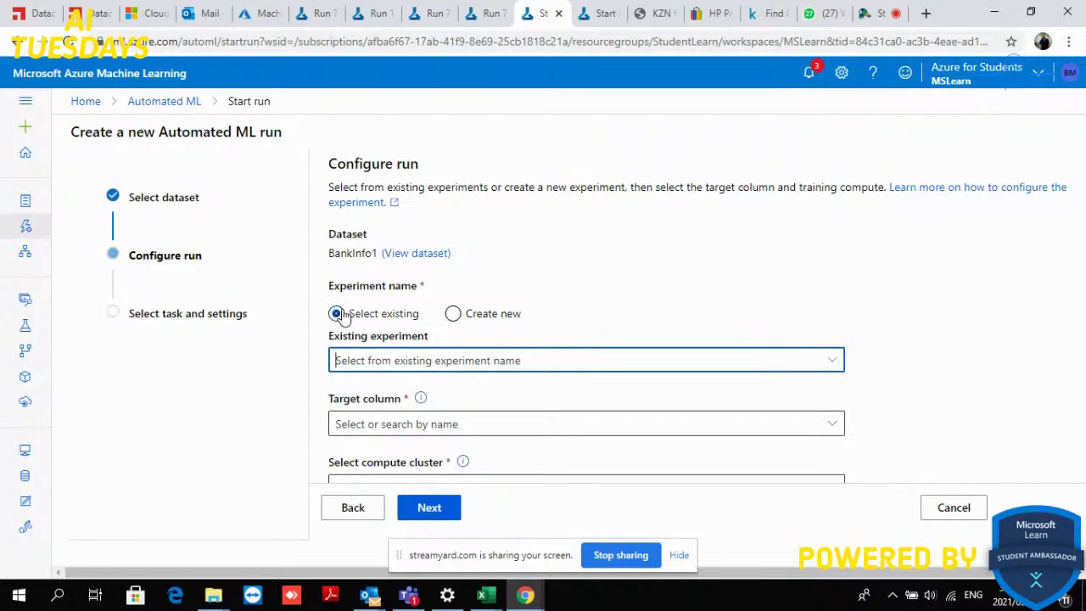
{"action": "left_click", "coordinate": [348, 360]}
{"action": "left_click", "coordinate": [349, 386]}
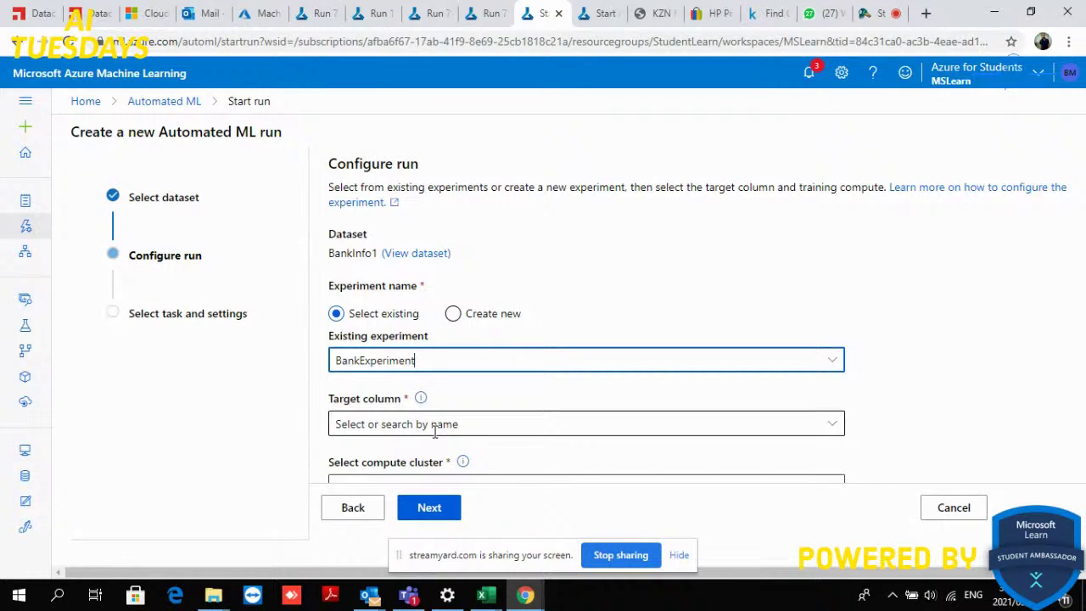
Step: Set y as the target column and check the run configuration
{"action": "left_click", "coordinate": [832, 425]}
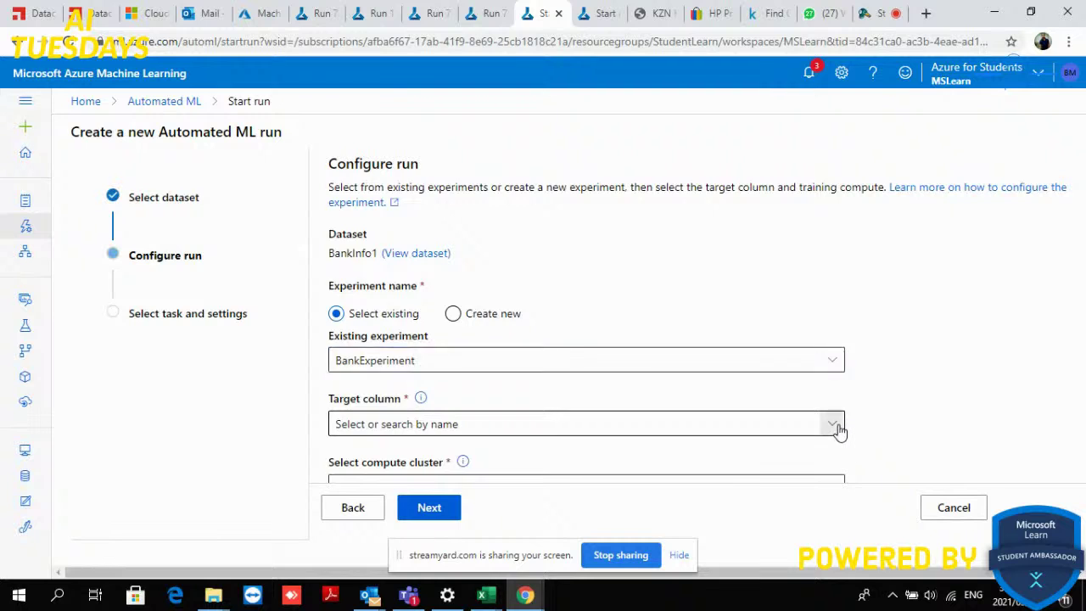
{"action": "scroll", "coordinate": [761, 340], "scroll_direction": "down", "scroll_amount": 3}
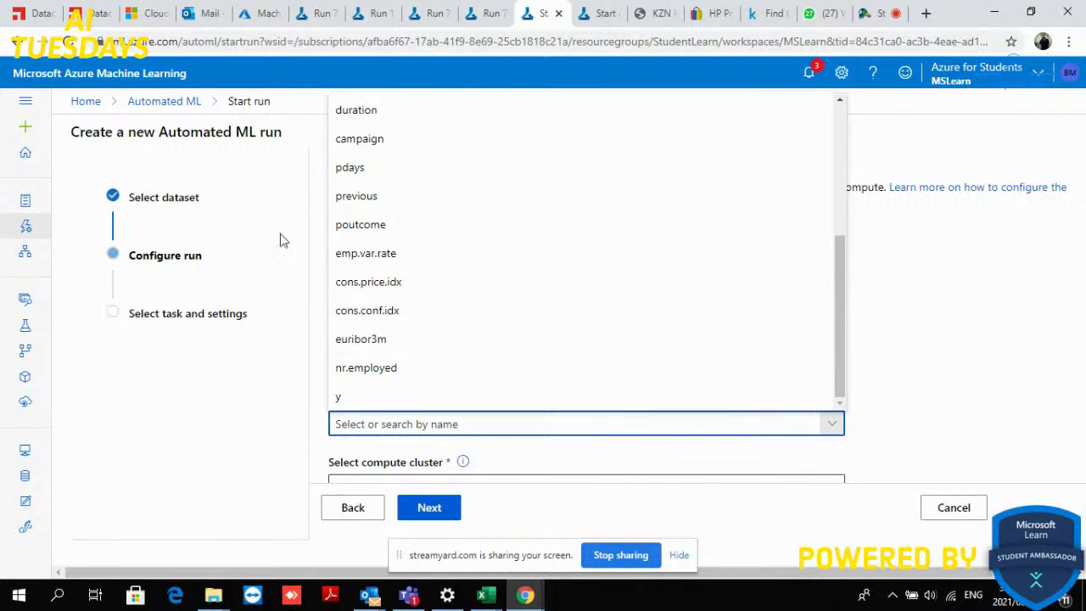
{"action": "left_click", "coordinate": [369, 405]}
{"action": "scroll", "coordinate": [501, 428], "scroll_direction": "down", "scroll_amount": 1}
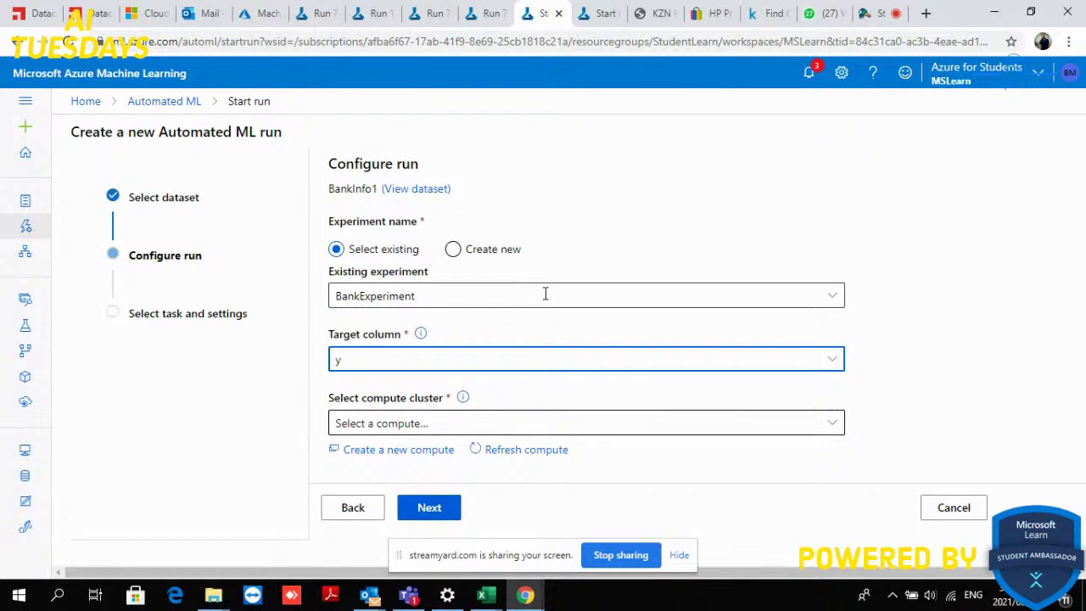
{"action": "scroll", "coordinate": [544, 293], "scroll_direction": "up", "scroll_amount": 2}
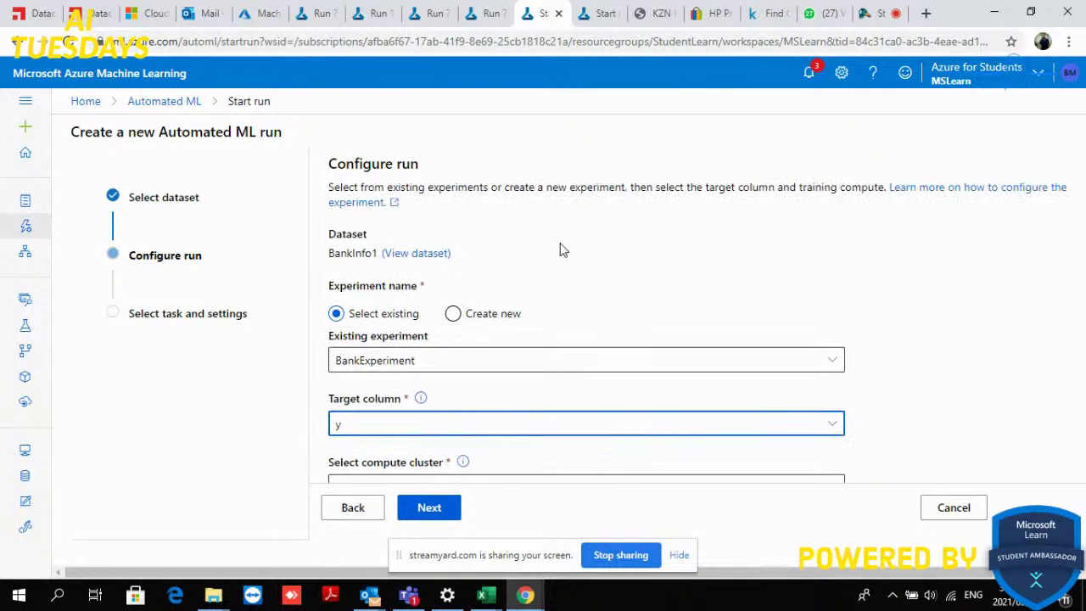
Step: Switch between creating a new experiment and selecting an existing one to compare the two options
{"action": "left_click", "coordinate": [452, 315]}
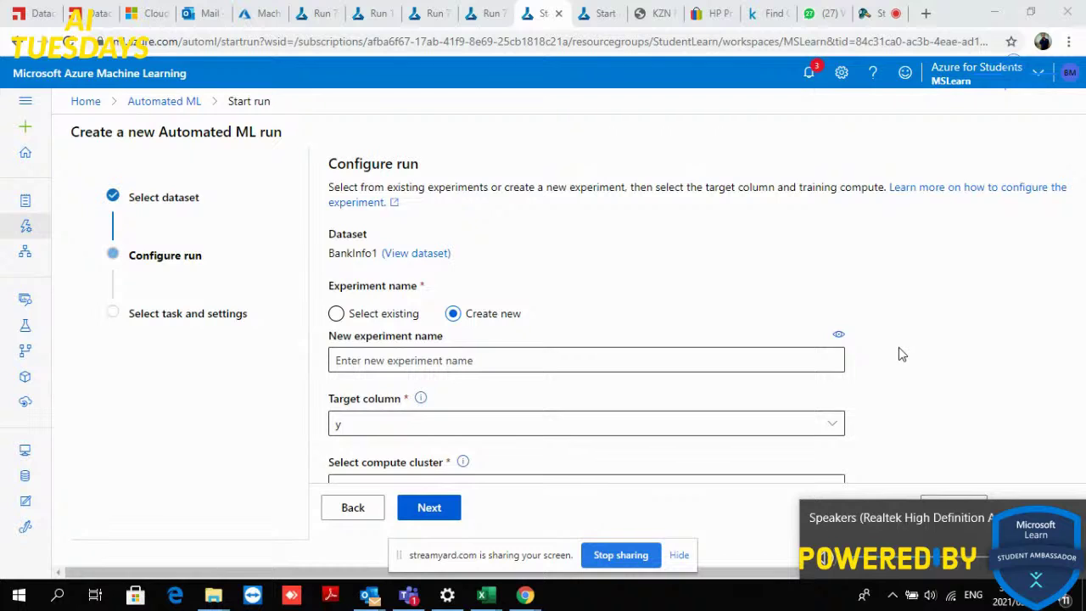
{"action": "left_click", "coordinate": [584, 356]}
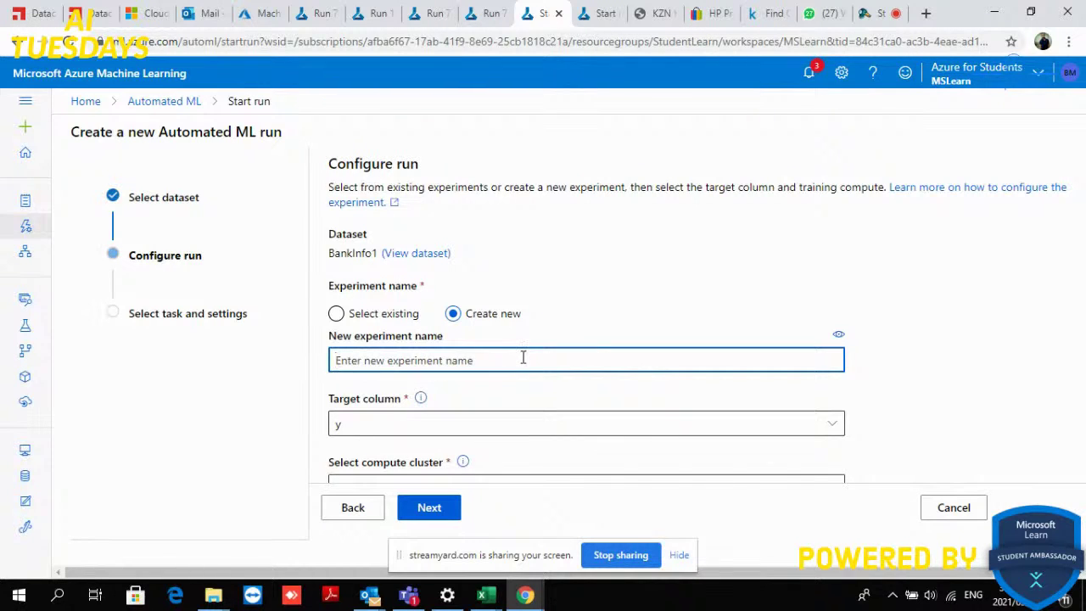
{"action": "left_click", "coordinate": [419, 316]}
{"action": "left_click", "coordinate": [447, 360]}
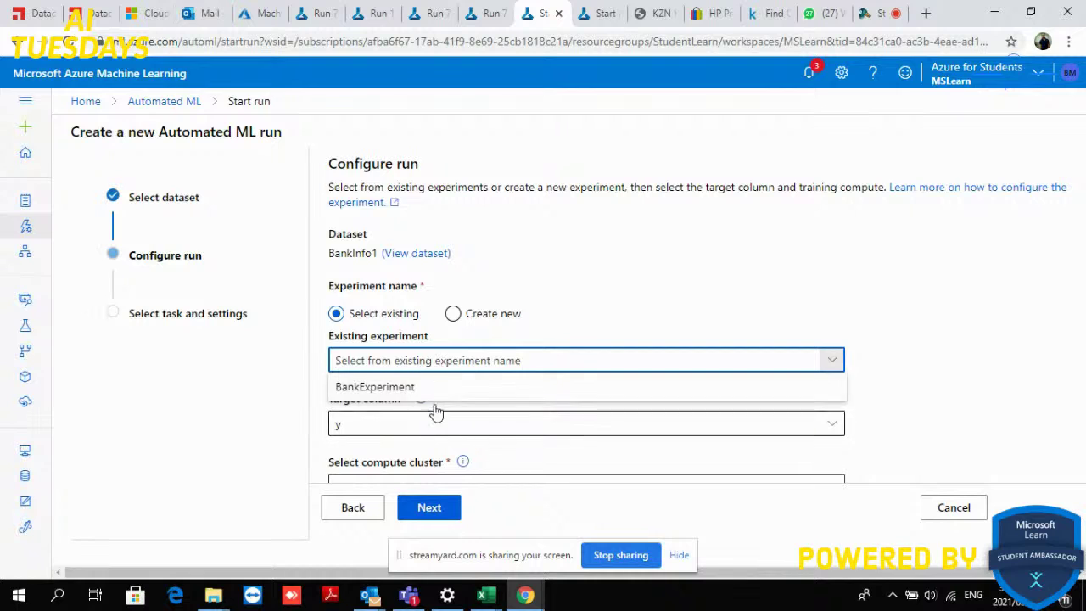
{"action": "left_click", "coordinate": [453, 314]}
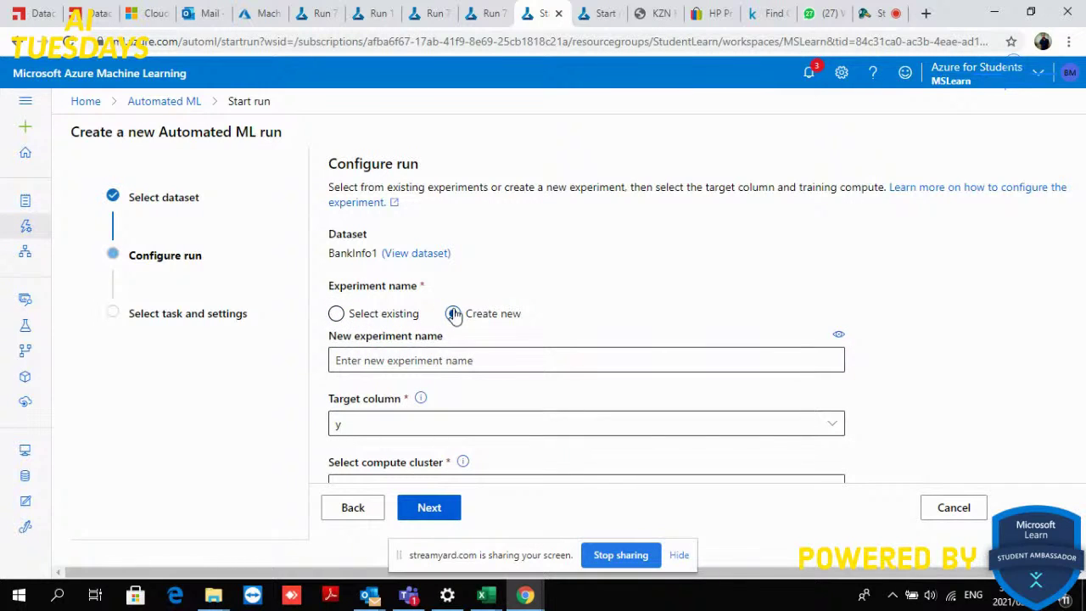
Step: Use an existing experiment for the run and select BankExperiment
{"action": "left_click", "coordinate": [374, 315]}
{"action": "left_click", "coordinate": [374, 314]}
{"action": "left_click", "coordinate": [381, 361]}
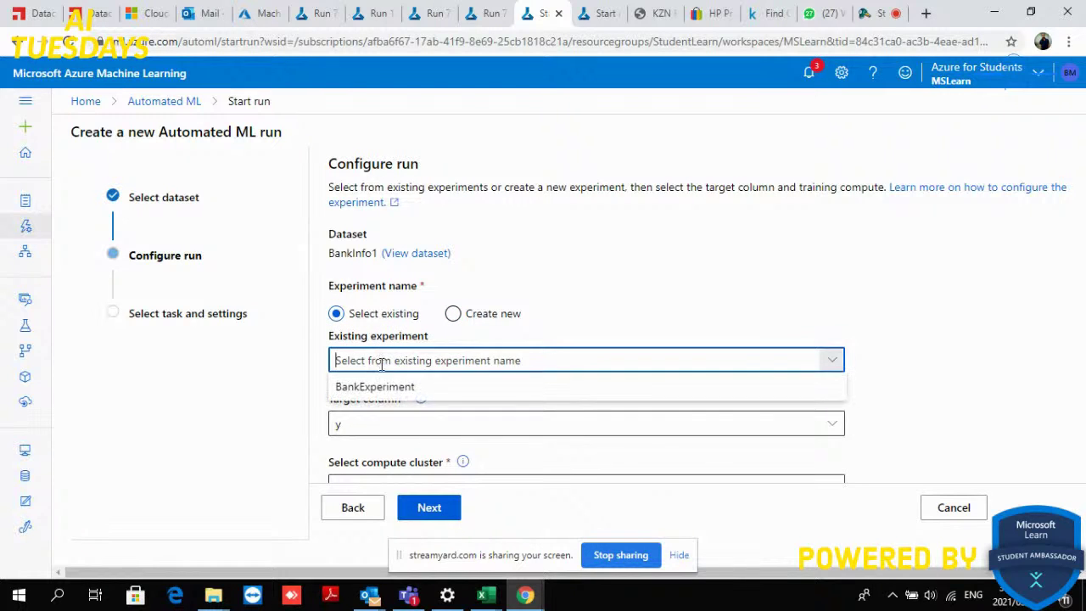
{"action": "left_click", "coordinate": [378, 386]}
Step: Check the available compute clusters, review the virtual machine options for a new cluster, and close the form without creating one
{"action": "scroll", "coordinate": [399, 407], "scroll_direction": "down", "scroll_amount": 2}
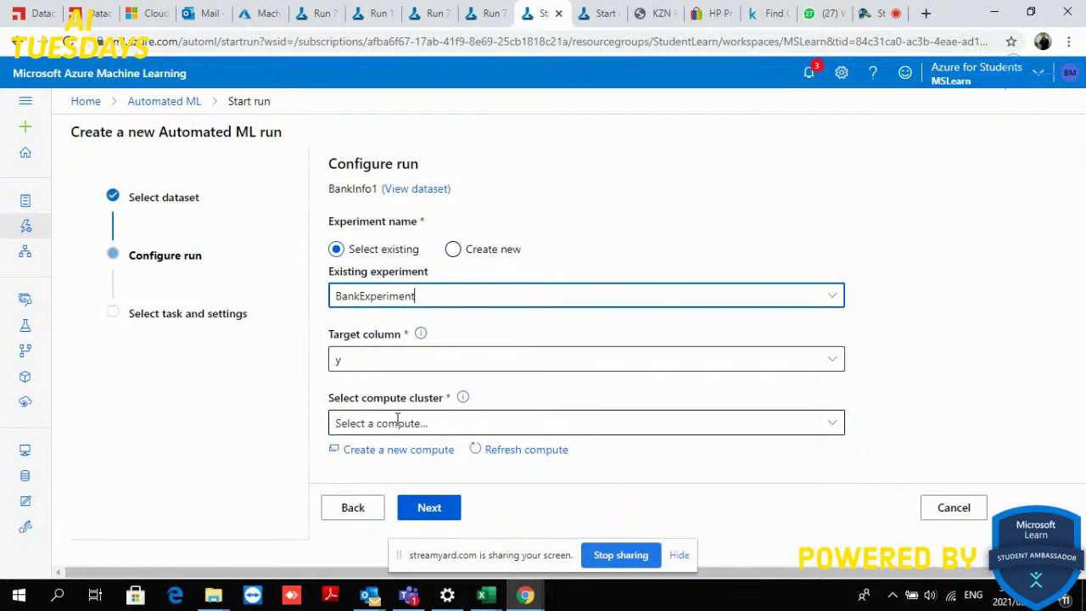
{"action": "left_click", "coordinate": [397, 423]}
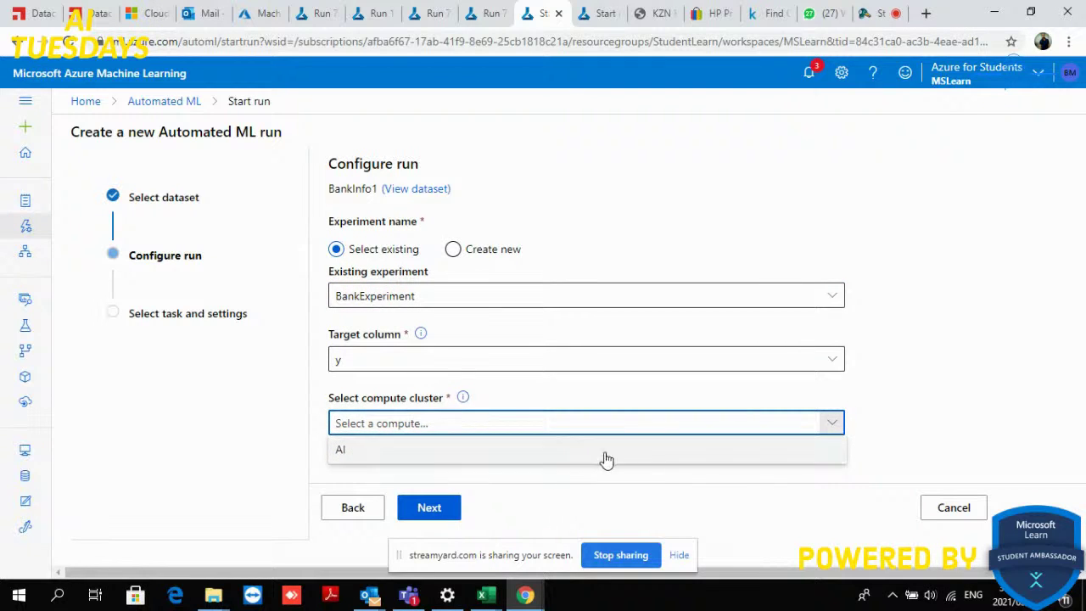
{"action": "left_click", "coordinate": [832, 424]}
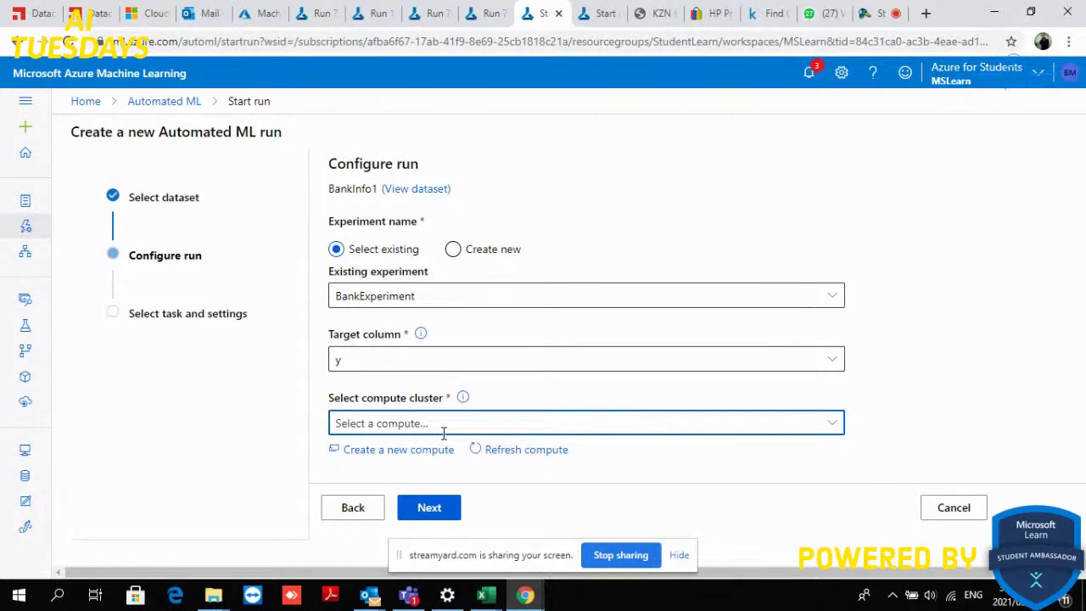
{"action": "left_click", "coordinate": [417, 449]}
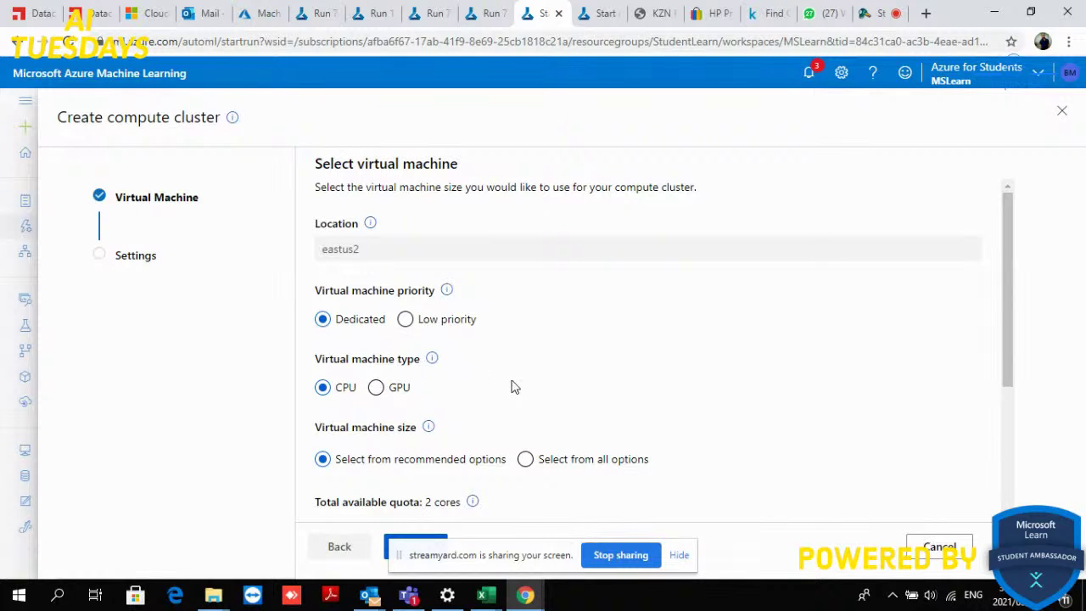
{"action": "scroll", "coordinate": [532, 383], "scroll_direction": "down", "scroll_amount": 2}
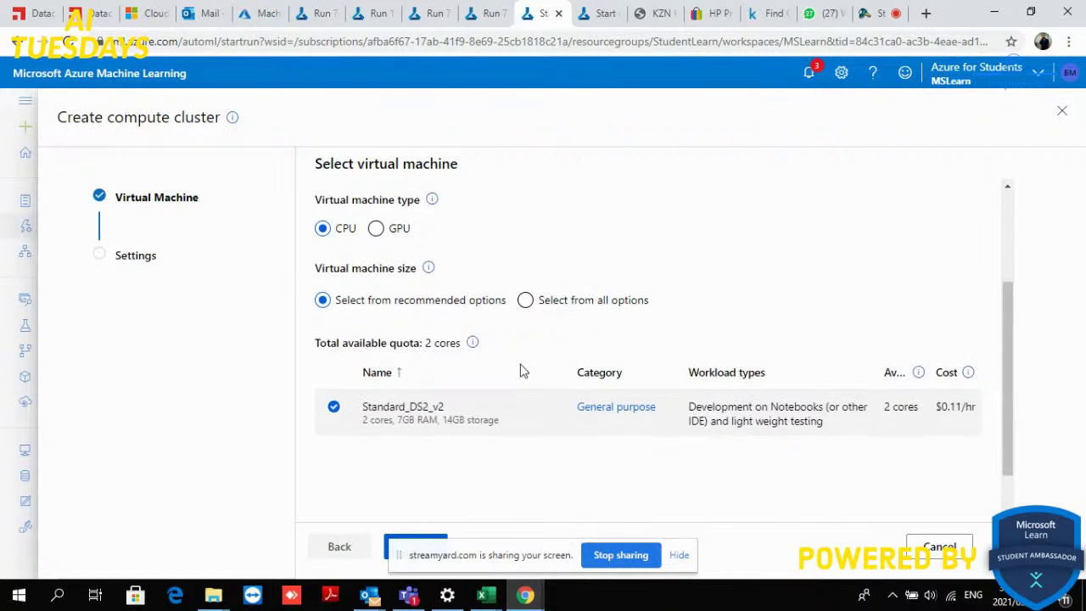
{"action": "scroll", "coordinate": [519, 368], "scroll_direction": "up", "scroll_amount": 1}
{"action": "scroll", "coordinate": [513, 365], "scroll_direction": "down", "scroll_amount": 1}
{"action": "scroll", "coordinate": [619, 374], "scroll_direction": "up", "scroll_amount": 1}
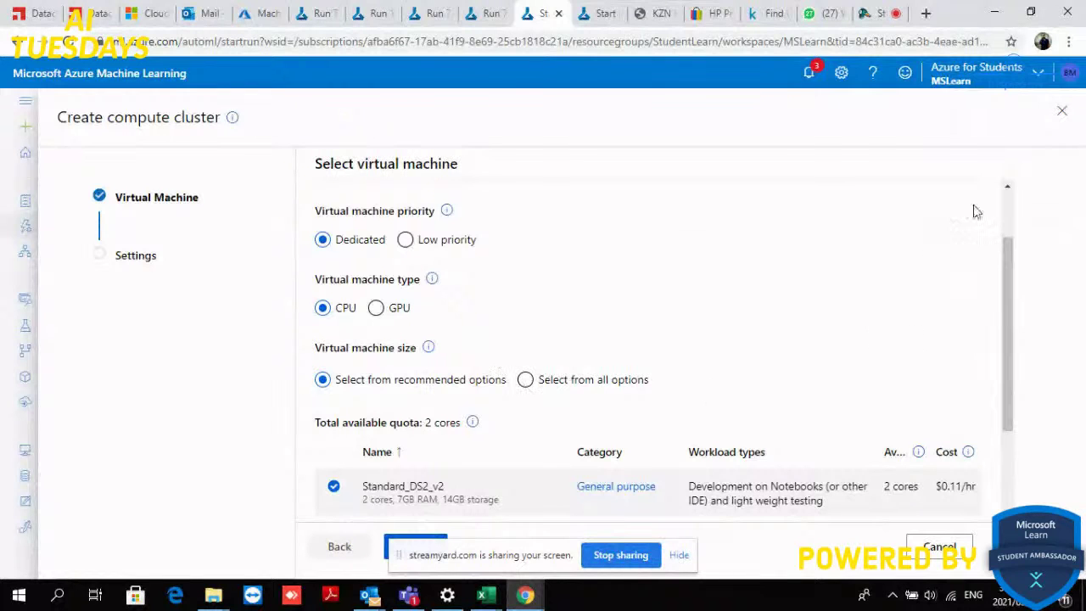
{"action": "left_click", "coordinate": [1061, 112]}
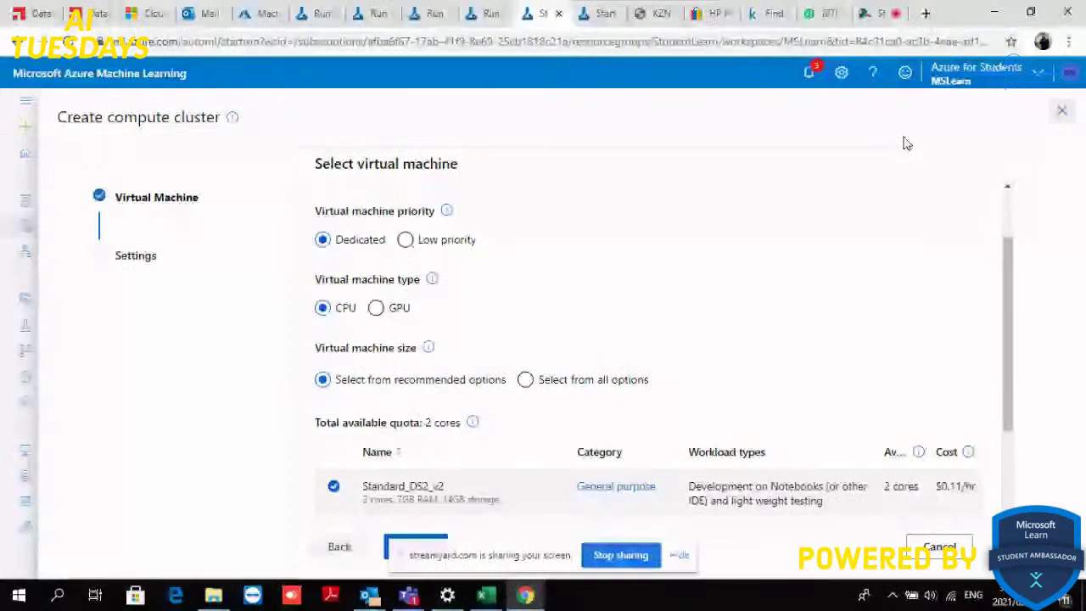
Step: Dismiss the feedback form, select the AI compute cluster for the run, and continue to the task settings
{"action": "left_click", "coordinate": [456, 423]}
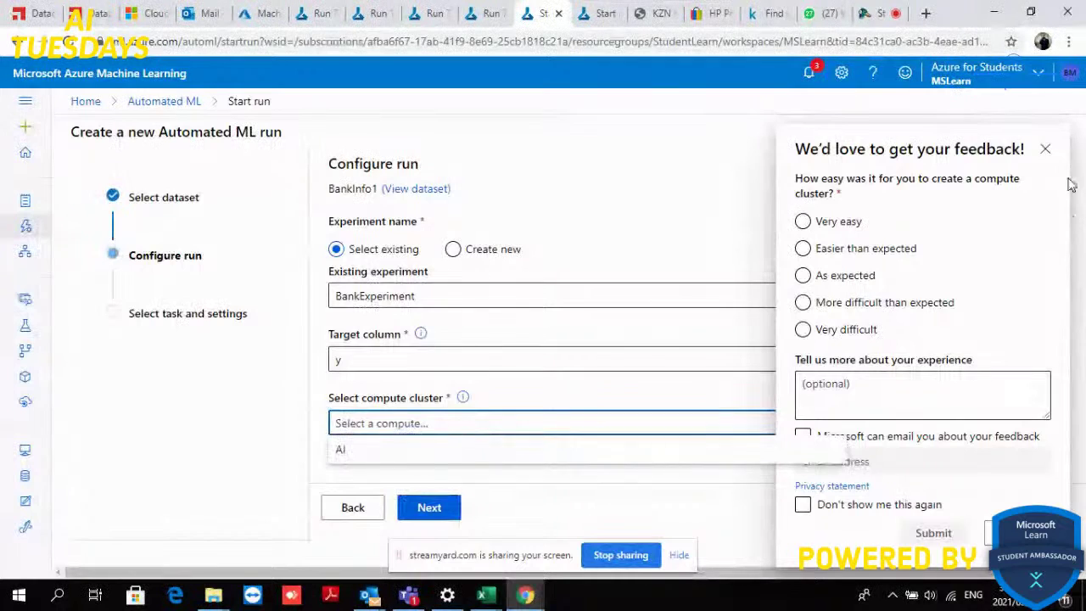
{"action": "left_click", "coordinate": [1045, 151]}
{"action": "left_click", "coordinate": [832, 422]}
{"action": "left_click", "coordinate": [655, 450]}
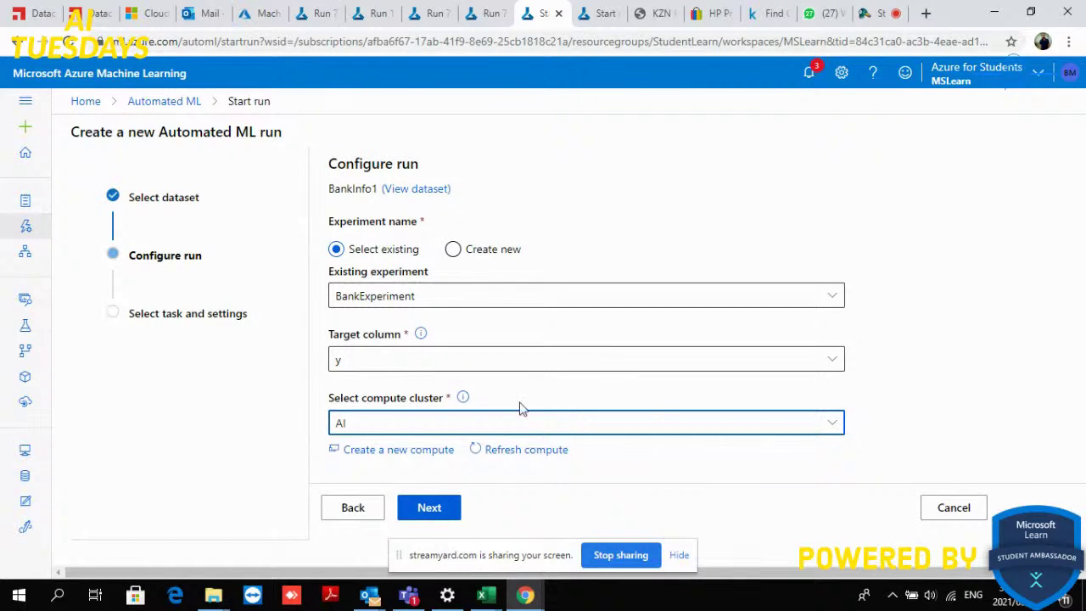
{"action": "left_click", "coordinate": [424, 508]}
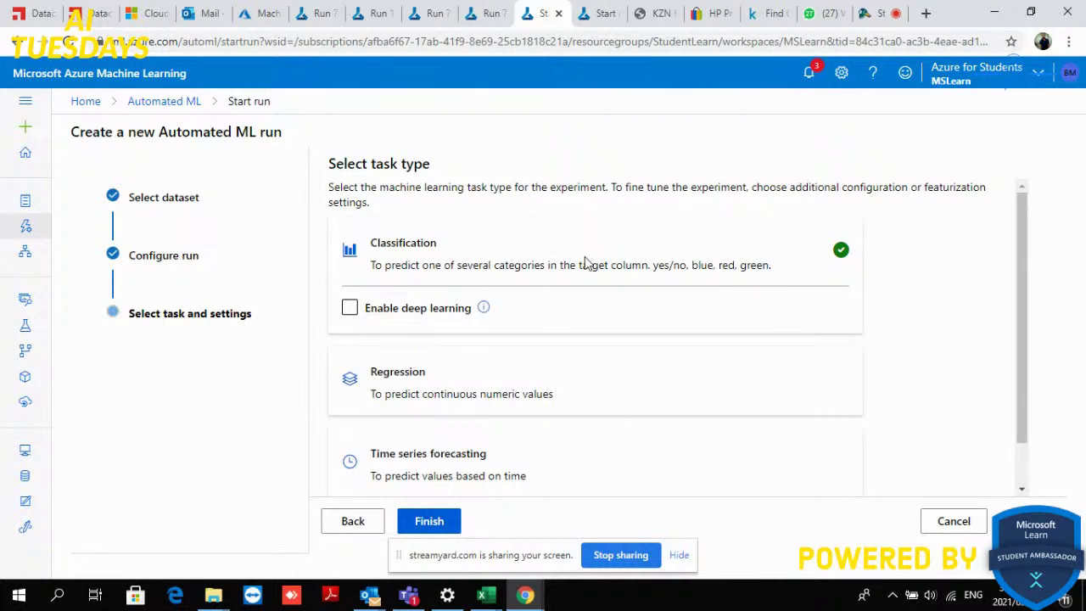
Step: Keep the classification task and set the primary metric to AUC weighted in the additional configuration settings
{"action": "scroll", "coordinate": [556, 298], "scroll_direction": "down", "scroll_amount": 1}
{"action": "scroll", "coordinate": [556, 298], "scroll_direction": "up", "scroll_amount": 1}
{"action": "scroll", "coordinate": [568, 302], "scroll_direction": "down", "scroll_amount": 1}
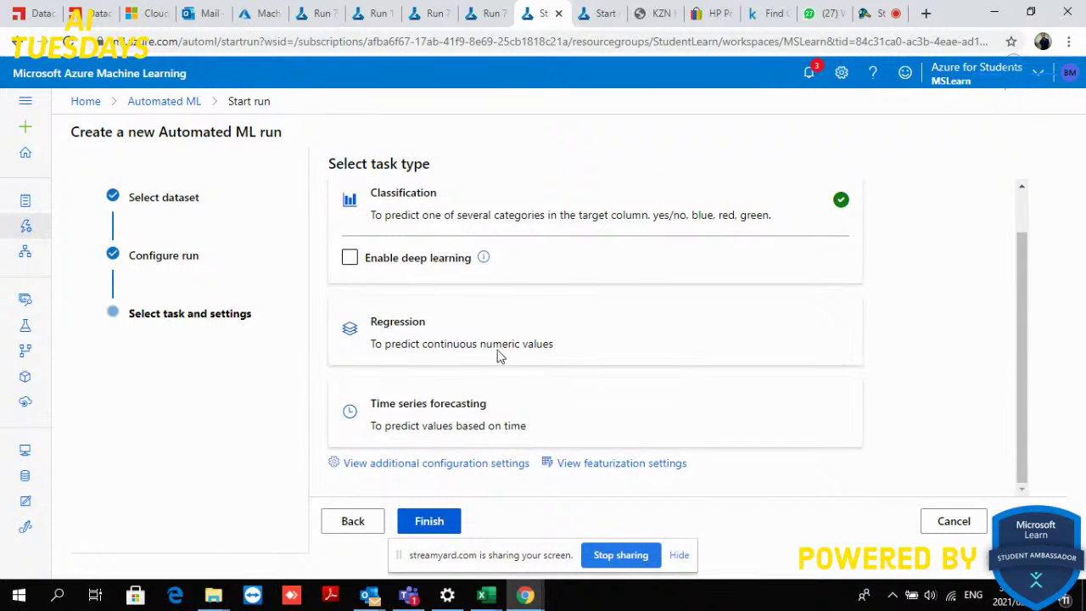
{"action": "left_click", "coordinate": [467, 464]}
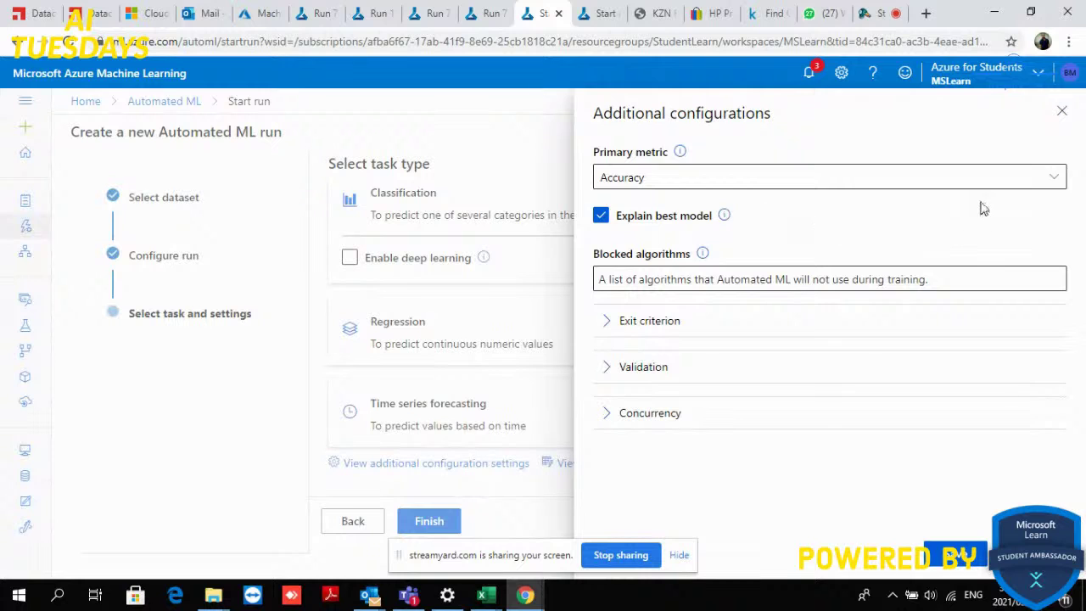
{"action": "left_click", "coordinate": [1044, 176]}
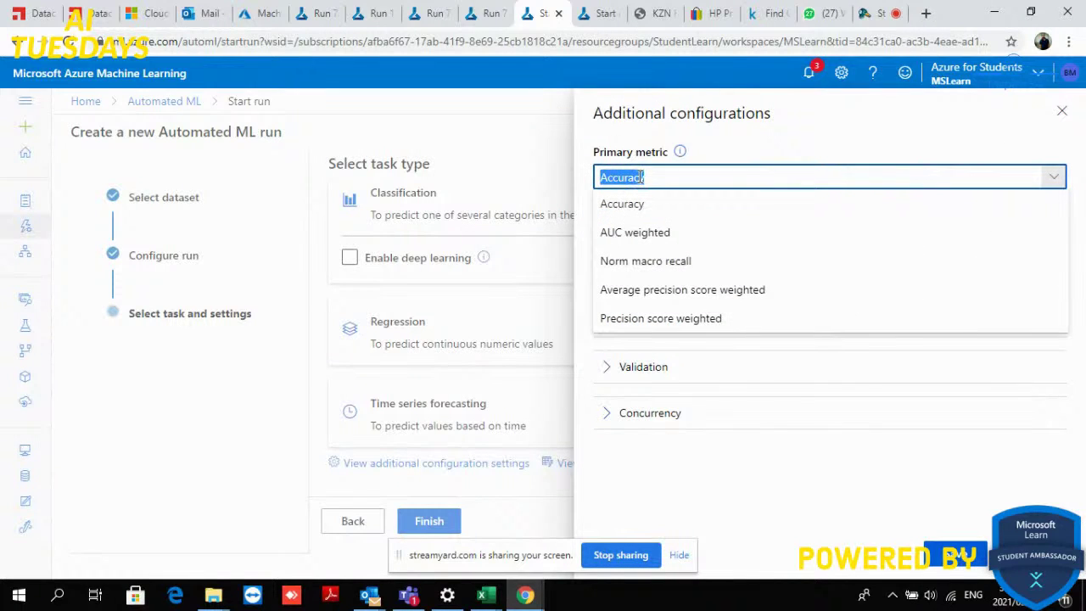
{"action": "left_click", "coordinate": [642, 233]}
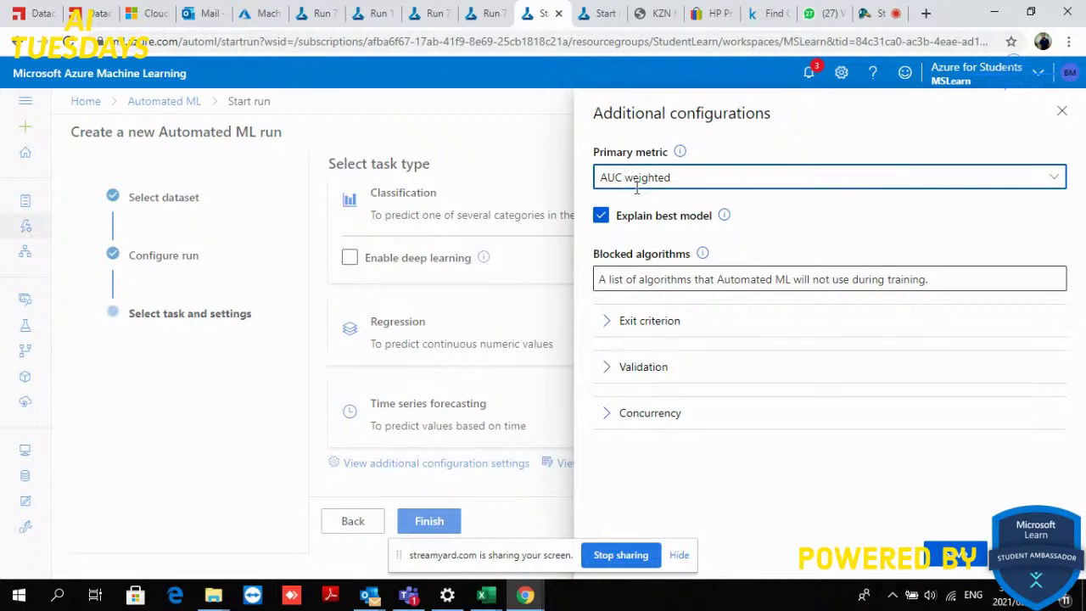
Step: Set the exit criterion's training job time to 1 hour
{"action": "left_click", "coordinate": [604, 320]}
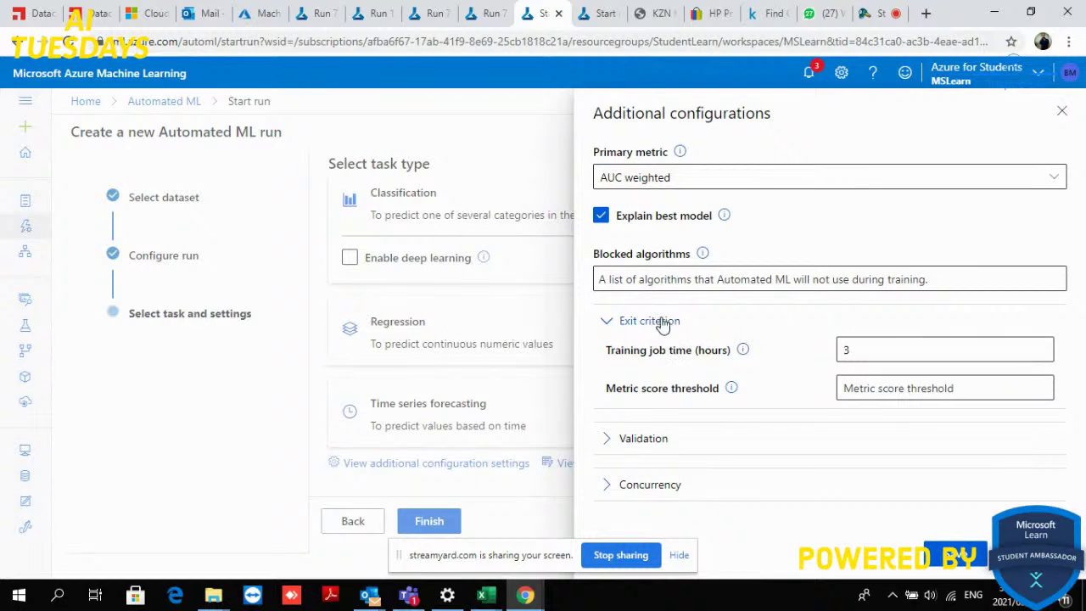
{"action": "left_click", "coordinate": [878, 347]}
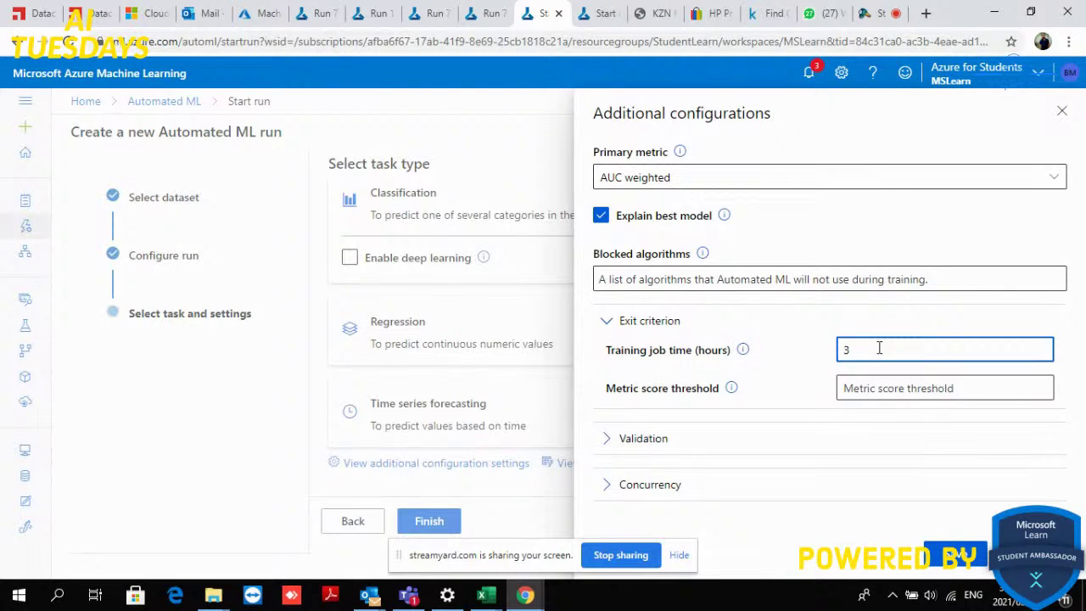
{"action": "key", "text": "BackSpace"}
{"action": "type", "text": "1"}
{"action": "left_click", "coordinate": [613, 323]}
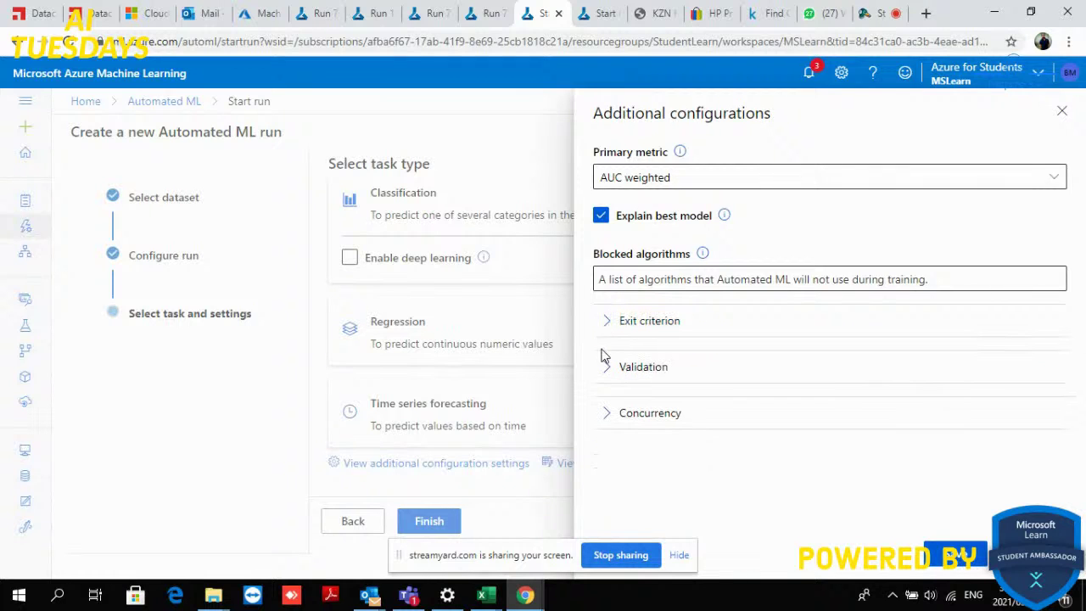
Step: Set the validation type to k-fold cross validation, re-enter the number of cross validations, and open the concurrency settings
{"action": "left_click", "coordinate": [602, 366]}
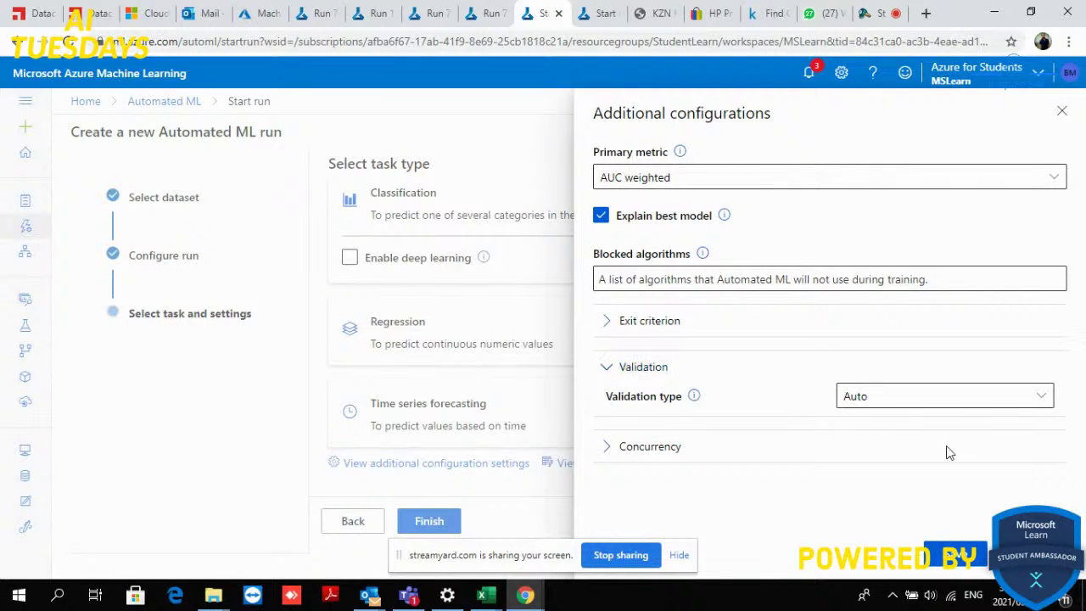
{"action": "left_click", "coordinate": [980, 403]}
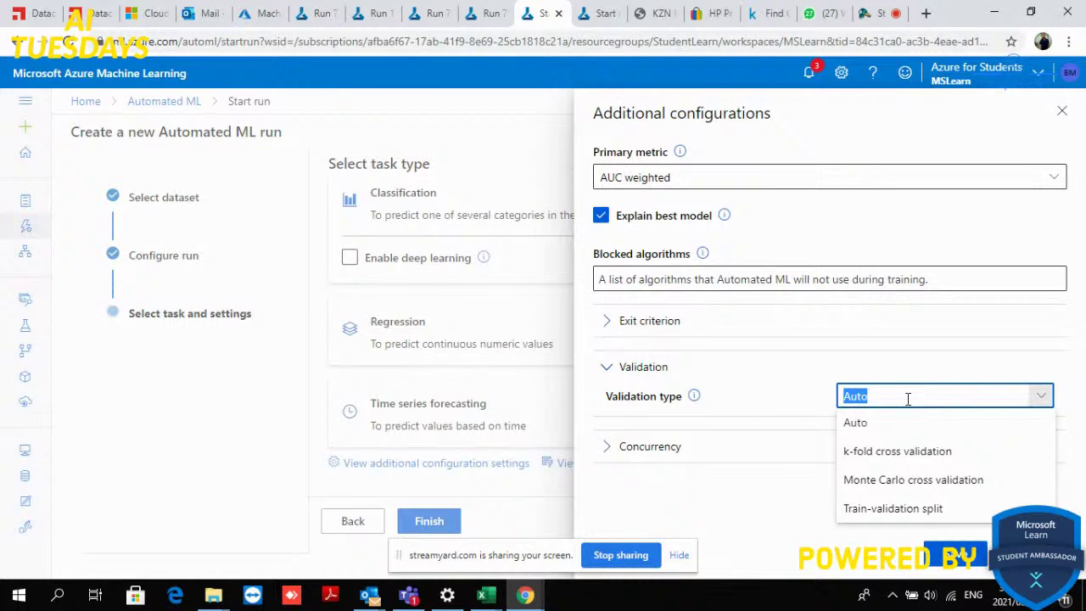
{"action": "left_click", "coordinate": [909, 448]}
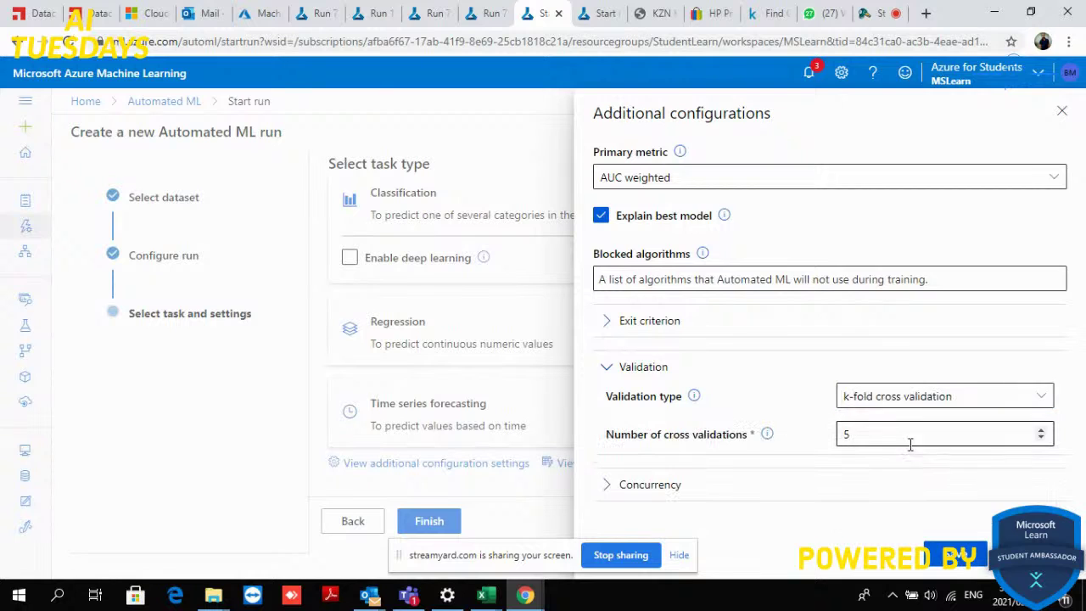
{"action": "left_click", "coordinate": [892, 431]}
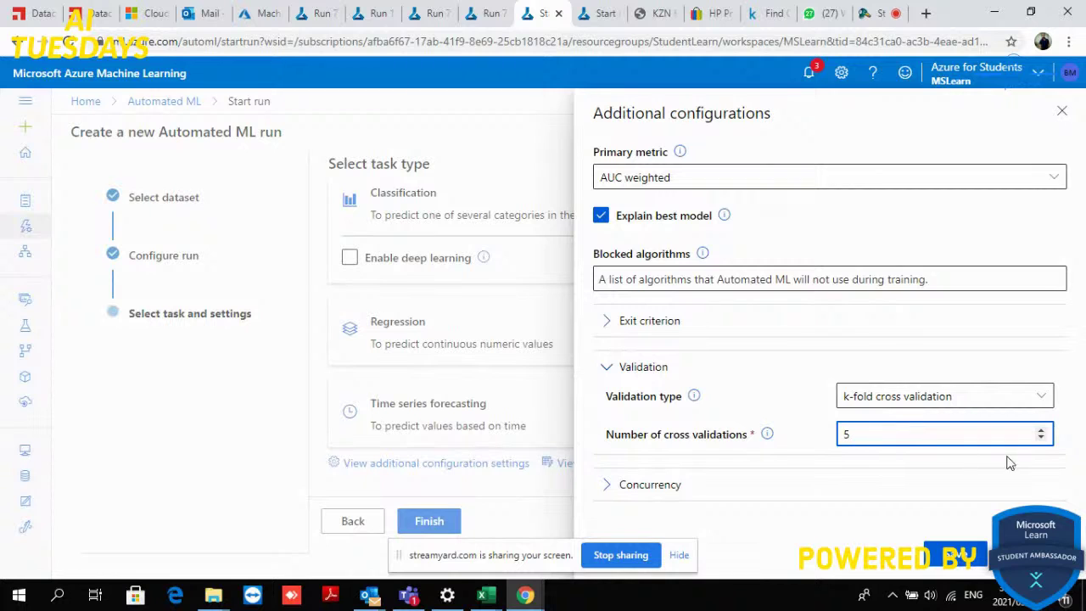
{"action": "key", "text": "BackSpace"}
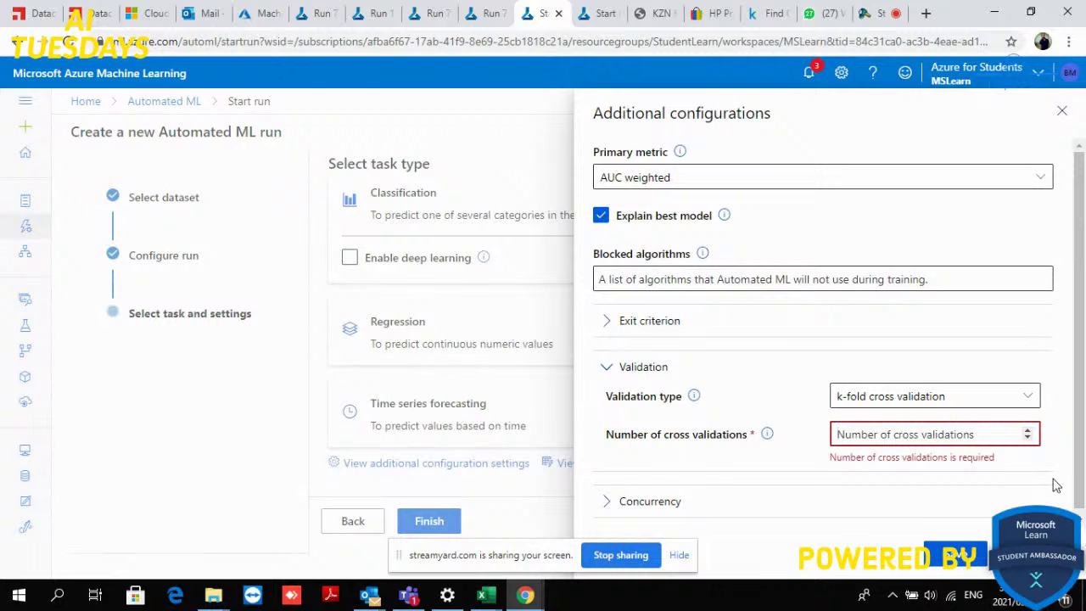
{"action": "left_click", "coordinate": [1027, 431]}
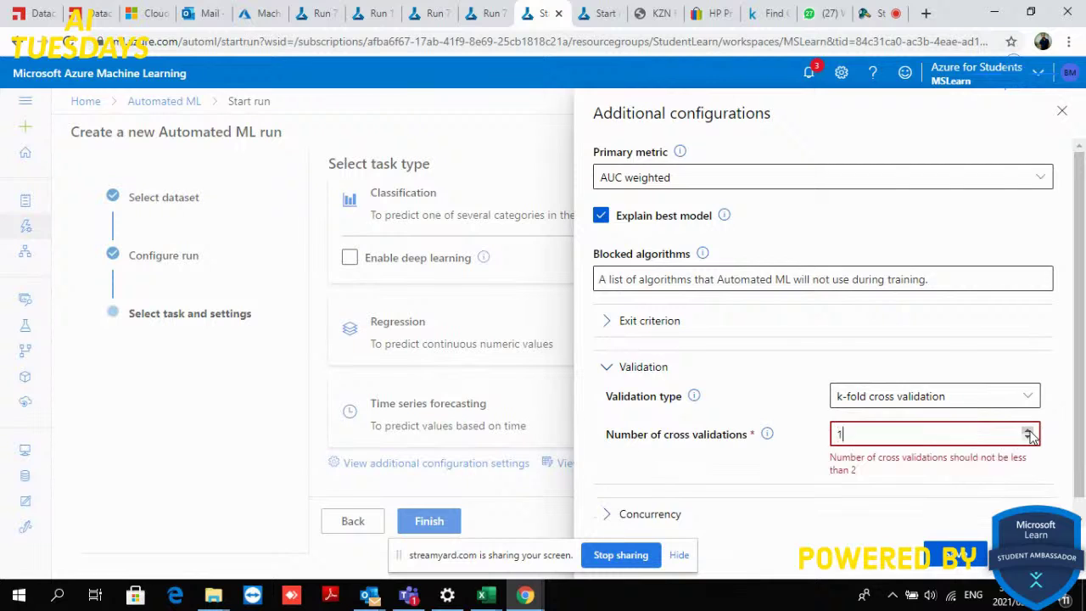
{"action": "left_click", "coordinate": [1028, 431]}
{"action": "double_click", "coordinate": [1039, 430]}
{"action": "left_click", "coordinate": [1039, 431]}
{"action": "left_click", "coordinate": [605, 367]}
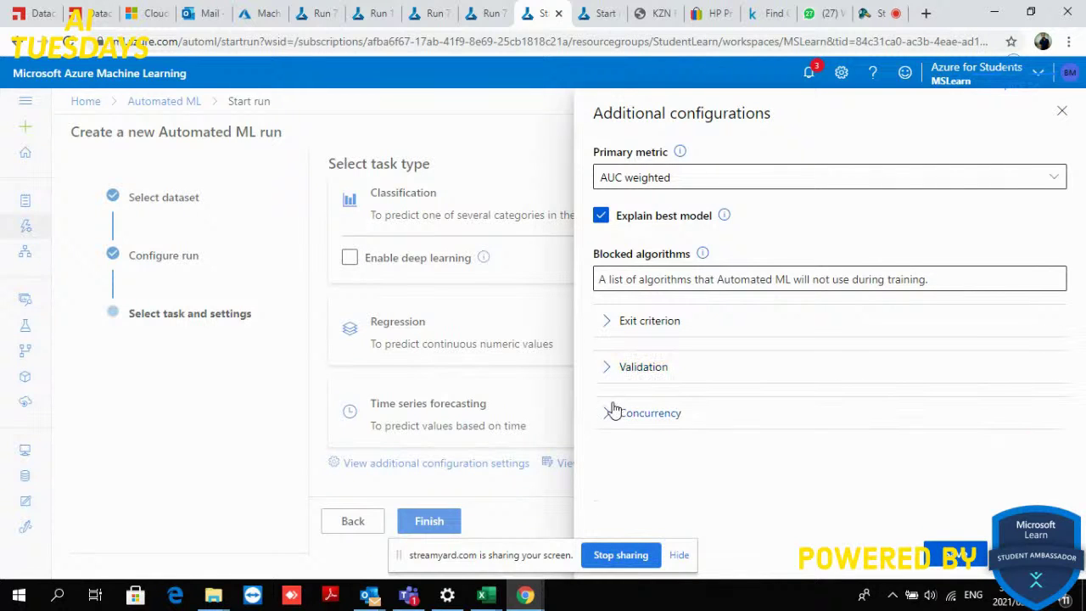
{"action": "left_click", "coordinate": [602, 416]}
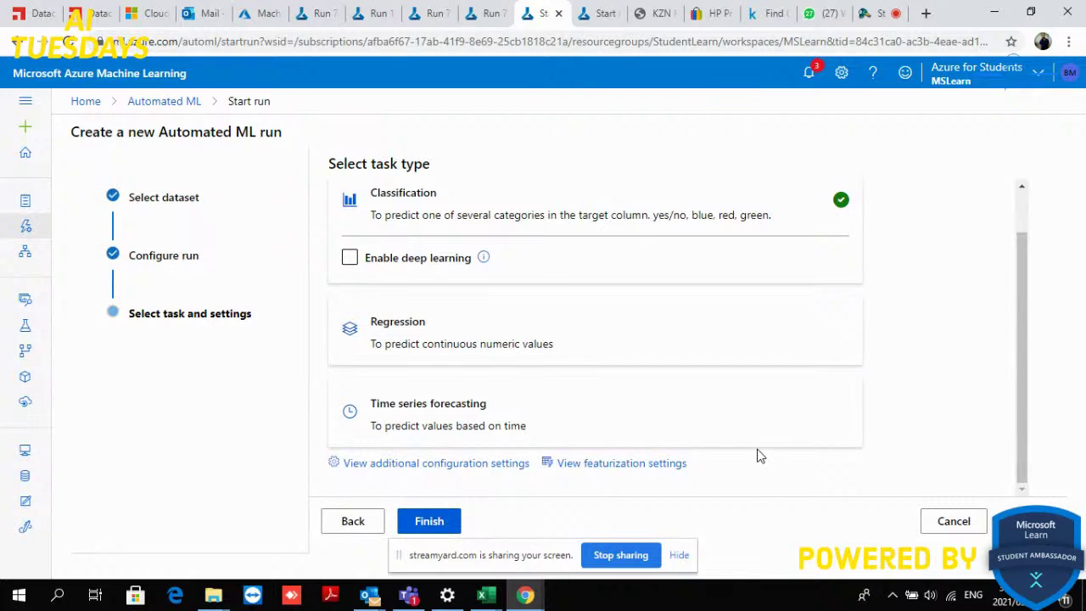
Step: Check the age column's imputation and feature type options, save the featurization with Auto kept, and submit the Automated ML run
{"action": "left_click", "coordinate": [625, 465]}
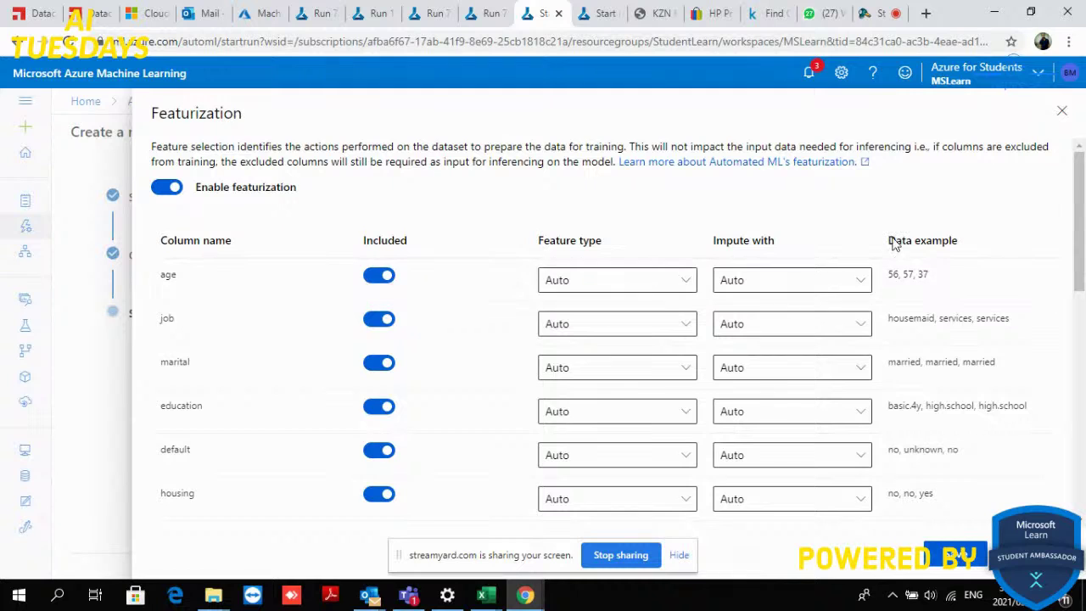
{"action": "left_click", "coordinate": [861, 281]}
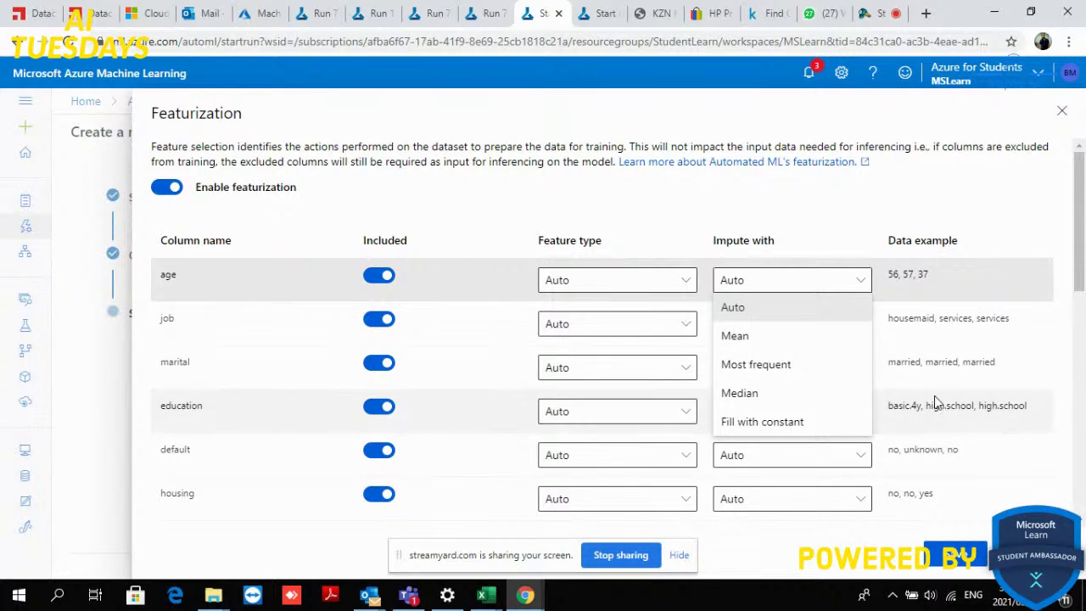
{"action": "left_click", "coordinate": [672, 278]}
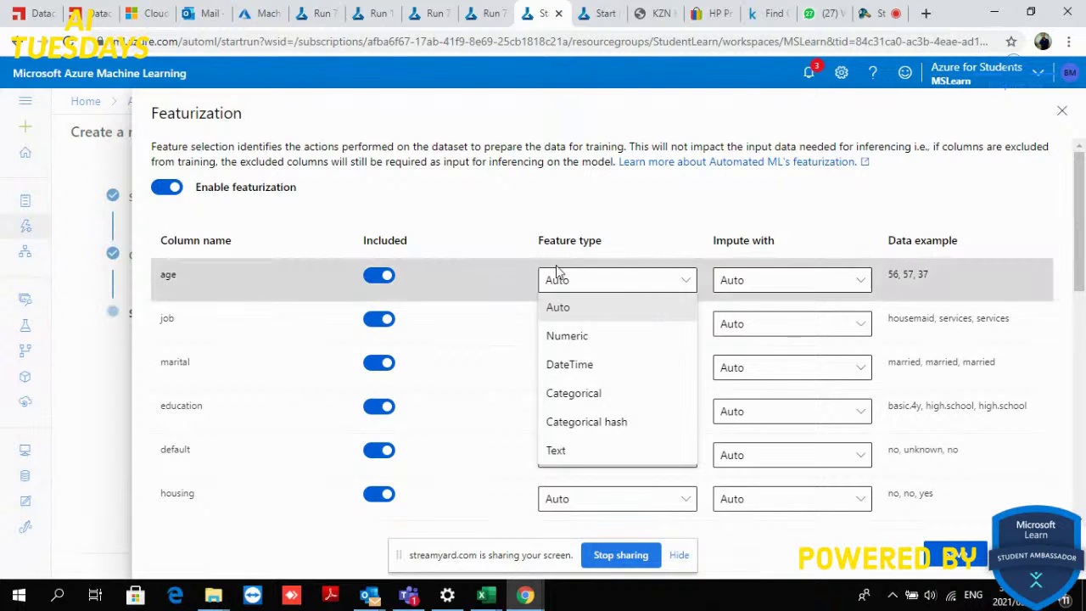
{"action": "left_click", "coordinate": [764, 526]}
{"action": "left_click", "coordinate": [946, 552]}
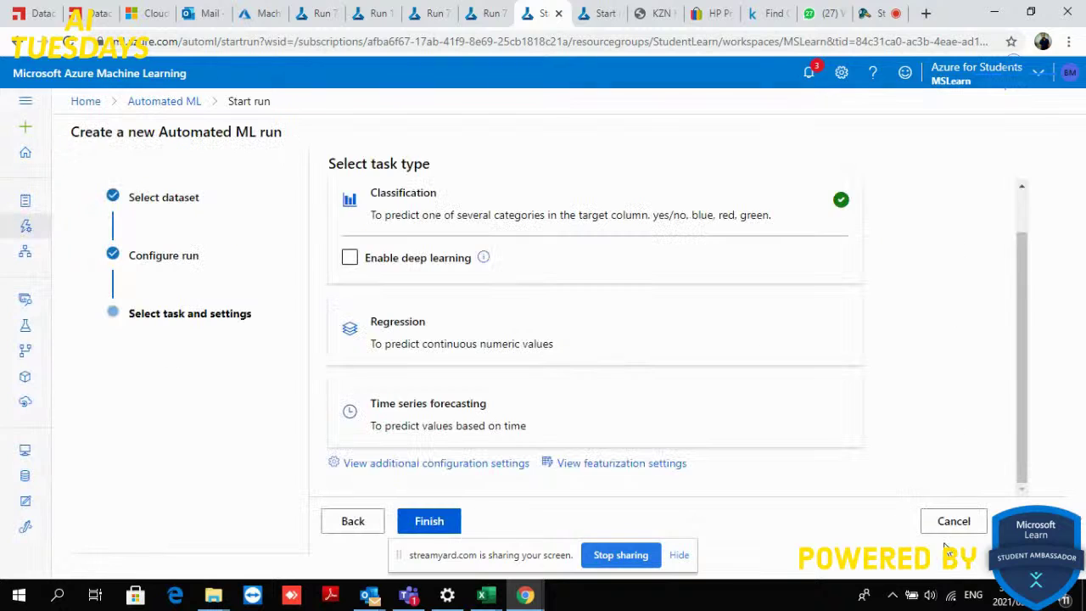
{"action": "left_click", "coordinate": [444, 521]}
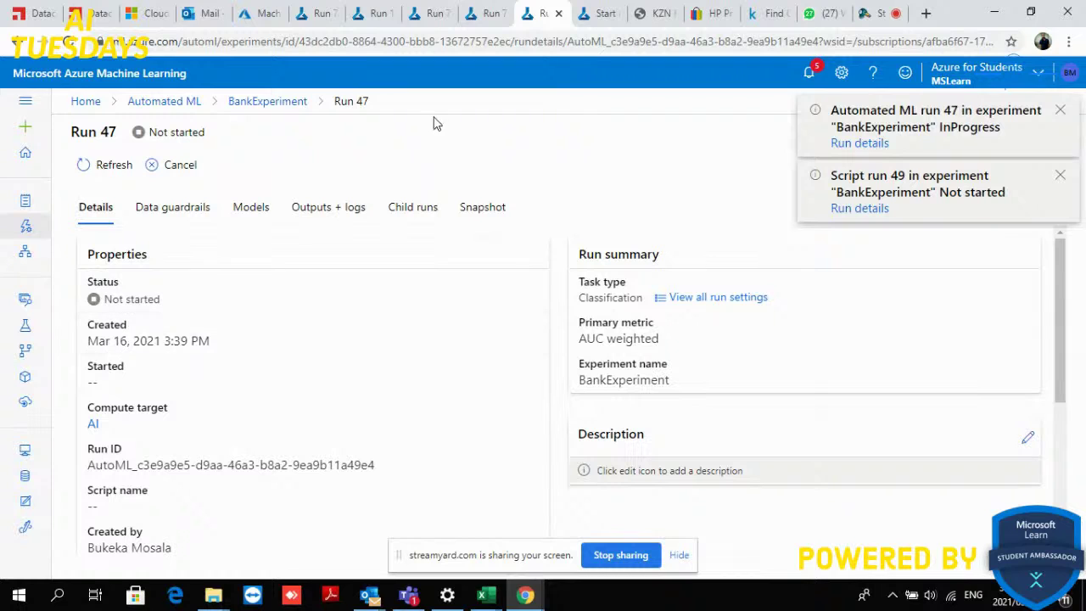
Step: Switch to the earlier Run 1 of BankExperiment and examine its status, properties and run summary
{"action": "left_click", "coordinate": [379, 12]}
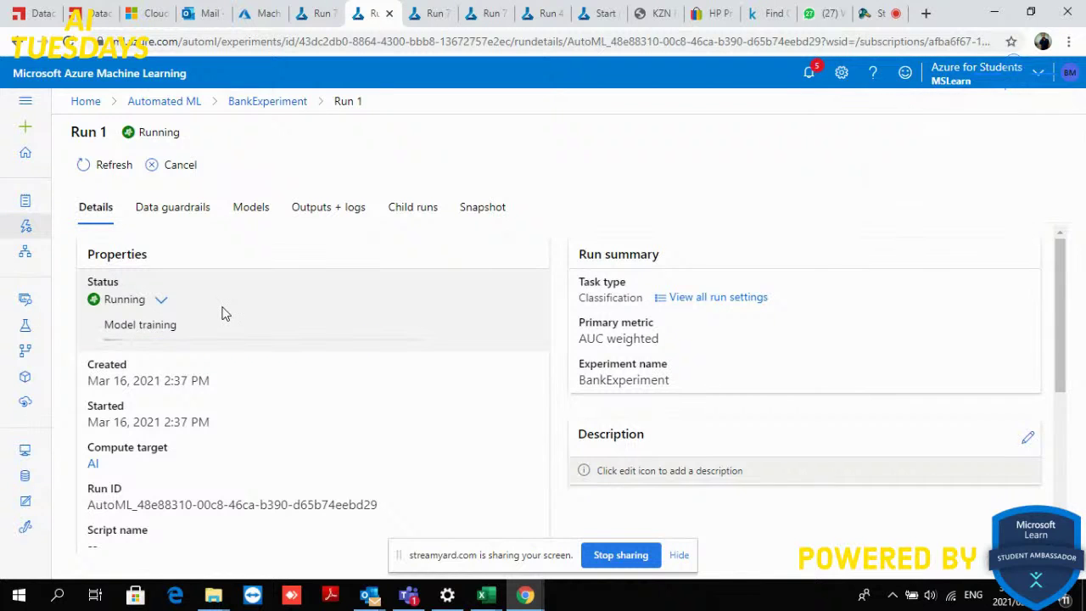
{"action": "scroll", "coordinate": [223, 311], "scroll_direction": "down", "scroll_amount": 1}
{"action": "scroll", "coordinate": [229, 317], "scroll_direction": "up", "scroll_amount": 1}
{"action": "scroll", "coordinate": [228, 319], "scroll_direction": "down", "scroll_amount": 4}
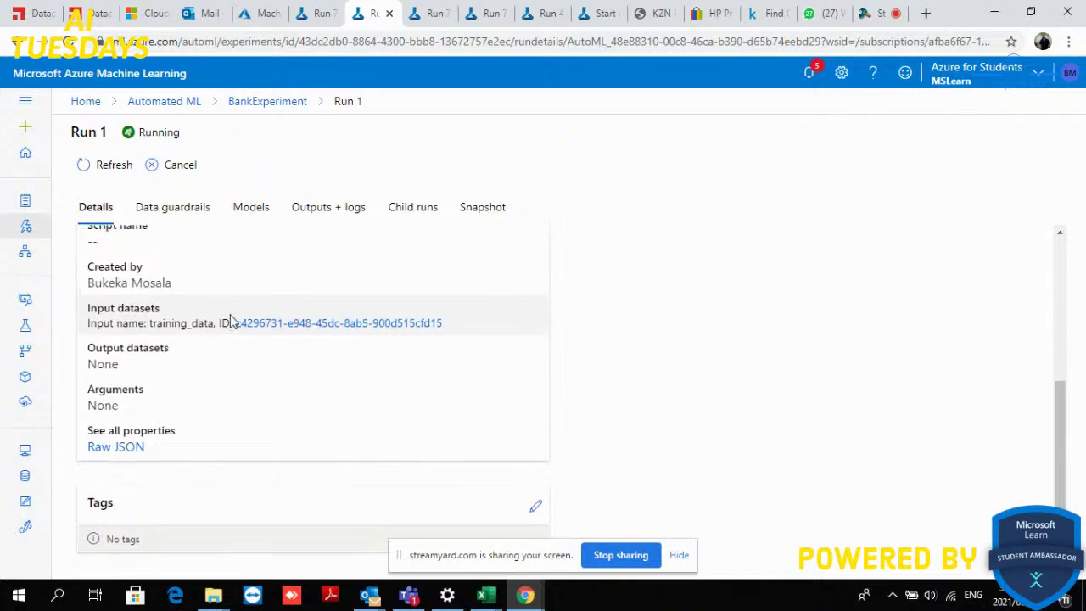
{"action": "scroll", "coordinate": [231, 316], "scroll_direction": "up", "scroll_amount": 4}
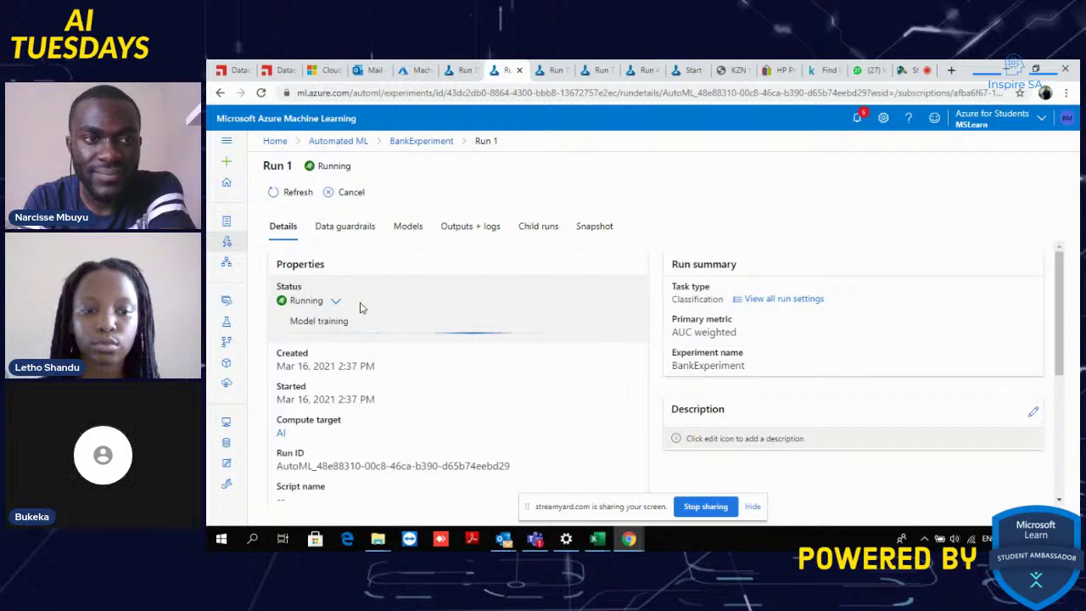
Step: Examine the list of trained models in Run 1, comparing their algorithms, AUC weighted scores, durations and statuses
{"action": "left_click", "coordinate": [415, 232]}
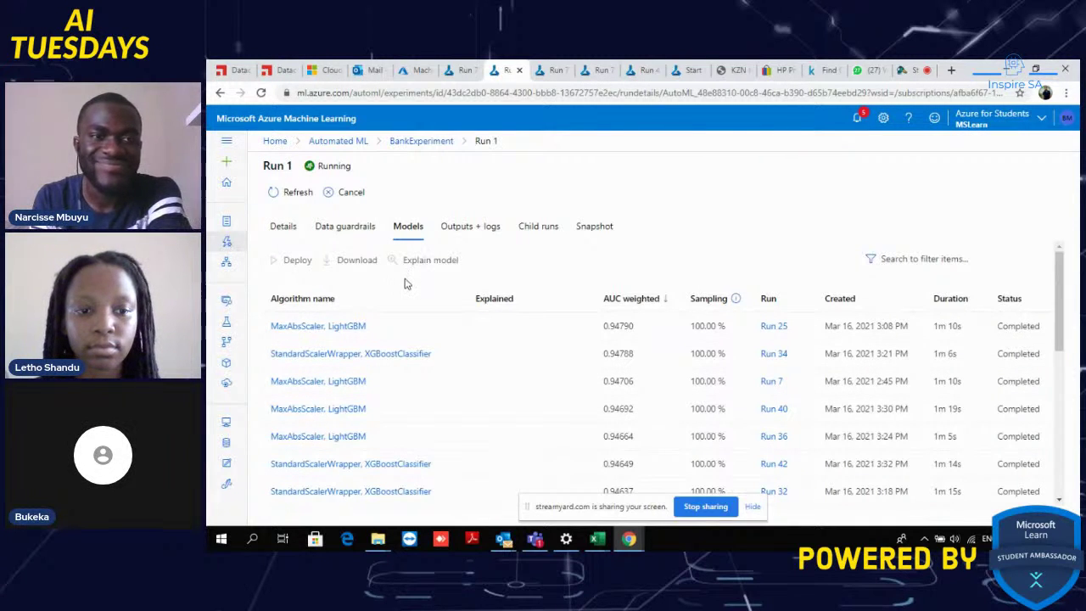
{"action": "scroll", "coordinate": [407, 293], "scroll_direction": "down", "scroll_amount": 5}
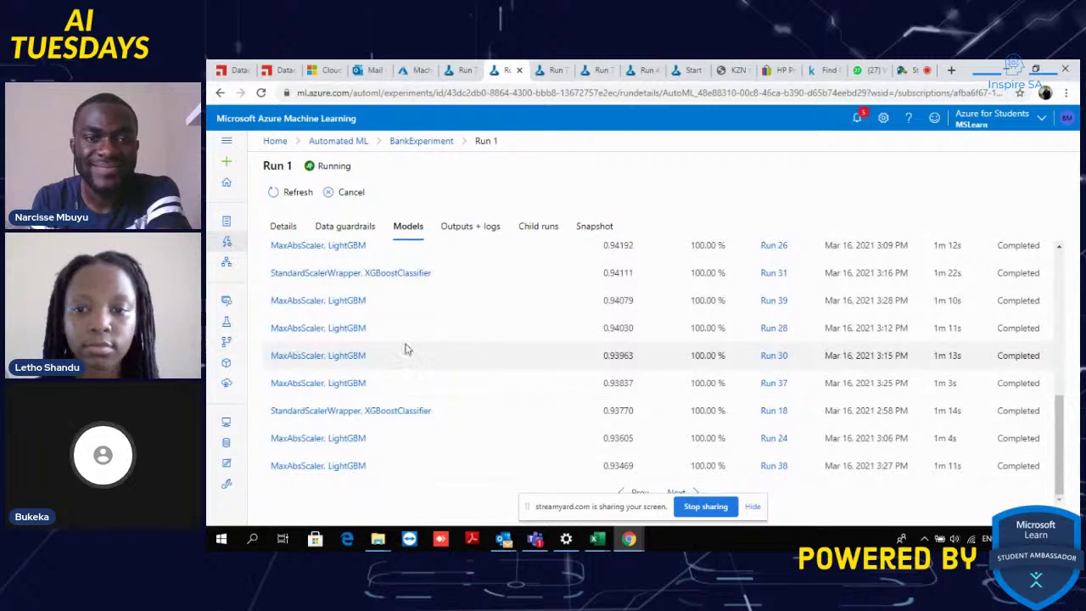
{"action": "scroll", "coordinate": [412, 355], "scroll_direction": "up", "scroll_amount": 3}
{"action": "scroll", "coordinate": [407, 352], "scroll_direction": "down", "scroll_amount": 3}
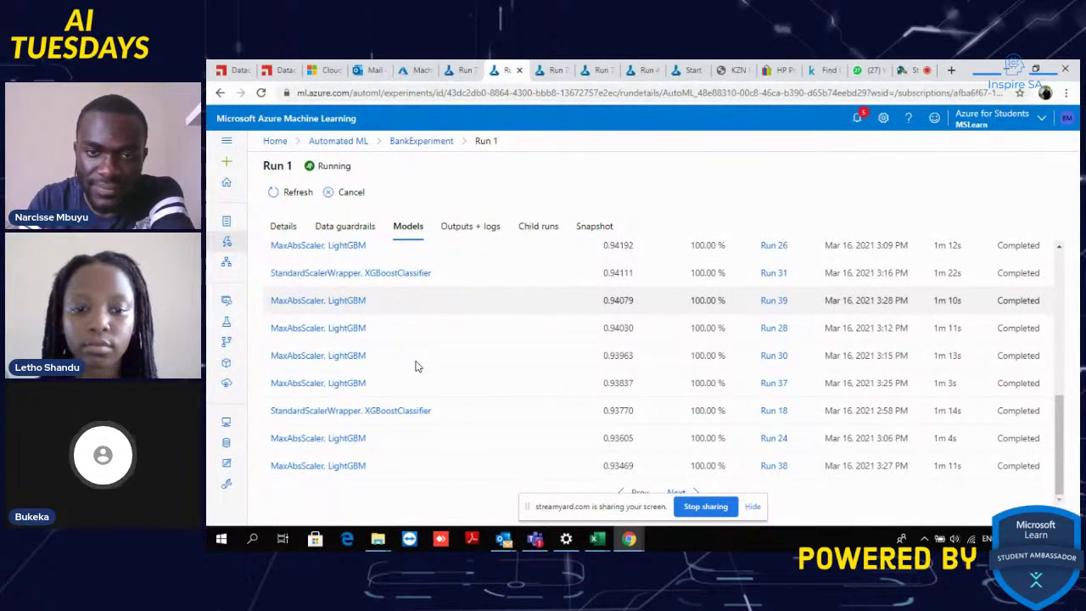
{"action": "scroll", "coordinate": [420, 369], "scroll_direction": "up", "scroll_amount": 5}
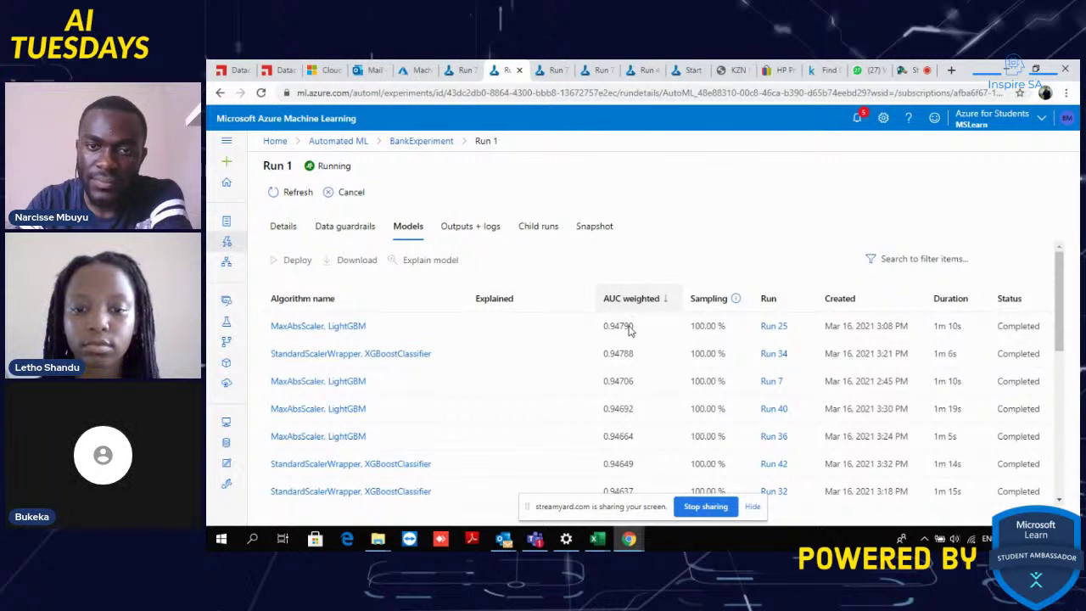
{"action": "left_click", "coordinate": [645, 302]}
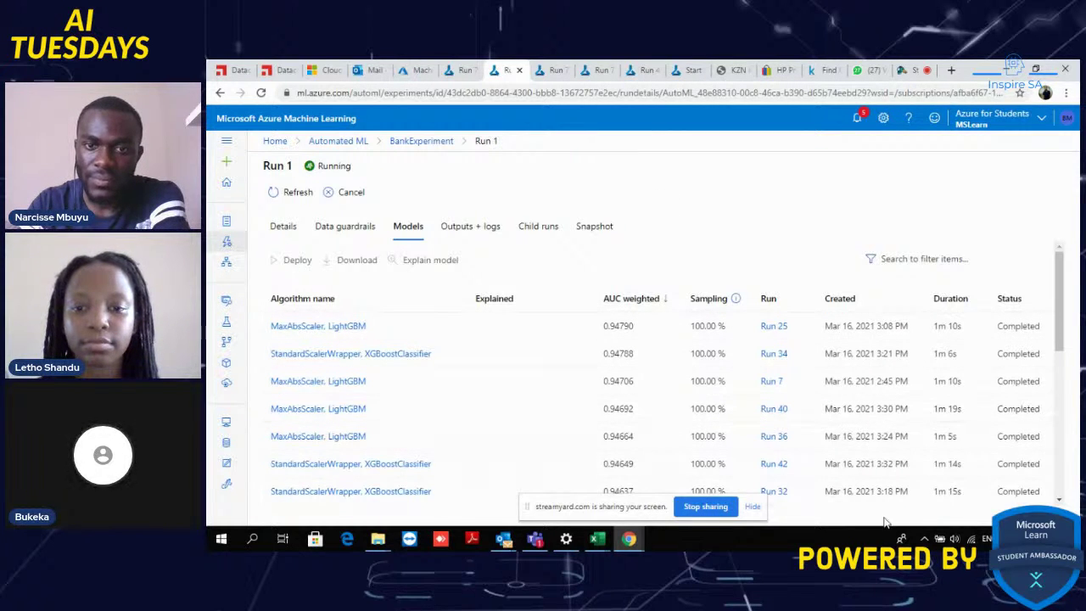
{"action": "scroll", "coordinate": [928, 475], "scroll_direction": "down", "scroll_amount": 5}
{"action": "scroll", "coordinate": [933, 490], "scroll_direction": "up", "scroll_amount": 1}
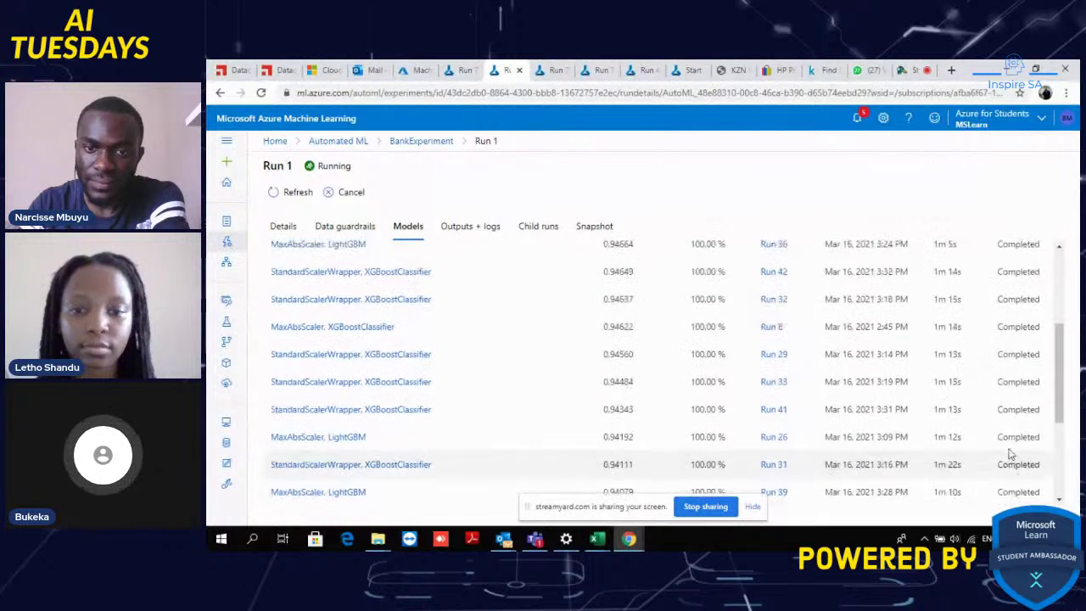
{"action": "scroll", "coordinate": [1010, 272], "scroll_direction": "up", "scroll_amount": 3}
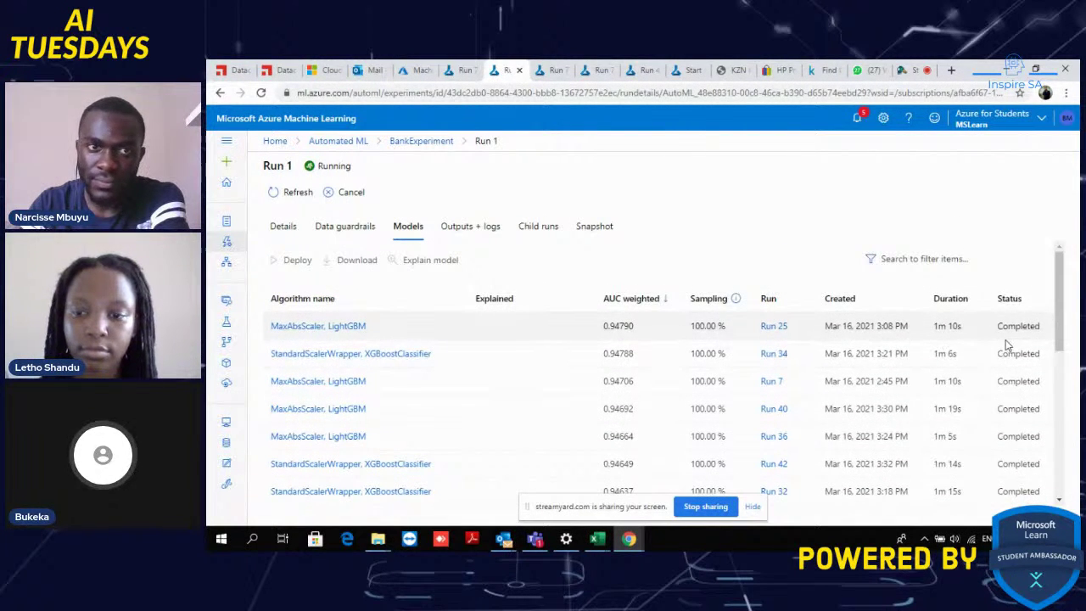
{"action": "scroll", "coordinate": [1005, 346], "scroll_direction": "down", "scroll_amount": 10}
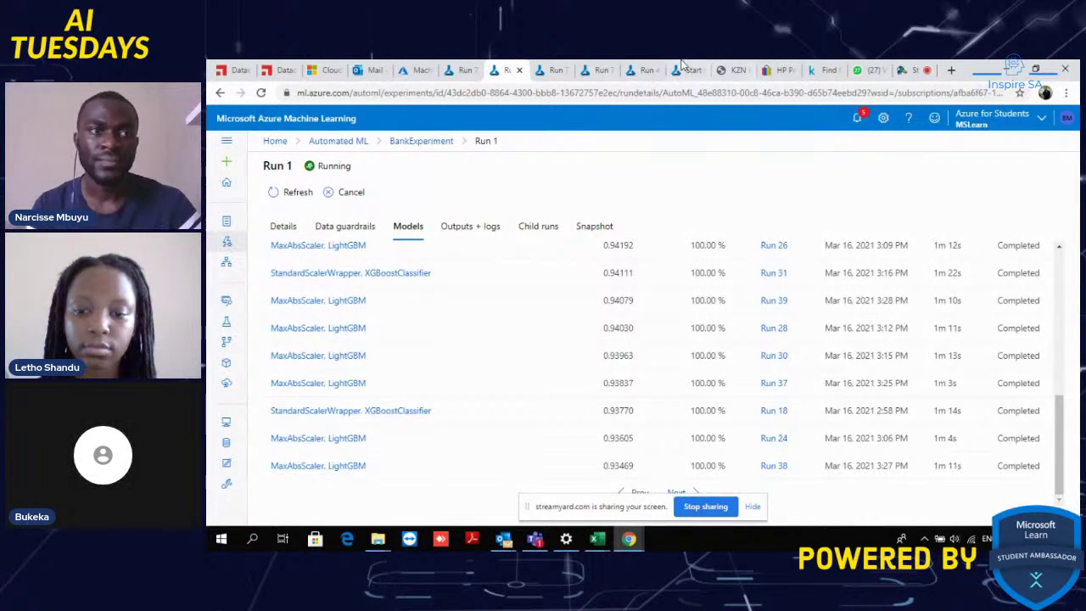
{"action": "scroll", "coordinate": [510, 267], "scroll_direction": "up", "scroll_amount": 10}
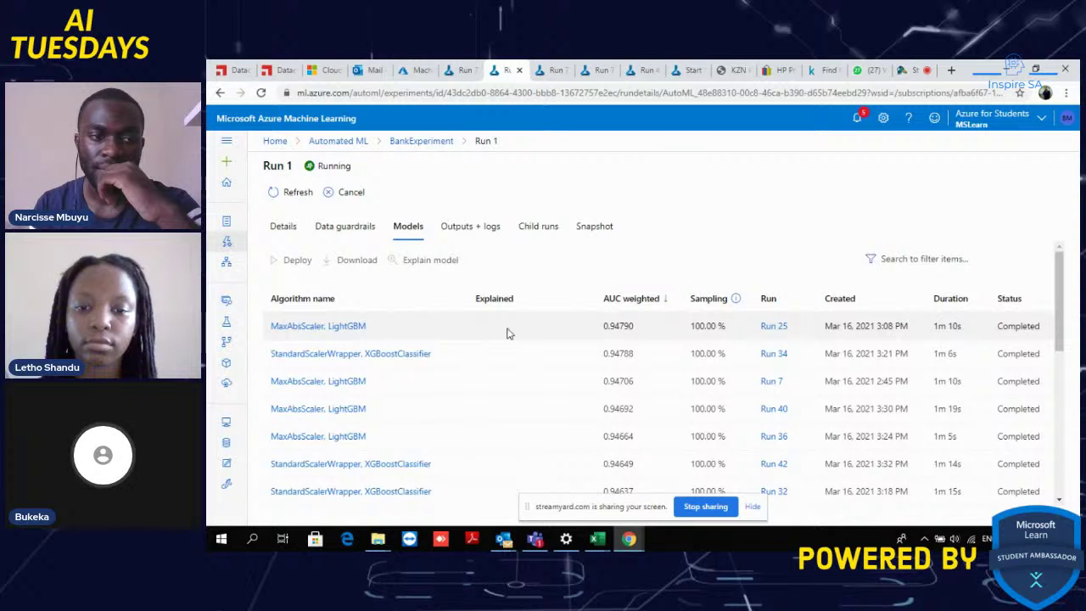
Step: Open the MaxAbsScaler, LightGBM model of Run 25, check its explanations, and return to the model summary
{"action": "left_click", "coordinate": [347, 337]}
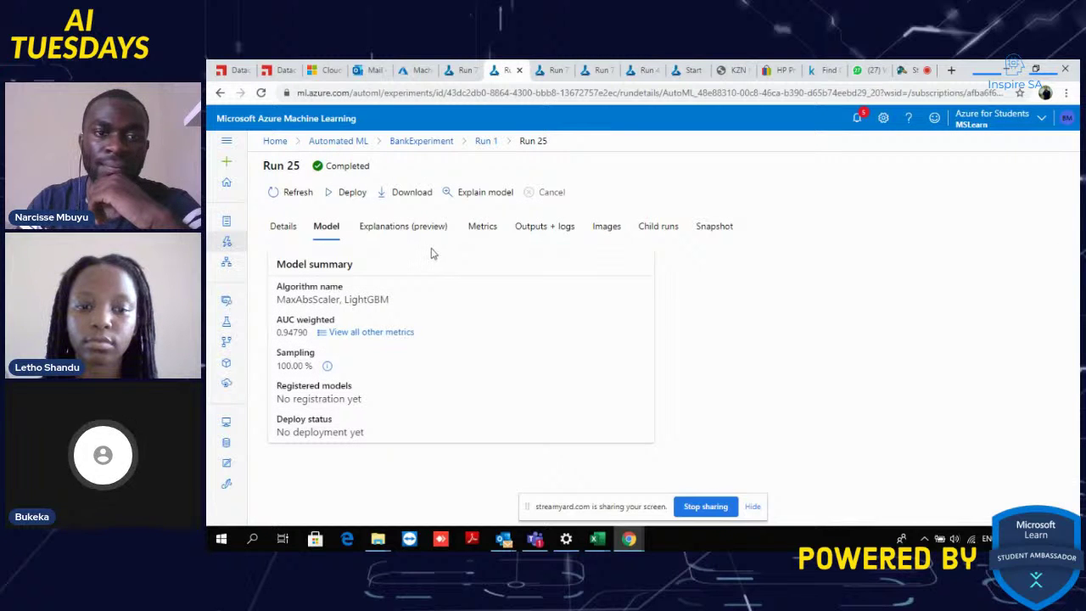
{"action": "left_click", "coordinate": [420, 239]}
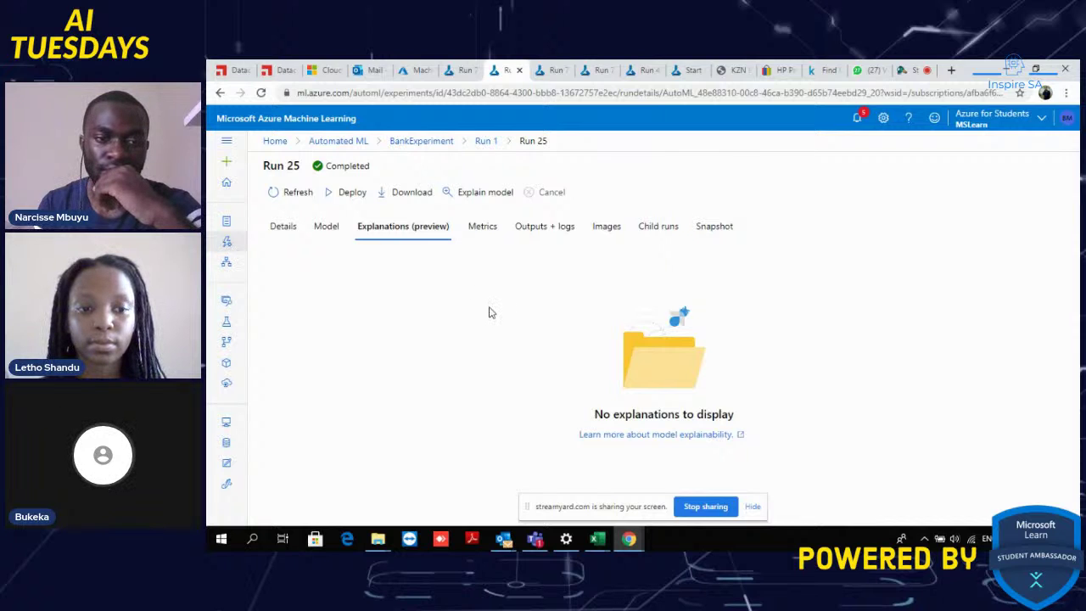
{"action": "left_click", "coordinate": [338, 237]}
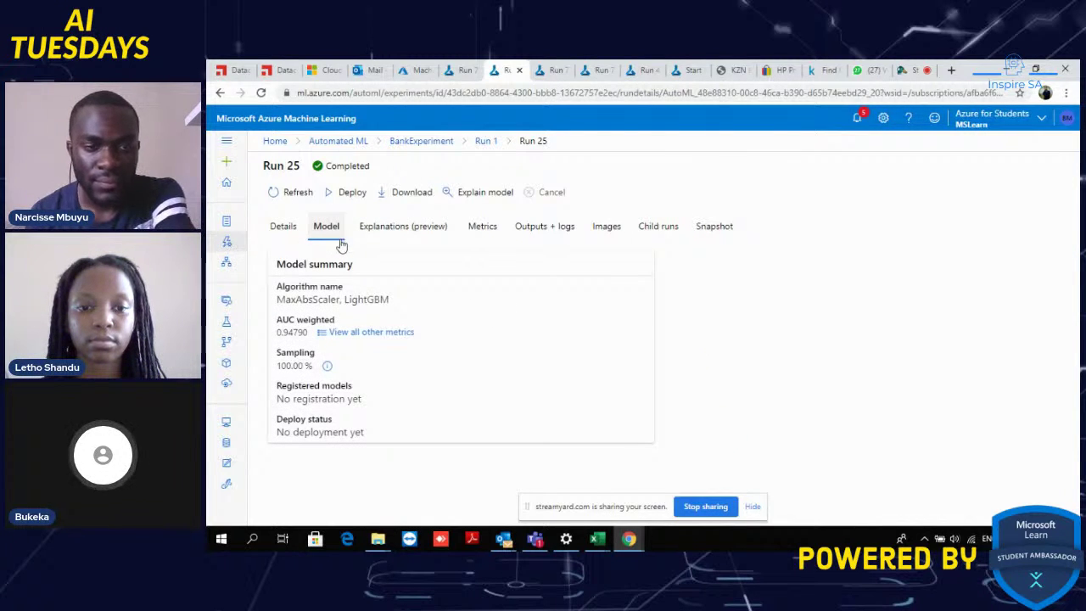
Step: Examine the deployment form for Run 25's model, including compute type, authentication and custom asset options, and leave without deploying
{"action": "left_click", "coordinate": [354, 194]}
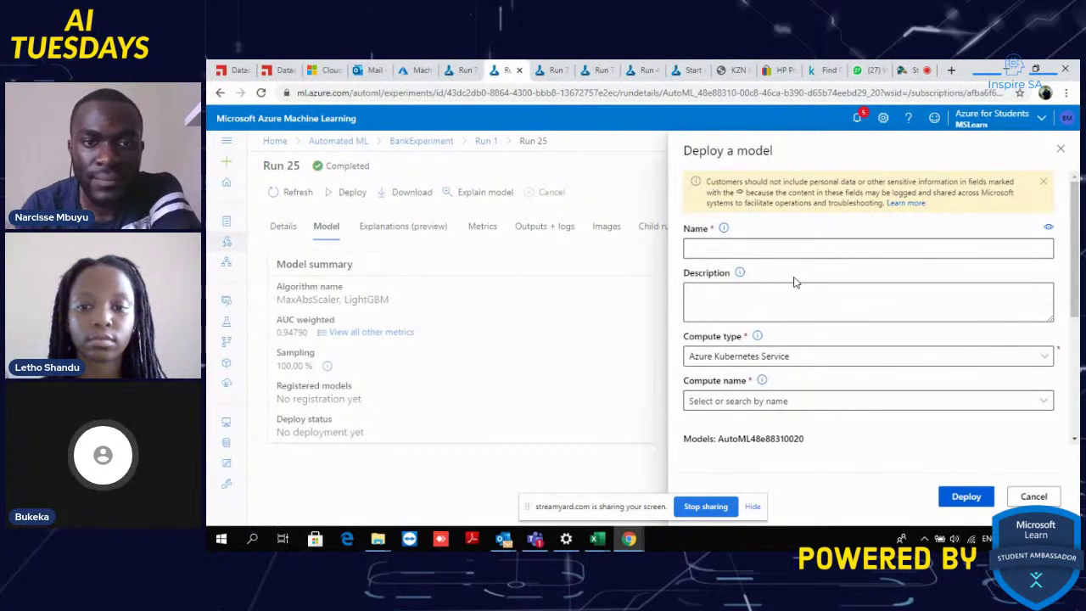
{"action": "left_click", "coordinate": [782, 247]}
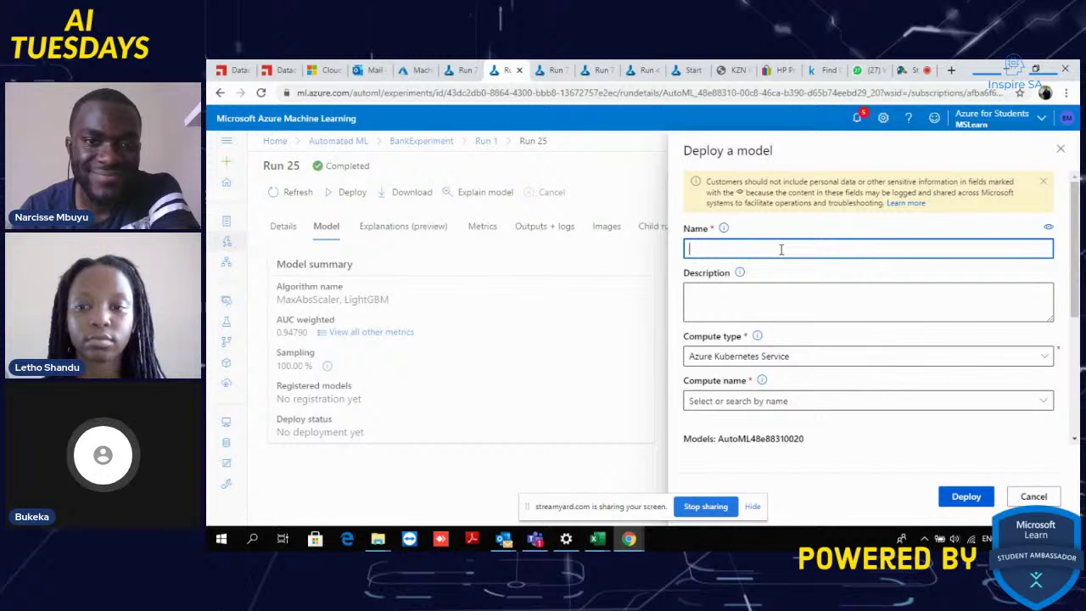
{"action": "left_click", "coordinate": [745, 306]}
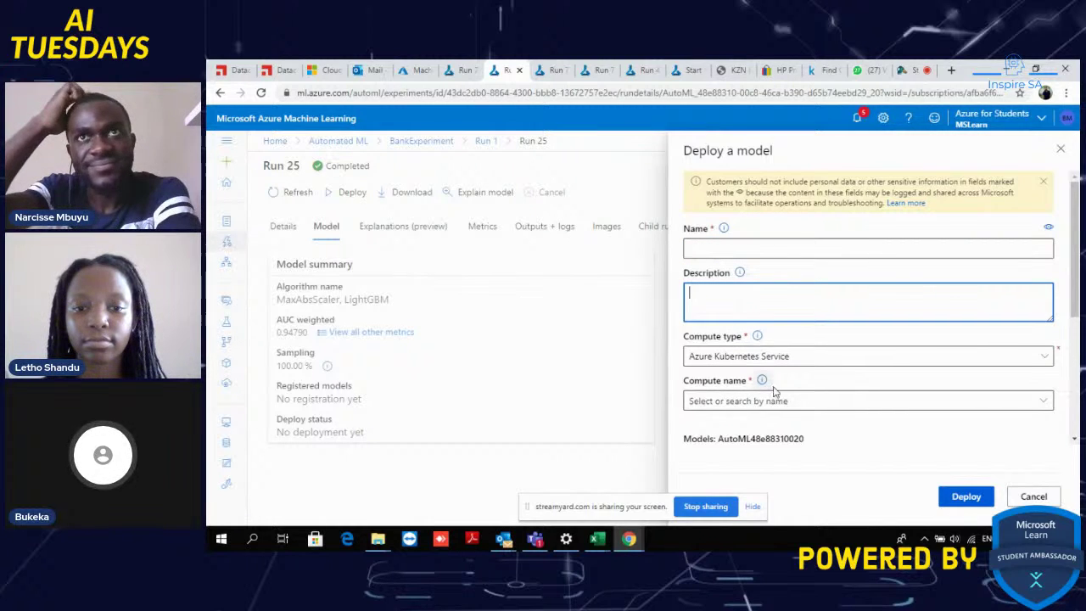
{"action": "left_click", "coordinate": [794, 363]}
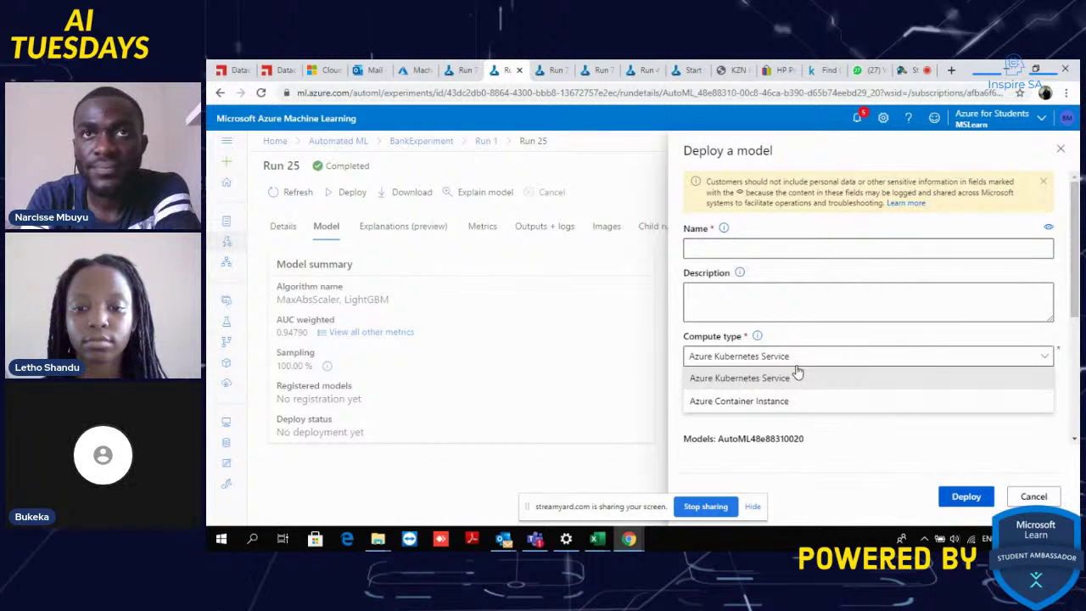
{"action": "left_click", "coordinate": [845, 437]}
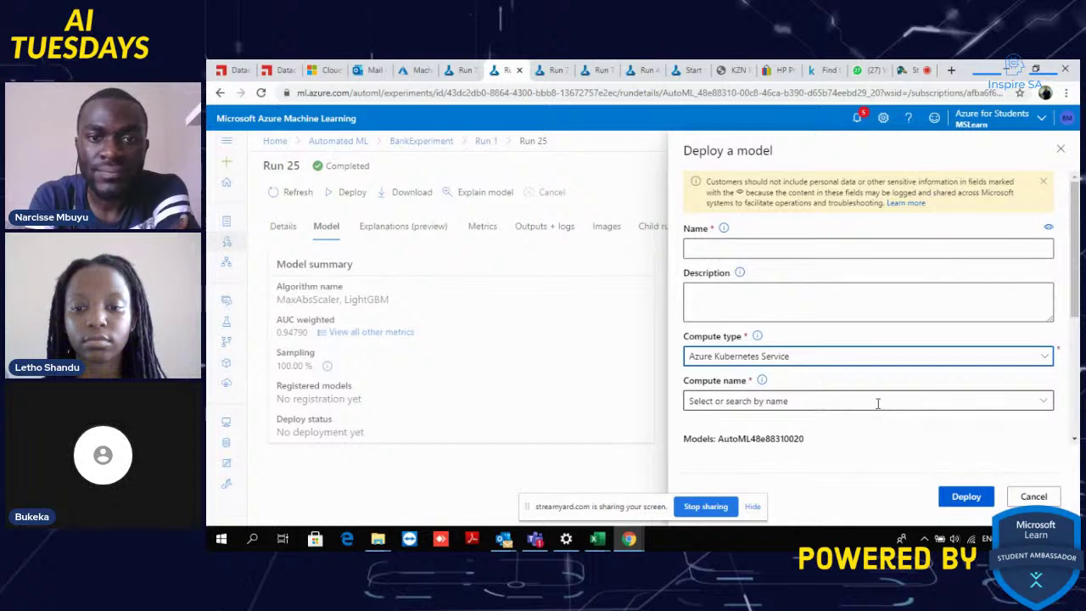
{"action": "left_click", "coordinate": [1047, 409]}
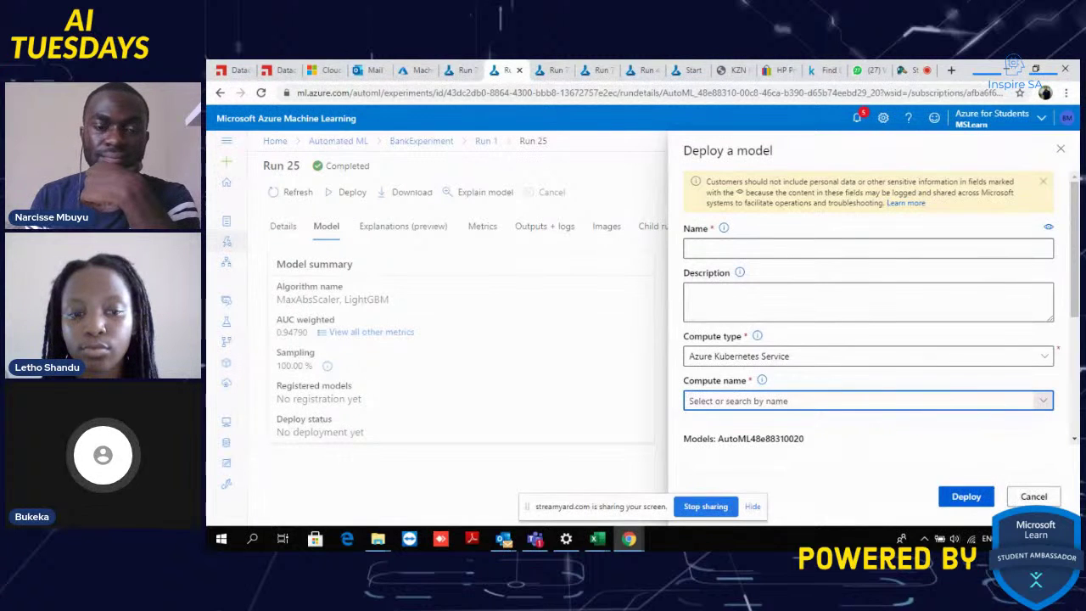
{"action": "scroll", "coordinate": [1074, 440], "scroll_direction": "down", "scroll_amount": 3}
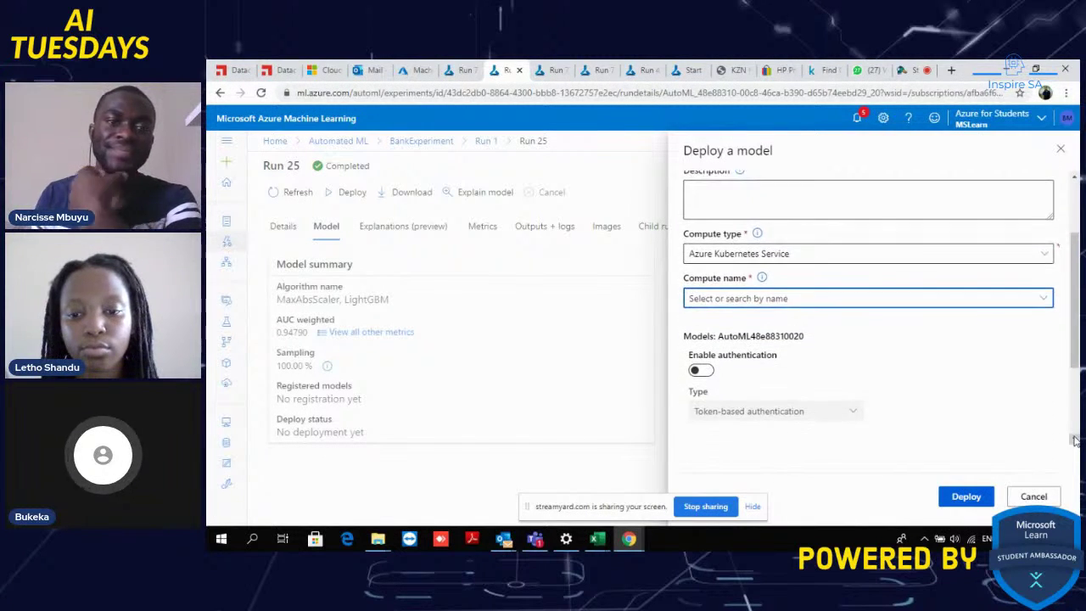
{"action": "scroll", "coordinate": [1074, 440], "scroll_direction": "down", "scroll_amount": 1}
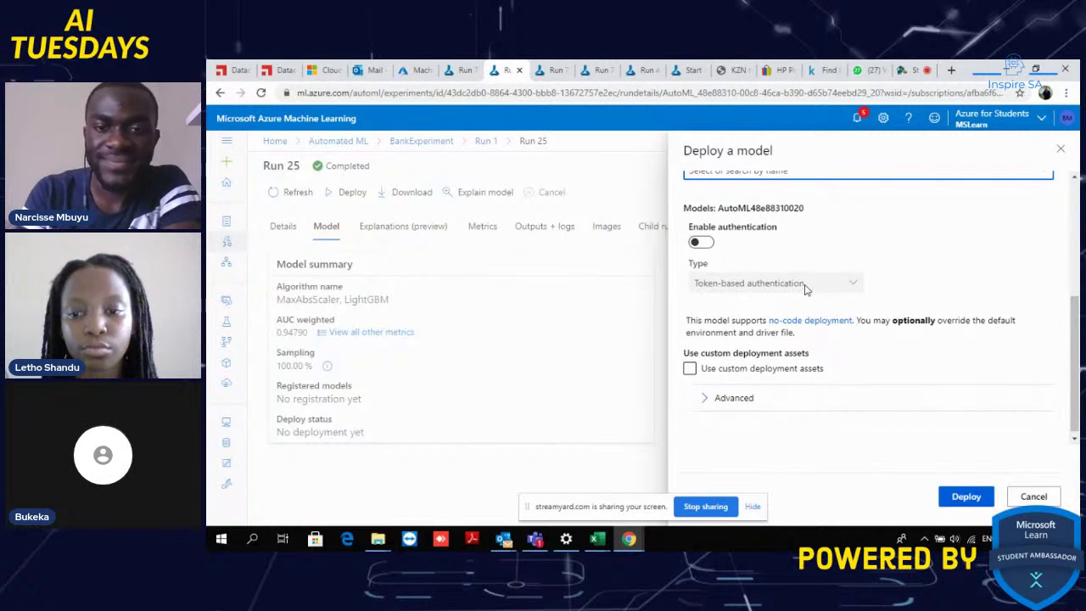
{"action": "left_click", "coordinate": [1034, 497]}
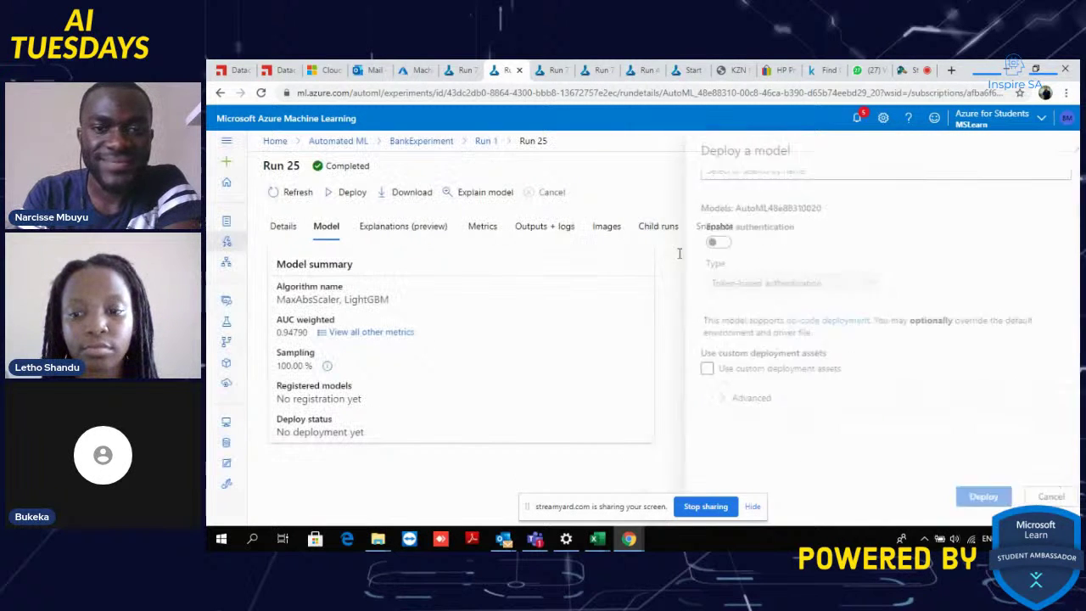
Step: Check Run 25's properties and metrics, return to the parent Run 1, and switch to the StreamYard page
{"action": "left_click", "coordinate": [285, 226]}
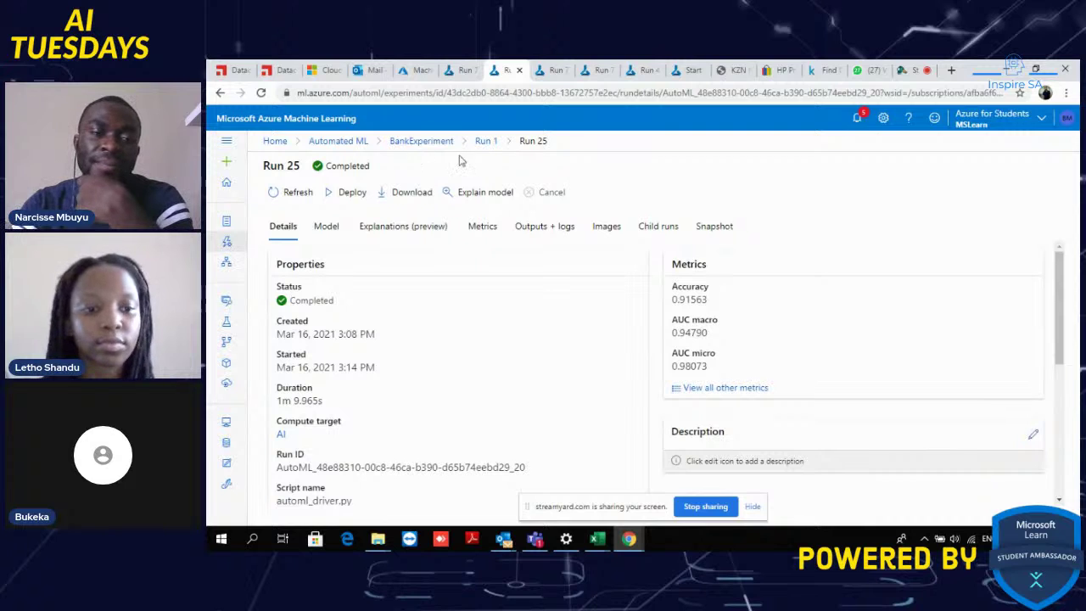
{"action": "left_click", "coordinate": [485, 142]}
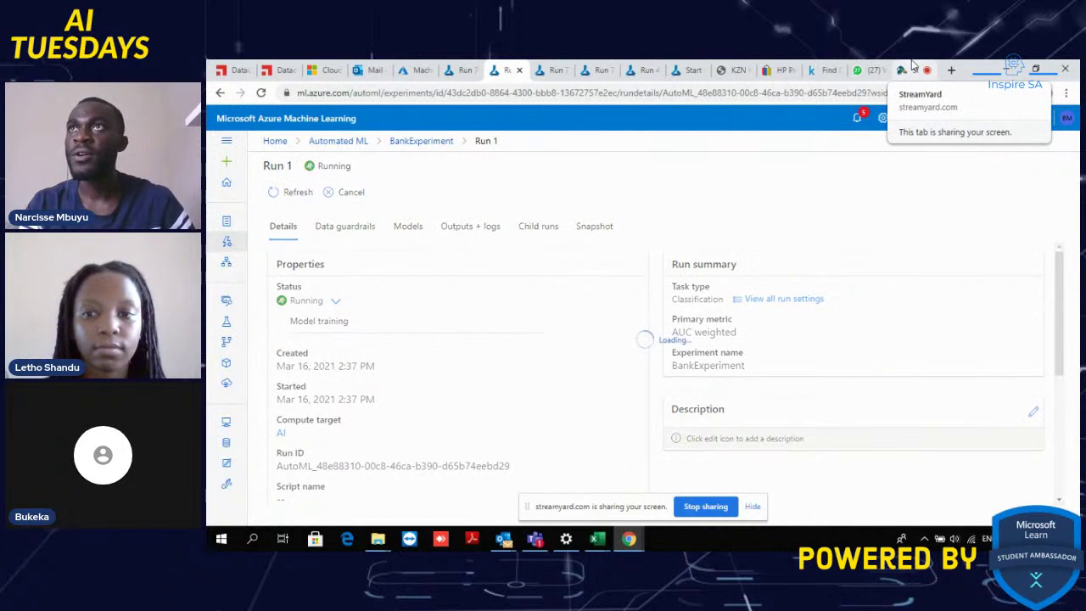
{"action": "left_click", "coordinate": [912, 69]}
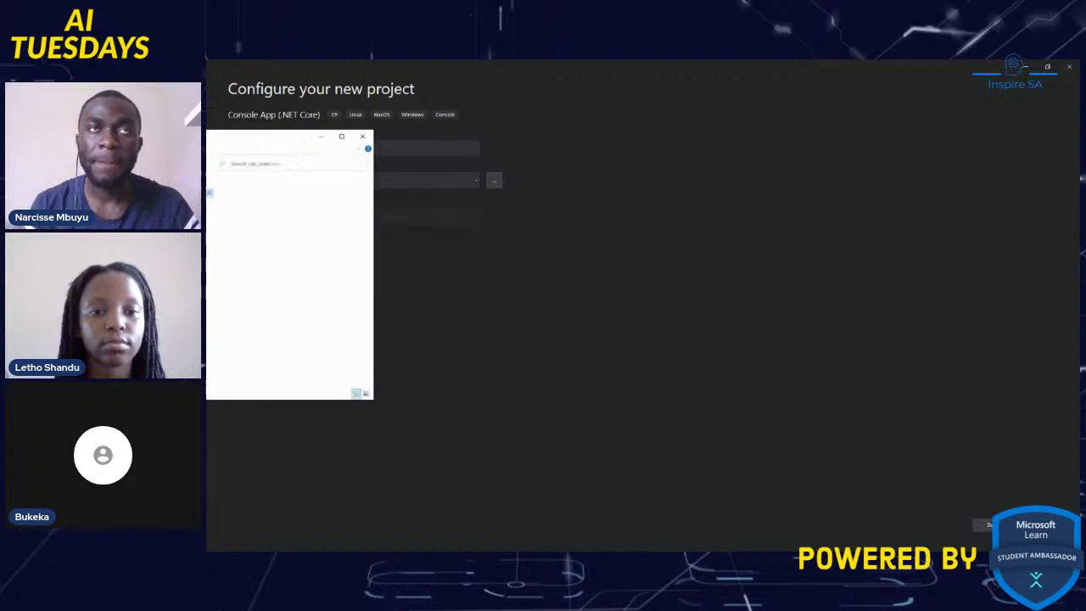
Step: Go up to the AI Tuesday folder, look over its Tempetuare, Spam or Ham, Sanitment, Fruits and cab_rides.csv datasets, and minimize the window
{"action": "left_click_drag", "start_coordinate": [574, 145], "coordinate": [748, 183]}
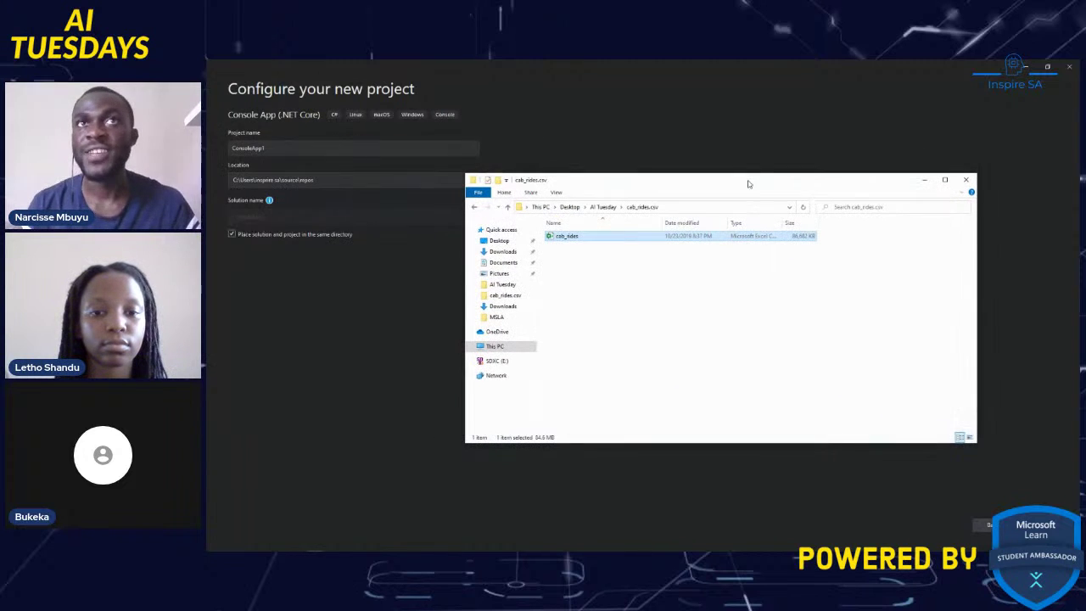
{"action": "left_click", "coordinate": [474, 207]}
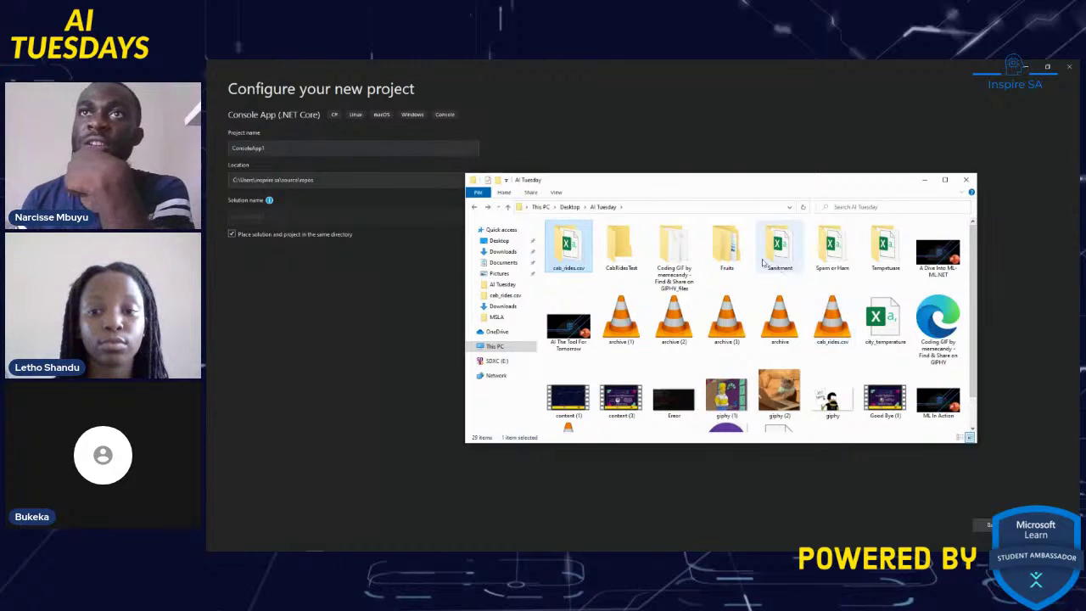
{"action": "left_click", "coordinate": [885, 271]}
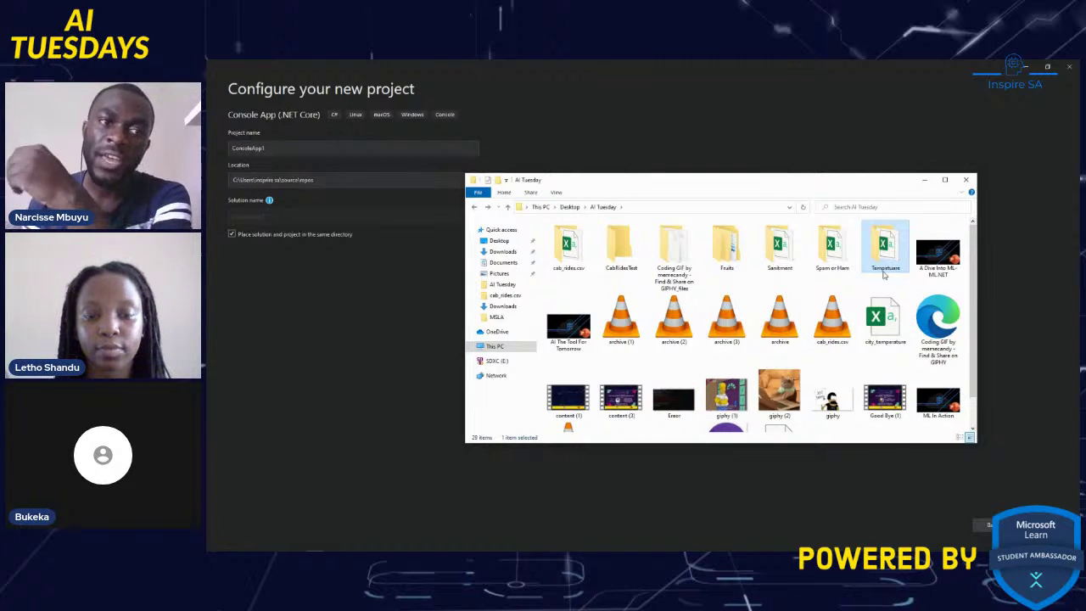
{"action": "left_click", "coordinate": [840, 268]}
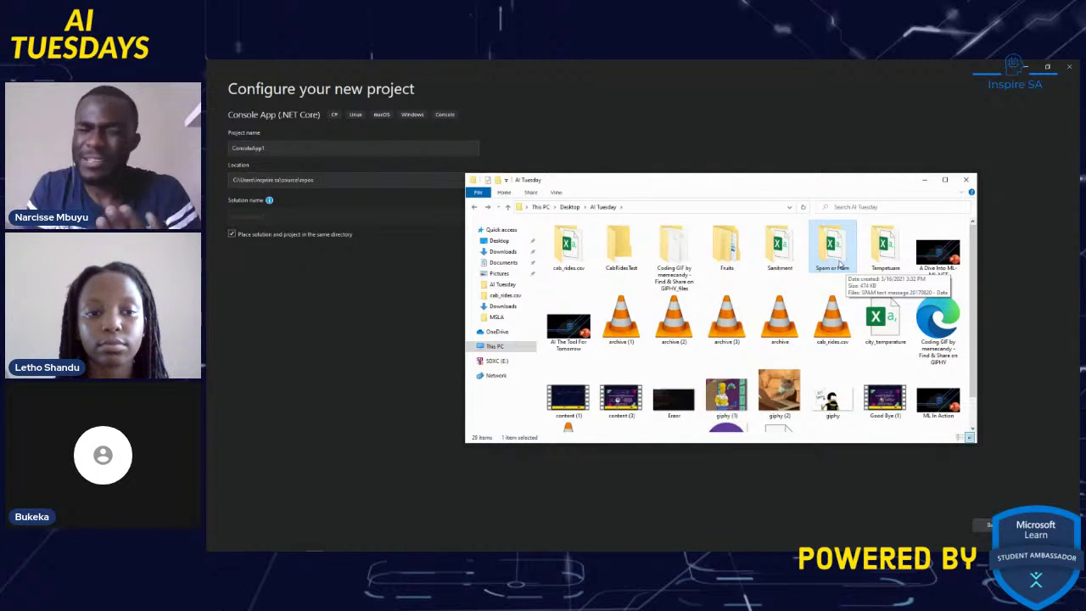
{"action": "left_click", "coordinate": [786, 254]}
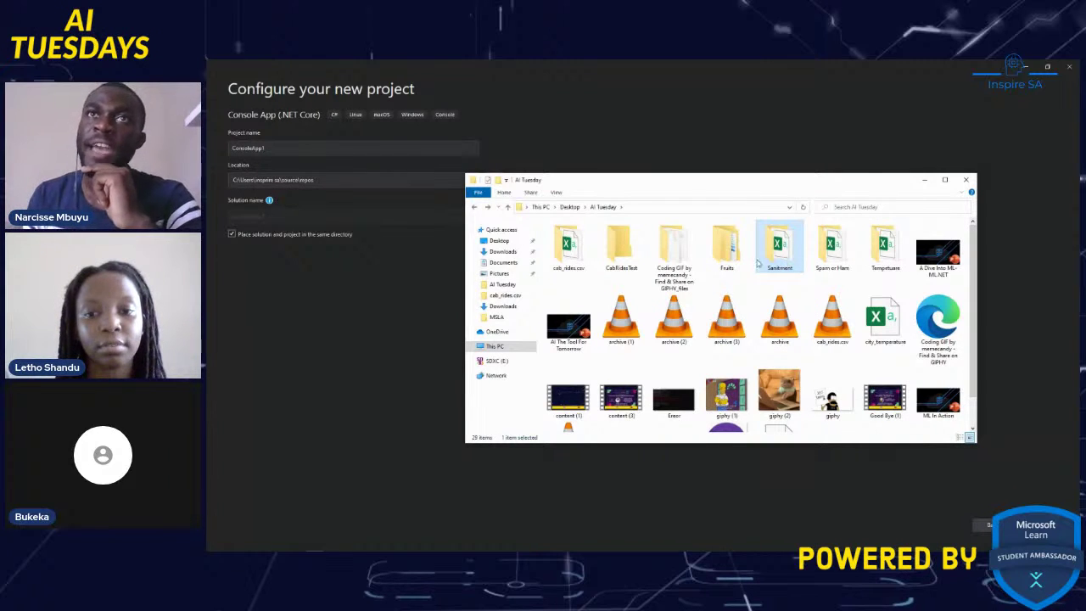
{"action": "left_click", "coordinate": [728, 259]}
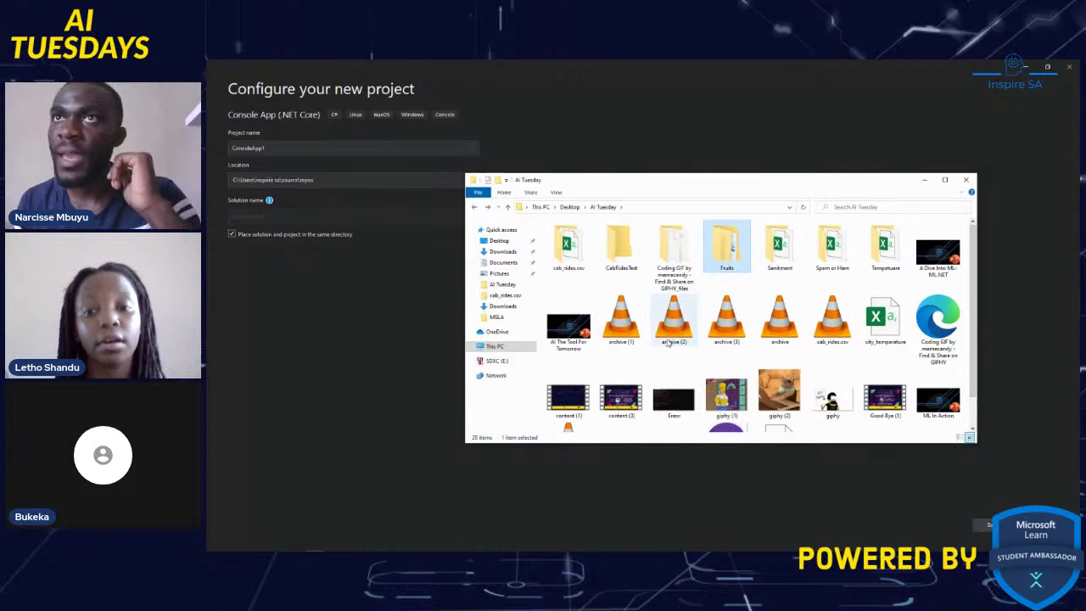
{"action": "left_click", "coordinate": [577, 260]}
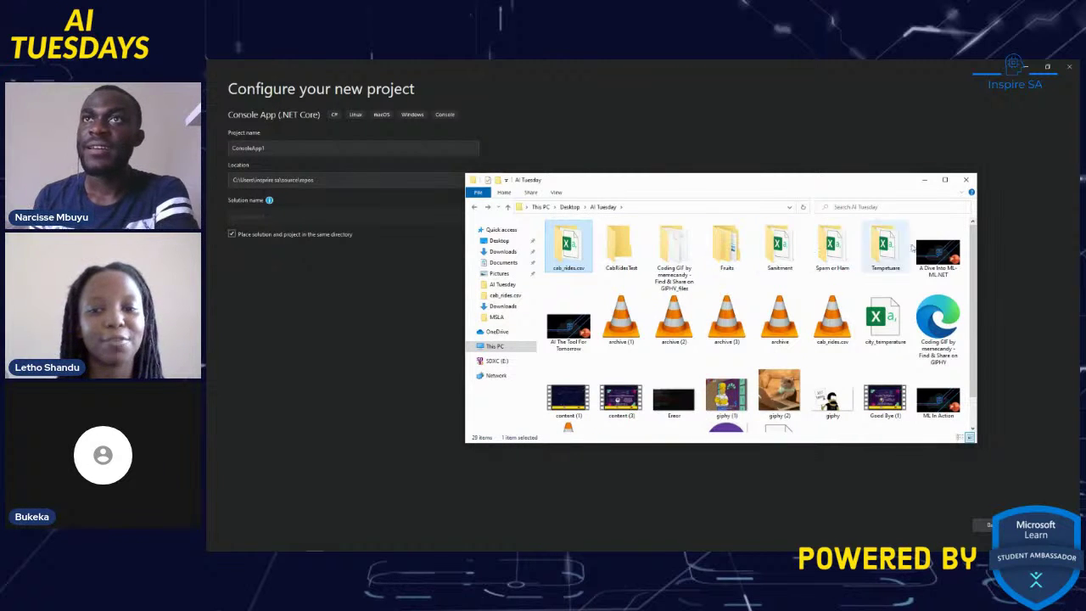
{"action": "left_click", "coordinate": [923, 179]}
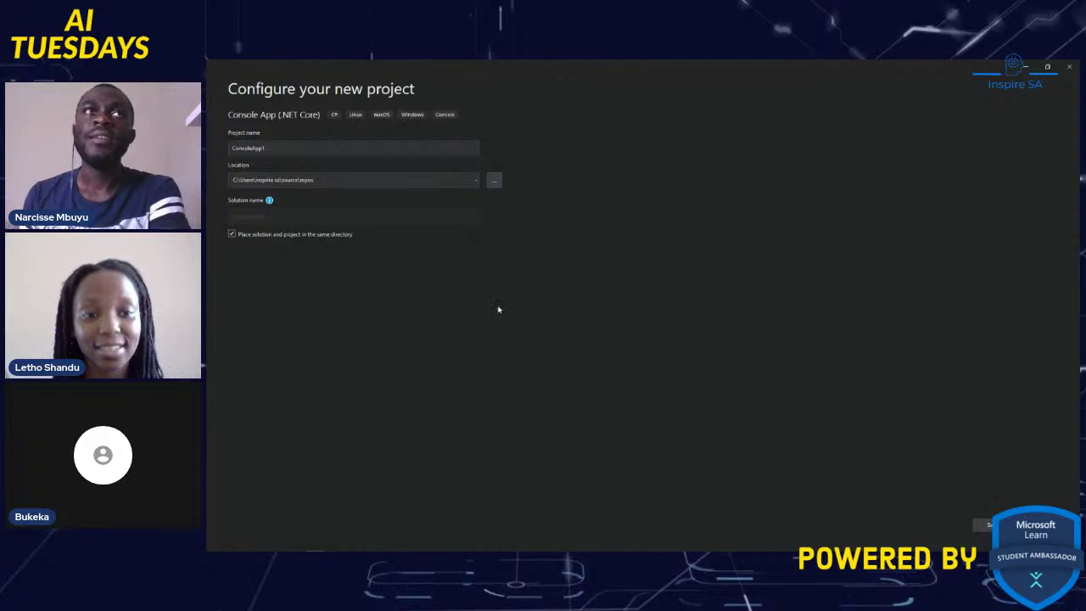
{"action": "mouse_move", "coordinate": [264, 528]}
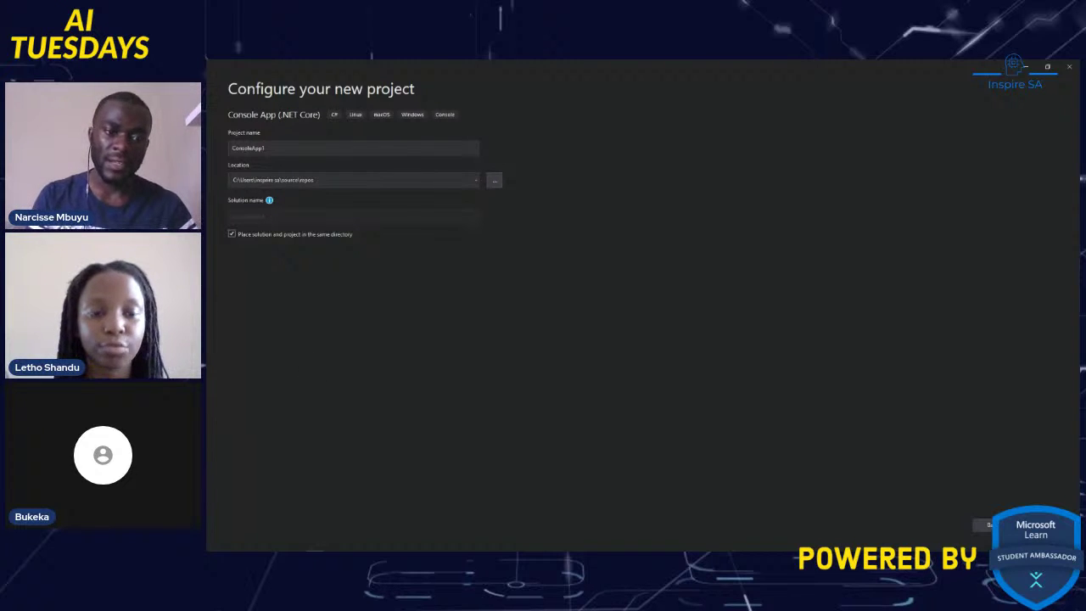
{"action": "key", "text": "alt+Tab"}
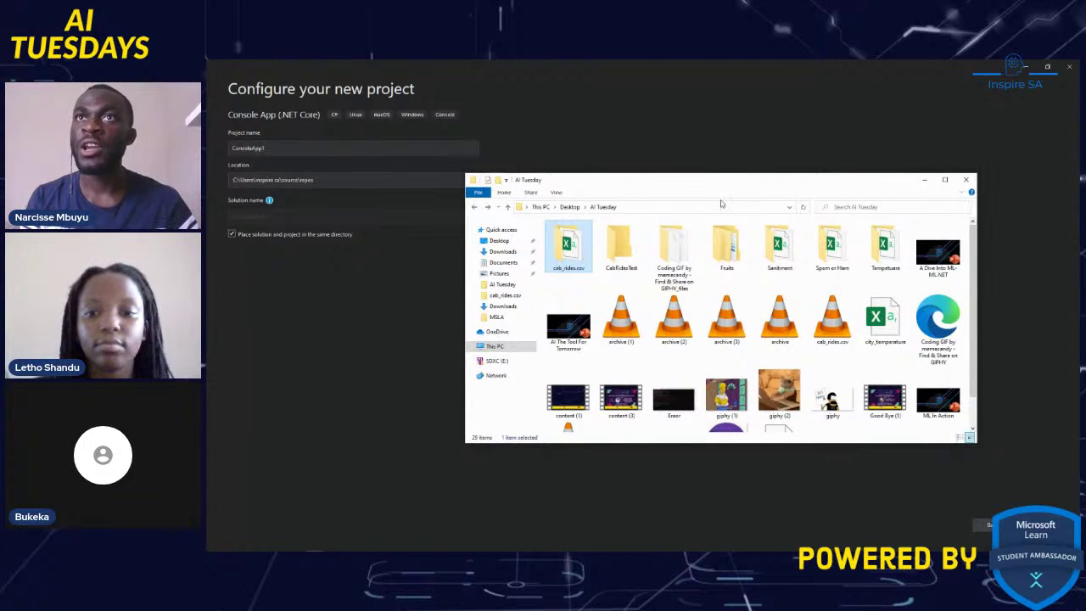
{"action": "left_click", "coordinate": [886, 270]}
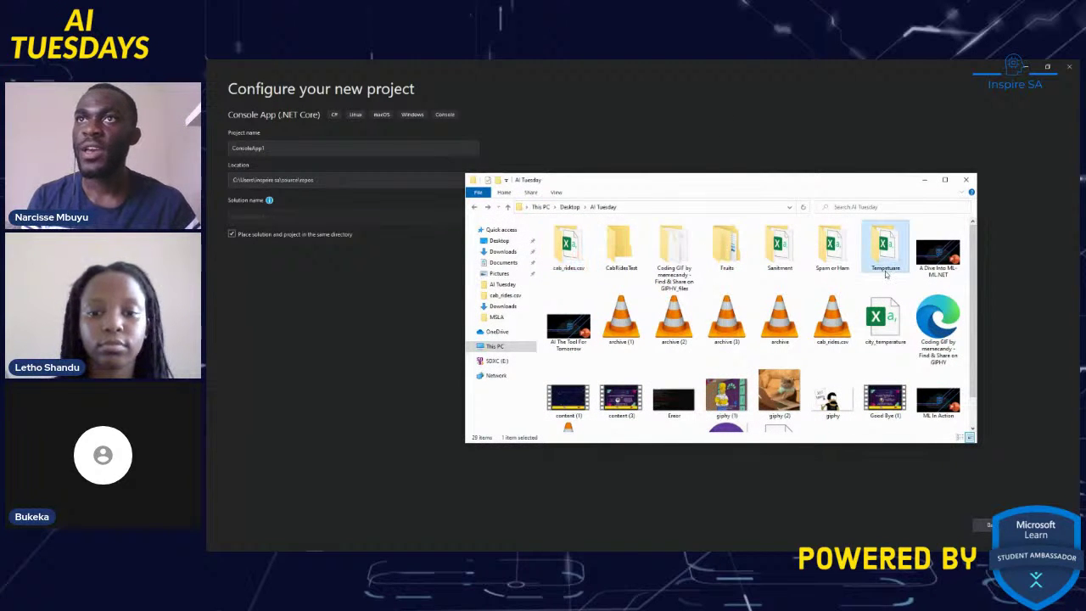
{"action": "right_click", "coordinate": [886, 273]}
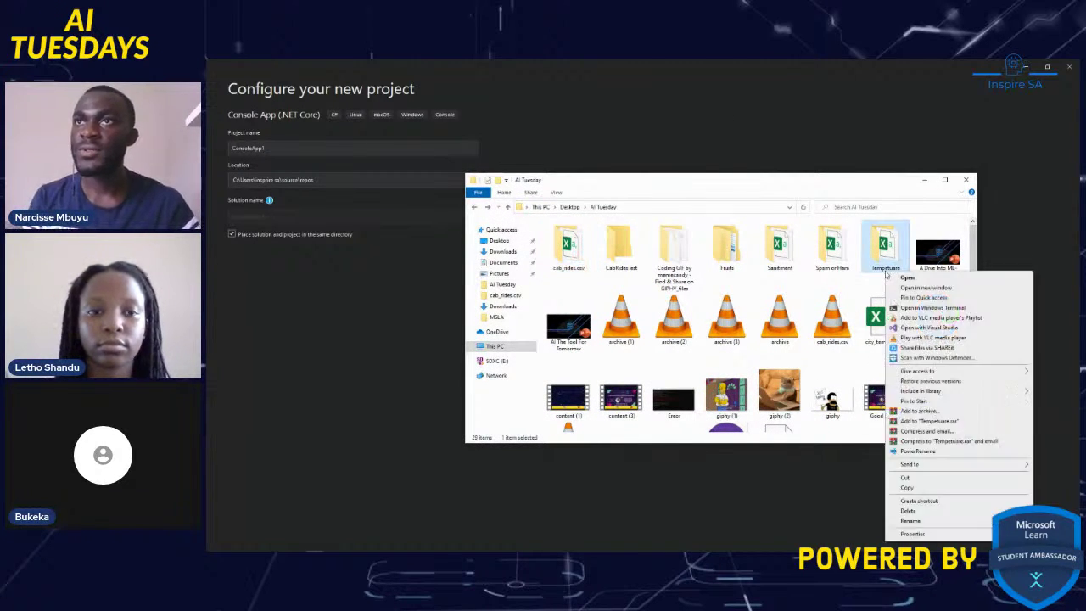
{"action": "left_click", "coordinate": [908, 488]}
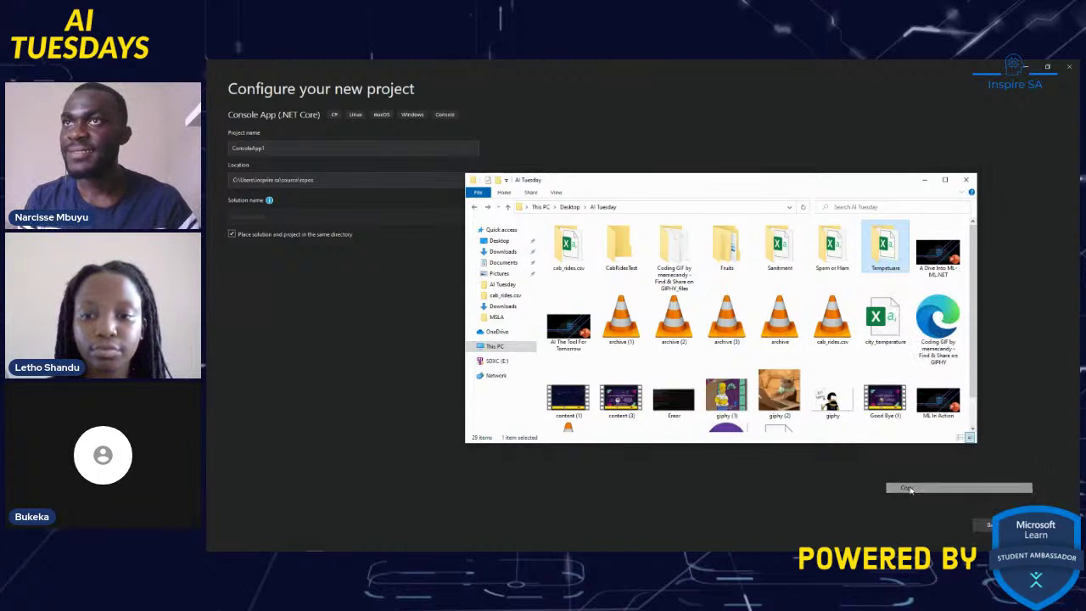
{"action": "right_click", "coordinate": [888, 263]}
{"action": "left_click", "coordinate": [920, 519]}
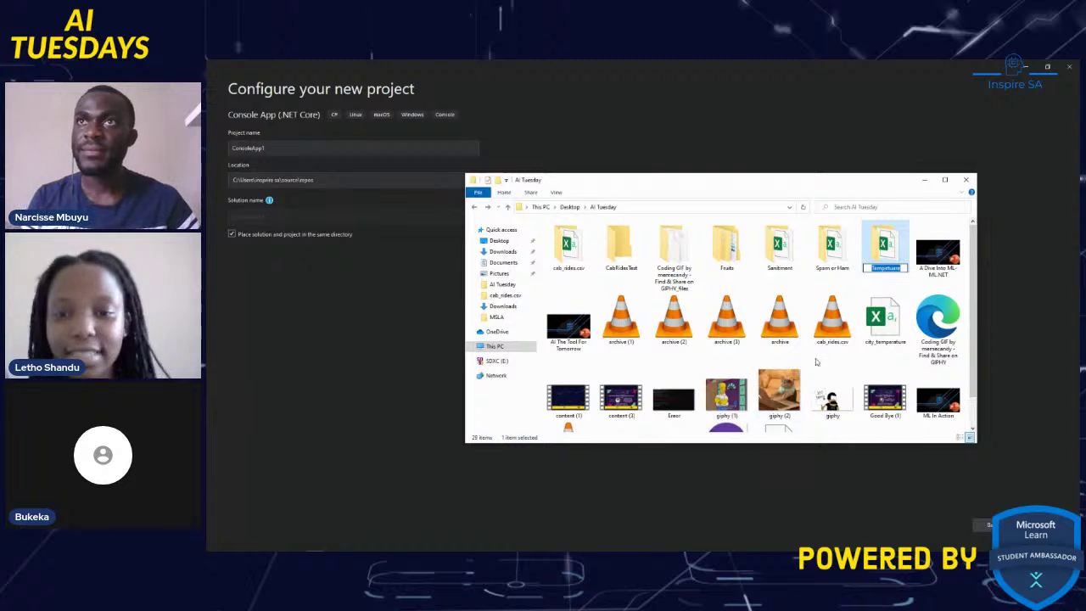
{"action": "left_click", "coordinate": [832, 255]}
Step: Copy the Sanitment dataset folder's name and create the .NET Core console app project with it as the project name
{"action": "left_click", "coordinate": [772, 266]}
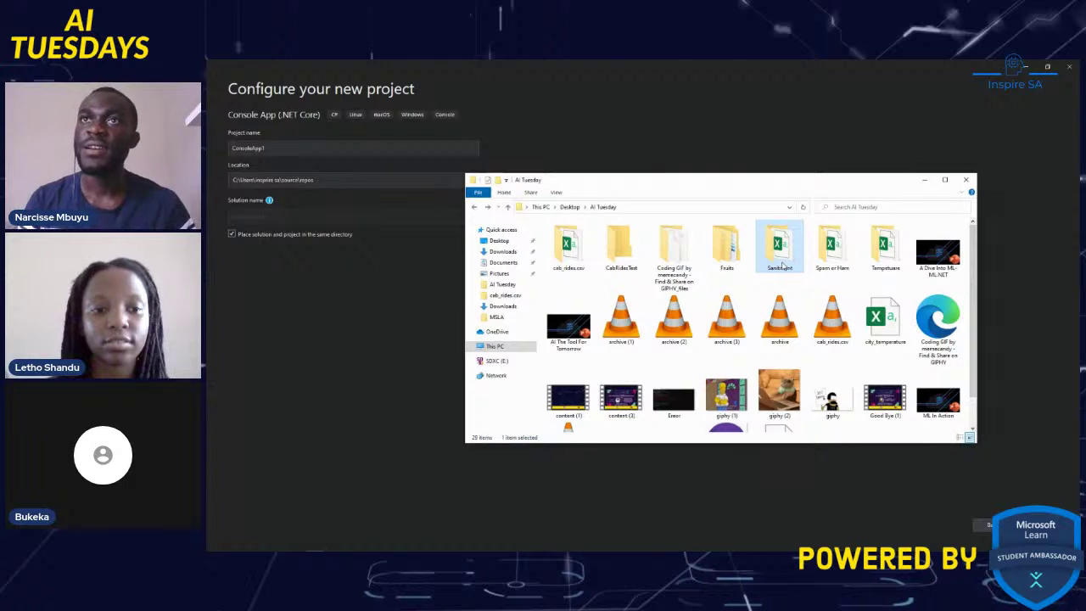
{"action": "right_click", "coordinate": [783, 265]}
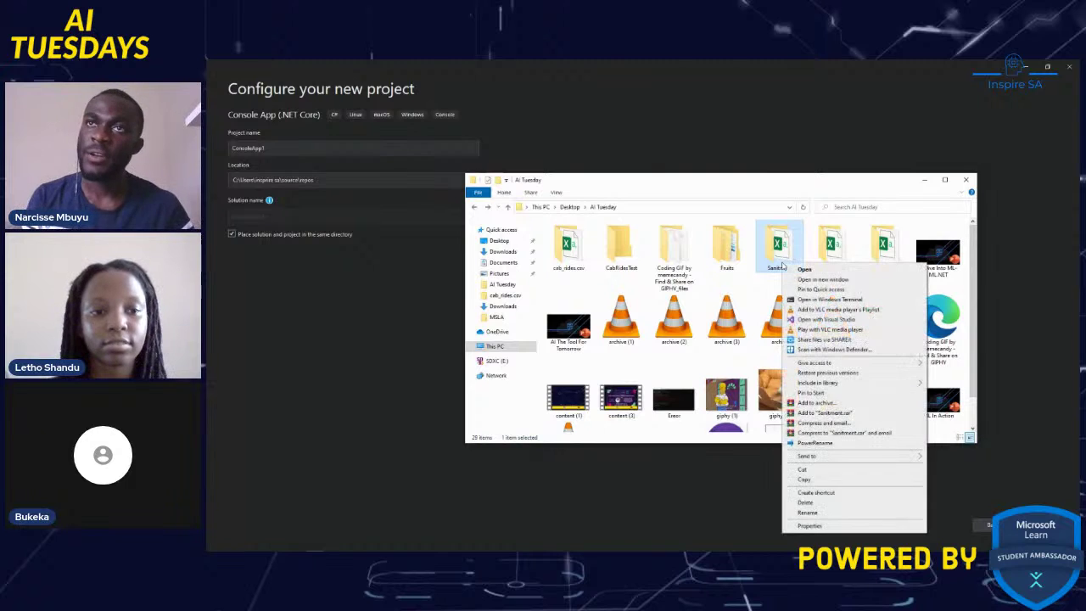
{"action": "left_click", "coordinate": [810, 512]}
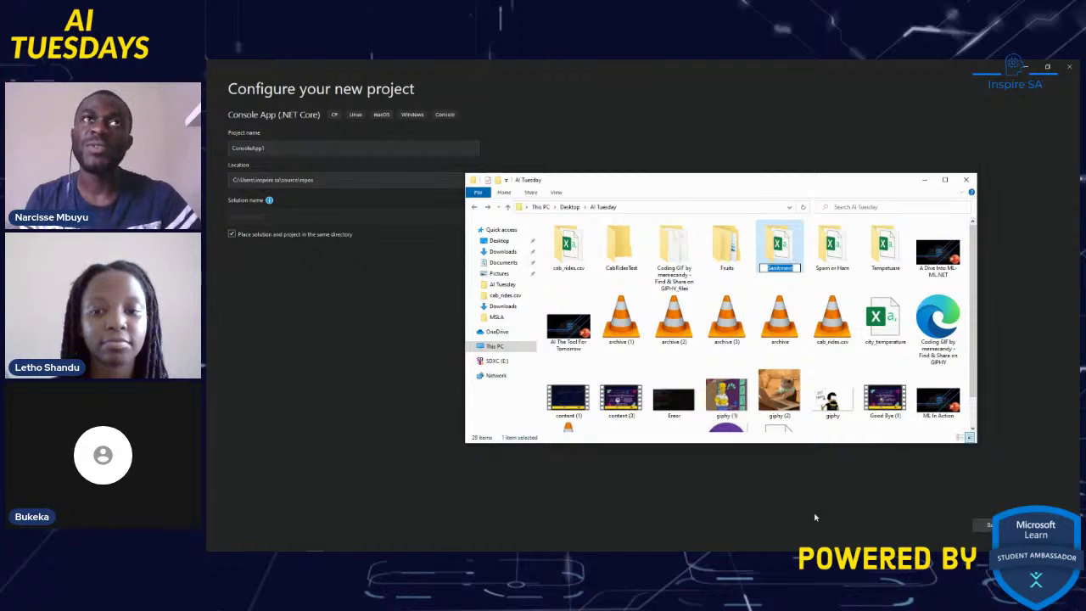
{"action": "left_click", "coordinate": [286, 146]}
{"action": "key", "text": "ctrl+a"}
{"action": "key", "text": "ctrl+v"}
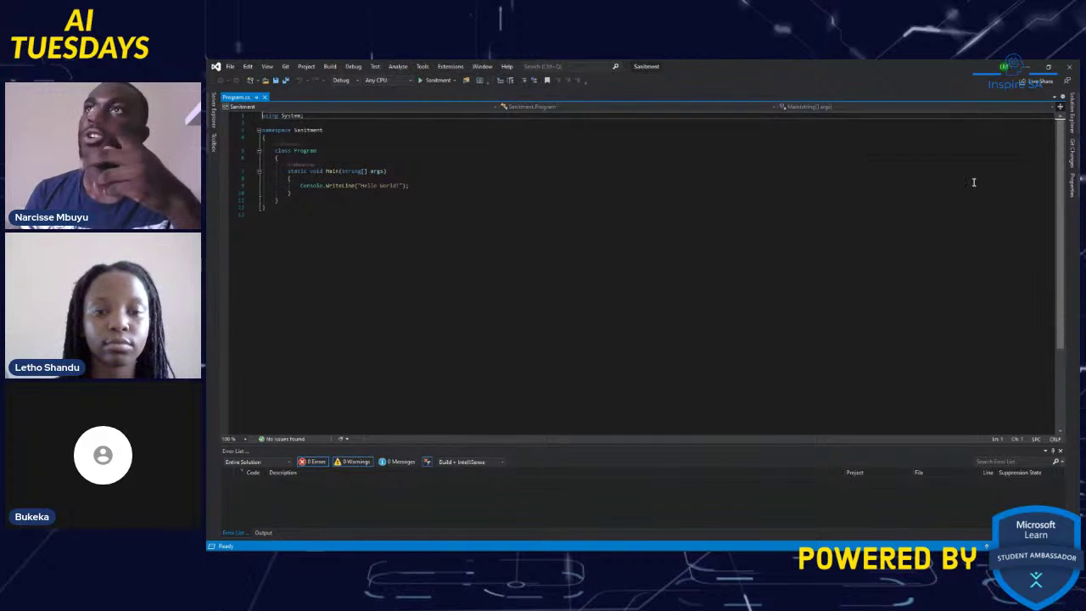
Step: Show the Sanitment project in Solution Explorer and view the items that can be added to it, including Machine Learning
{"action": "left_click", "coordinate": [1073, 118]}
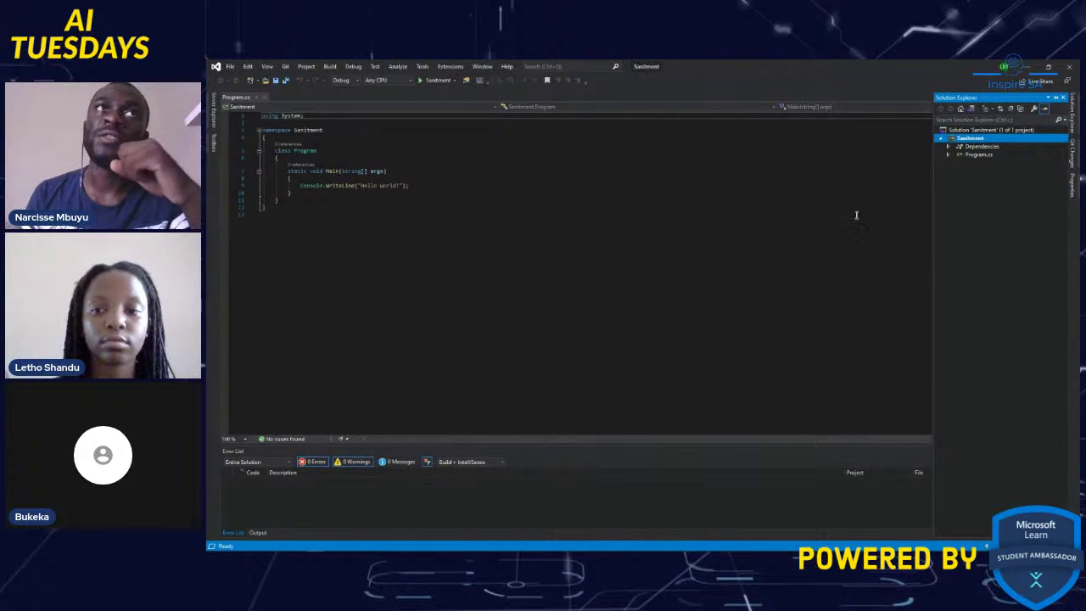
{"action": "right_click", "coordinate": [964, 140]}
{"action": "mouse_move", "coordinate": [939, 242]}
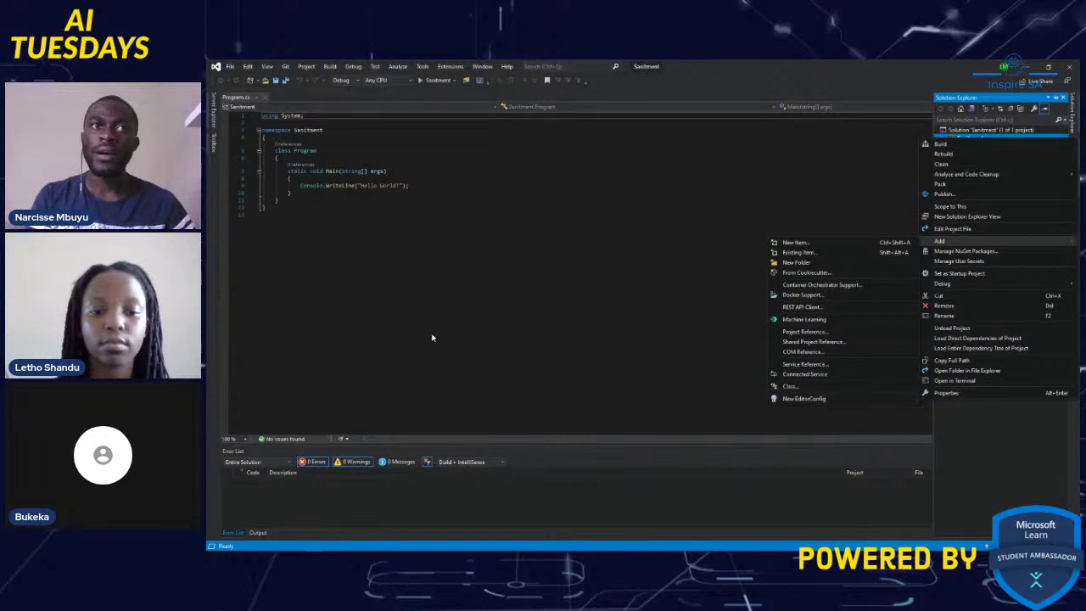
Step: Turn on the Windows Magnifier over the Visual Studio project
{"action": "left_click", "coordinate": [214, 544]}
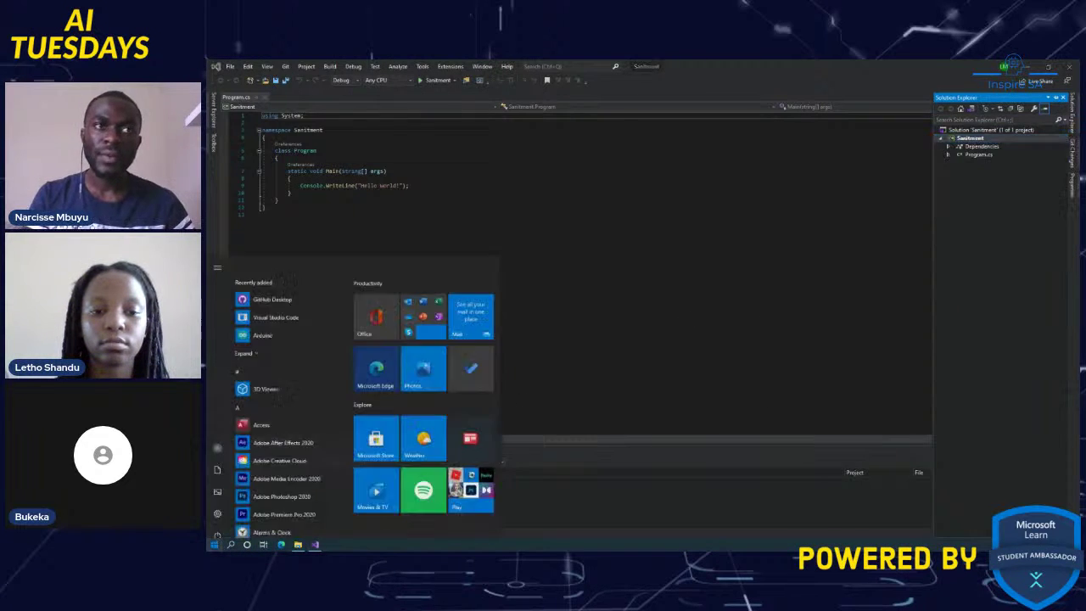
{"action": "left_click", "coordinate": [215, 544]}
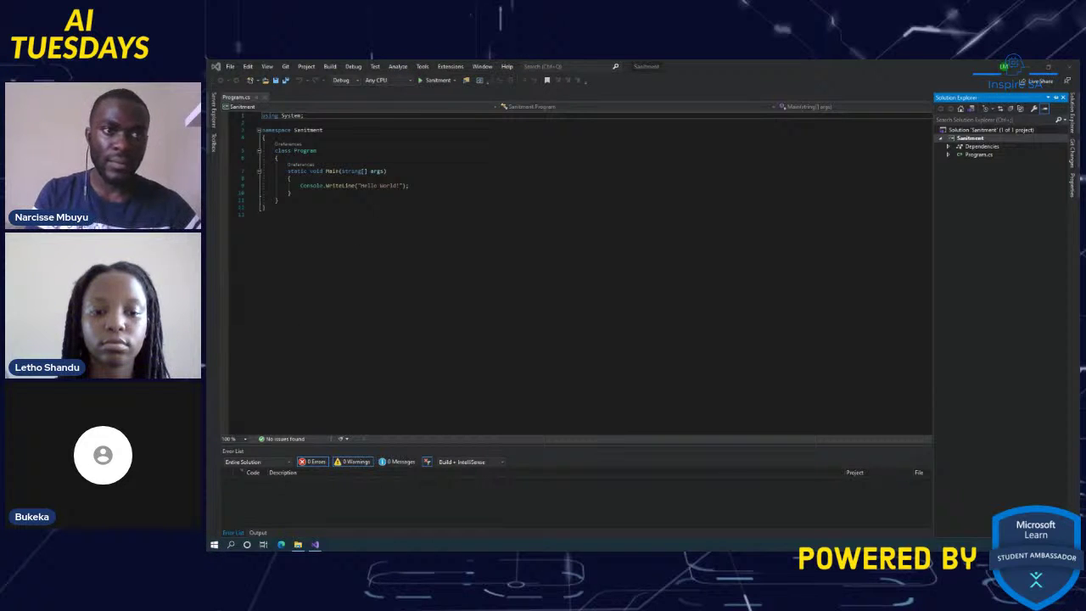
{"action": "key", "text": "super+plus"}
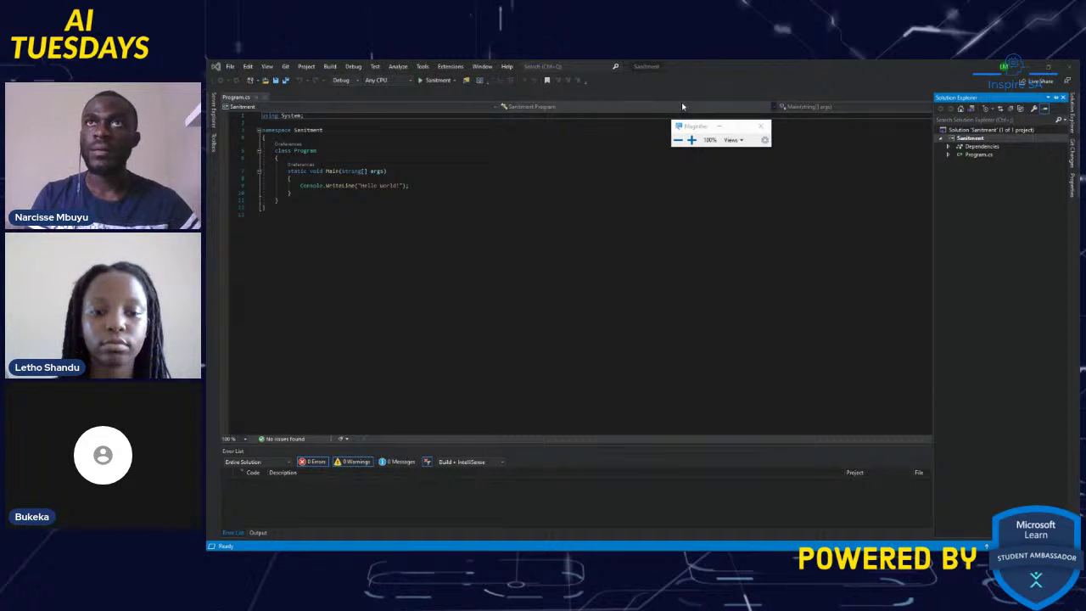
Step: Magnify the view to 200% and add Machine Learning to the Sanitment project
{"action": "left_click", "coordinate": [692, 141]}
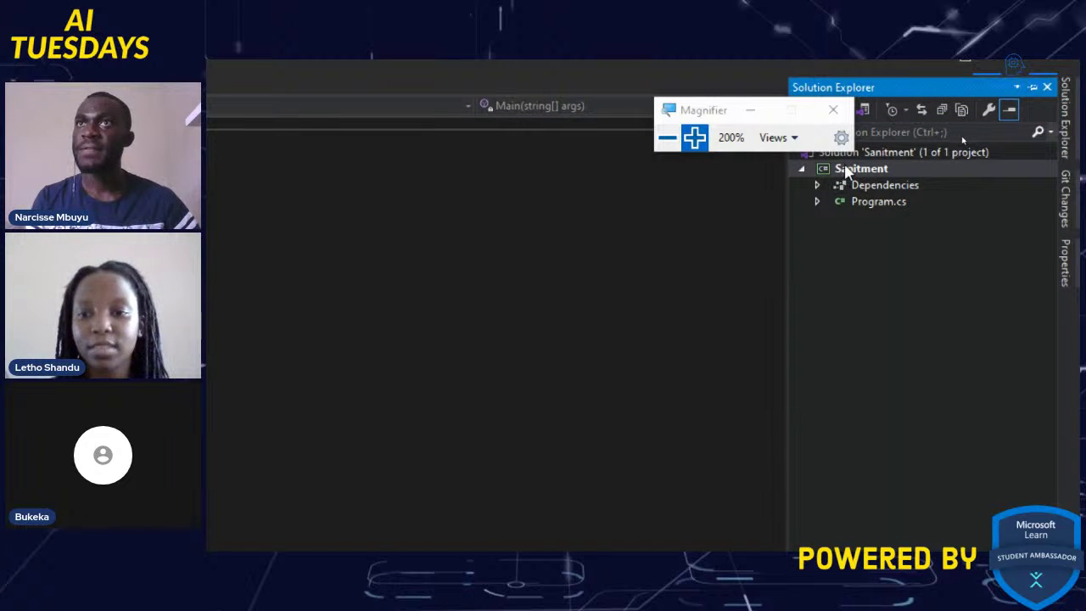
{"action": "left_click_drag", "start_coordinate": [723, 111], "coordinate": [567, 149]}
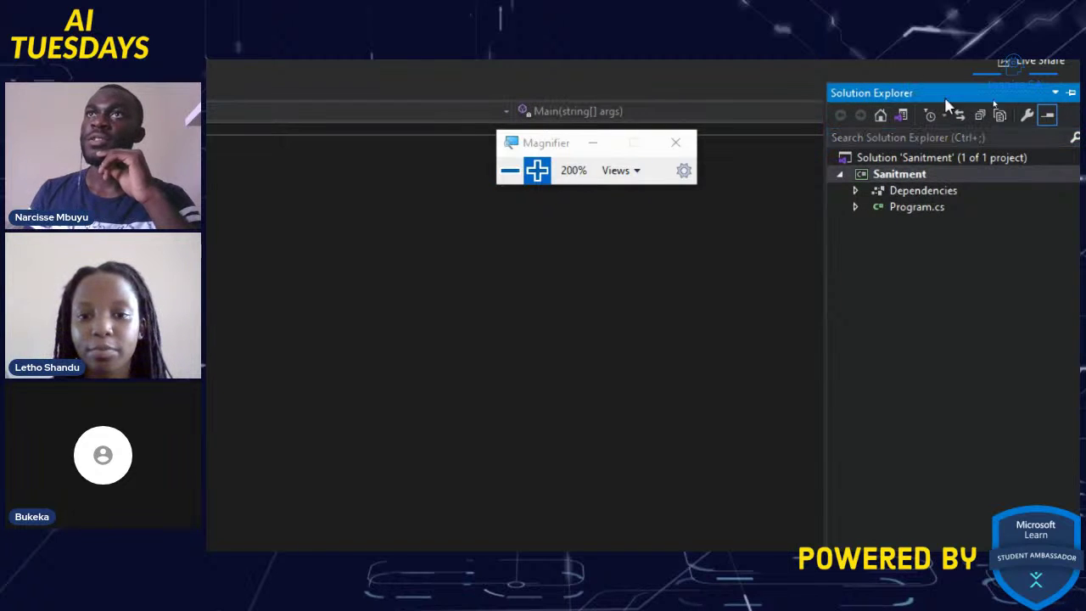
{"action": "left_click", "coordinate": [907, 173]}
{"action": "right_click", "coordinate": [905, 173]}
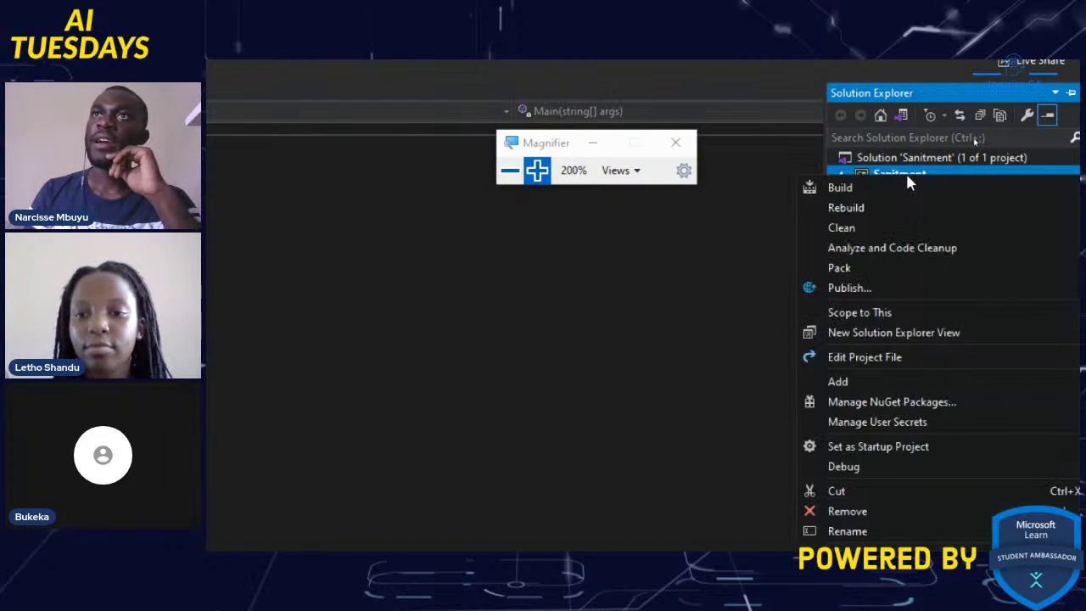
{"action": "mouse_move", "coordinate": [849, 379]}
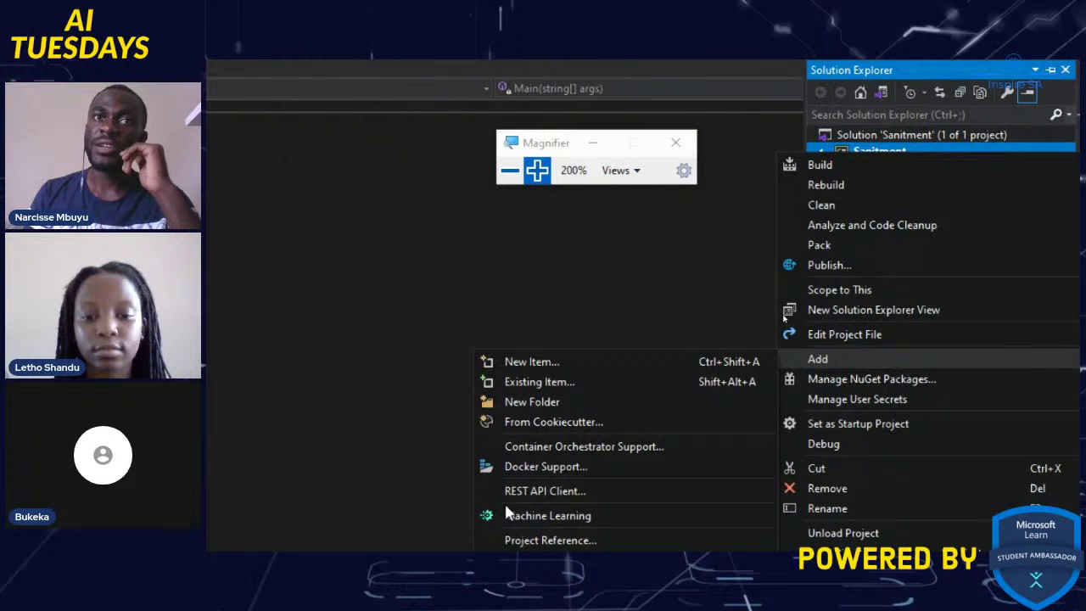
{"action": "left_click", "coordinate": [543, 515]}
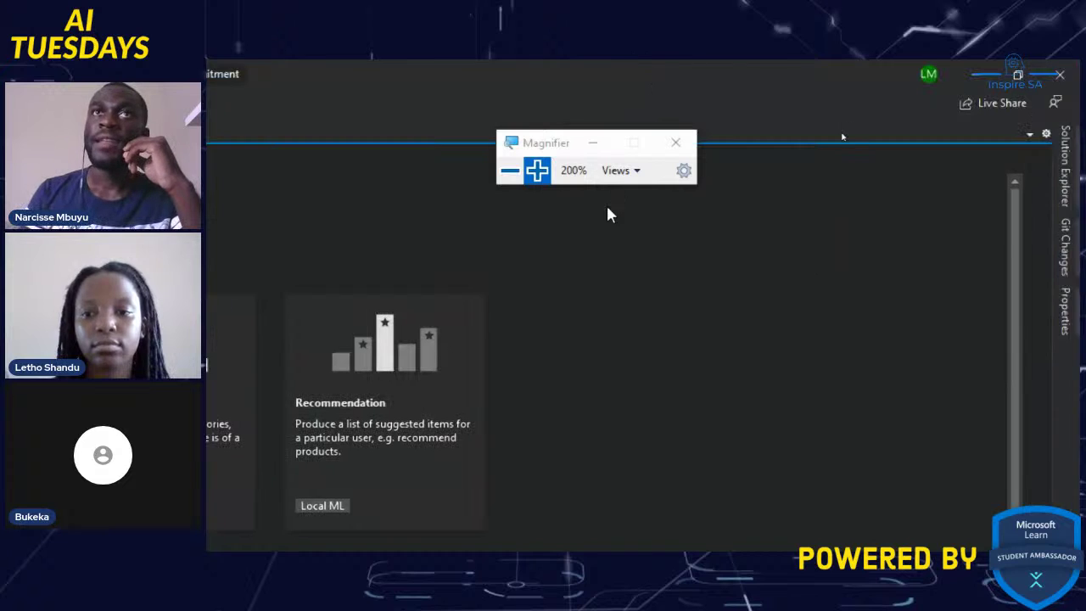
Step: Look over the Model Builder scenarios, choose Text classification with local training, and continue to the data stage
{"action": "left_click", "coordinate": [510, 171]}
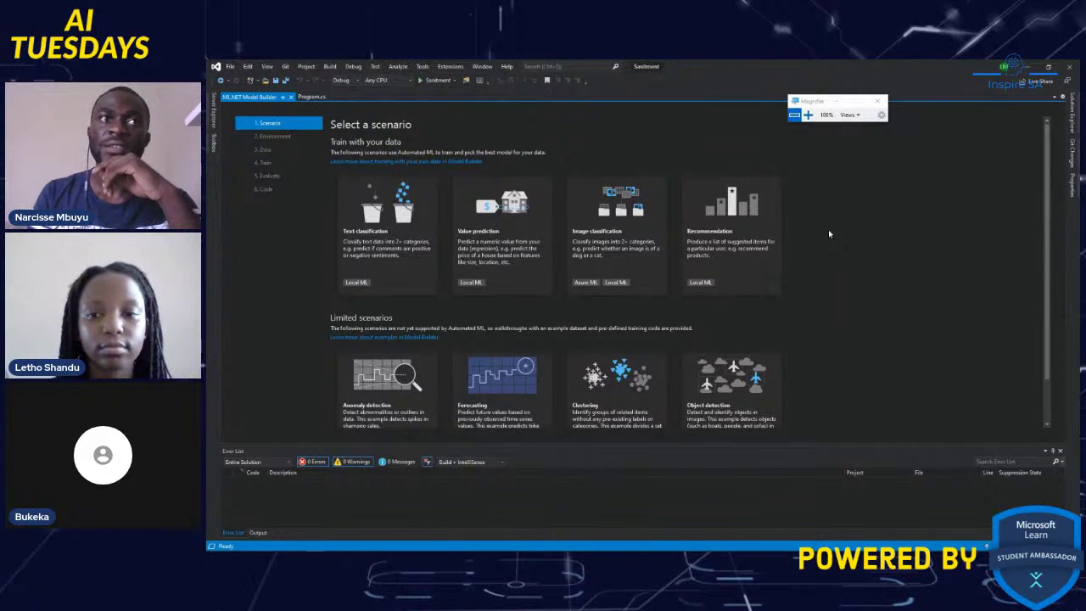
{"action": "left_click", "coordinate": [807, 115]}
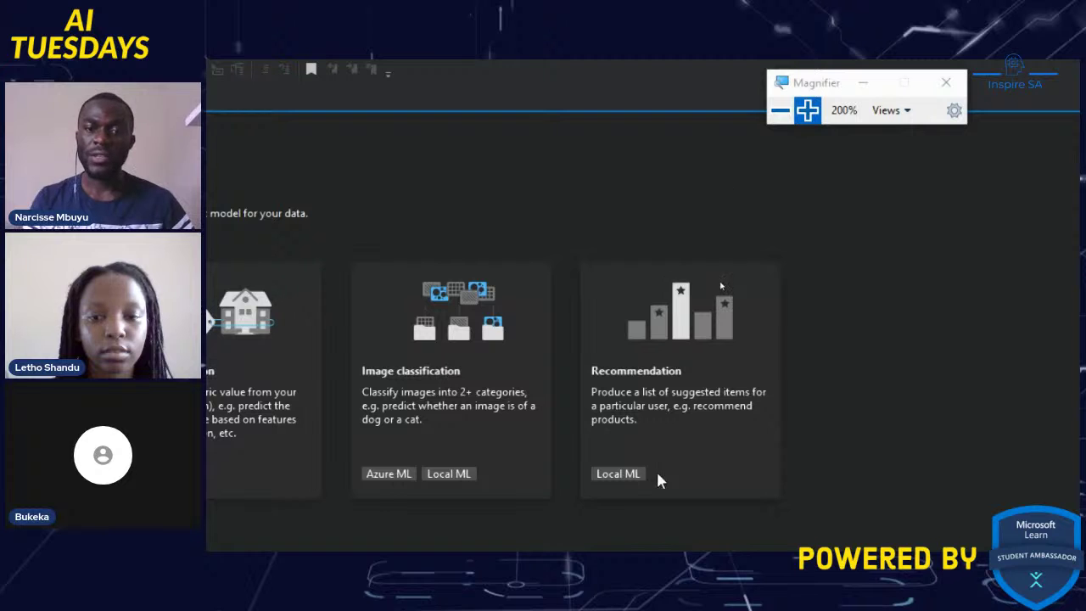
{"action": "left_click", "coordinate": [780, 111]}
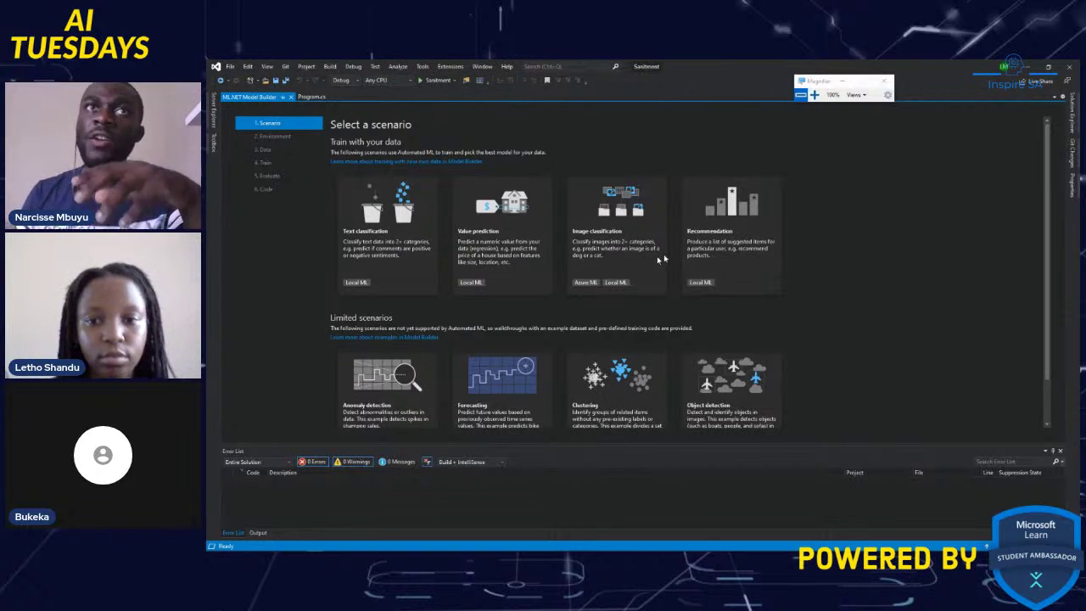
{"action": "scroll", "coordinate": [543, 364], "scroll_direction": "down", "scroll_amount": 1}
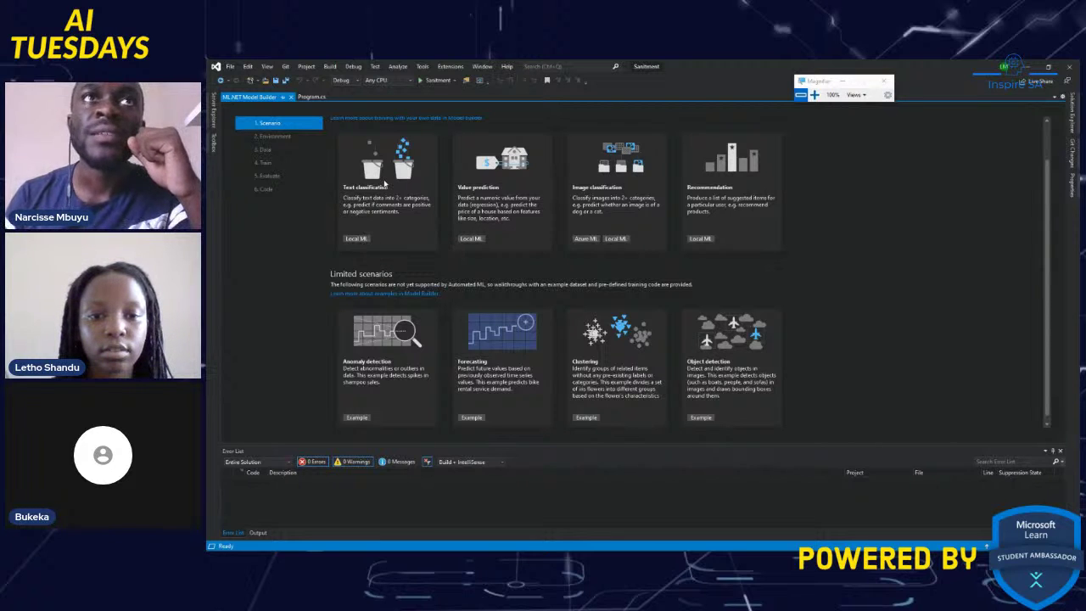
{"action": "left_click", "coordinate": [384, 181]}
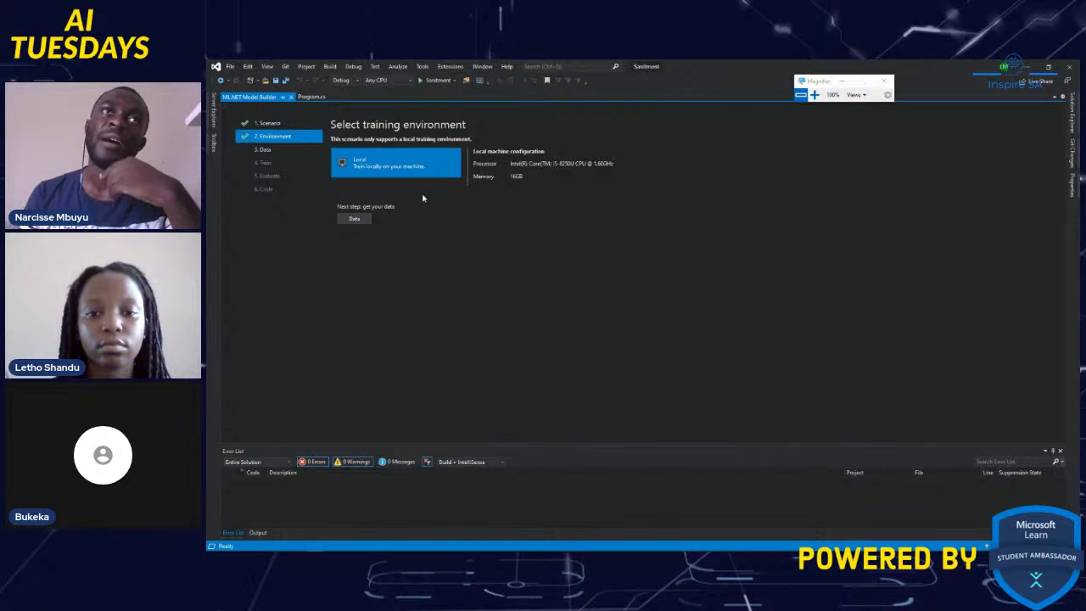
{"action": "left_click", "coordinate": [367, 220]}
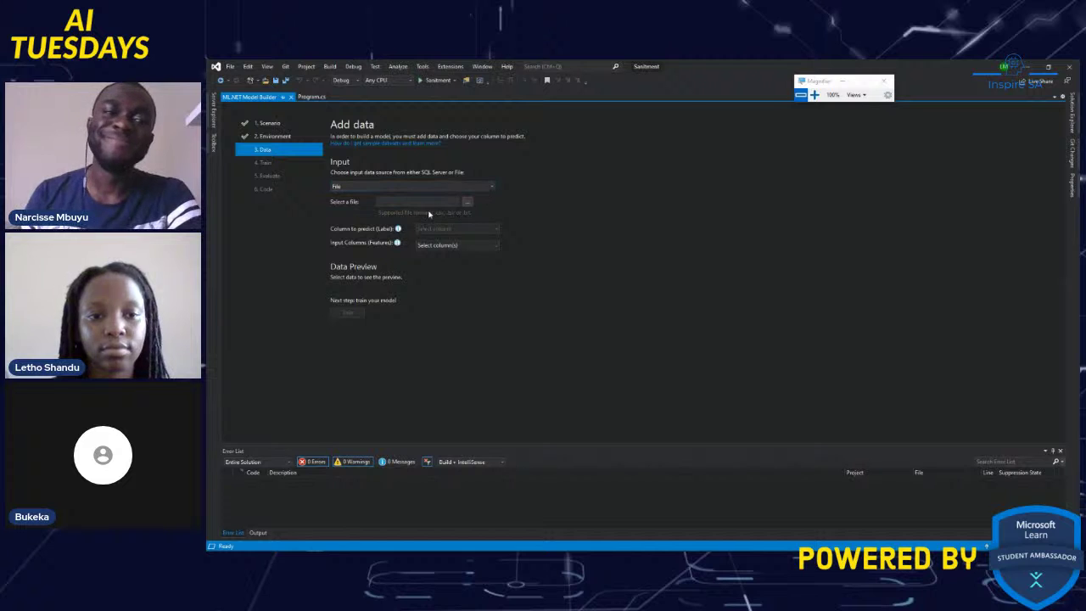
Step: Load training.1600000.processed.noemoticon from the AI Tuesday folder's Sanitment subfolder as the file data source
{"action": "left_click", "coordinate": [491, 188]}
{"action": "left_click", "coordinate": [489, 194]}
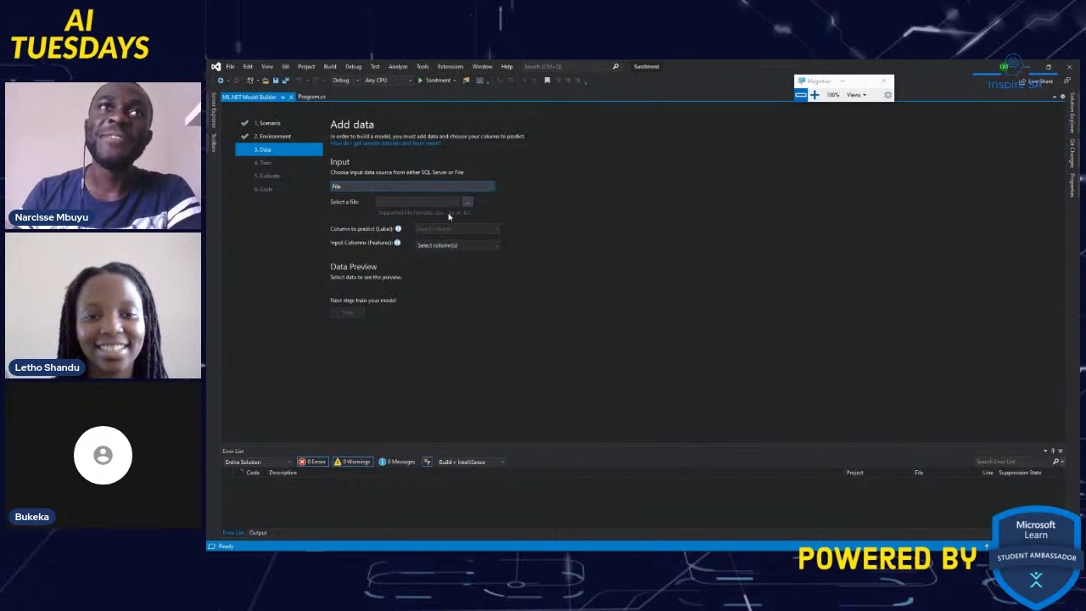
{"action": "left_click", "coordinate": [466, 203]}
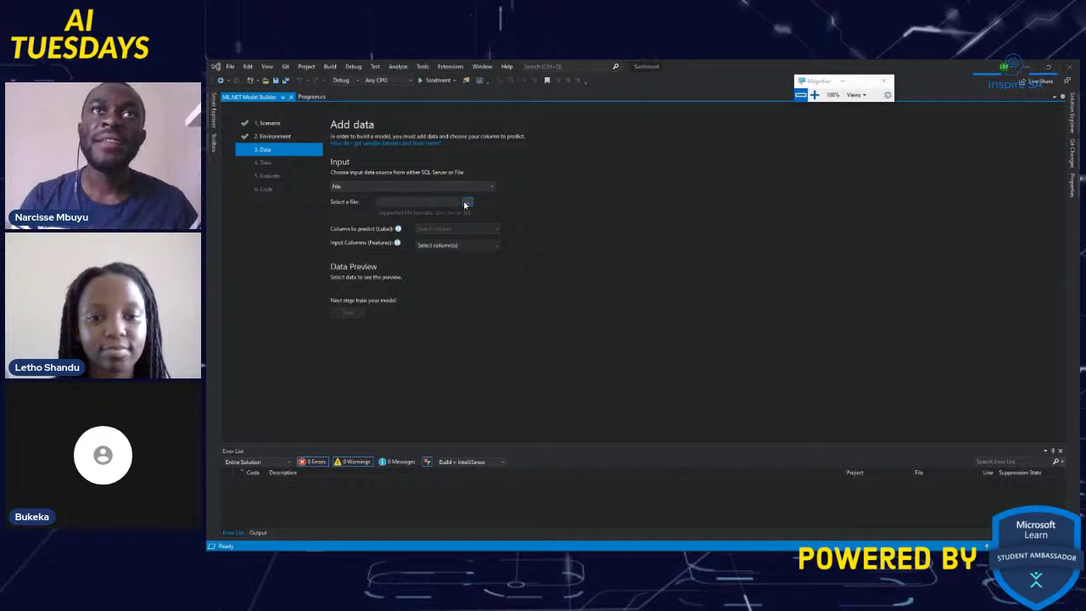
{"action": "left_click", "coordinate": [347, 83]}
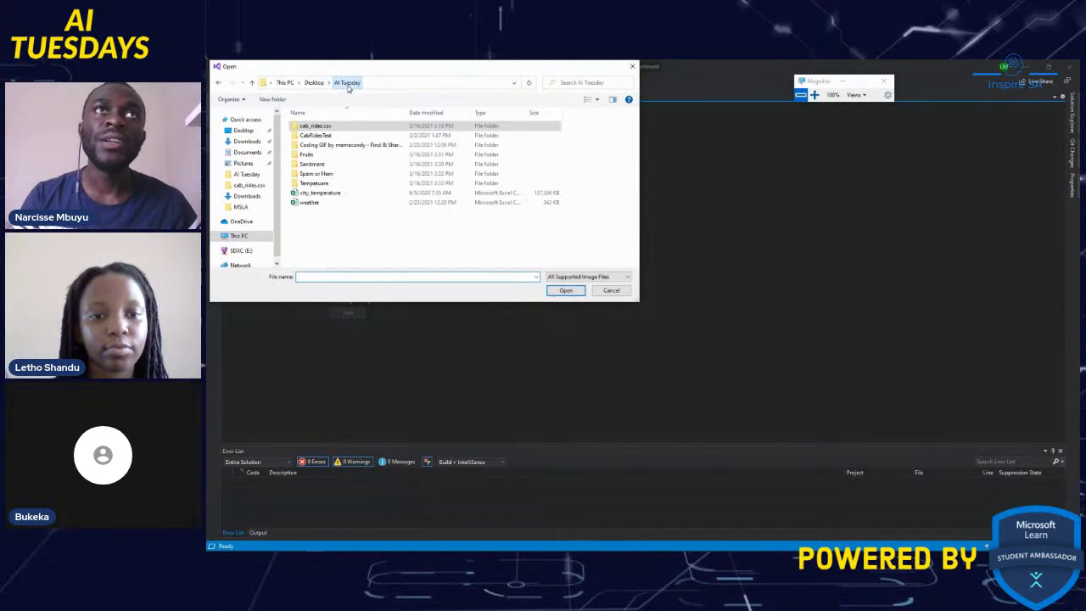
{"action": "double_click", "coordinate": [321, 167]}
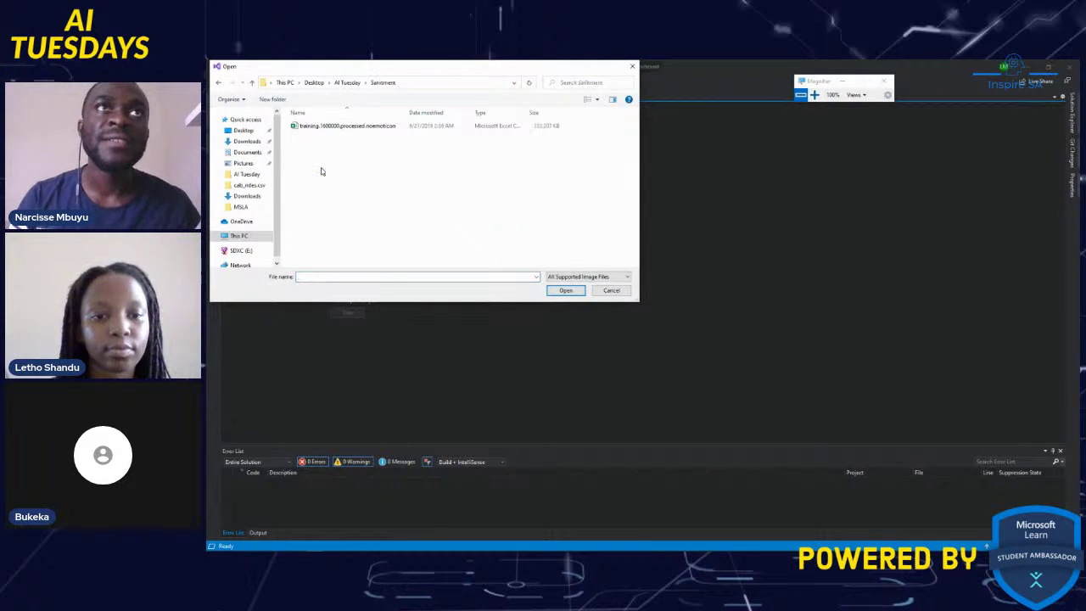
{"action": "left_click", "coordinate": [340, 127]}
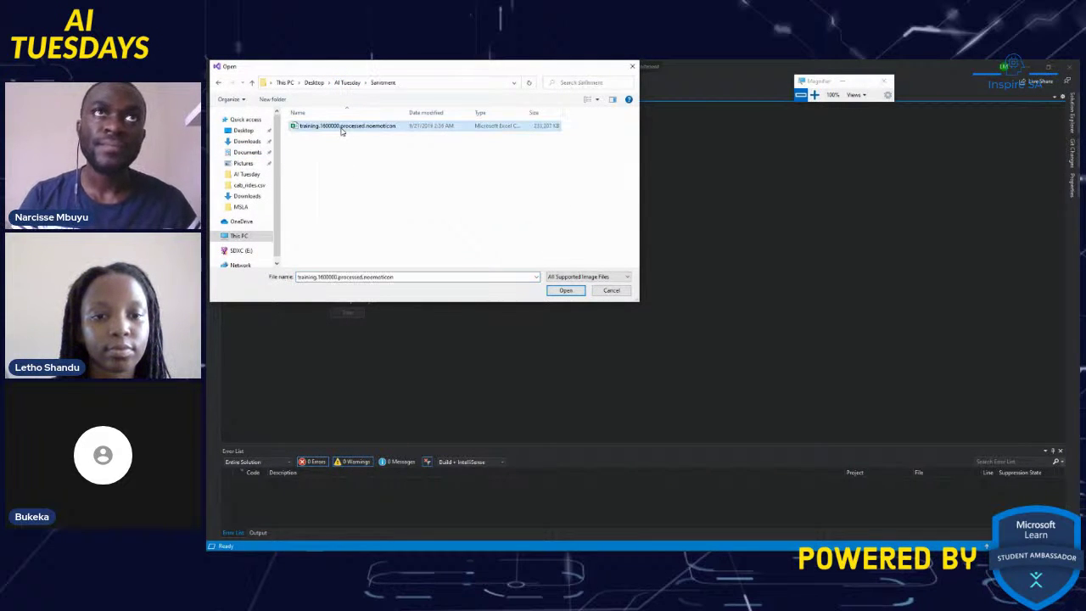
{"action": "left_click", "coordinate": [566, 290]}
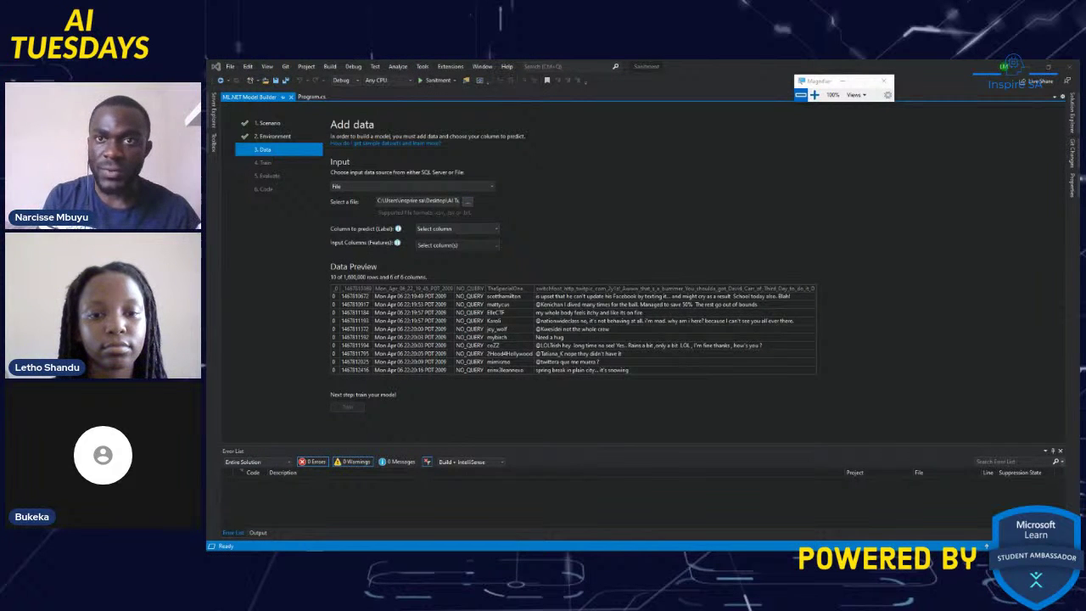
Step: Switch to the browser, view Kaggle's Datasets page, and return to the Model Builder in Visual Studio
{"action": "key", "text": "alt+Tab"}
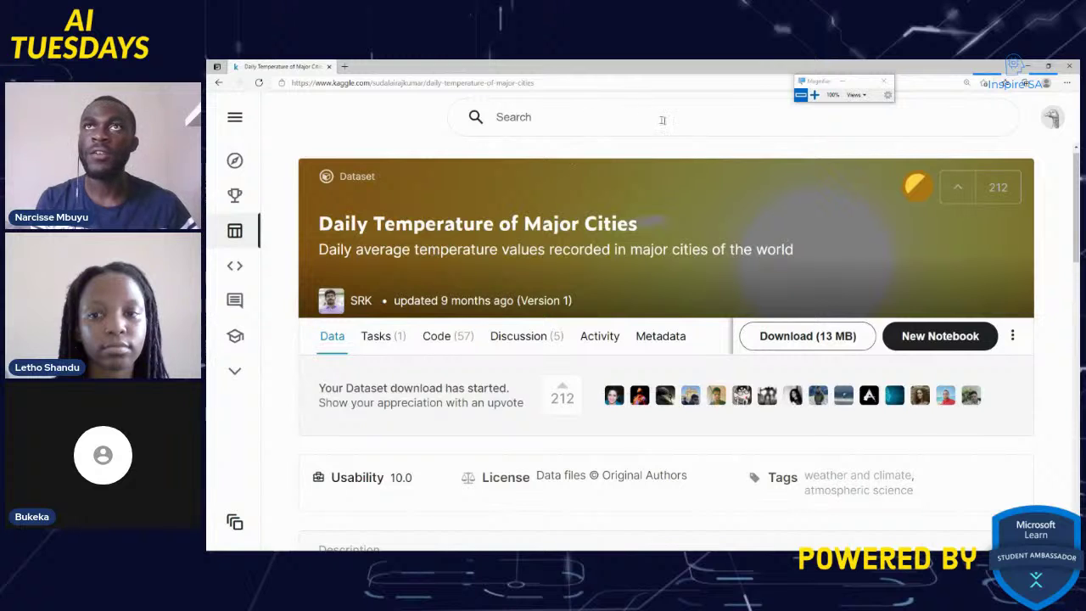
{"action": "mouse_move", "coordinate": [242, 225]}
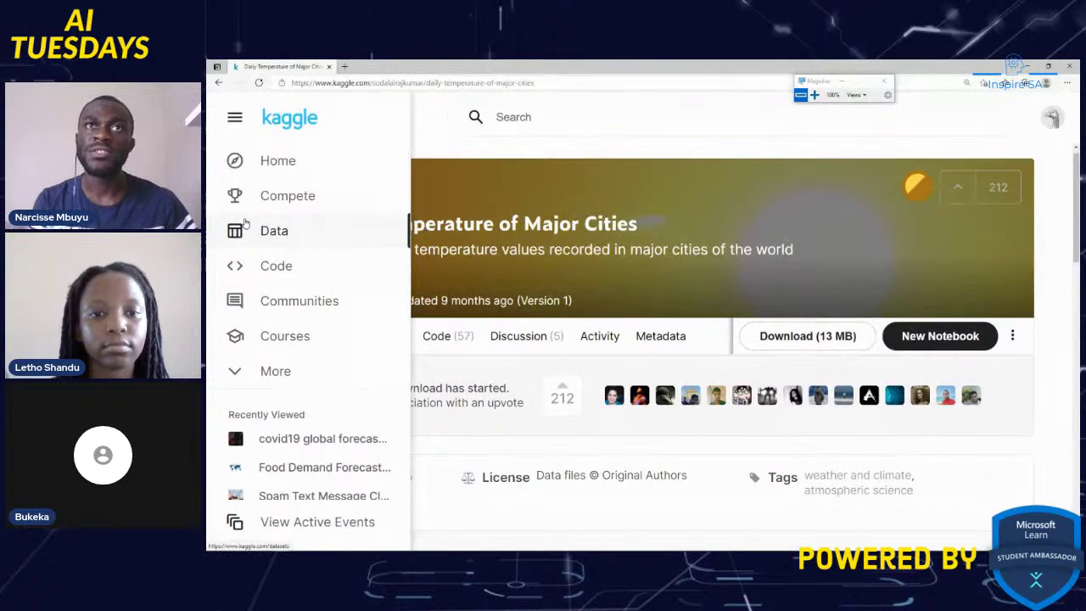
{"action": "left_click", "coordinate": [368, 230]}
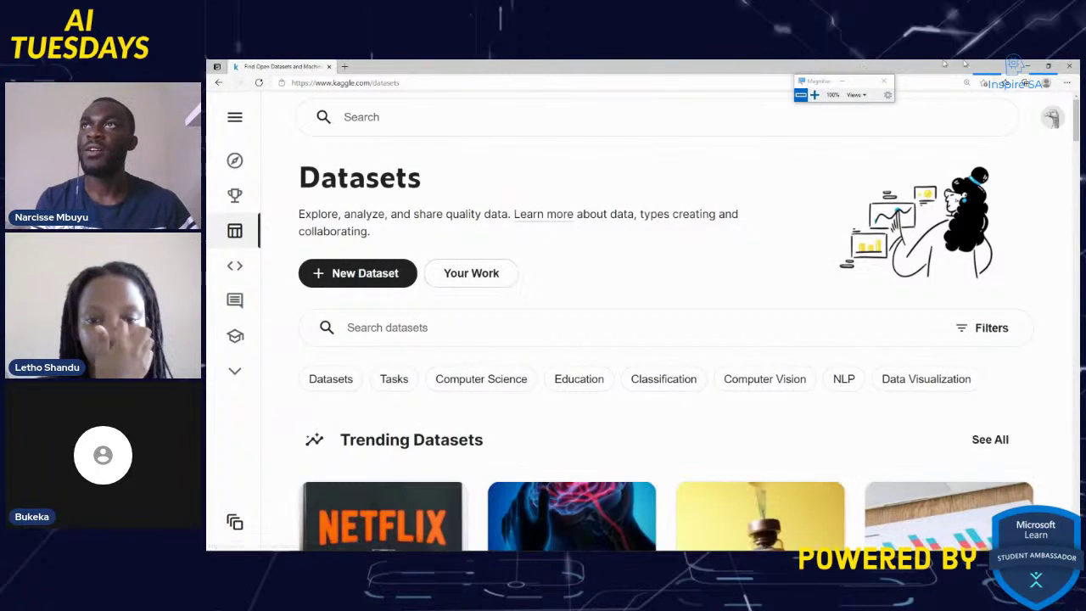
{"action": "left_click", "coordinate": [1027, 68]}
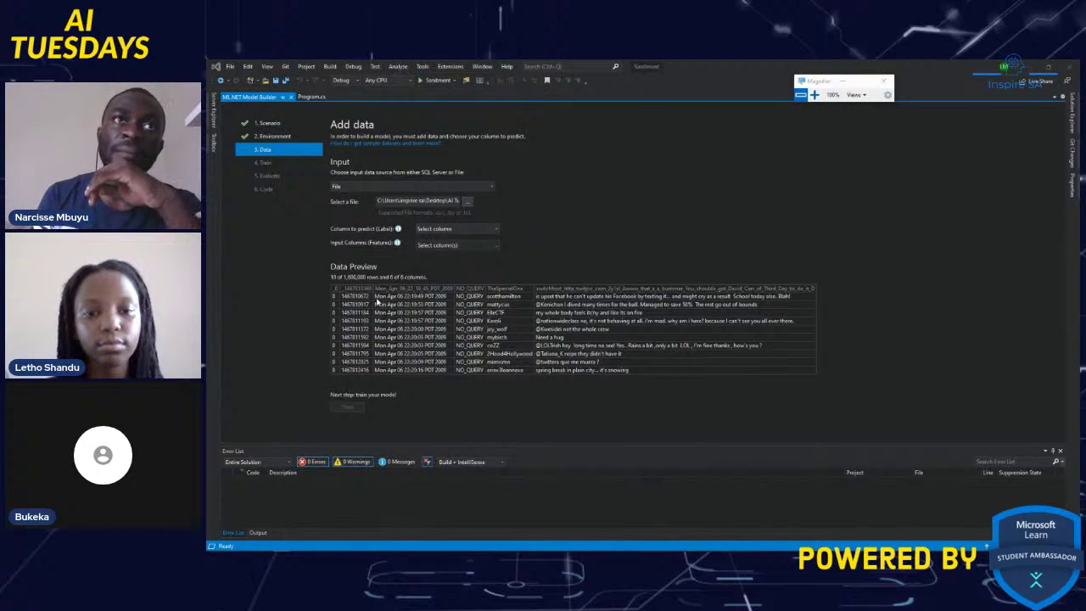
Step: Examine the data preview up close and the columns available as the label to predict
{"action": "left_click", "coordinate": [815, 95]}
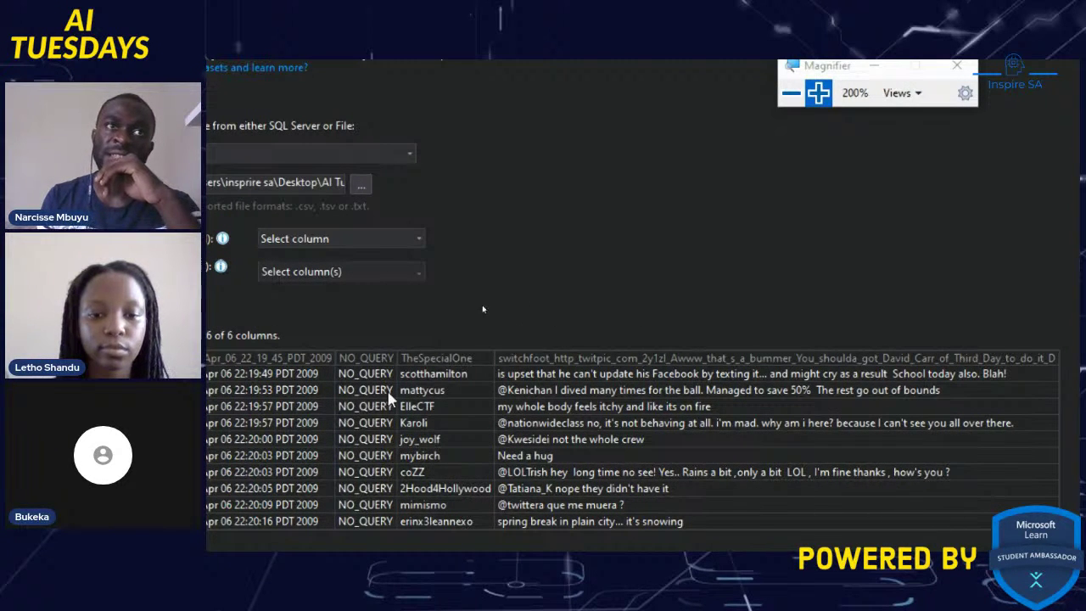
{"action": "left_click", "coordinate": [790, 93]}
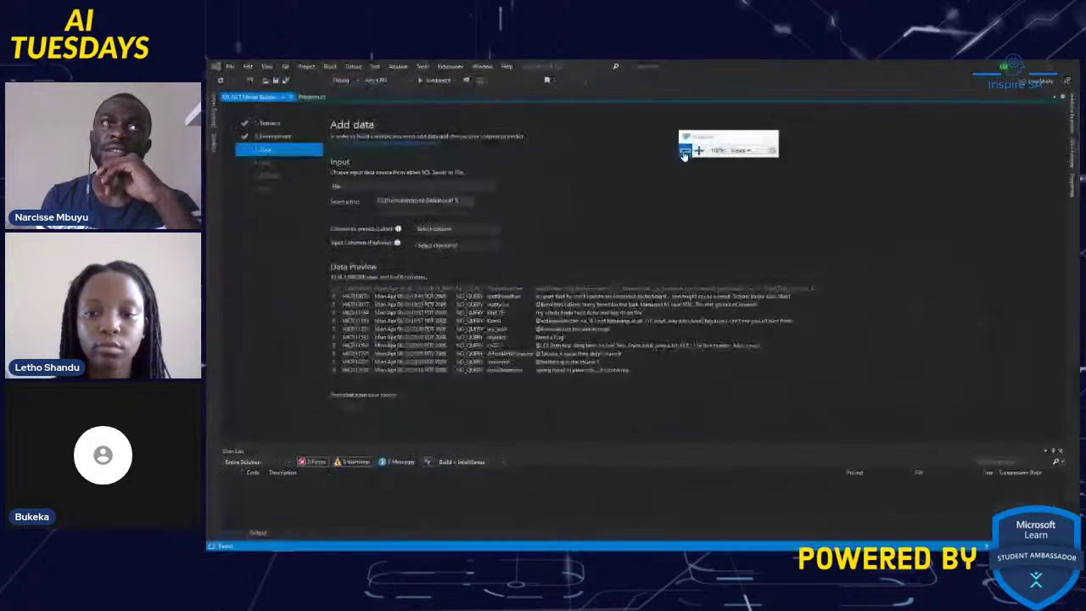
{"action": "left_click", "coordinate": [499, 229]}
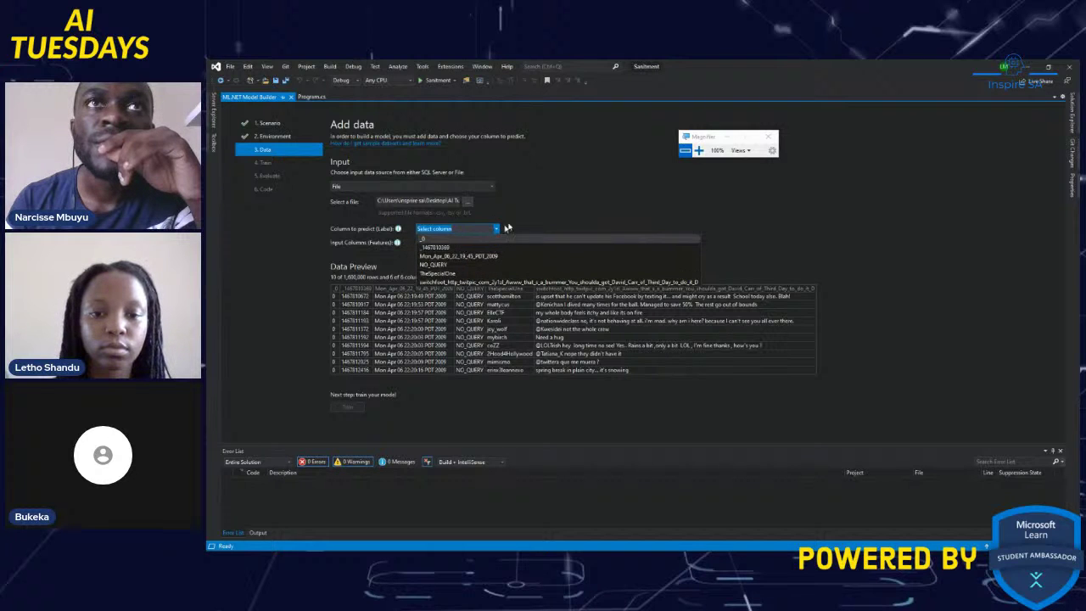
{"action": "left_click", "coordinate": [535, 214]}
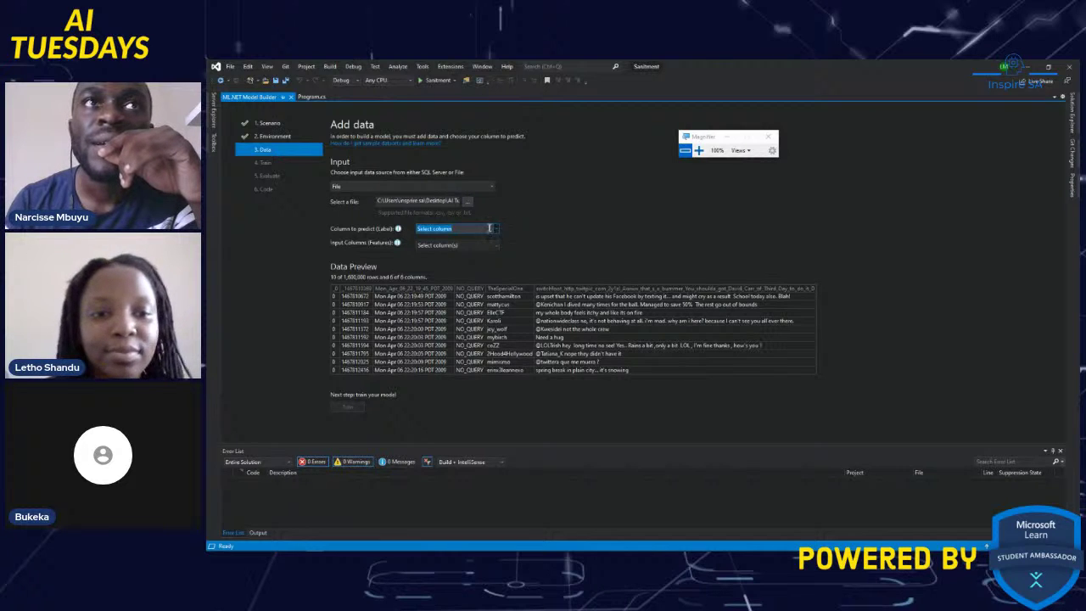
{"action": "left_click", "coordinate": [497, 229]}
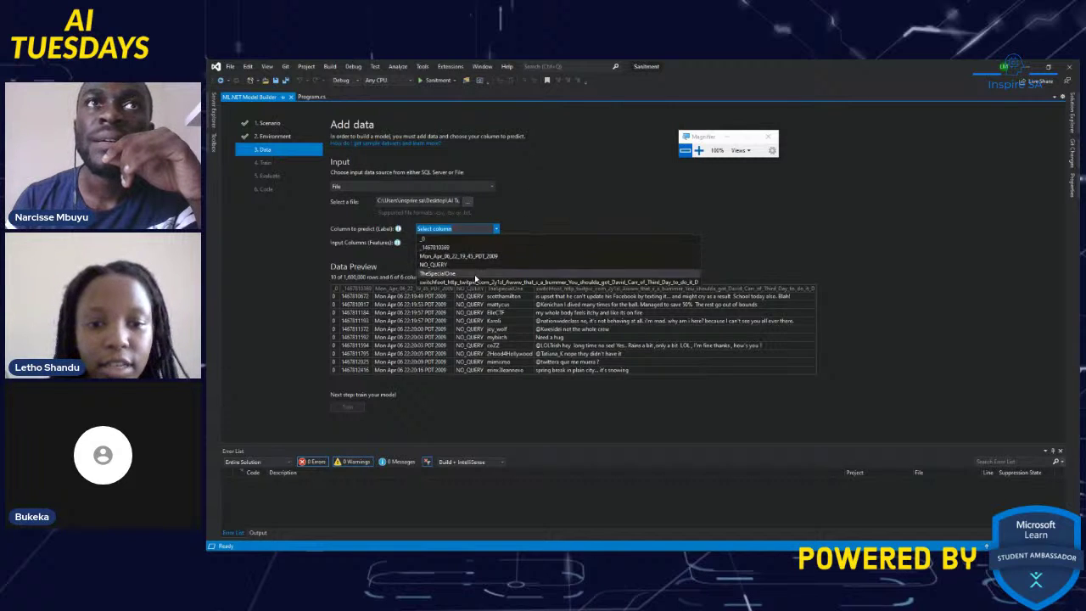
{"action": "left_click", "coordinate": [546, 207]}
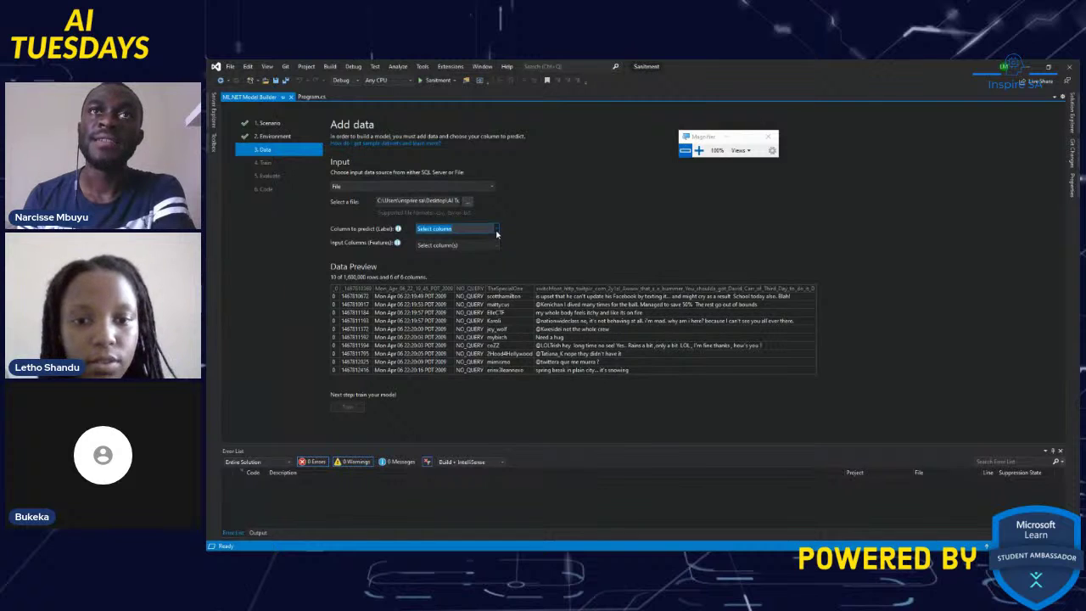
{"action": "left_click", "coordinate": [496, 231]}
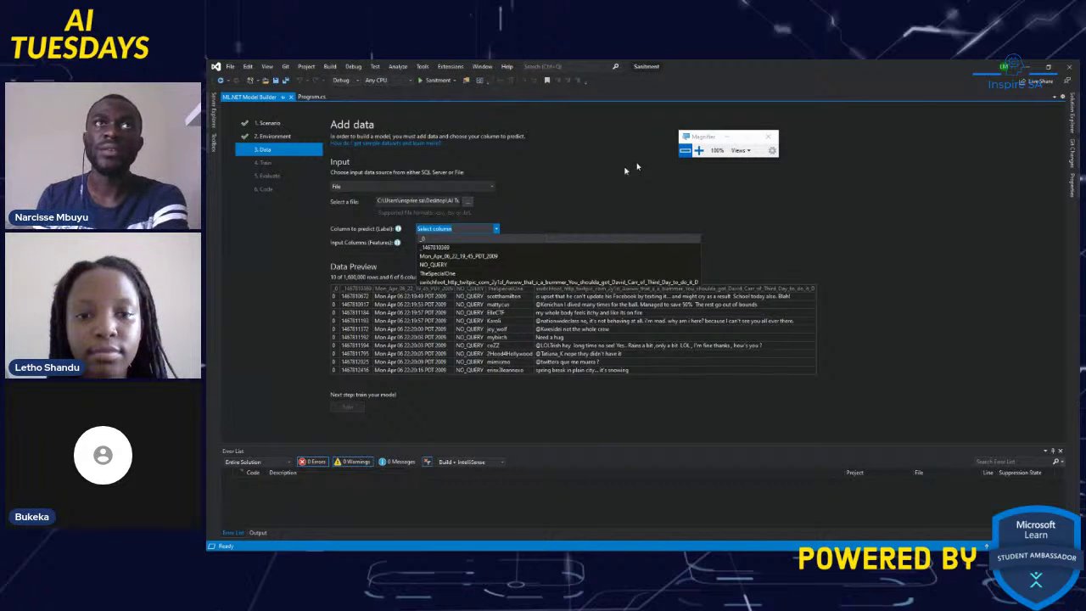
{"action": "left_click", "coordinate": [1034, 72]}
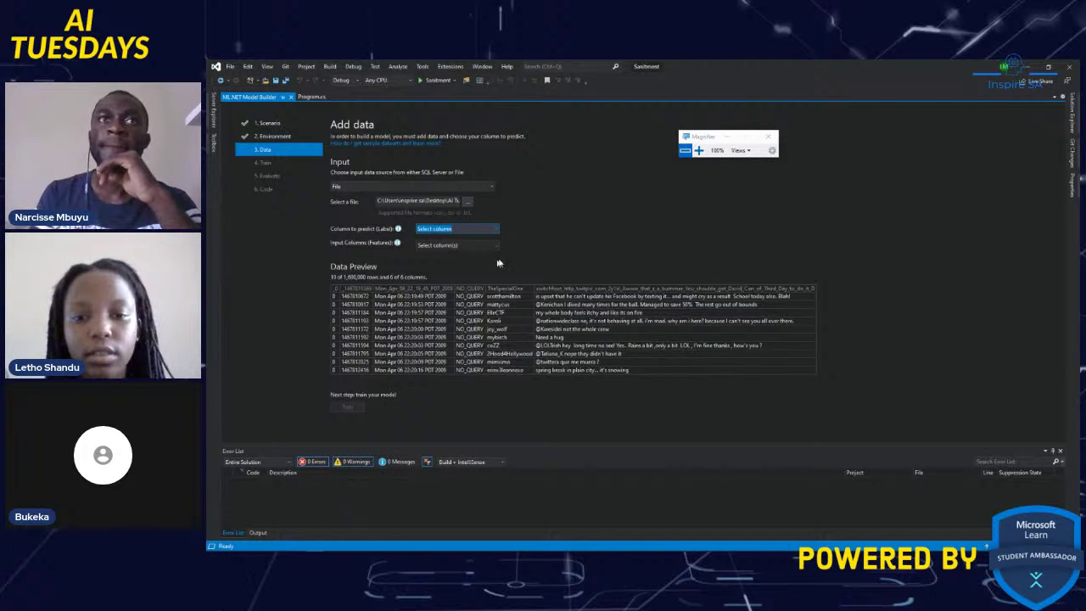
Step: Set TheSpecialOne as the column to predict and review the selected input feature columns
{"action": "left_click", "coordinate": [496, 230]}
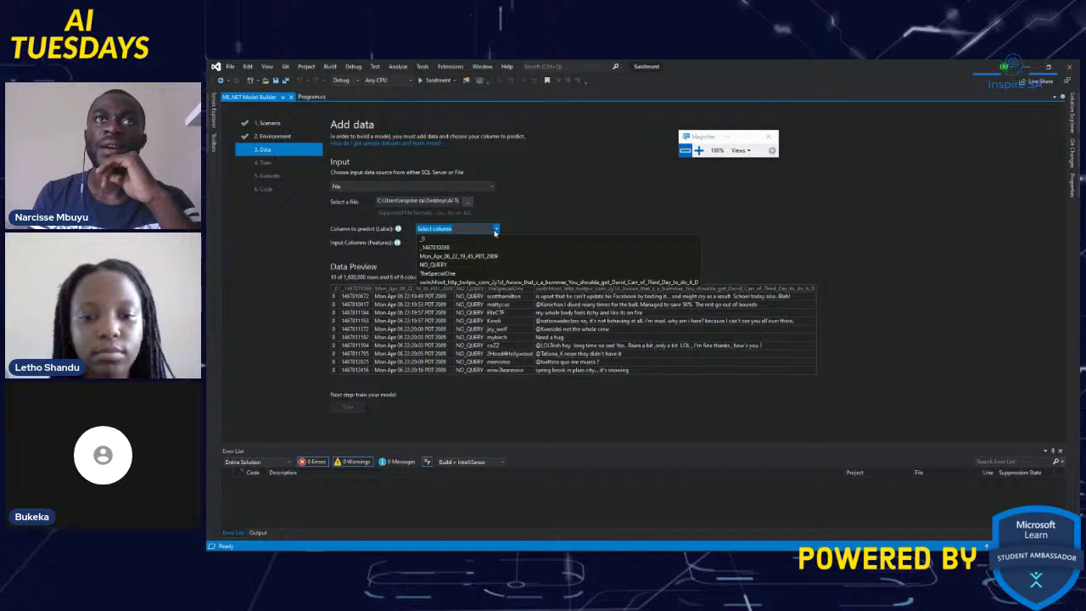
{"action": "left_click", "coordinate": [447, 272]}
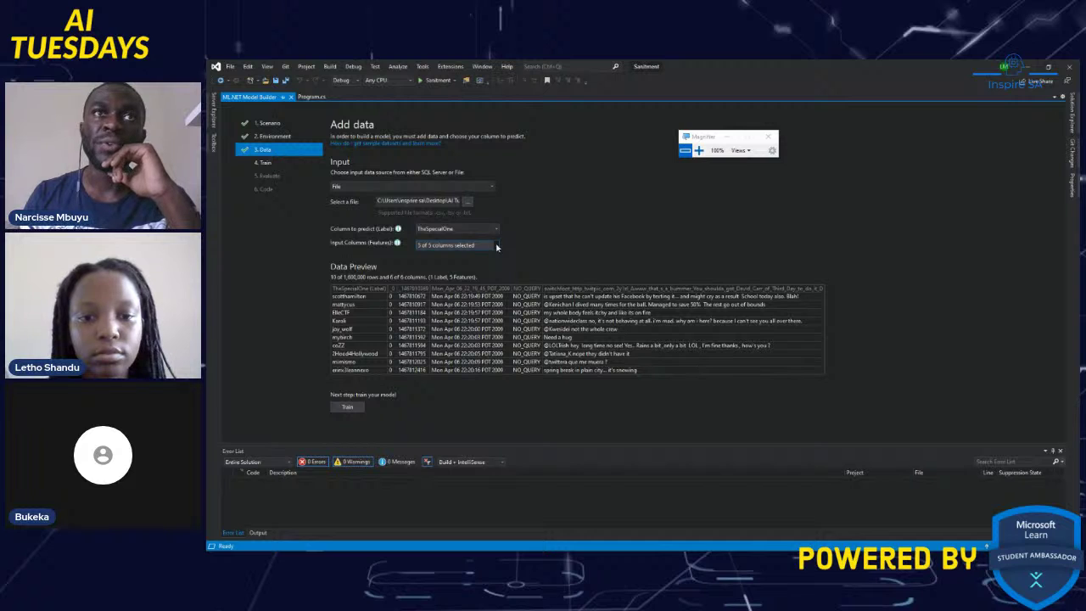
{"action": "left_click", "coordinate": [496, 245]}
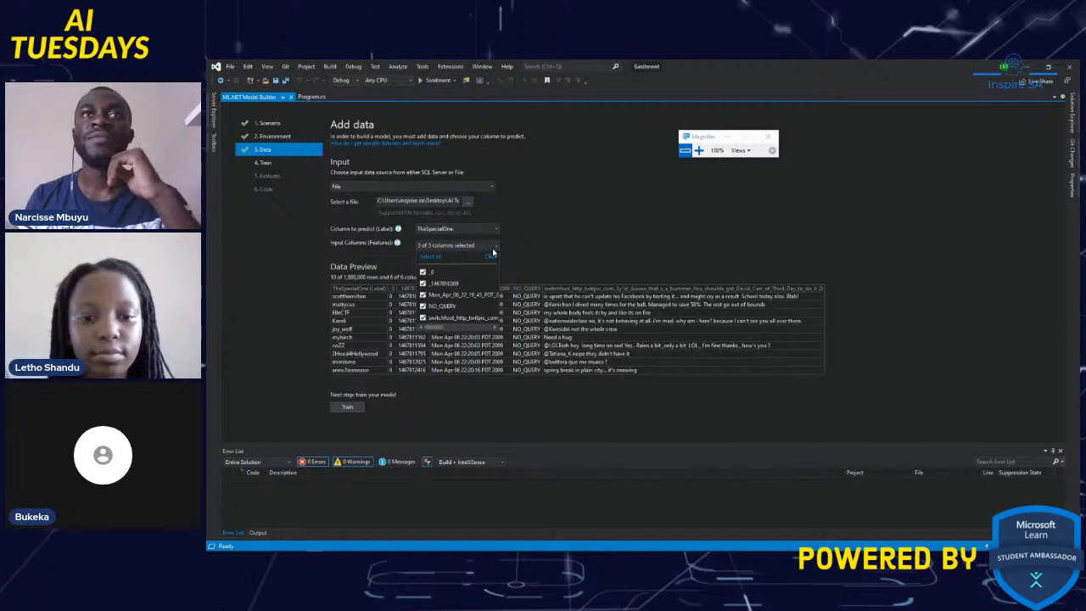
{"action": "left_click", "coordinate": [529, 231]}
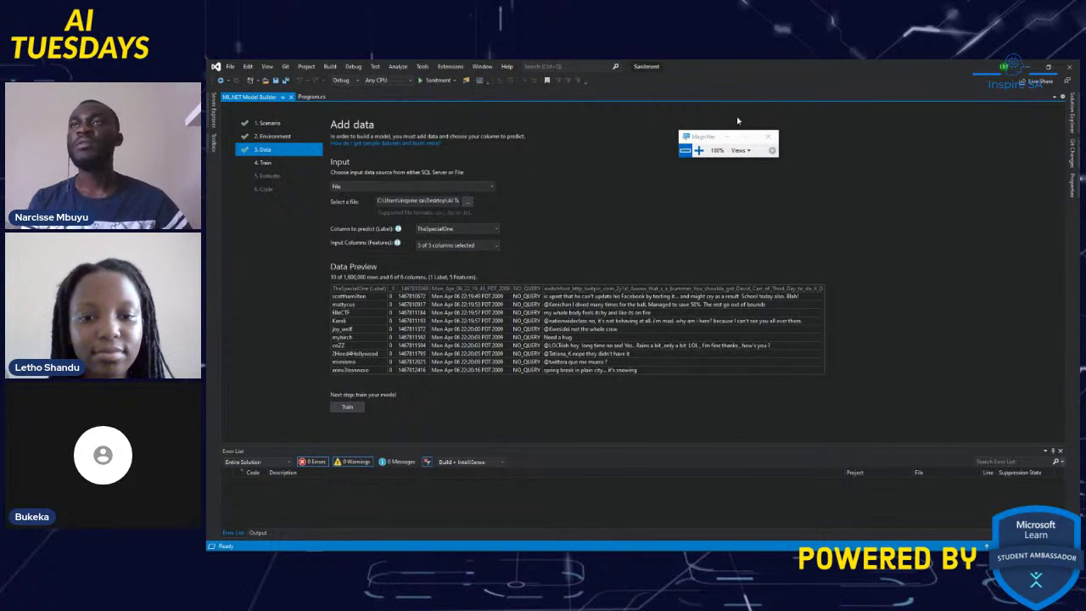
Step: Switch to the AI Tuesday folder, select its Spam or Ham subfolder, and return to Visual Studio
{"action": "left_click", "coordinate": [1027, 67]}
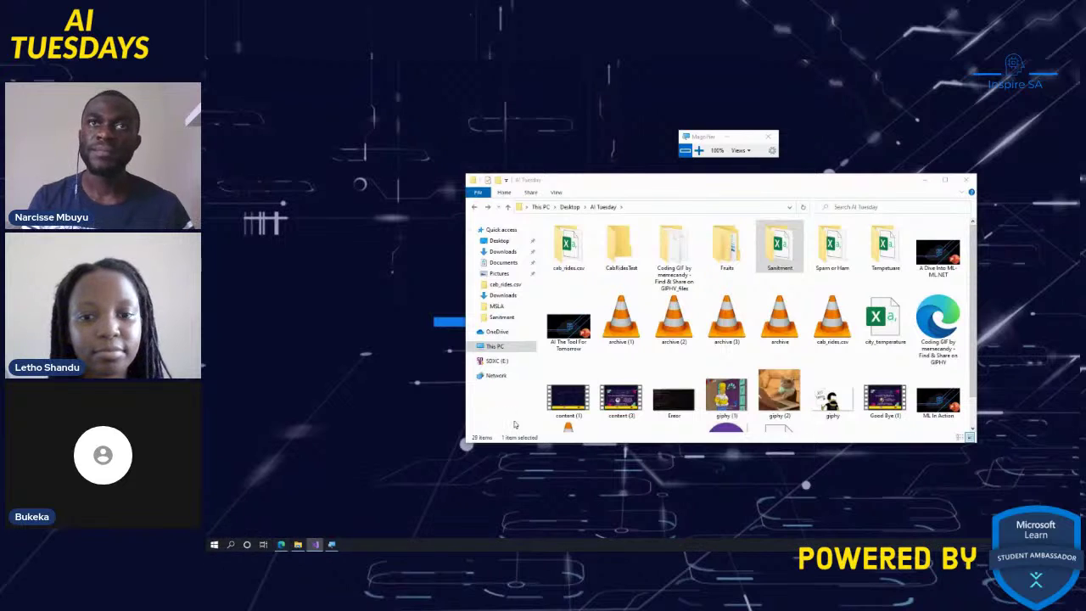
{"action": "left_click", "coordinate": [835, 262]}
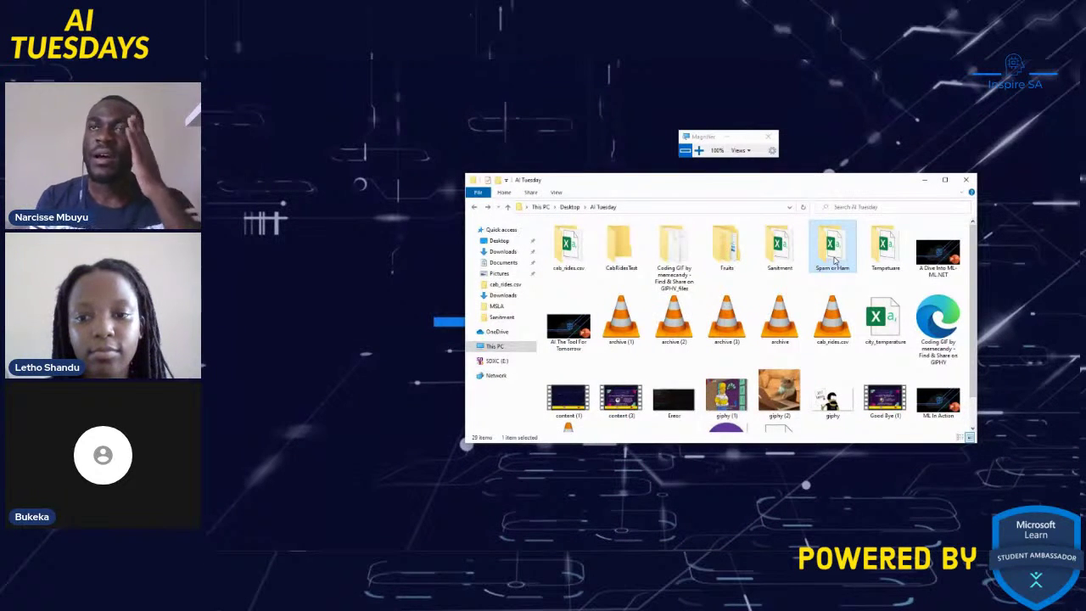
{"action": "mouse_move", "coordinate": [303, 547]}
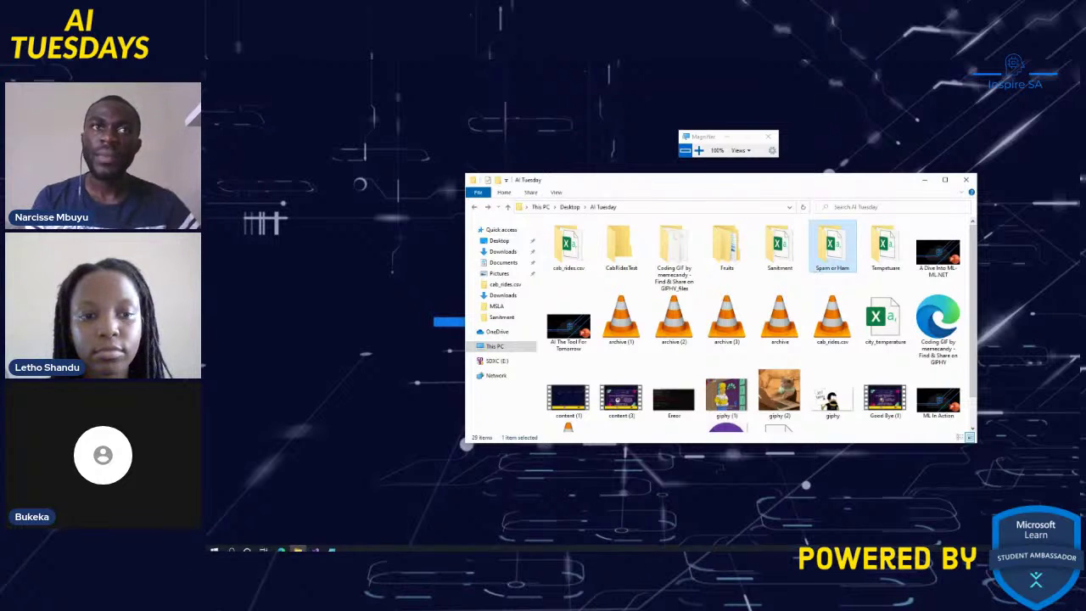
{"action": "left_click", "coordinate": [315, 544]}
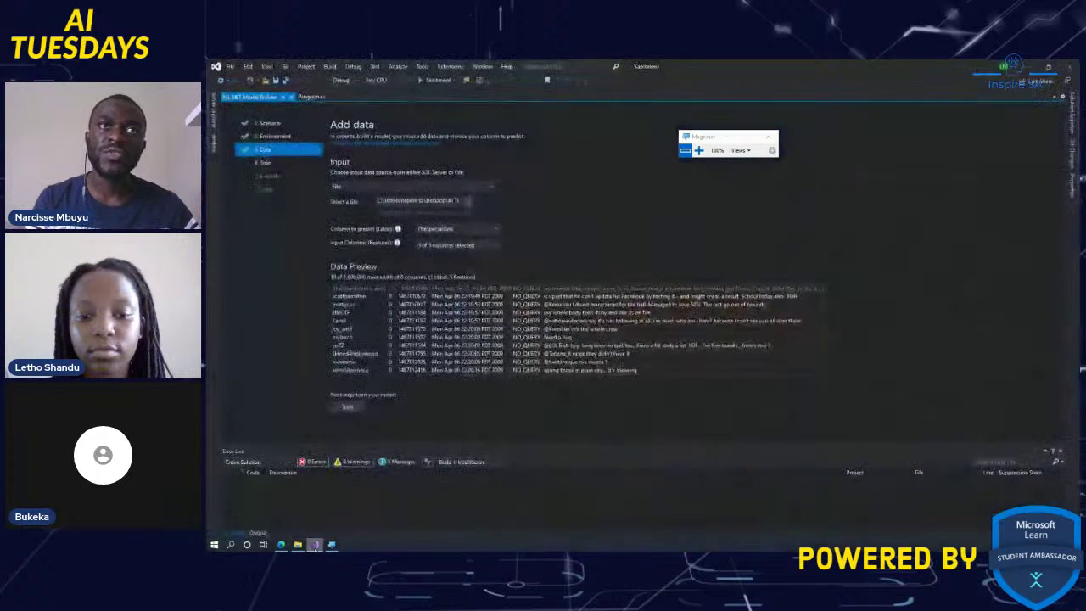
Step: Create a new C# Console App (.NET Core) project named Spam or Ham
{"action": "left_click", "coordinate": [230, 68]}
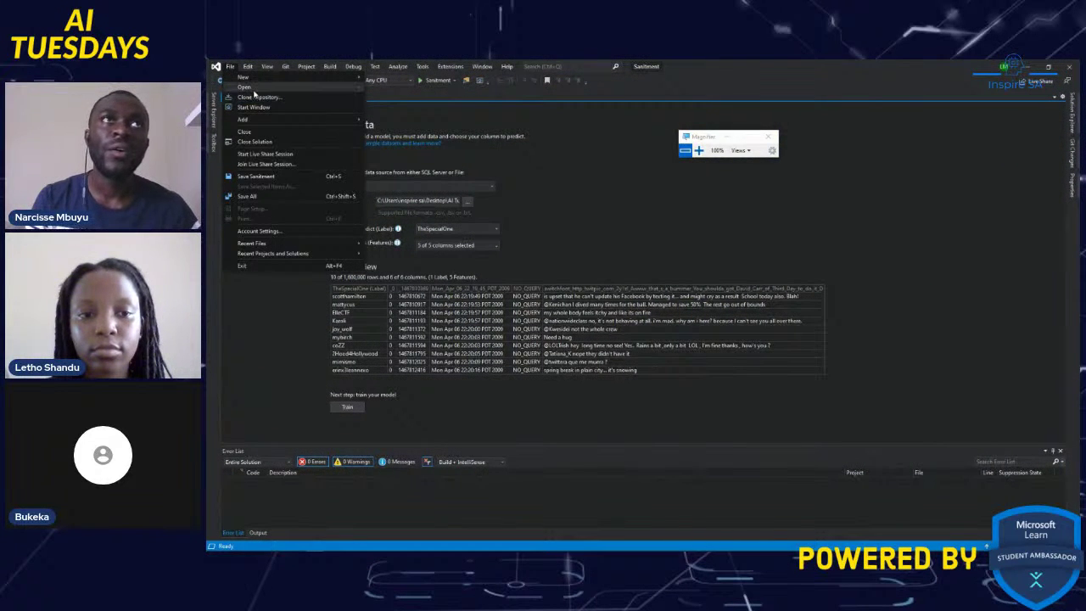
{"action": "mouse_move", "coordinate": [255, 88]}
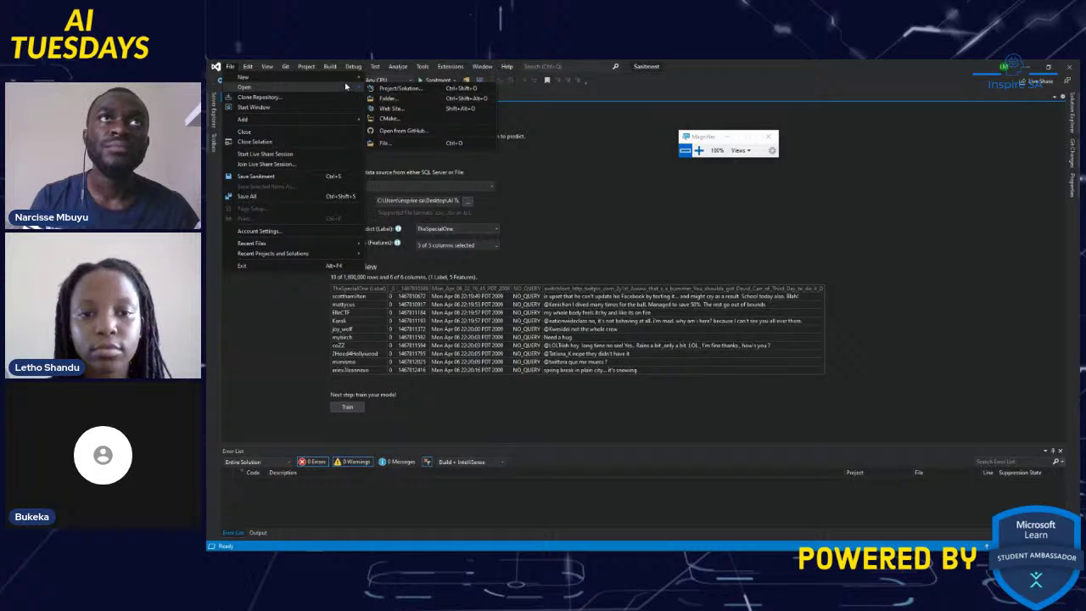
{"action": "mouse_move", "coordinate": [348, 78]}
{"action": "left_click", "coordinate": [392, 79]}
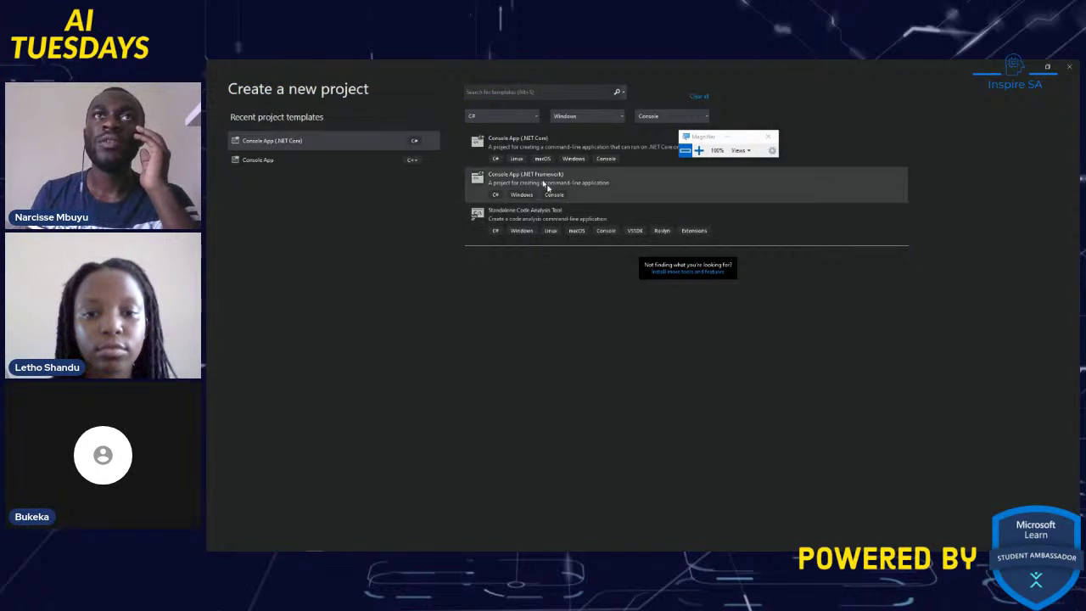
{"action": "left_click", "coordinate": [538, 158]}
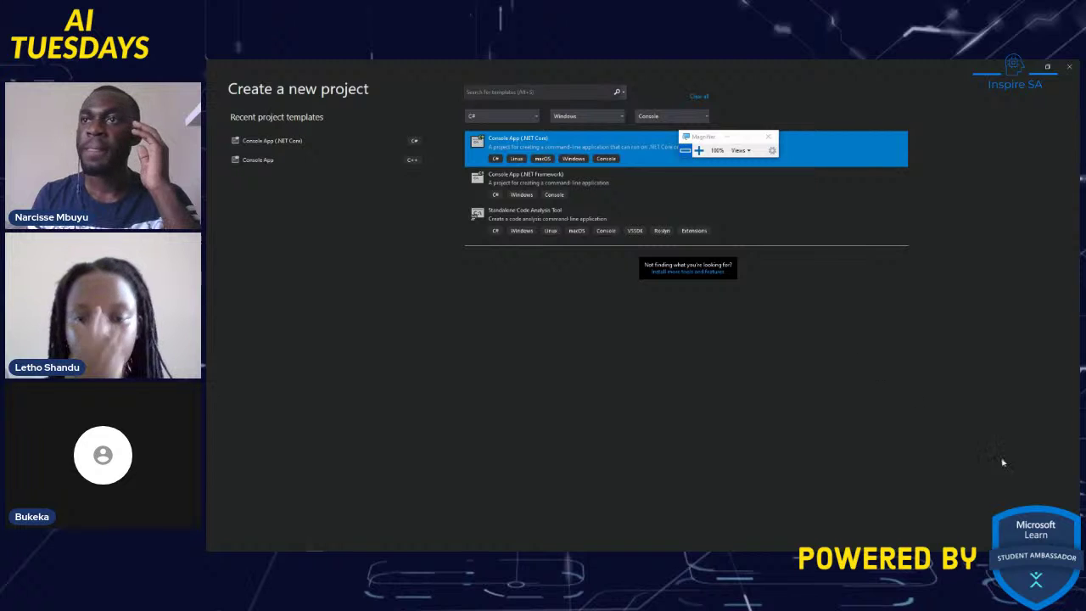
{"action": "key", "text": "Return"}
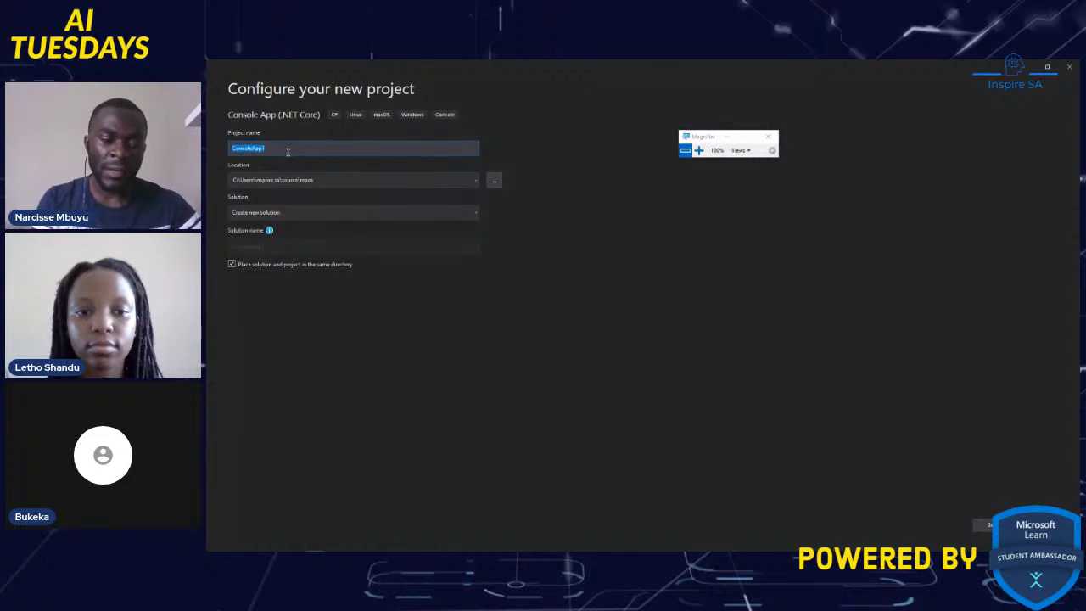
{"action": "type", "text": "Spem url"}
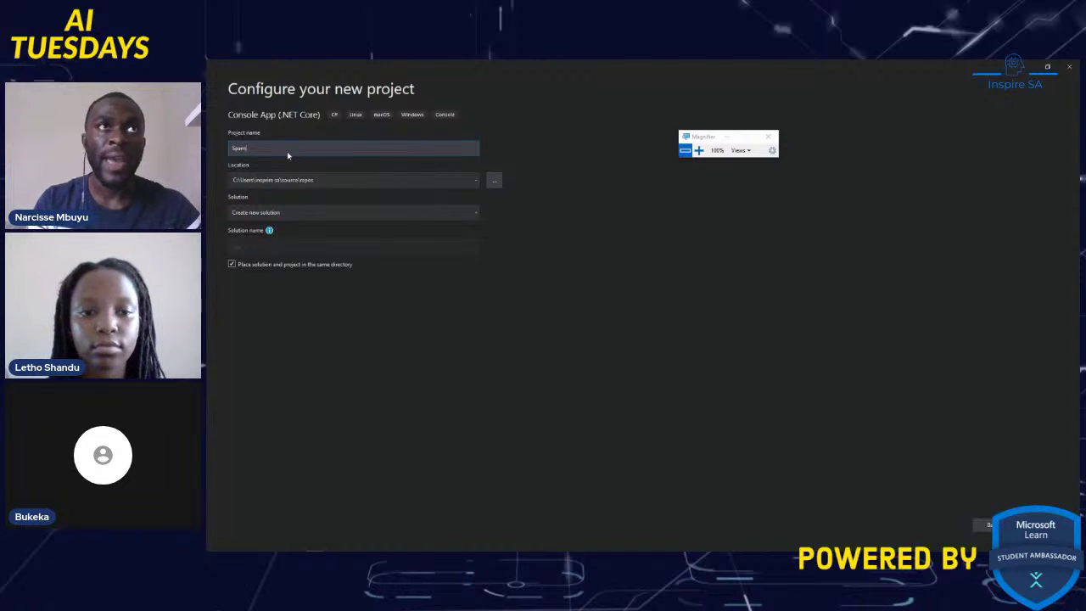
{"action": "type", "text": " Ham"}
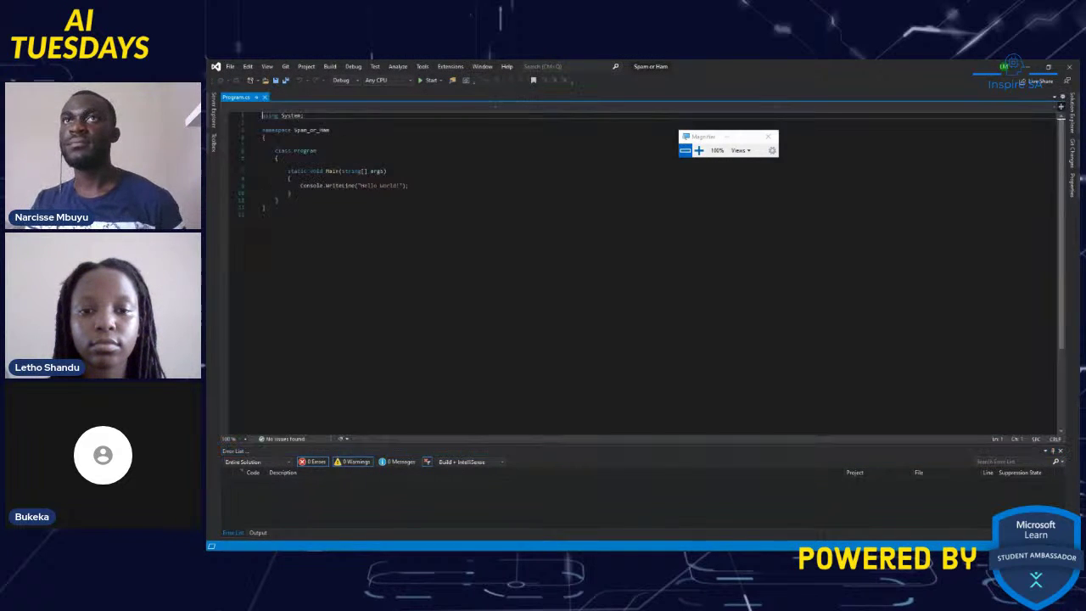
Step: Add Machine Learning to the Spam or Ham project and choose the Text classification scenario
{"action": "left_click", "coordinate": [1072, 112]}
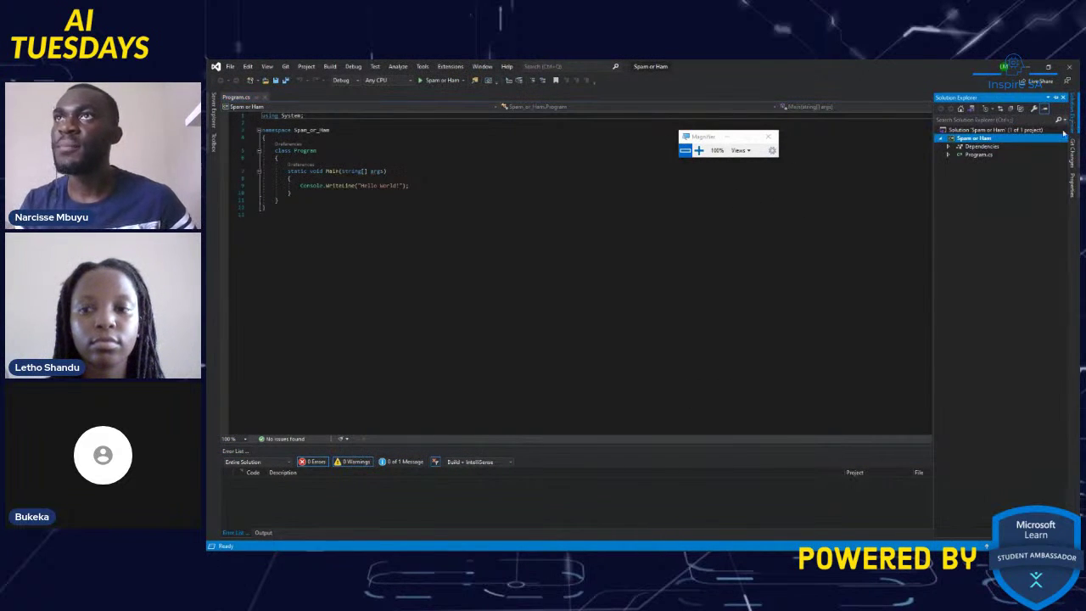
{"action": "right_click", "coordinate": [997, 140]}
{"action": "mouse_move", "coordinate": [942, 241]}
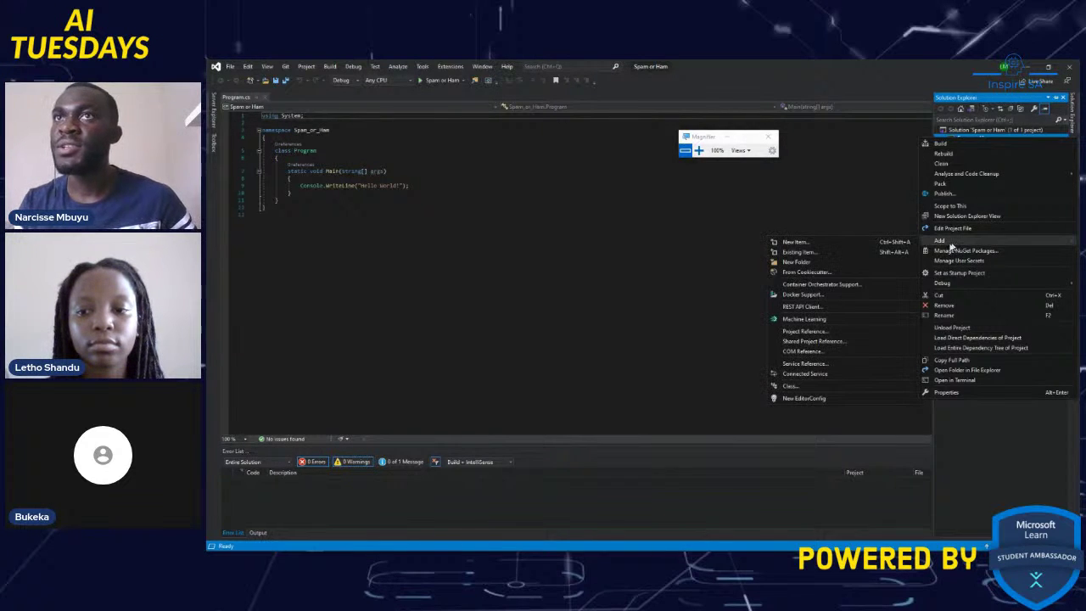
{"action": "left_click", "coordinate": [814, 318]}
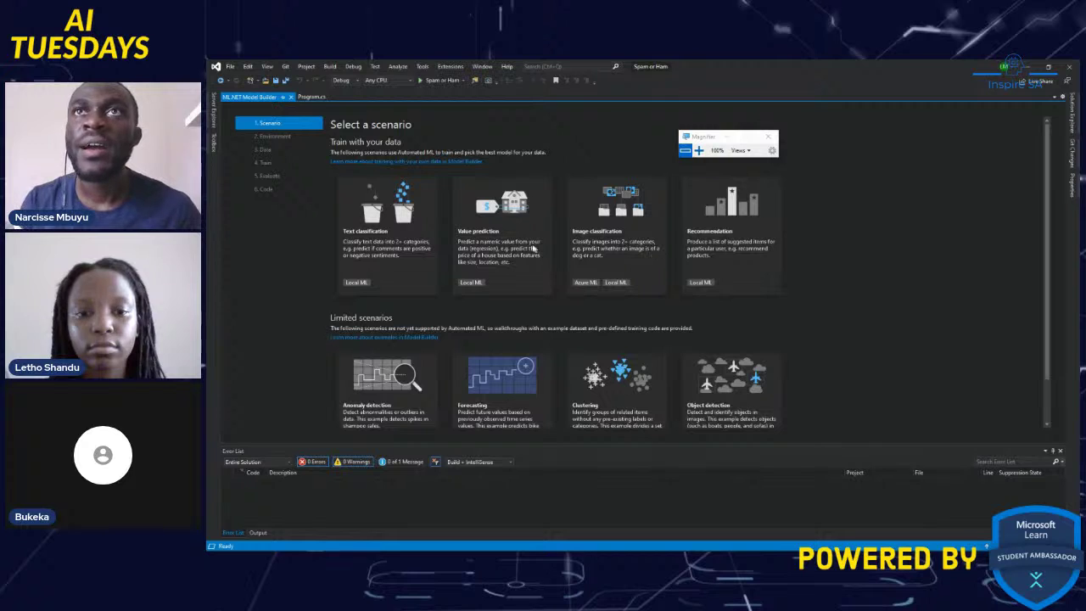
{"action": "left_click", "coordinate": [370, 272]}
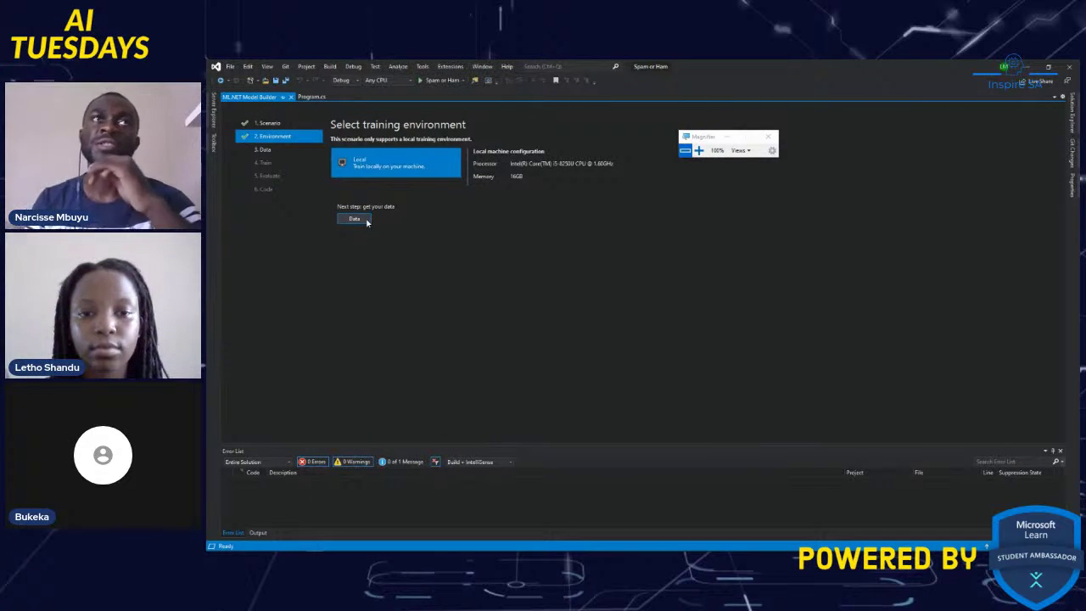
Step: Keep the local training environment and load SPAM text message 20170820 - Data from AI Tuesday's Spam or Ham subfolder as the data source
{"action": "left_click", "coordinate": [365, 219]}
{"action": "left_click", "coordinate": [466, 203]}
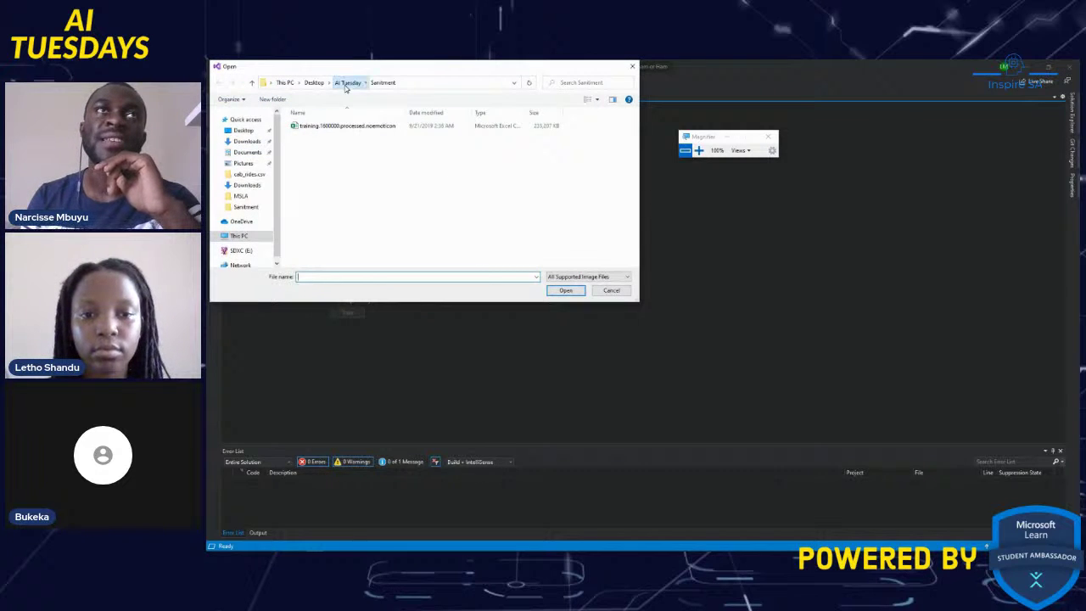
{"action": "left_click", "coordinate": [345, 83]}
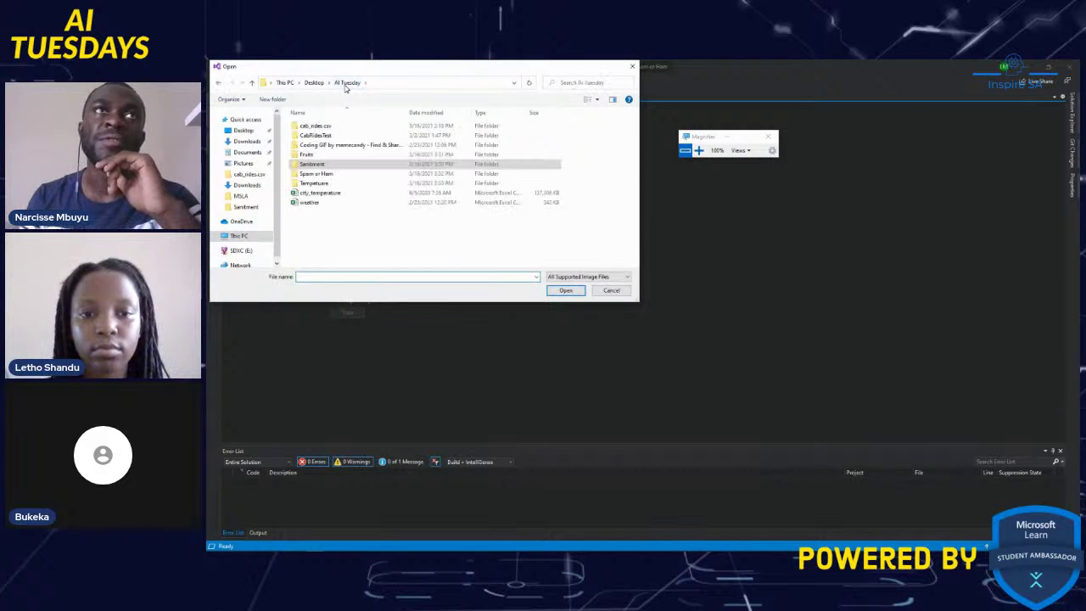
{"action": "double_click", "coordinate": [321, 176]}
{"action": "left_click", "coordinate": [344, 127]}
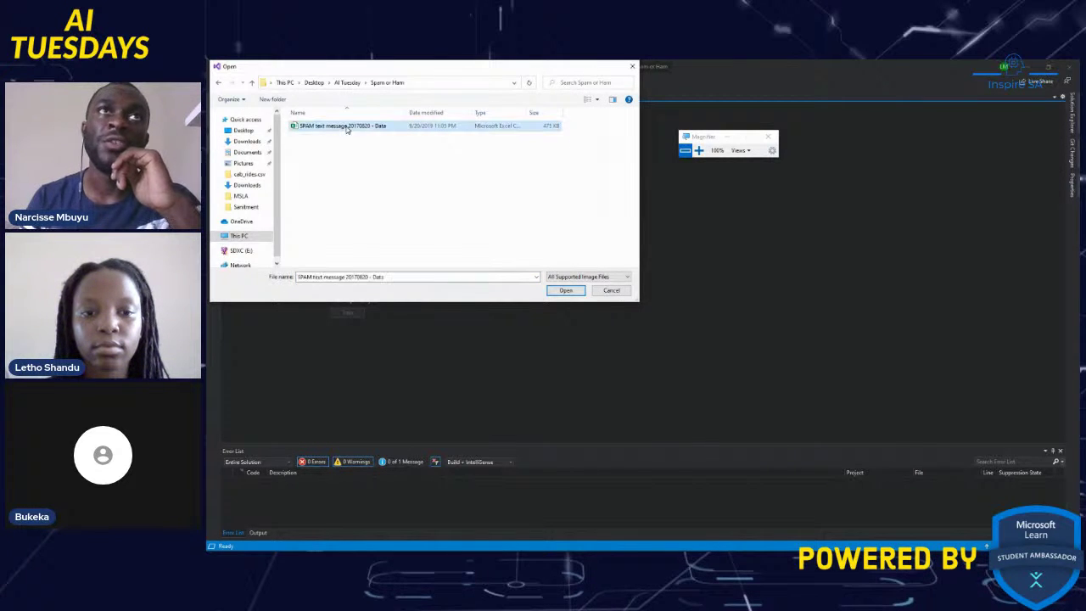
{"action": "left_click", "coordinate": [566, 290]}
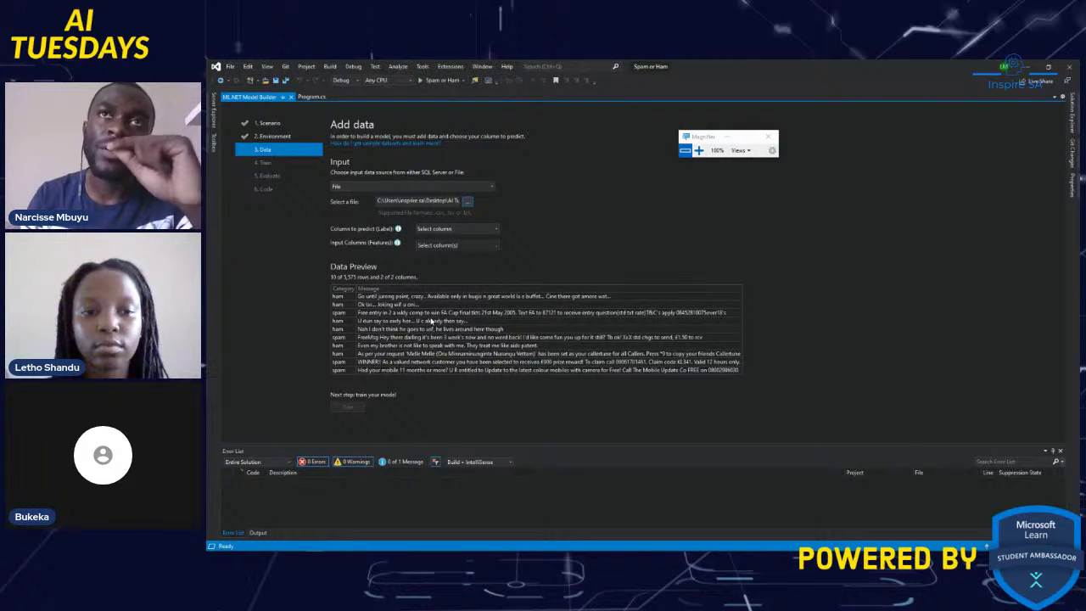
Step: Set Category as the column to predict and try training the model for 10 seconds
{"action": "left_click", "coordinate": [497, 230]}
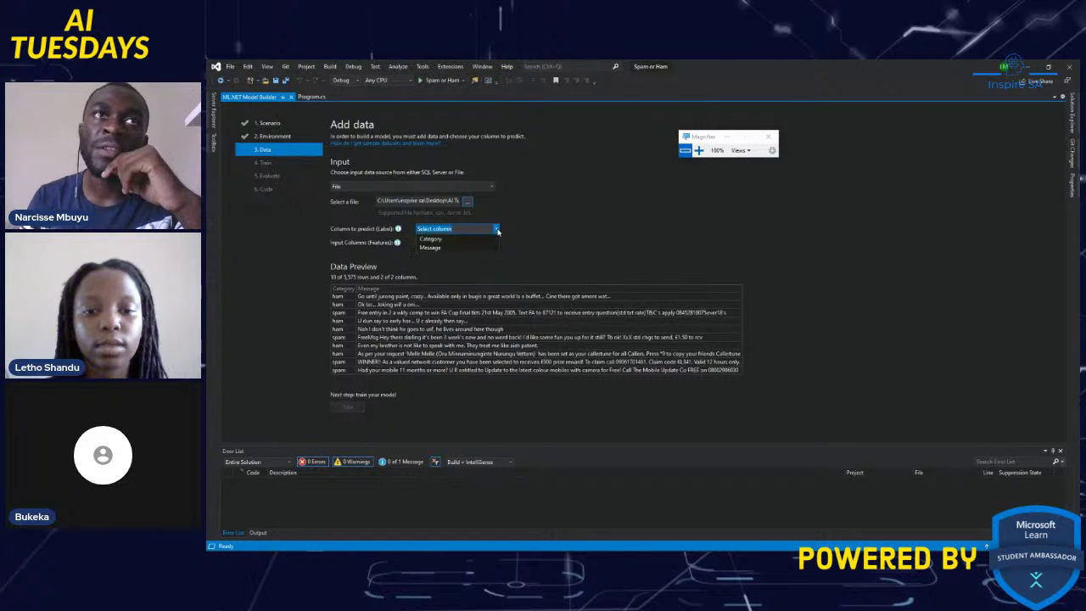
{"action": "left_click", "coordinate": [442, 240]}
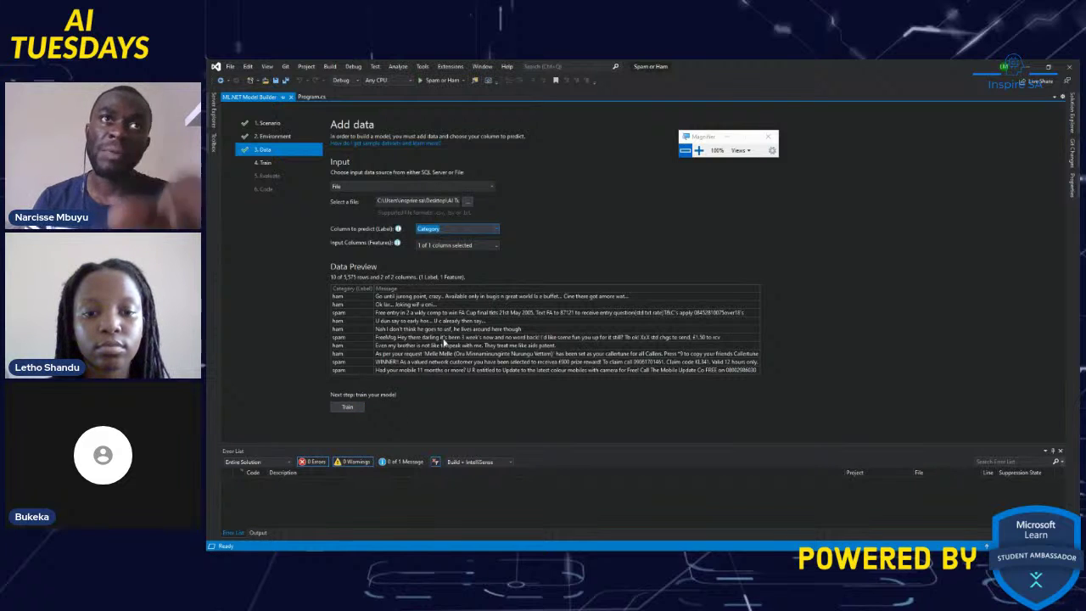
{"action": "left_click", "coordinate": [348, 408]}
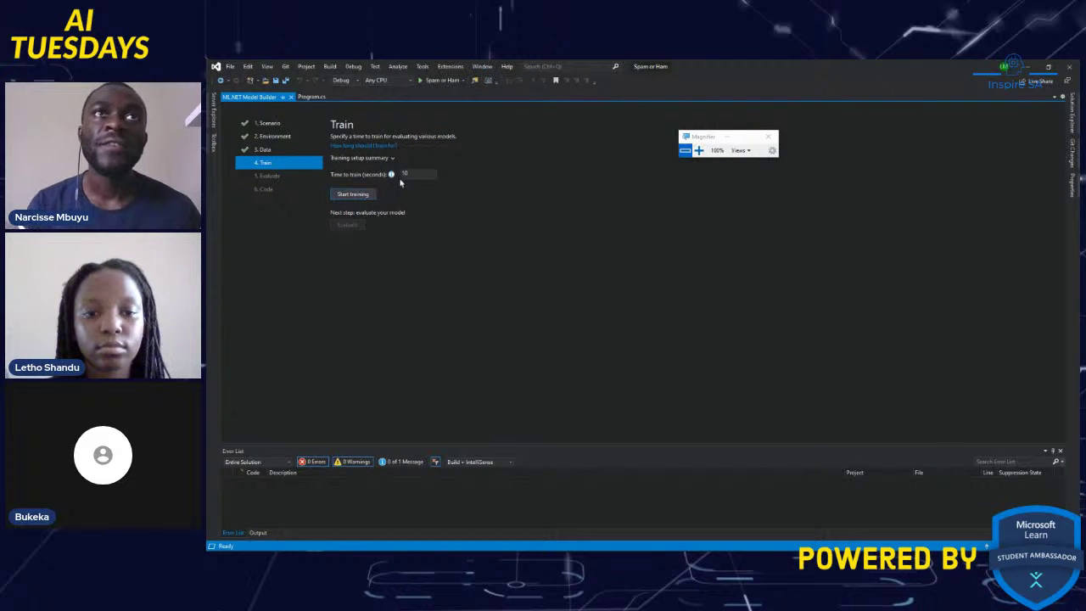
{"action": "left_click", "coordinate": [365, 195]}
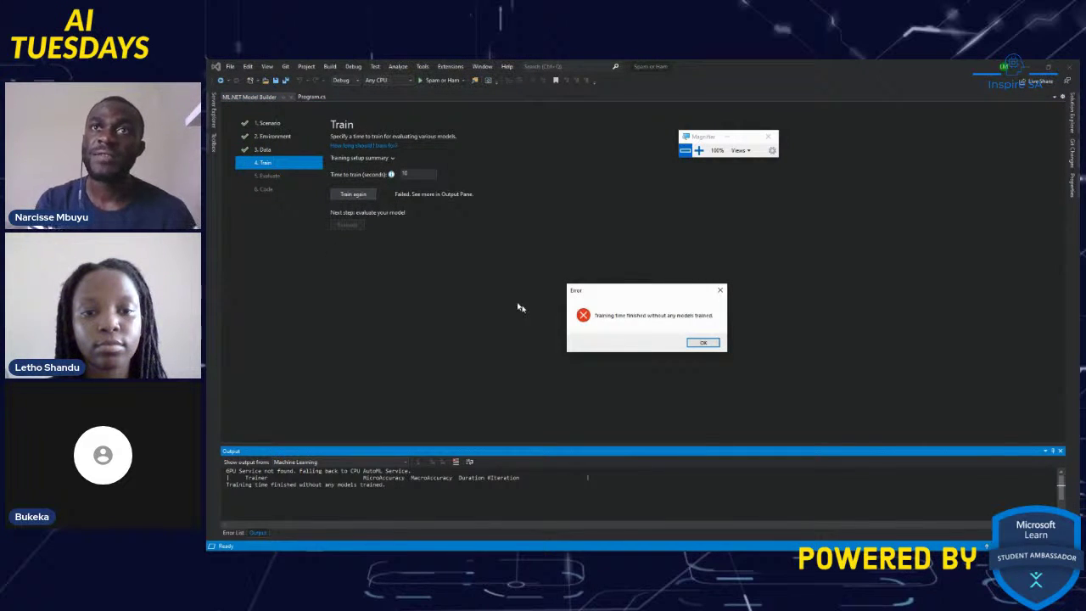
{"action": "left_click", "coordinate": [702, 344]}
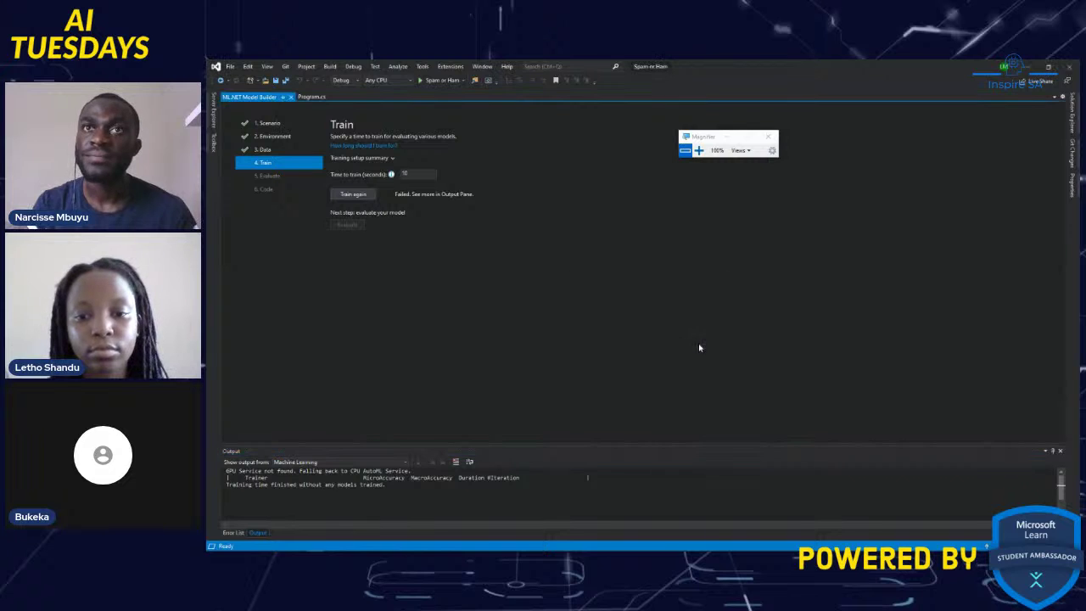
Step: Set the training time to 100 seconds and train the spam classification model again
{"action": "left_click", "coordinate": [418, 176]}
{"action": "type", "text": "0"}
{"action": "left_click", "coordinate": [354, 194]}
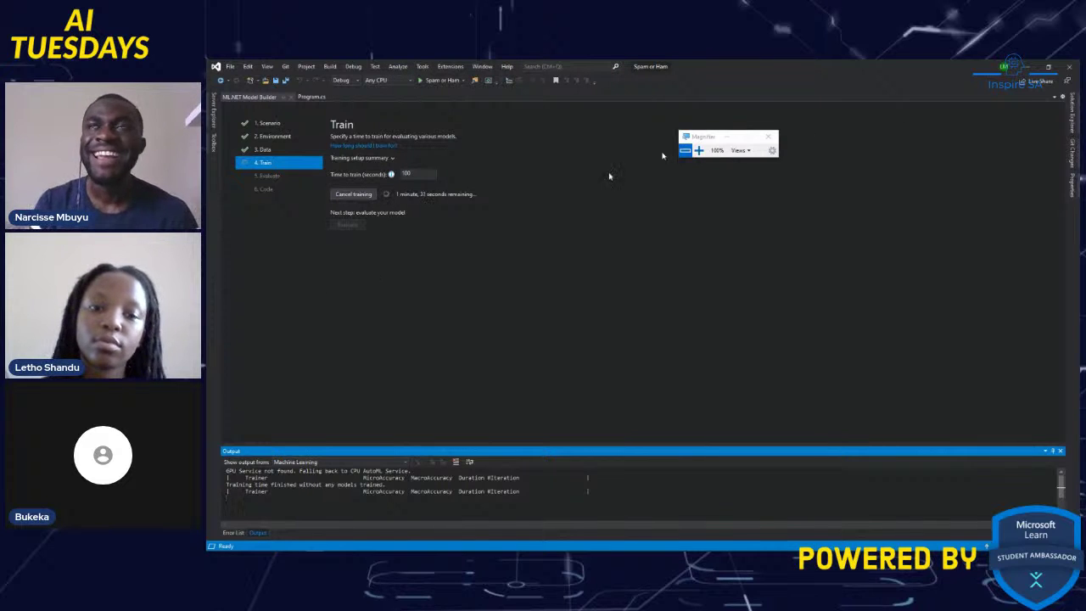
Step: Check the Tempetuare subfolder in AI Tuesday and create a new Console App (.NET Core) project named Temperture forcast
{"action": "left_click", "coordinate": [1031, 67]}
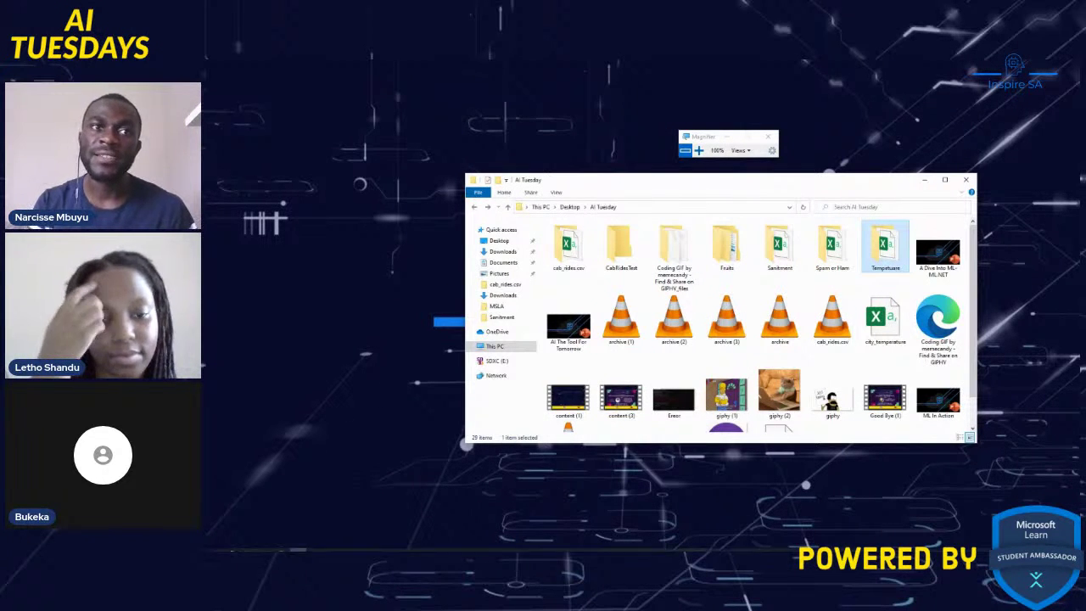
{"action": "left_click", "coordinate": [315, 544]}
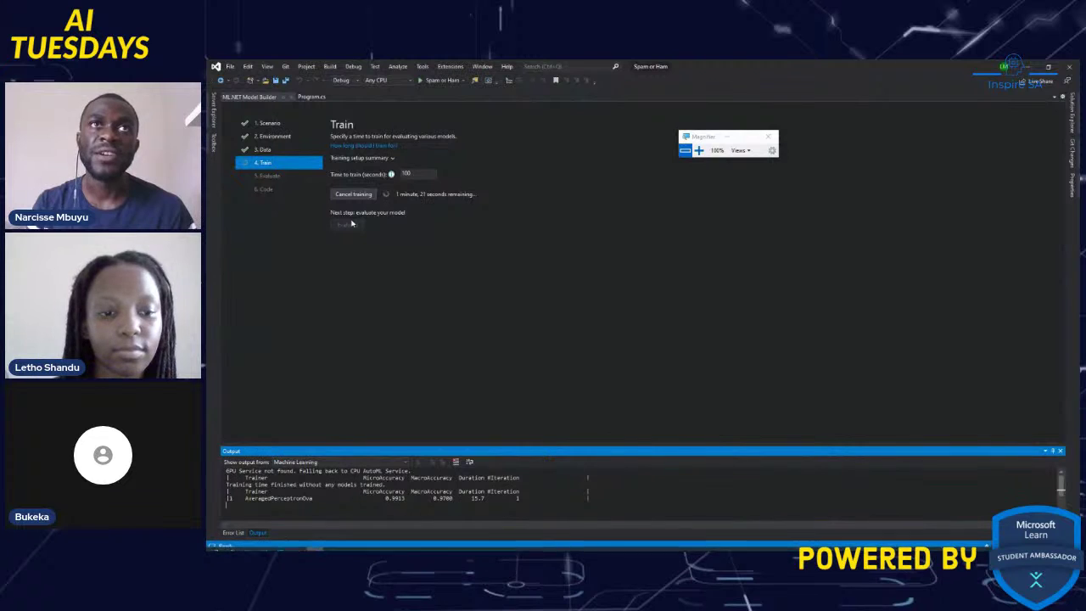
{"action": "left_click", "coordinate": [230, 67]}
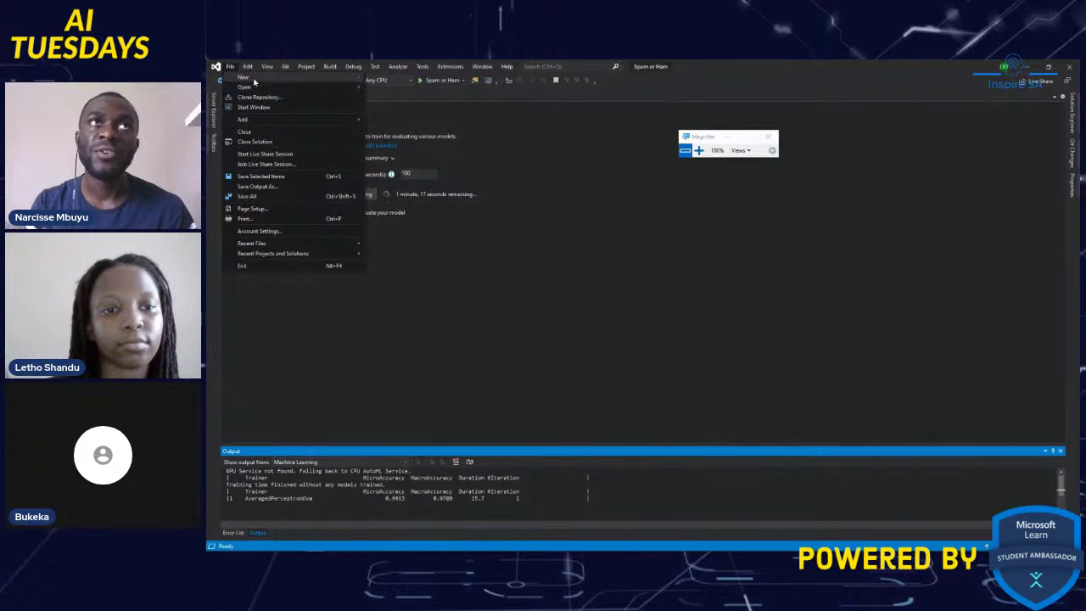
{"action": "left_click", "coordinate": [386, 79]}
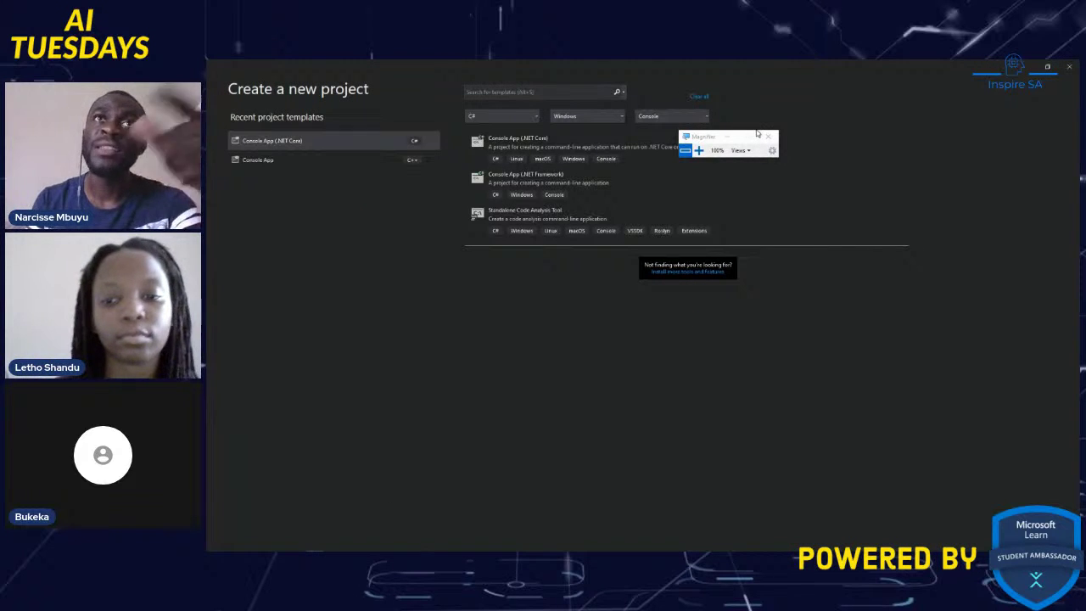
{"action": "left_click", "coordinate": [828, 153]}
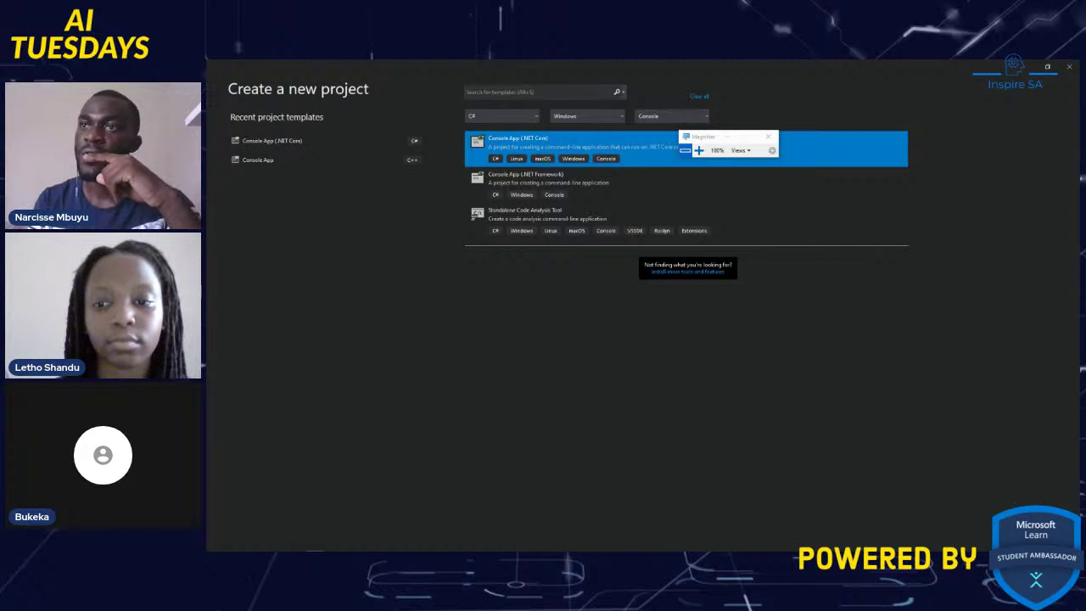
{"action": "left_click", "coordinate": [1040, 526]}
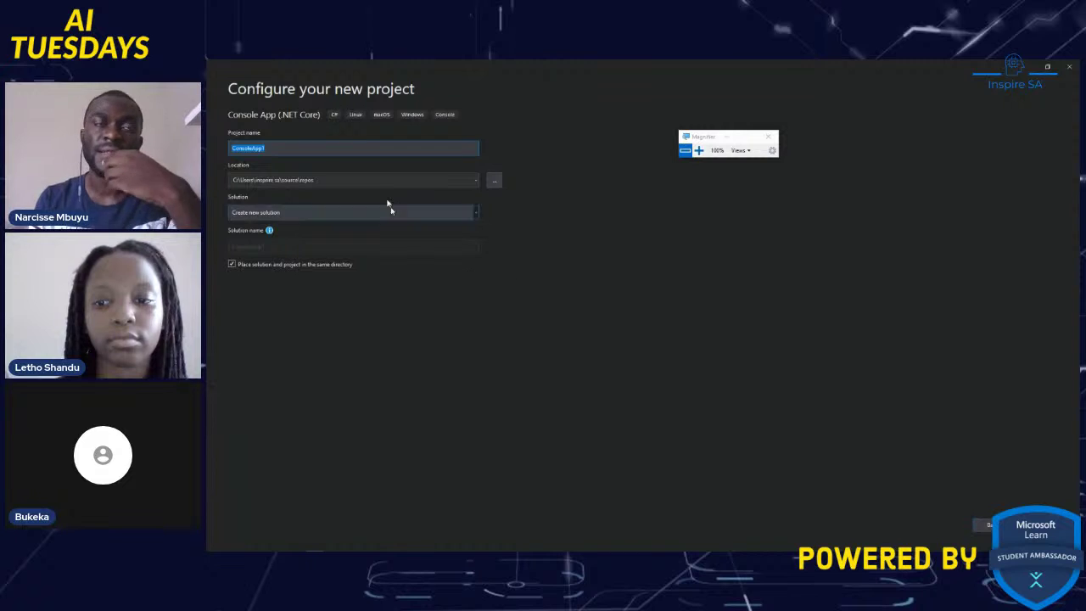
{"action": "type", "text": "I"}
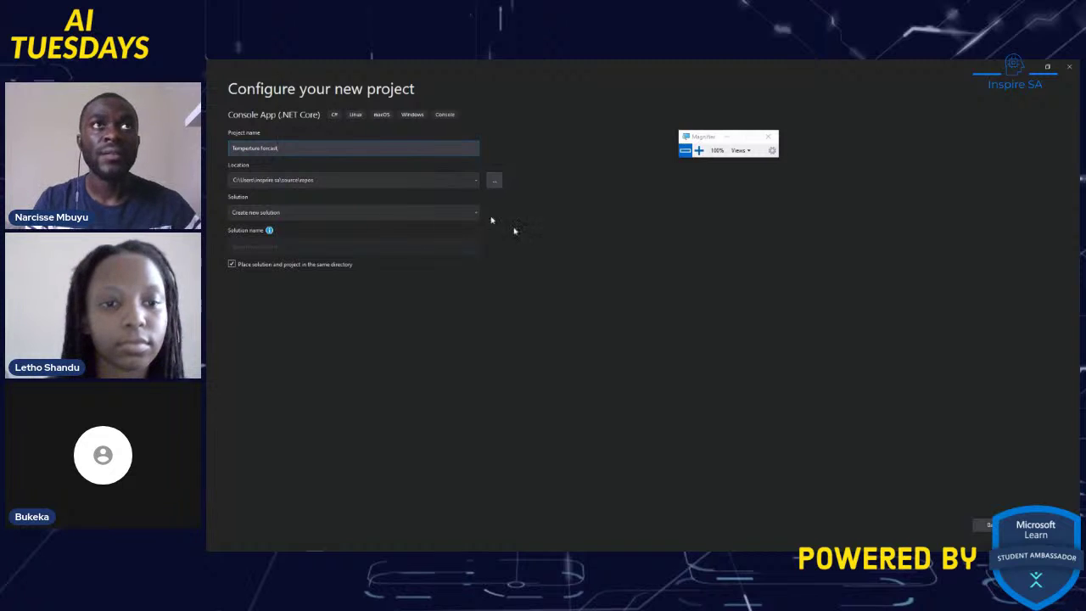
{"action": "left_click", "coordinate": [1039, 526]}
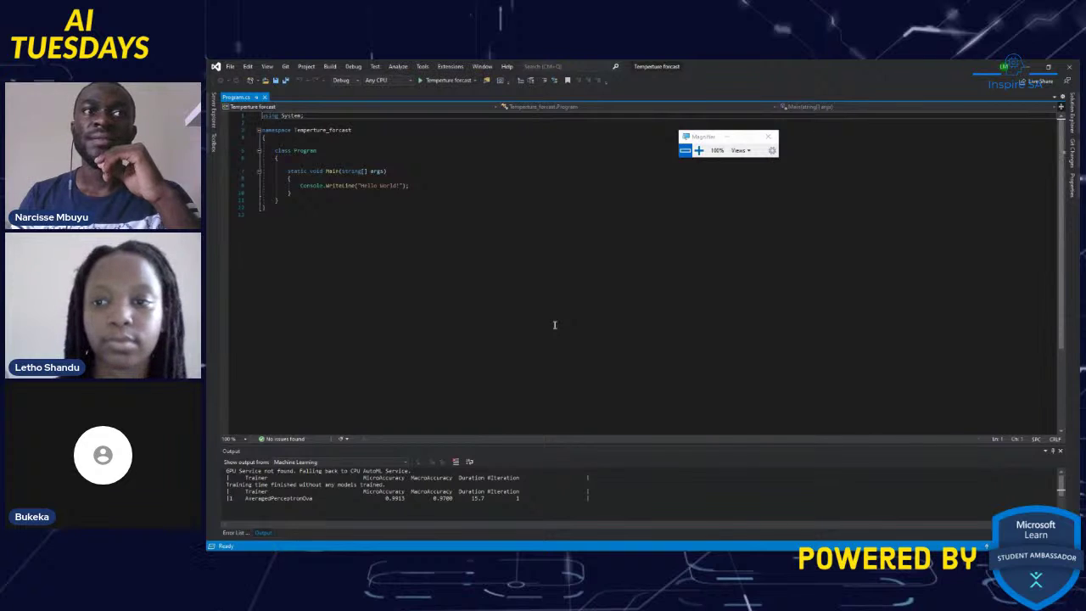
Step: Add Machine Learning to the Temperture forcast project
{"action": "left_click", "coordinate": [1074, 124]}
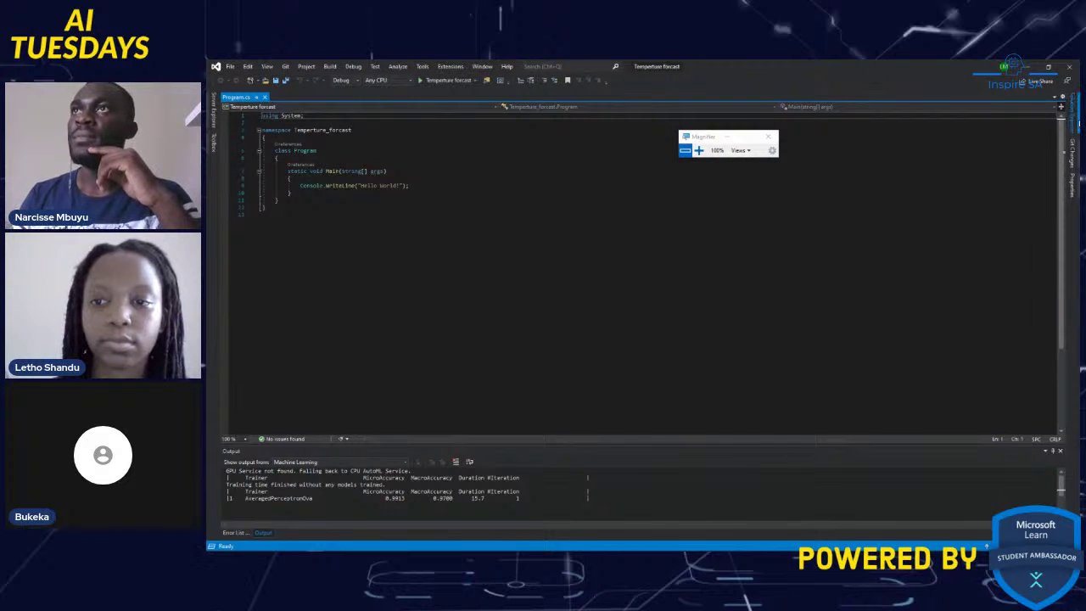
{"action": "right_click", "coordinate": [989, 143]}
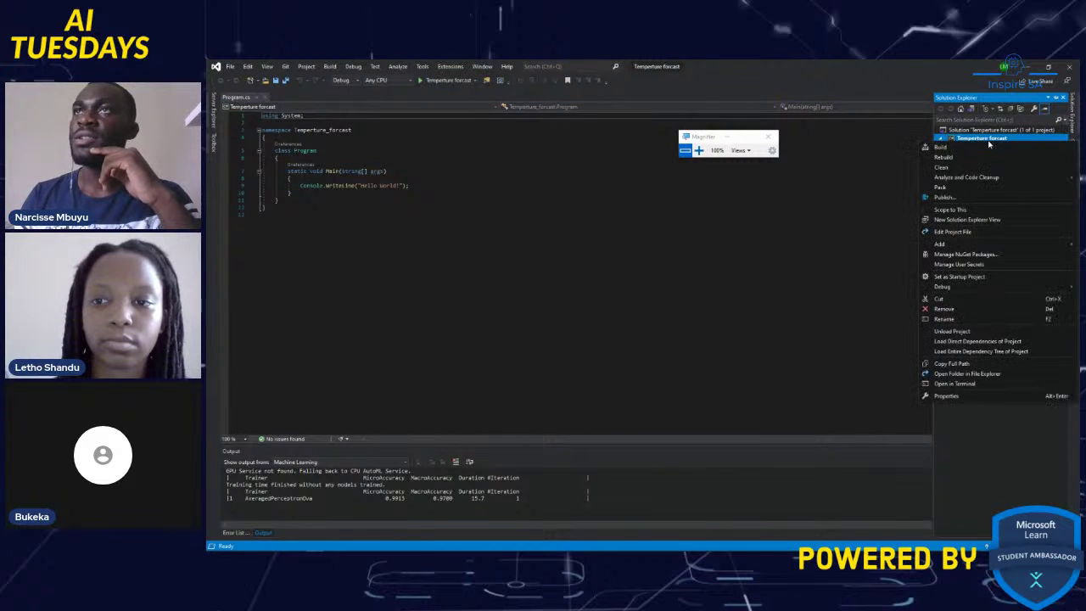
{"action": "mouse_move", "coordinate": [939, 243]}
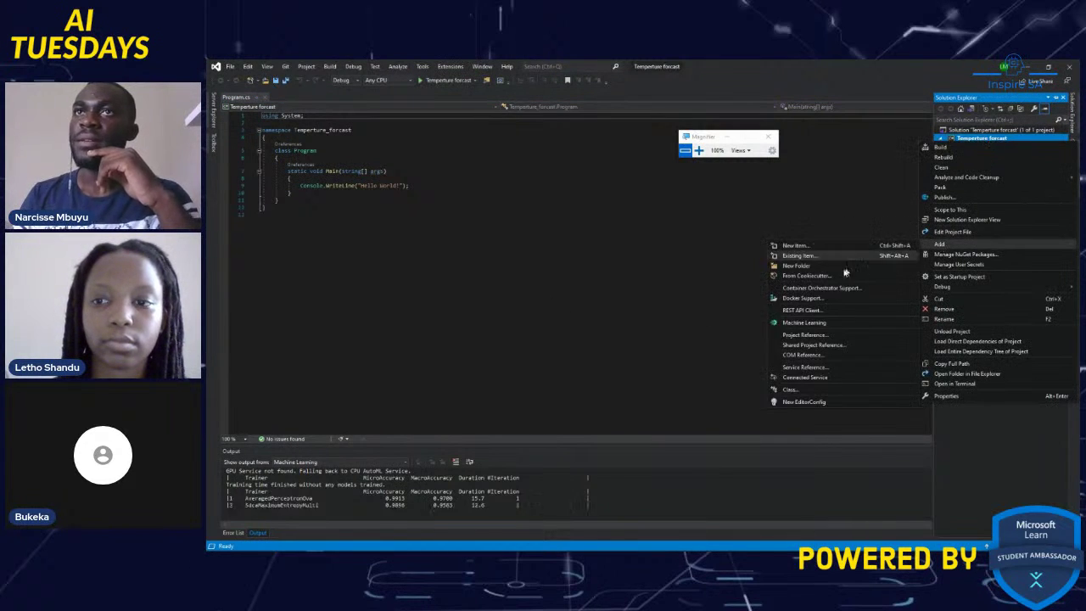
{"action": "left_click", "coordinate": [807, 325]}
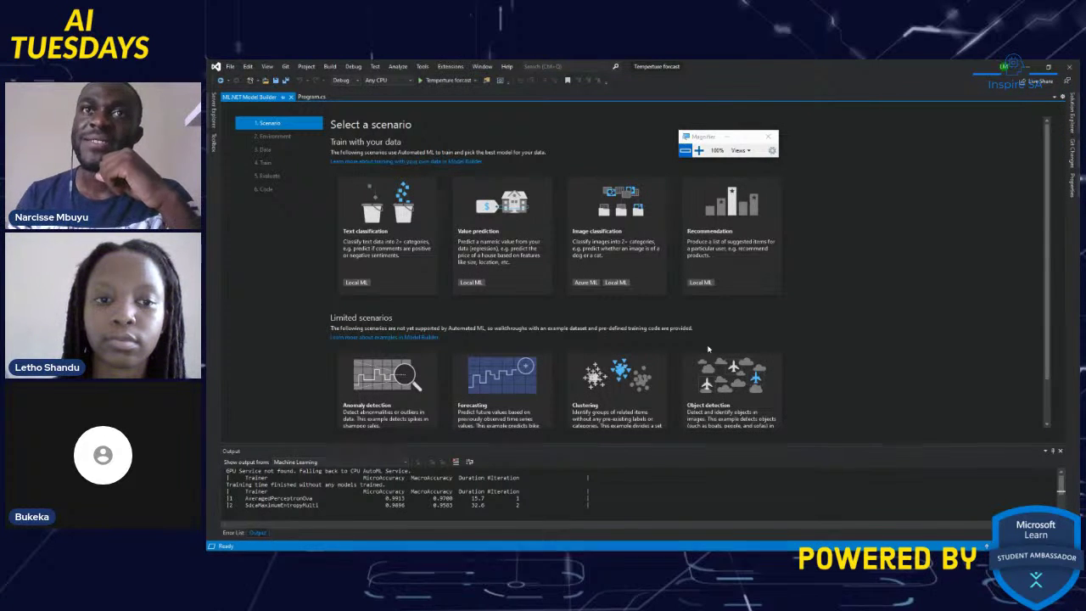
Step: Review the available Model Builder scenarios and choose Value prediction
{"action": "scroll", "coordinate": [666, 310], "scroll_direction": "down", "scroll_amount": 1}
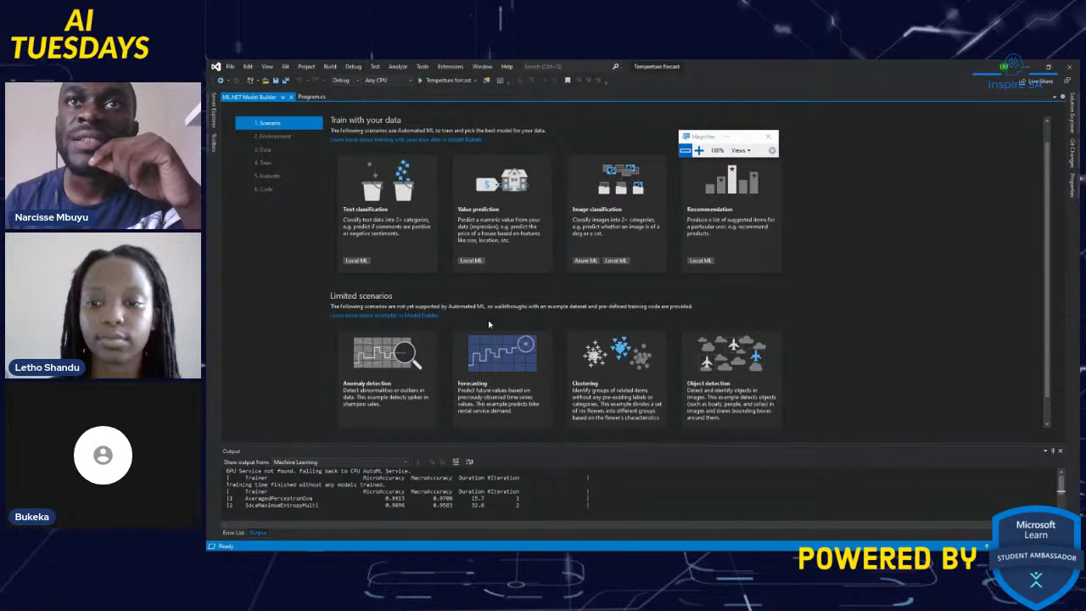
{"action": "scroll", "coordinate": [556, 367], "scroll_direction": "down", "scroll_amount": 1}
{"action": "scroll", "coordinate": [556, 362], "scroll_direction": "up", "scroll_amount": 2}
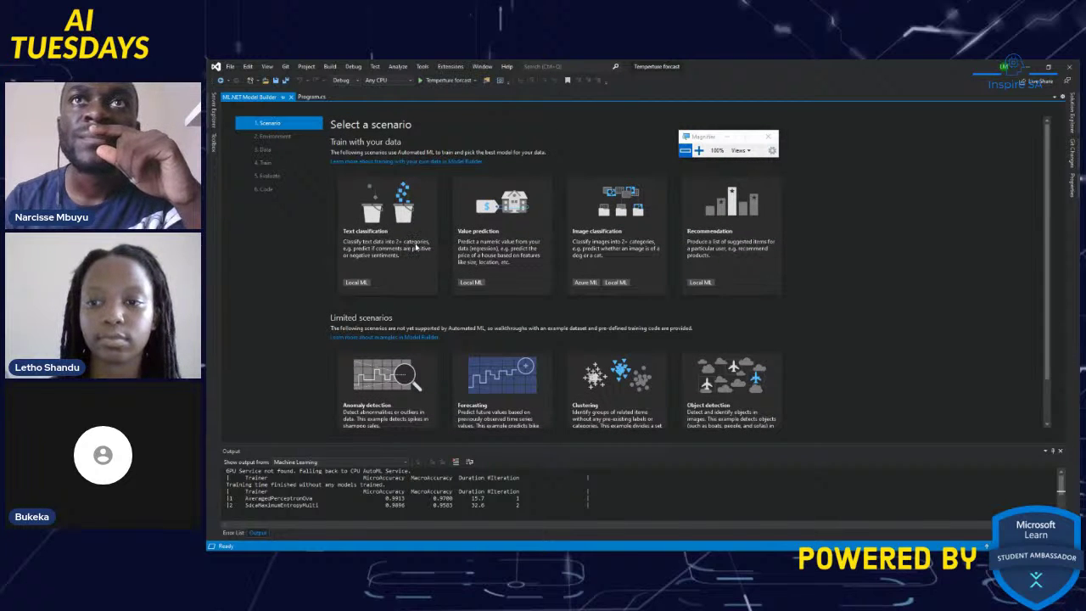
{"action": "left_click", "coordinate": [526, 244]}
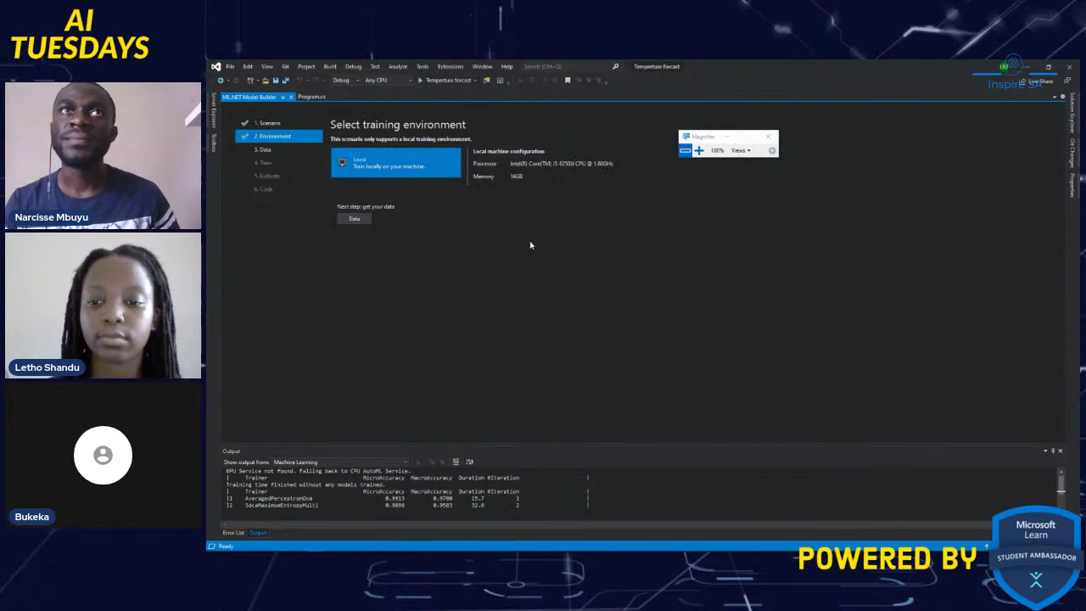
{"action": "left_click", "coordinate": [268, 123]}
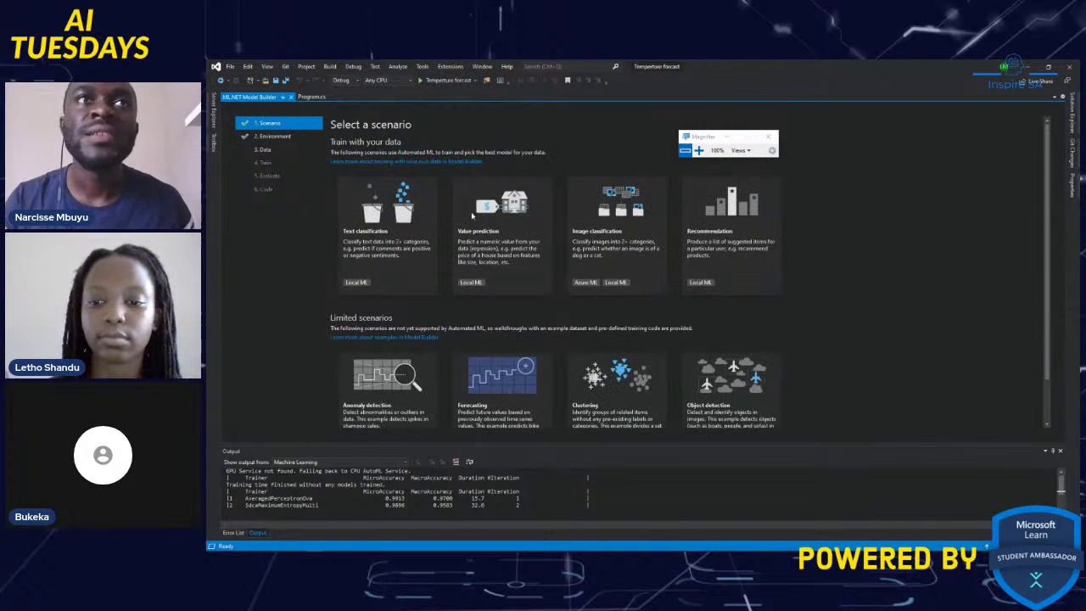
{"action": "left_click", "coordinate": [510, 252]}
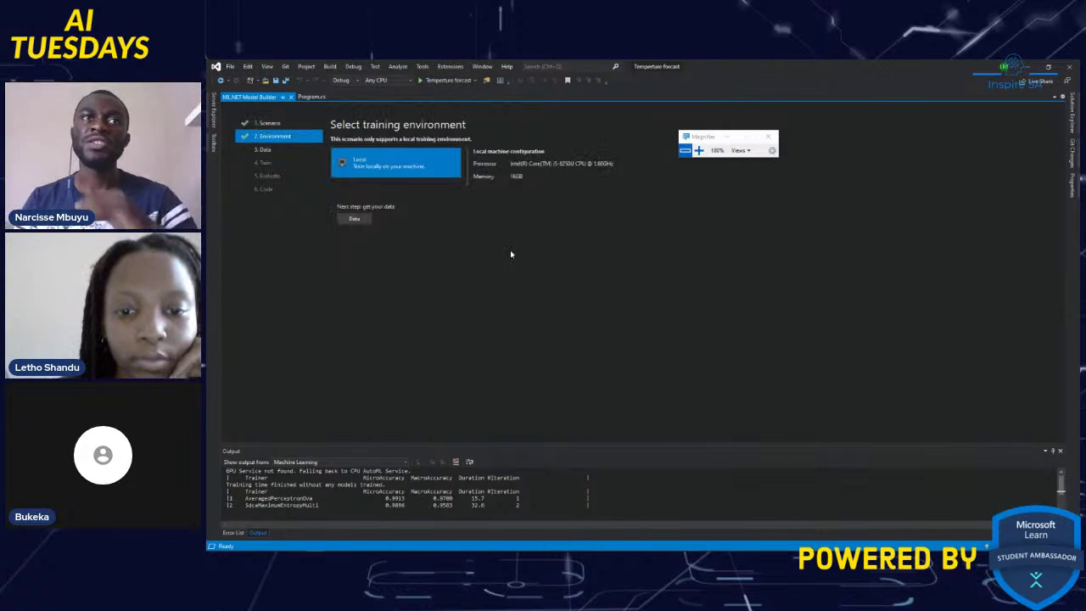
Step: Keep the local training environment and load city_temperature from AI Tuesday's Tempetuare subfolder as the data source
{"action": "left_click", "coordinate": [356, 219]}
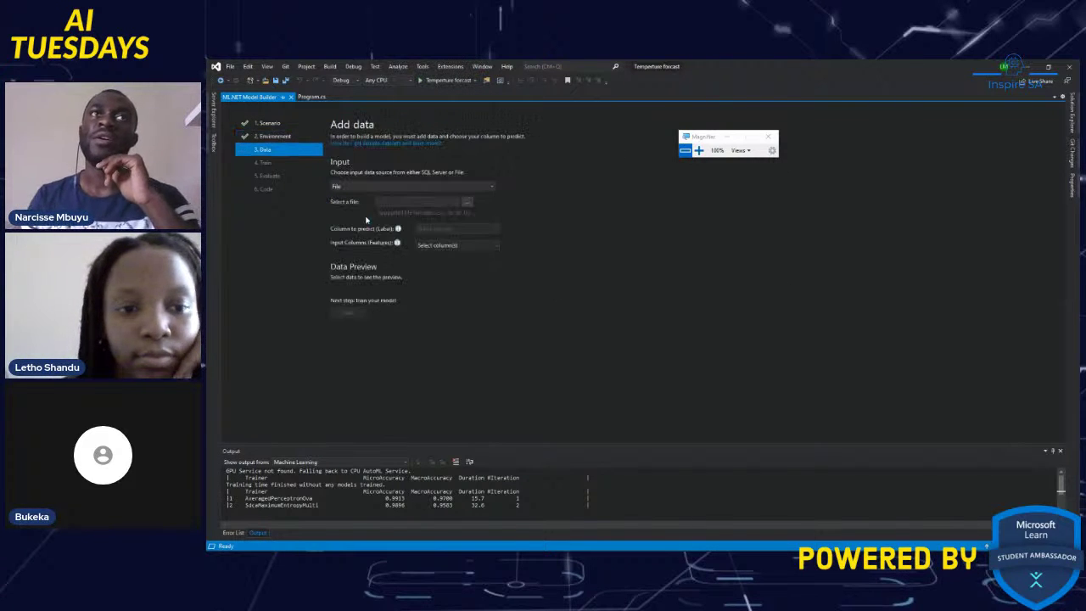
{"action": "left_click", "coordinate": [468, 202]}
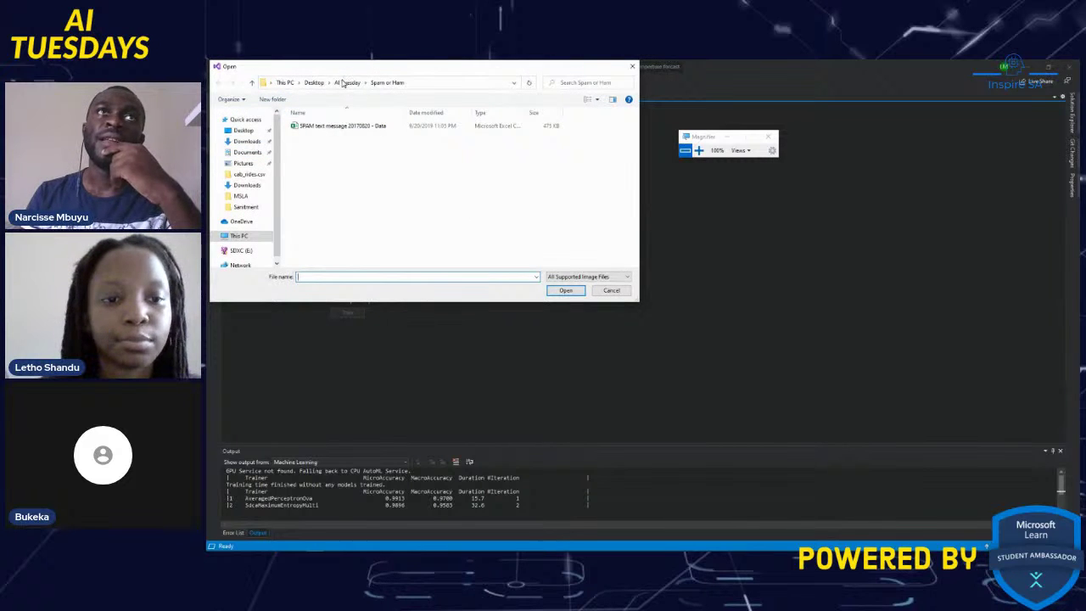
{"action": "left_click", "coordinate": [345, 82]}
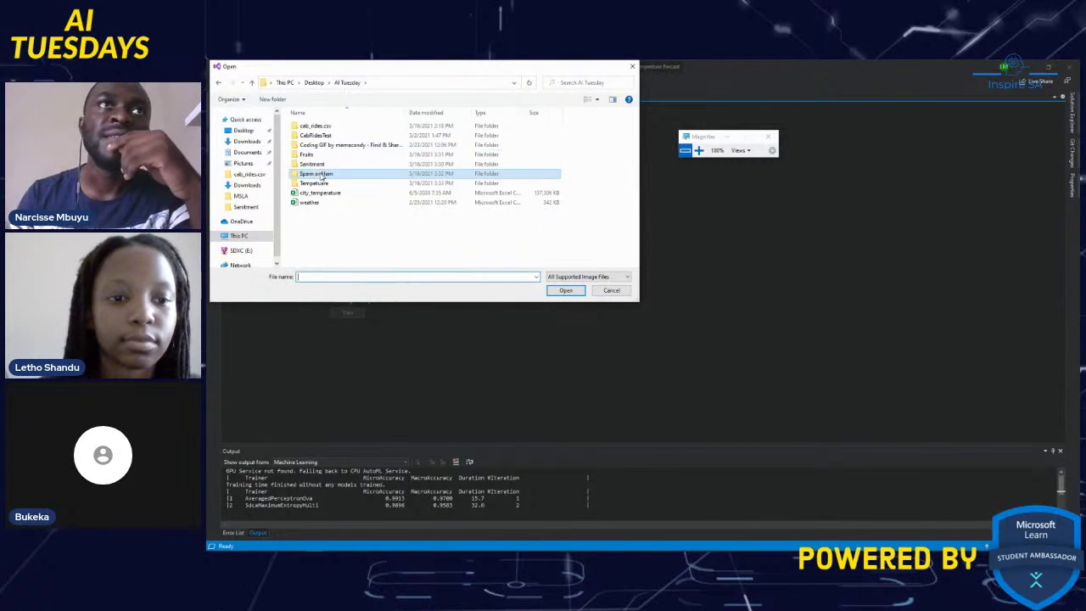
{"action": "double_click", "coordinate": [316, 184]}
{"action": "left_click", "coordinate": [331, 126]}
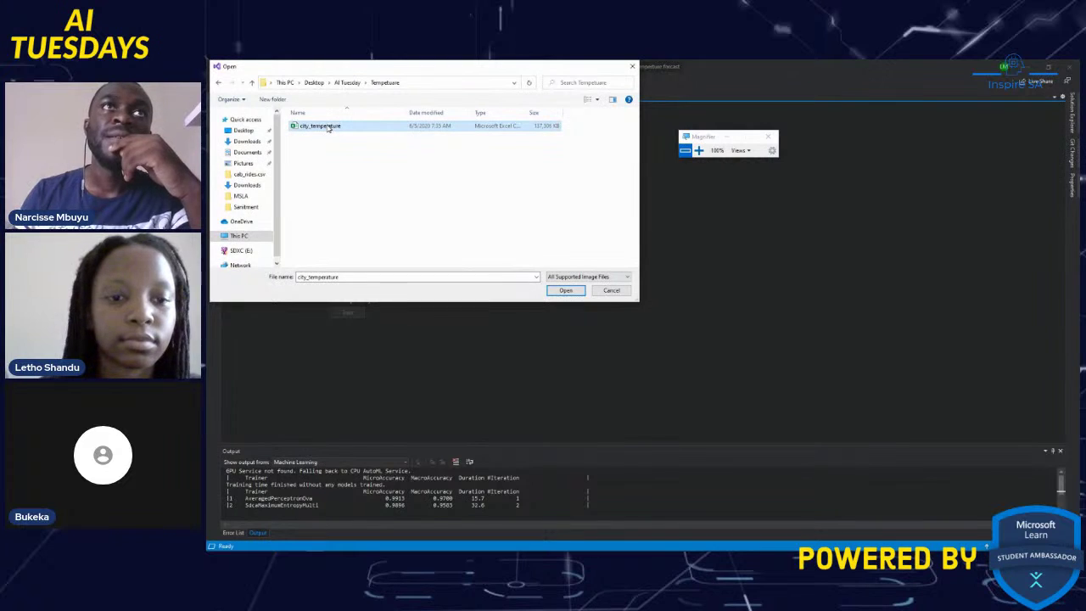
{"action": "left_click", "coordinate": [617, 291]}
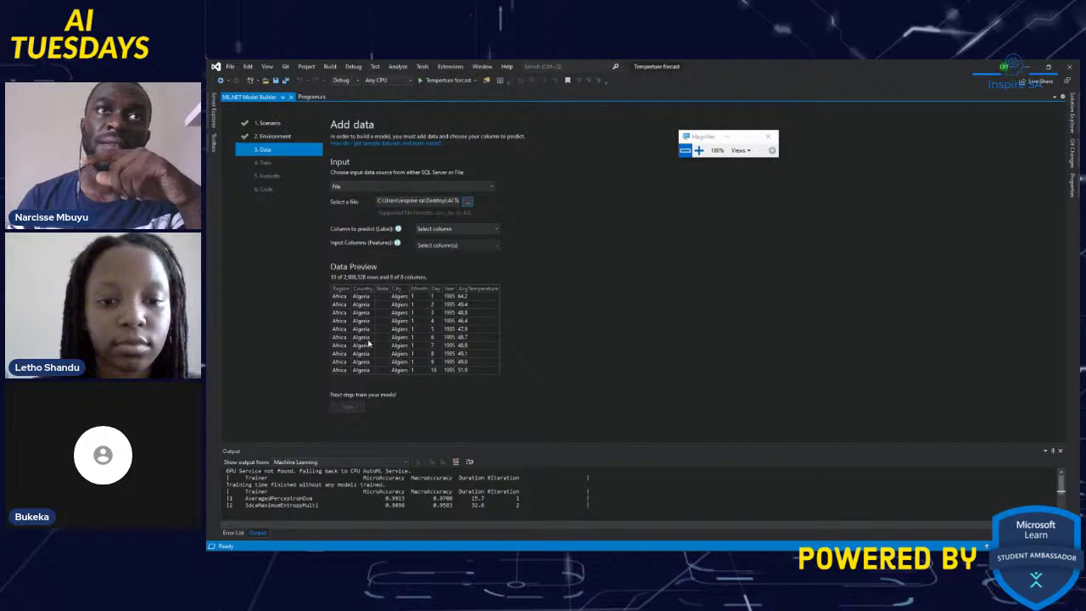
Step: Set AvgTemperature as the column to predict
{"action": "left_click", "coordinate": [486, 228]}
{"action": "left_click", "coordinate": [496, 229]}
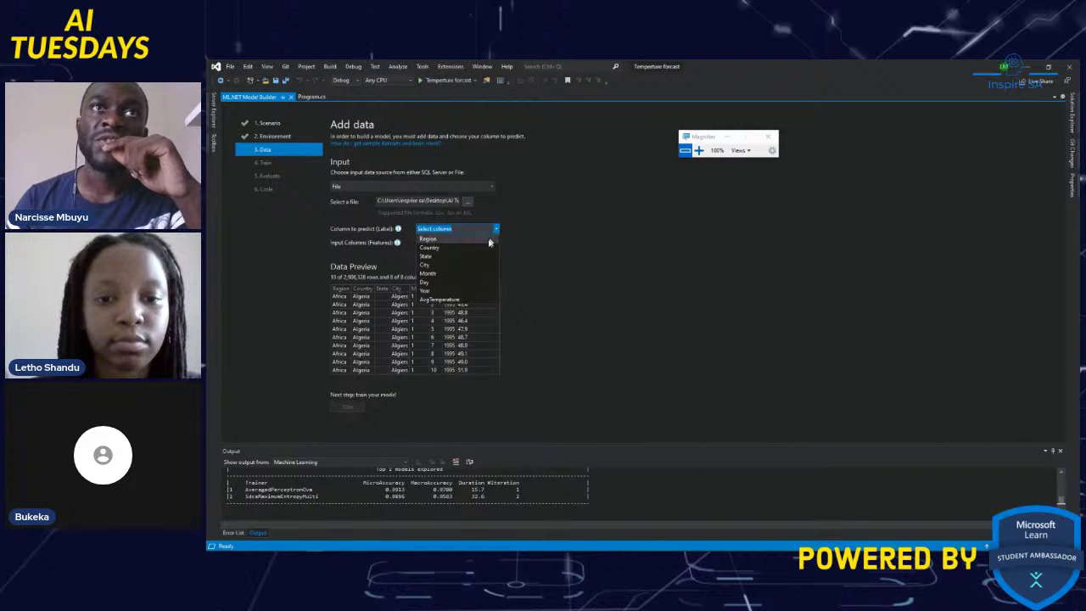
{"action": "left_click", "coordinate": [492, 299]}
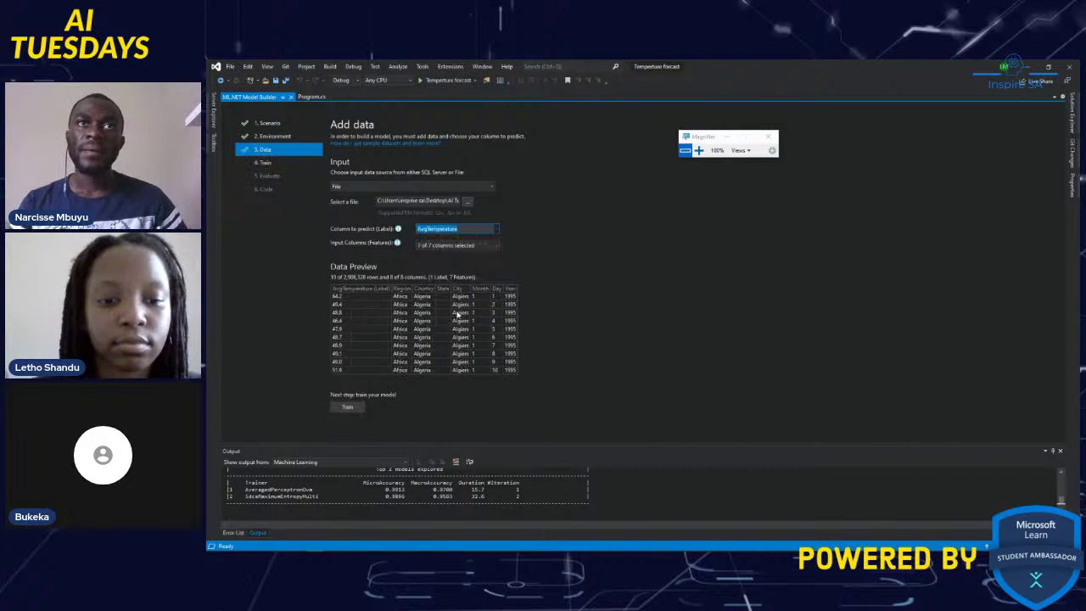
Step: Exclude State from the input columns, keeping the other six features, and proceed to the training stage
{"action": "left_click", "coordinate": [493, 247]}
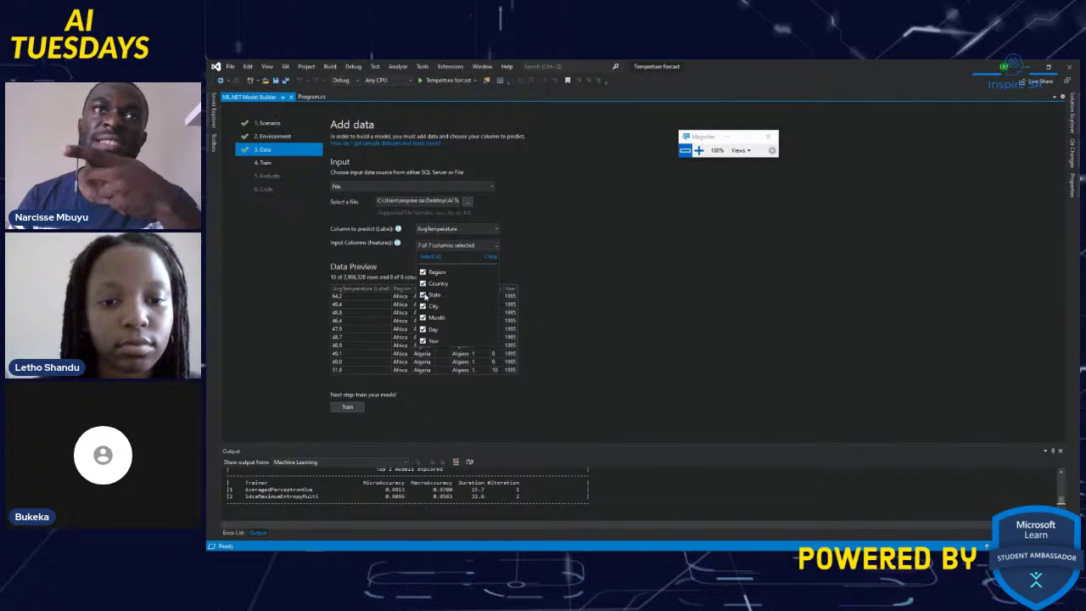
{"action": "left_click", "coordinate": [423, 295]}
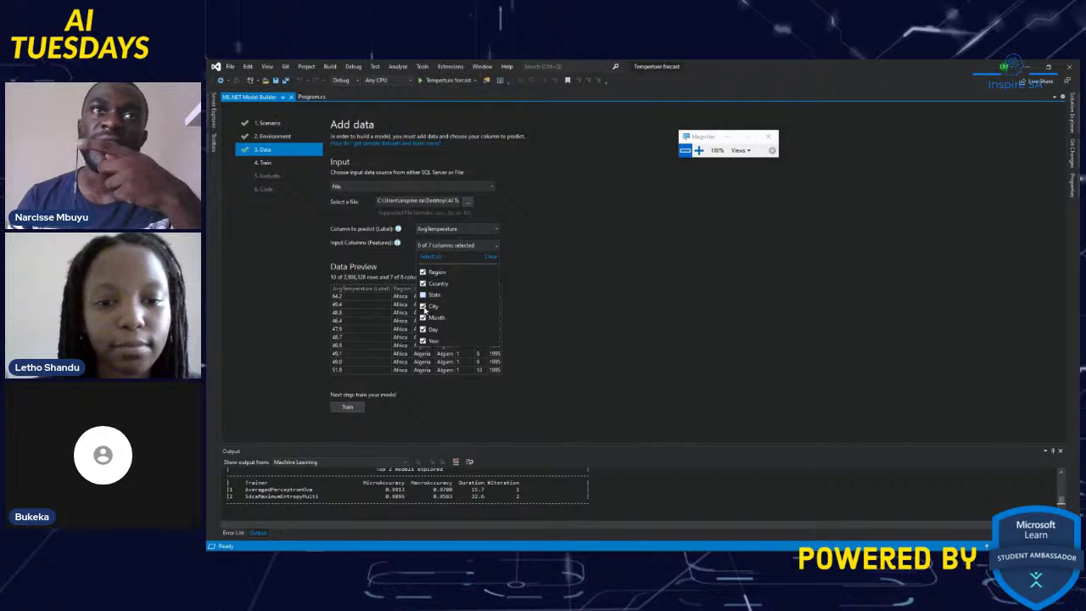
{"action": "left_click", "coordinate": [425, 307]}
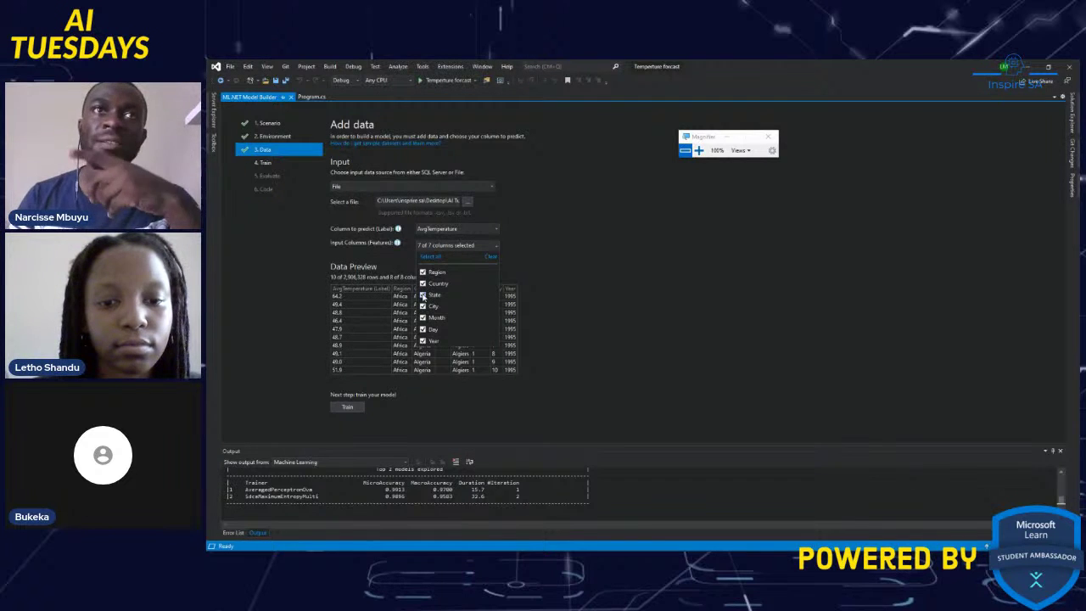
{"action": "left_click", "coordinate": [424, 295]}
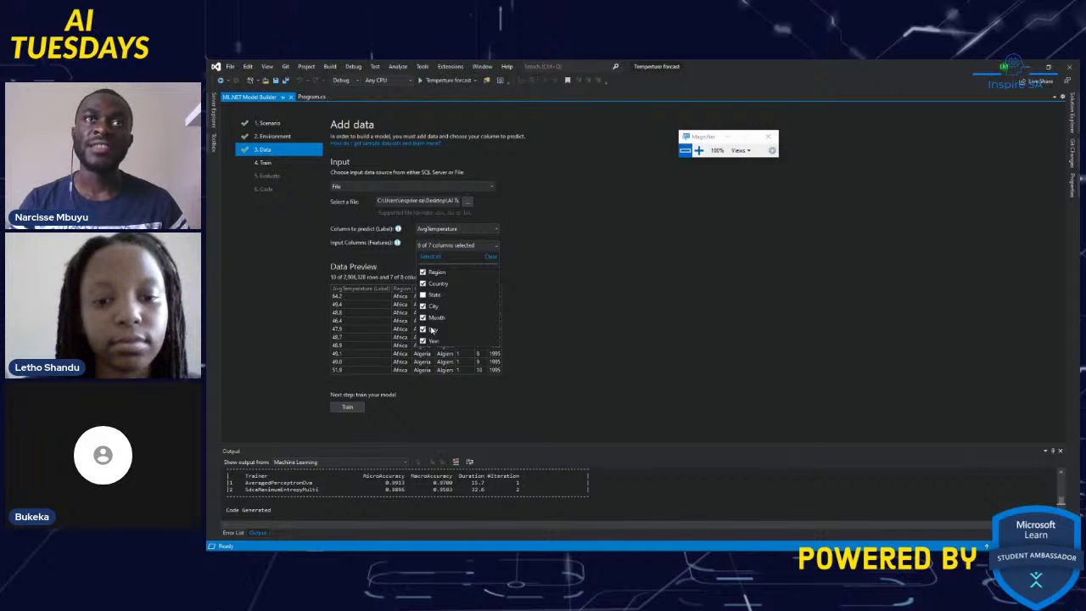
{"action": "left_click", "coordinate": [590, 292]}
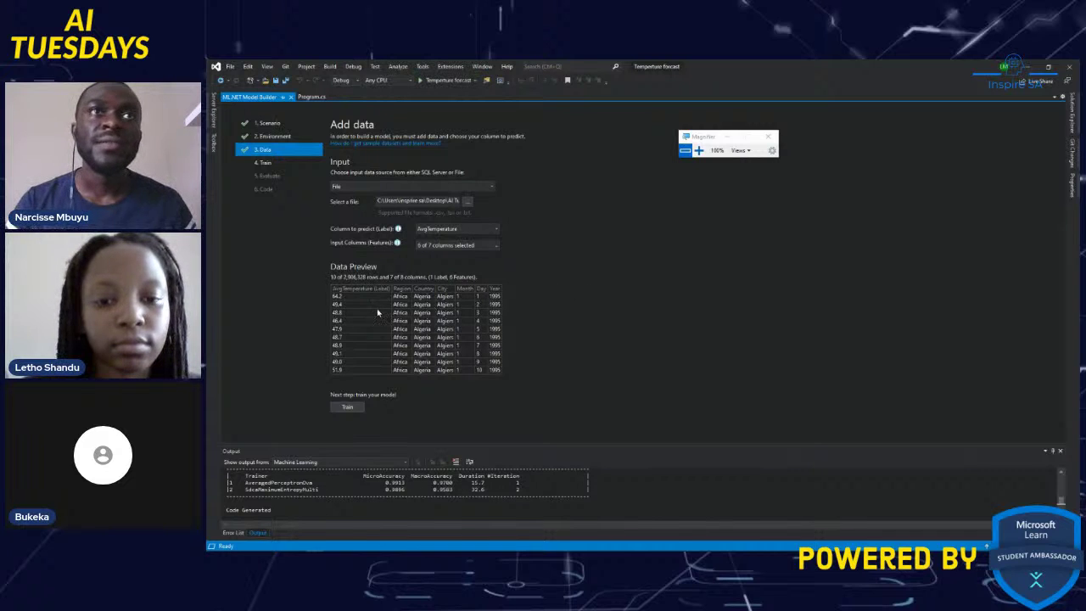
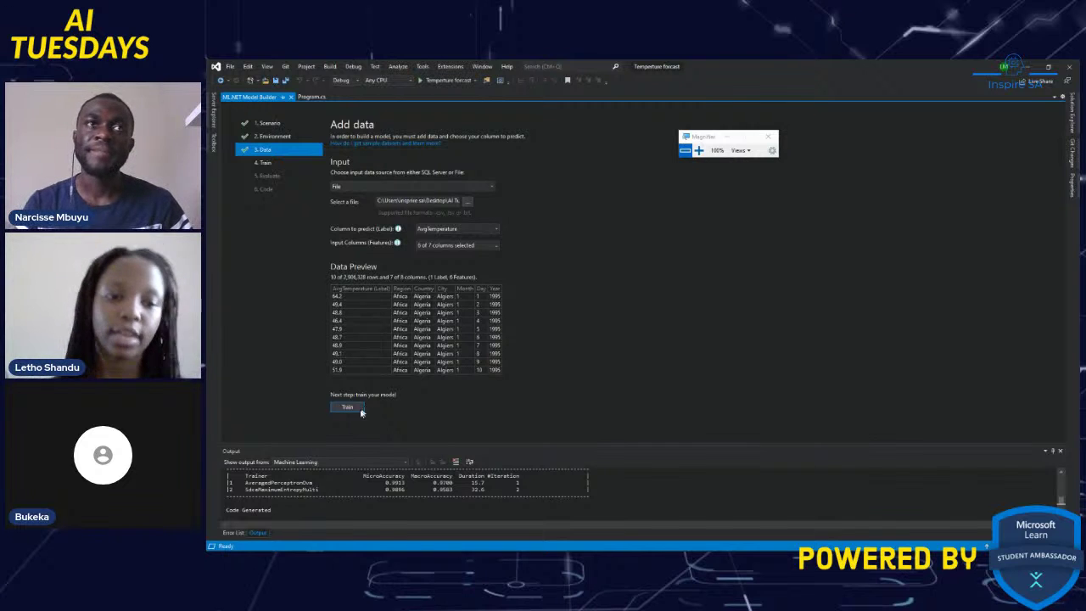
{"action": "left_click", "coordinate": [348, 407]}
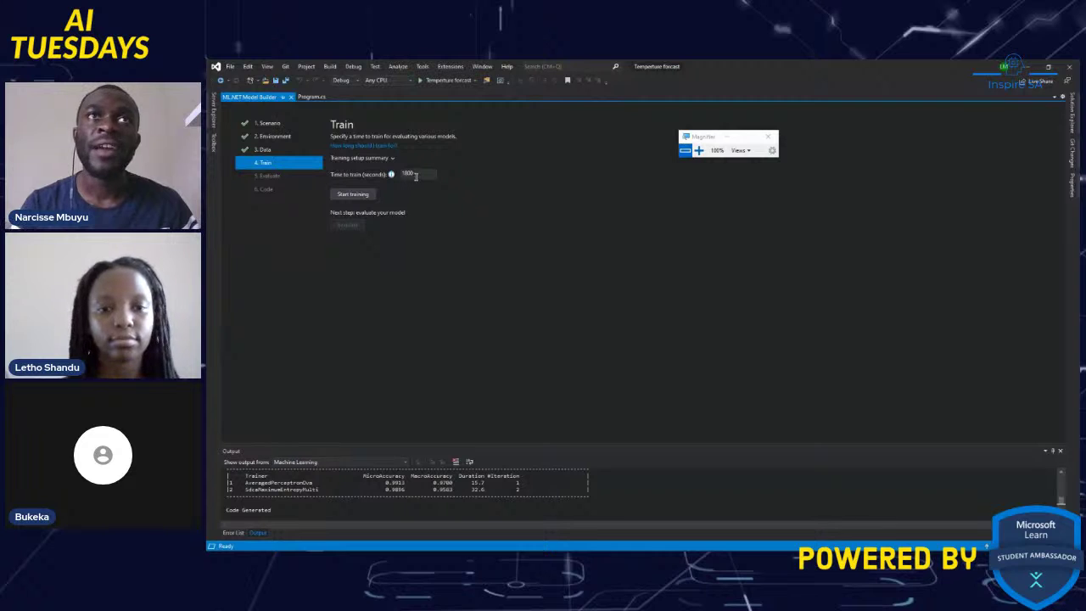
Step: Try training the temperature model for 1800 seconds and again for 500 seconds
{"action": "left_click", "coordinate": [367, 197]}
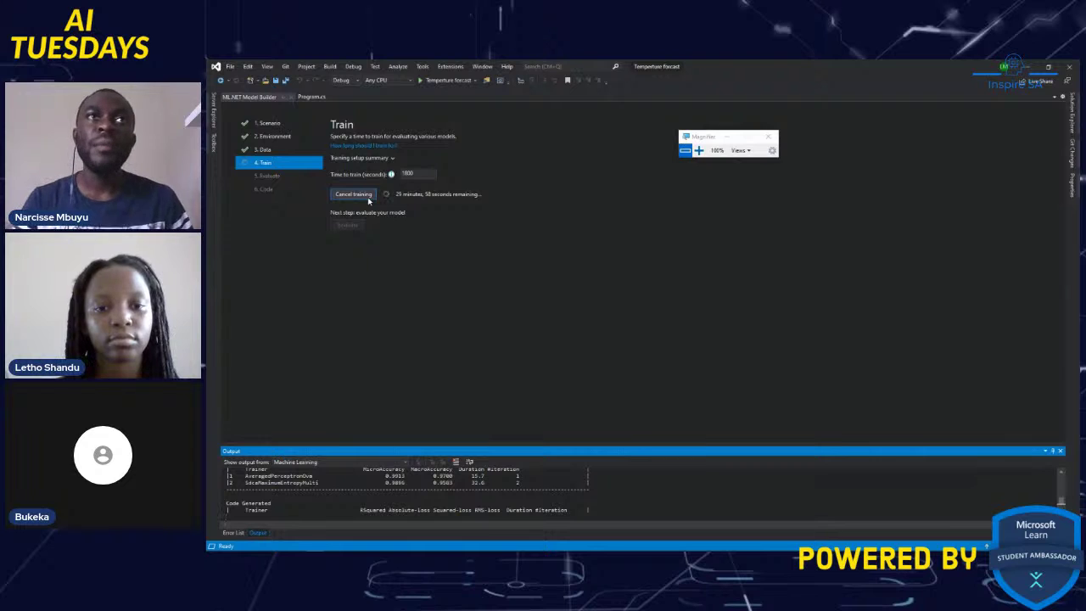
{"action": "left_click", "coordinate": [367, 197]}
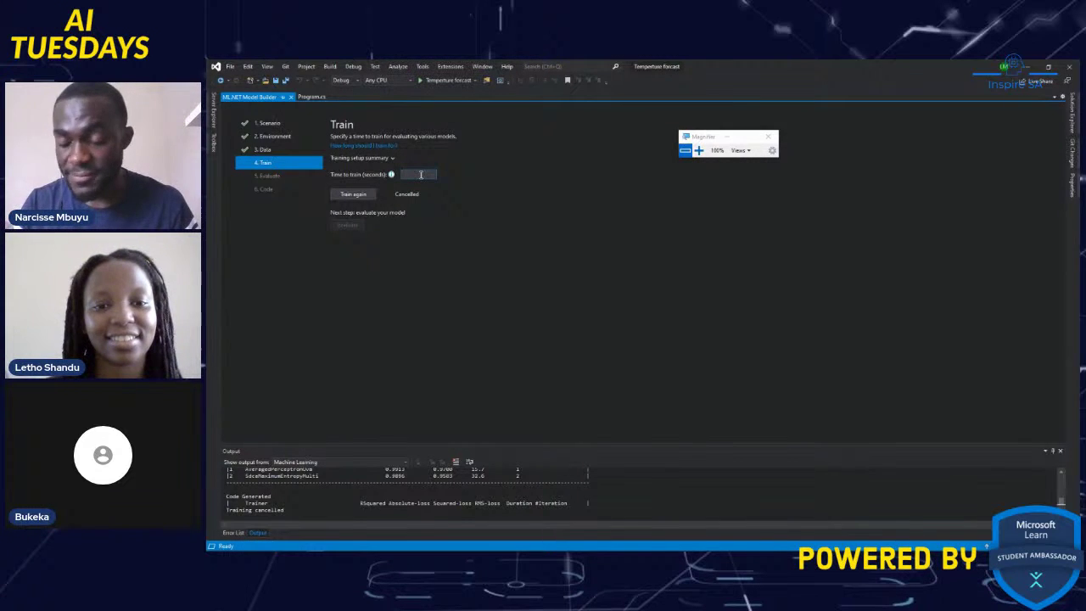
{"action": "type", "text": "300"}
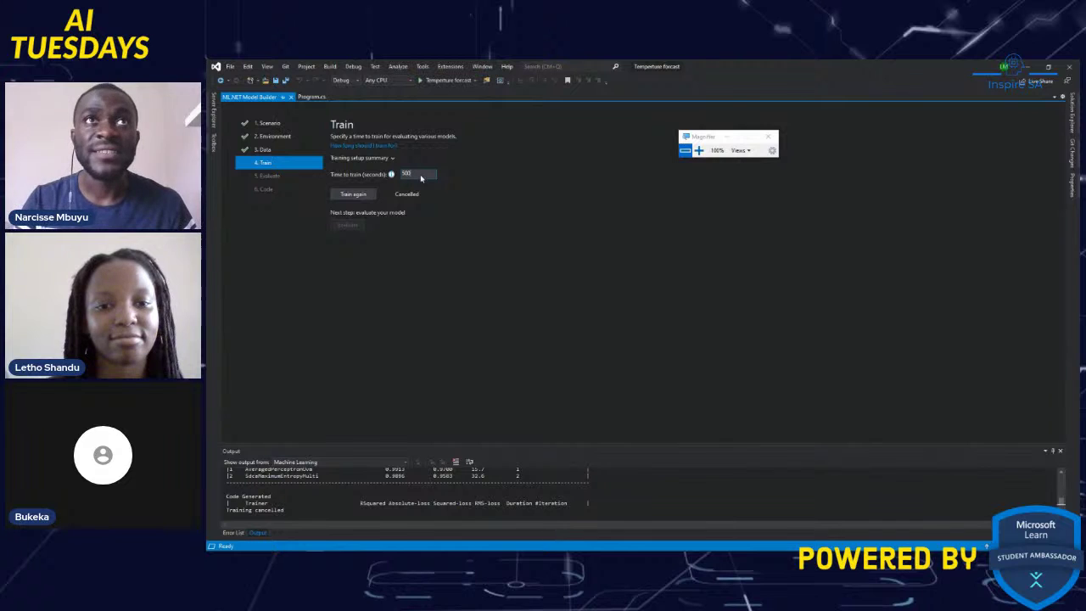
{"action": "left_click", "coordinate": [367, 197]}
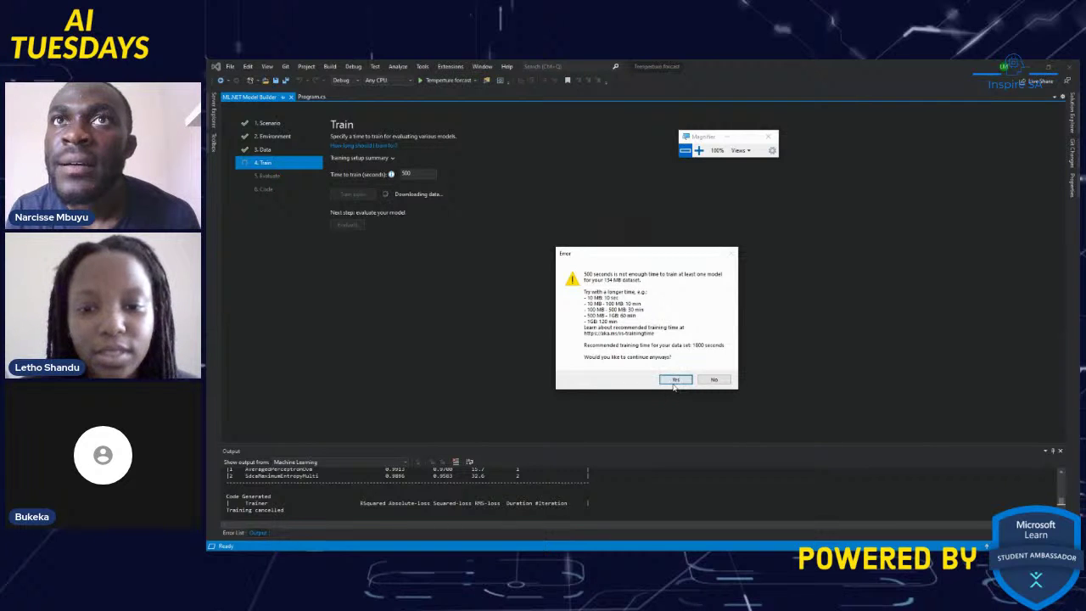
{"action": "left_click", "coordinate": [699, 150]}
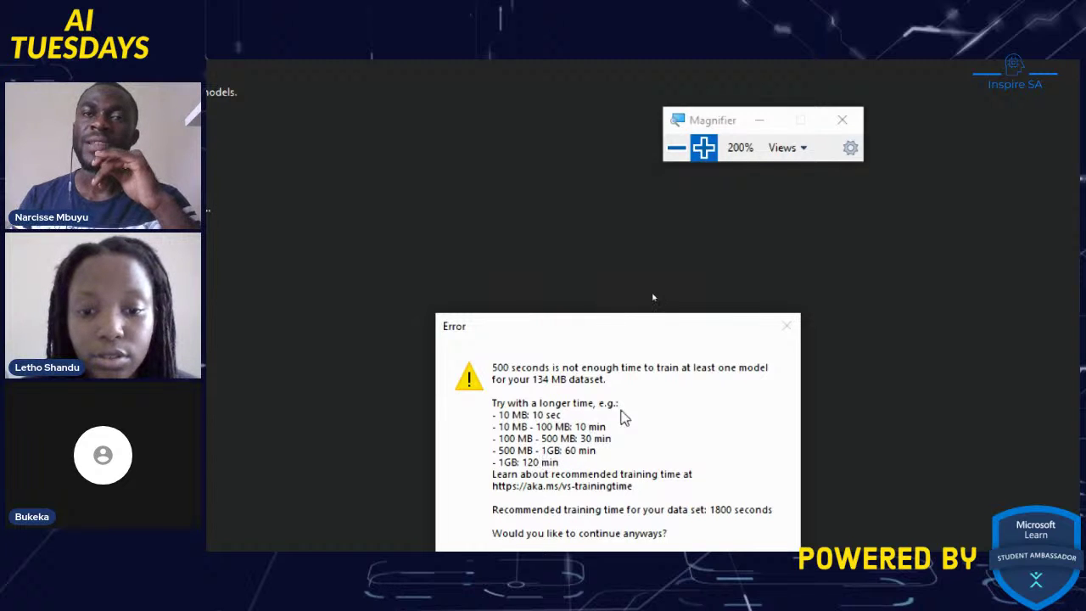
{"action": "left_click", "coordinate": [677, 156]}
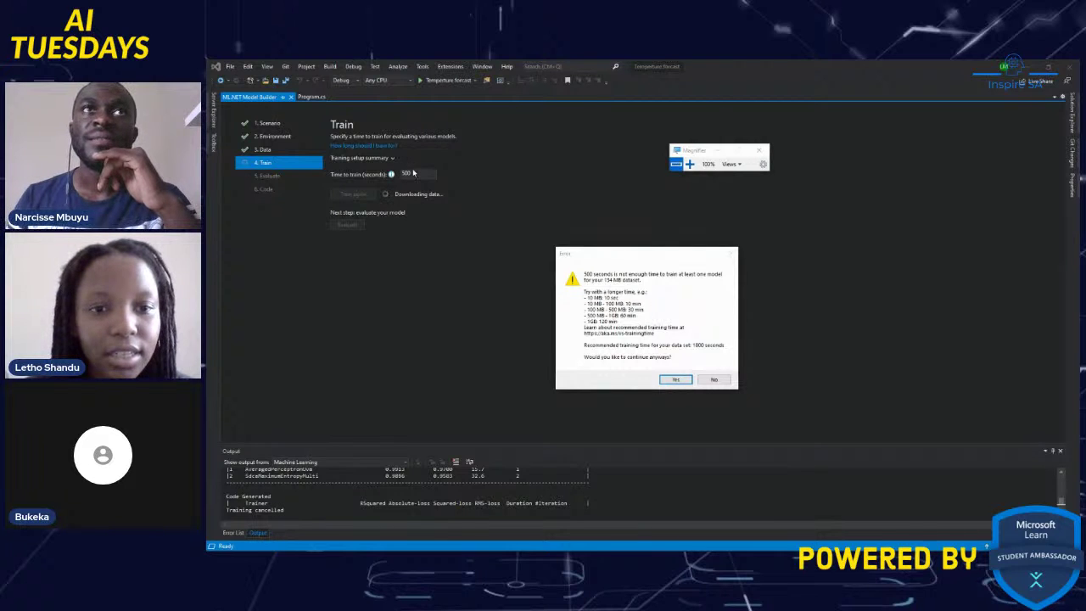
{"action": "left_click", "coordinate": [724, 381]}
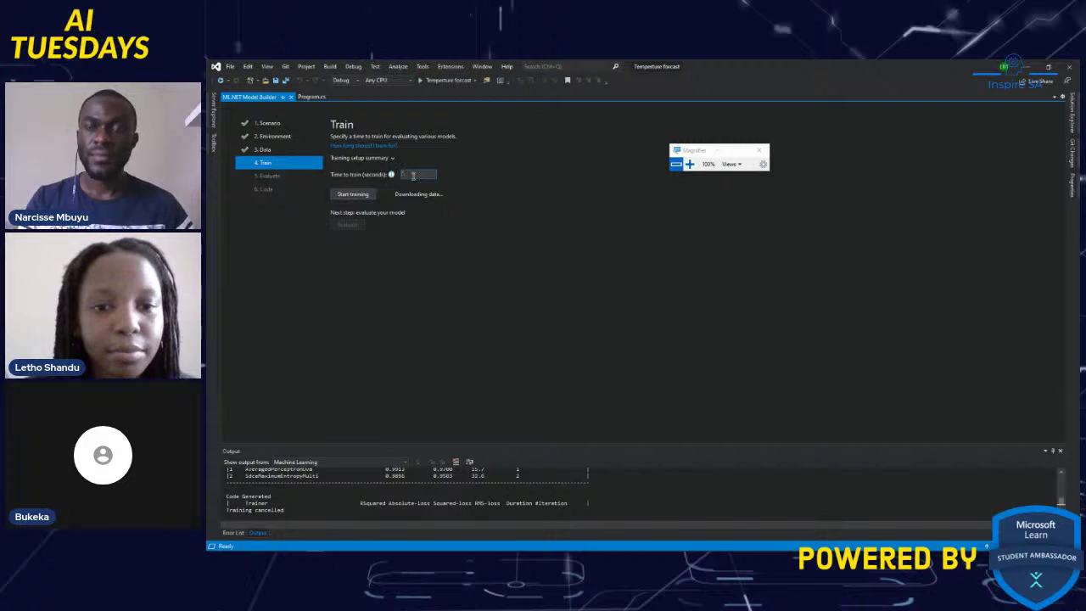
Step: Set the training time to 600 seconds and start training the temperature model, accepting the shorter-than-recommended time
{"action": "left_click", "coordinate": [362, 194]}
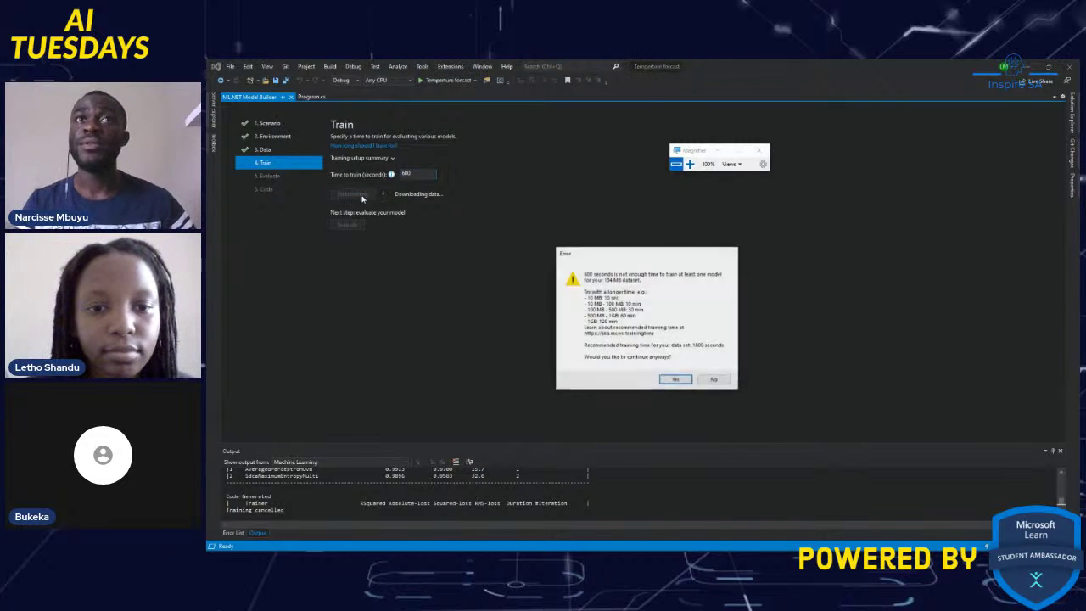
{"action": "left_click", "coordinate": [682, 379]}
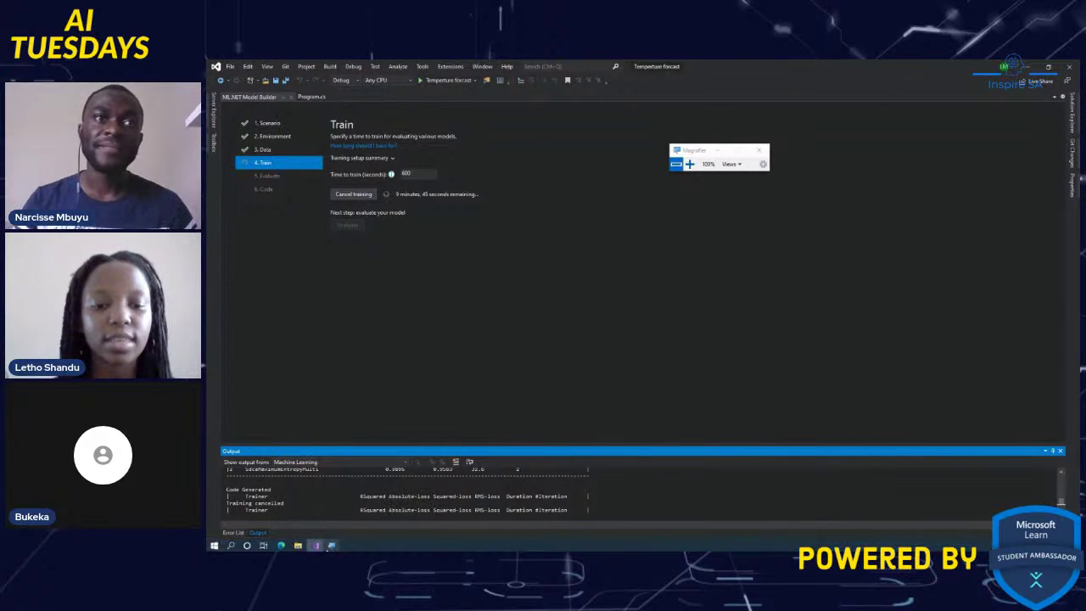
{"action": "left_click", "coordinate": [314, 544]}
{"action": "left_click", "coordinate": [315, 544]}
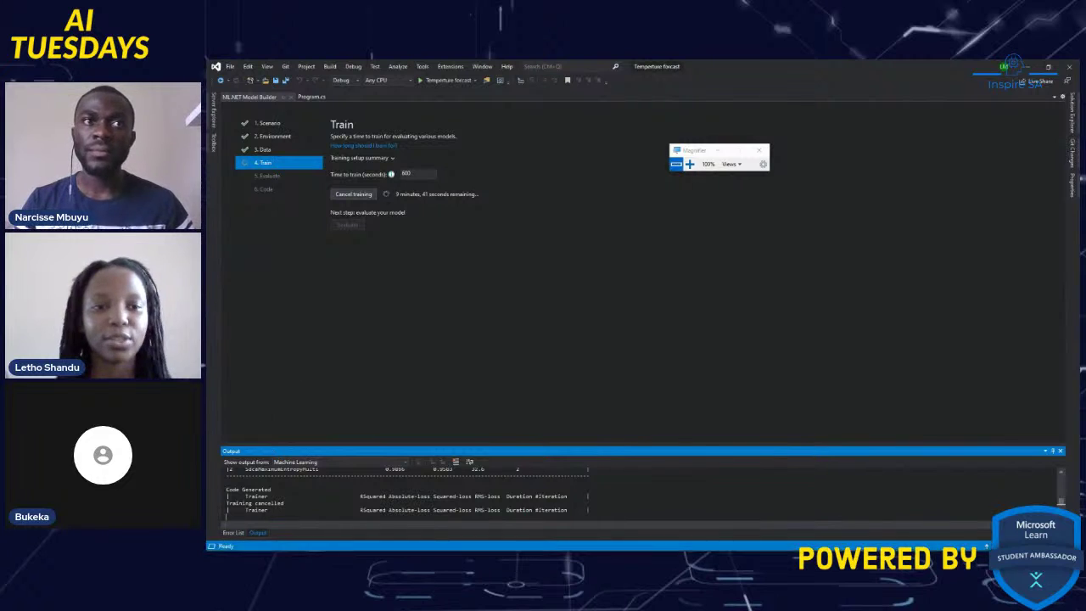
{"action": "left_click", "coordinate": [315, 544]}
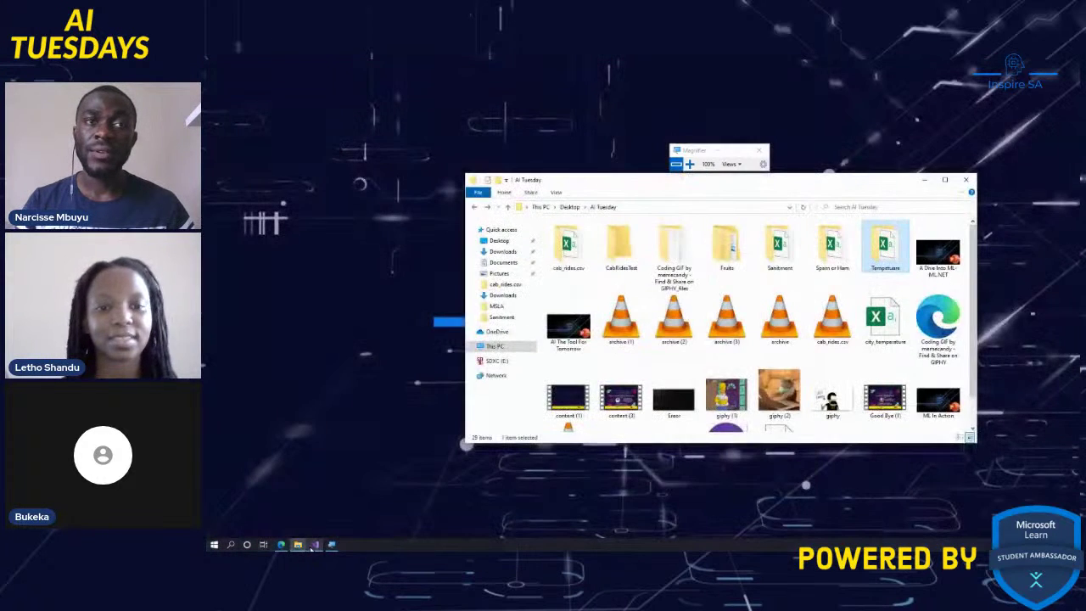
{"action": "left_click", "coordinate": [315, 544]}
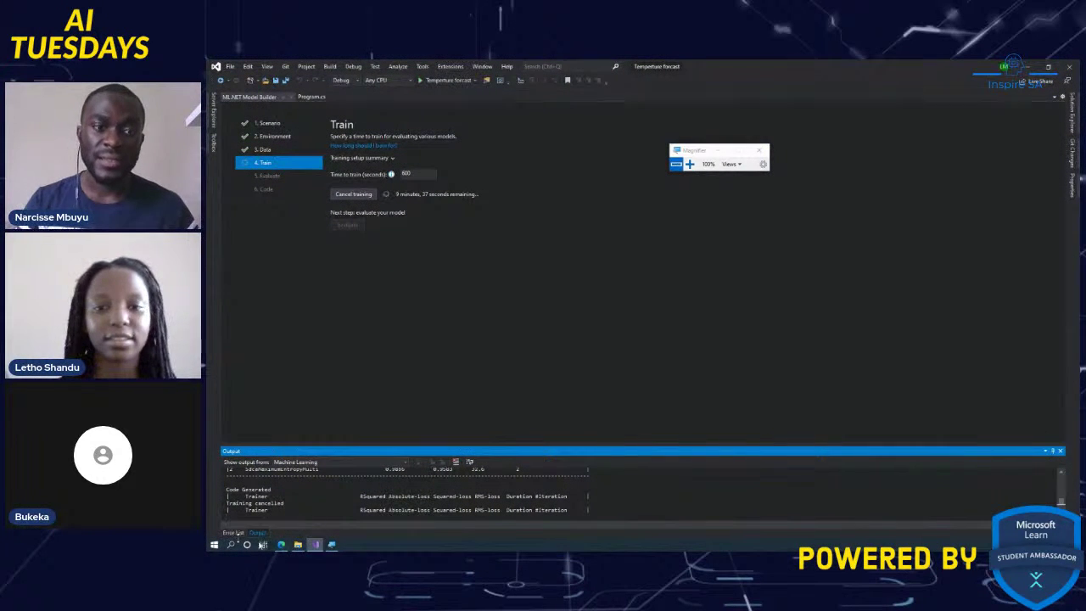
{"action": "left_click", "coordinate": [315, 544]}
{"action": "left_click", "coordinate": [318, 546]}
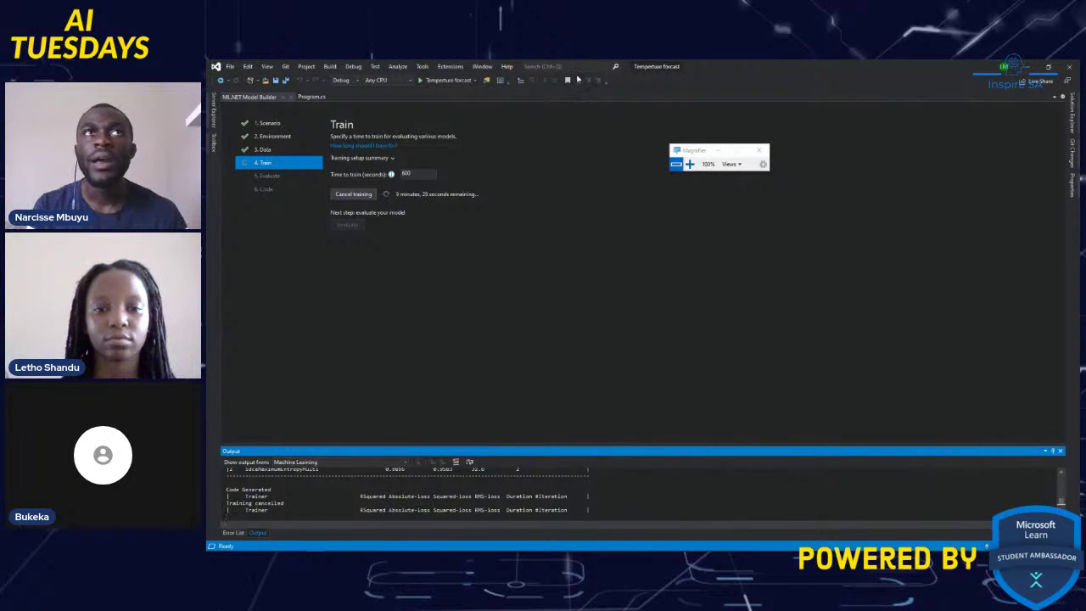
{"action": "left_click_drag", "start_coordinate": [732, 66], "coordinate": [744, 159]}
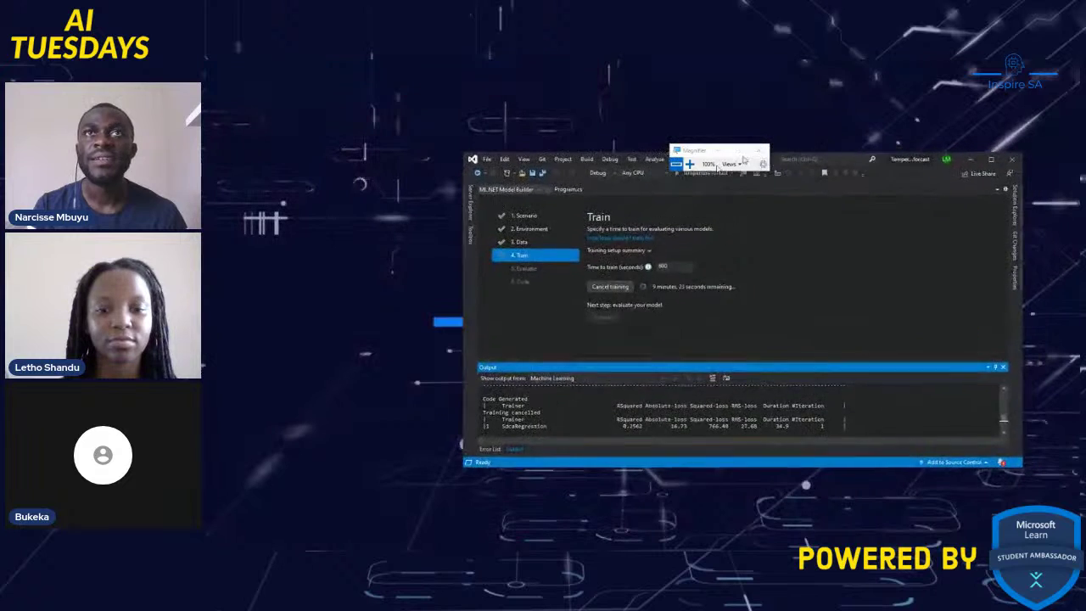
{"action": "double_click", "coordinate": [931, 165]}
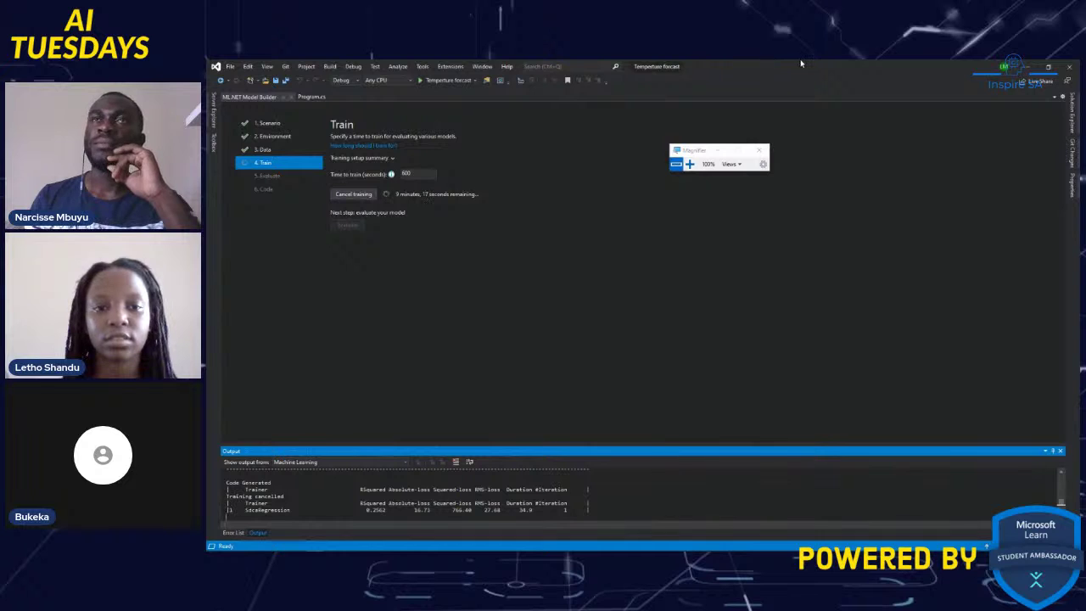
{"action": "left_click_drag", "start_coordinate": [802, 65], "coordinate": [695, 125]}
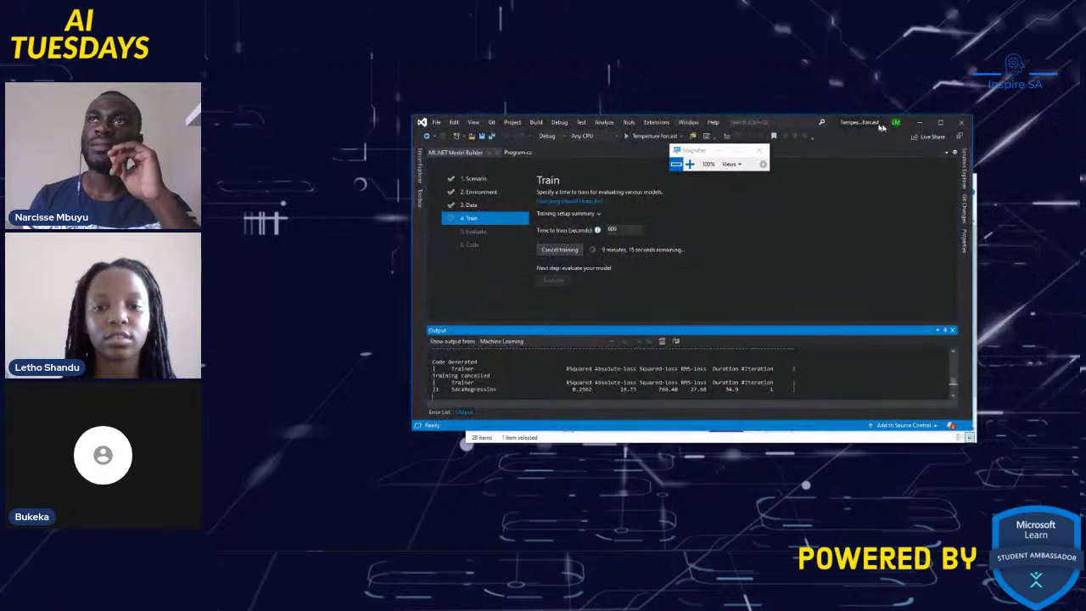
{"action": "left_click", "coordinate": [941, 125]}
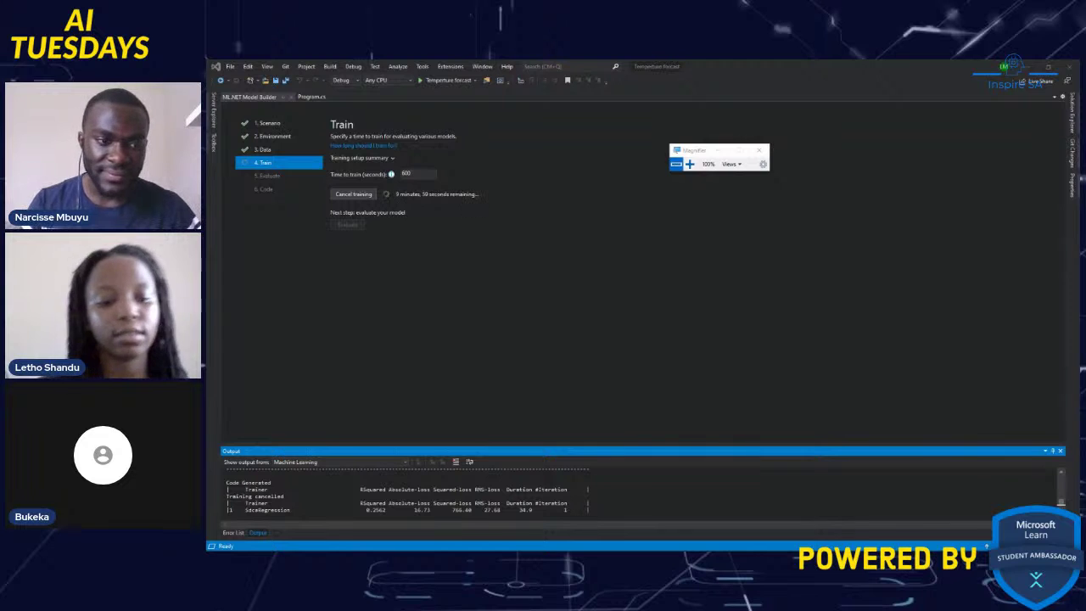
Step: Switch to File Explorer and navigate on the C: drive to the source\repos folder inside the user's profile folder
{"action": "key", "text": "alt+Tab"}
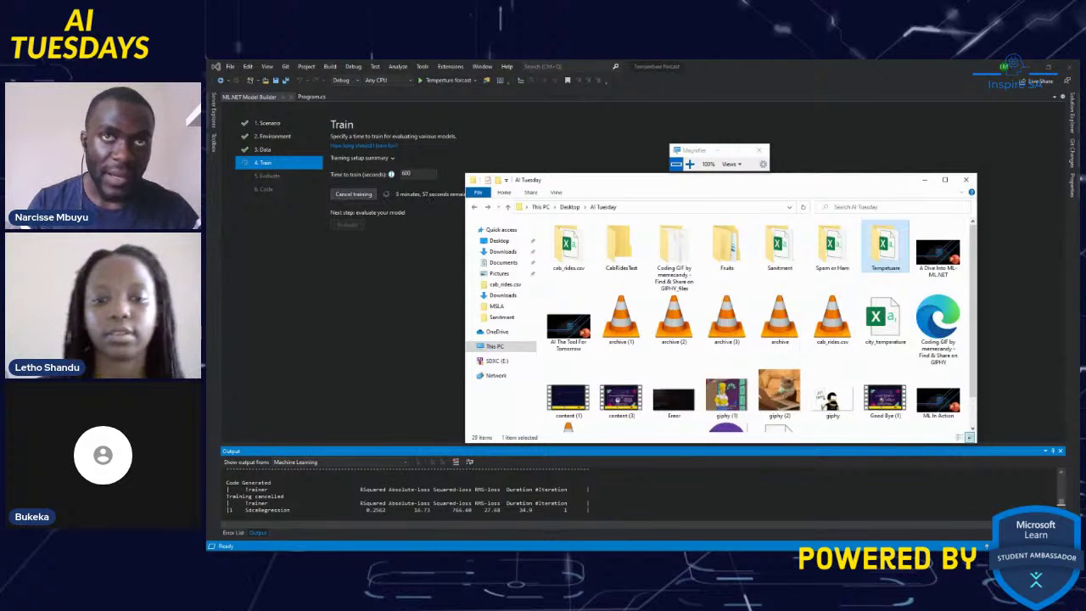
{"action": "left_click", "coordinate": [495, 346]}
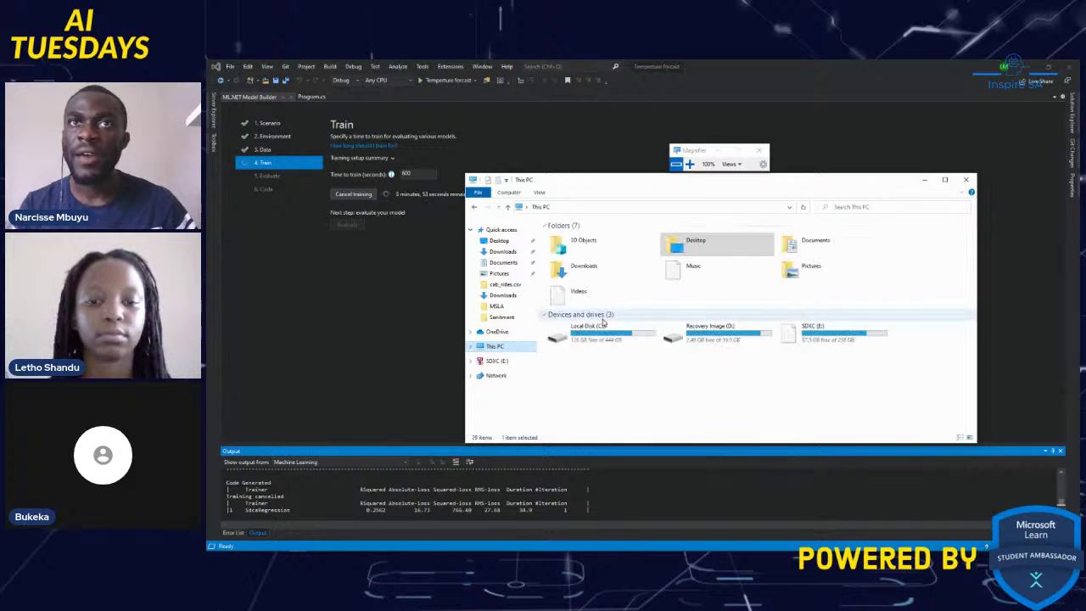
{"action": "double_click", "coordinate": [631, 345]}
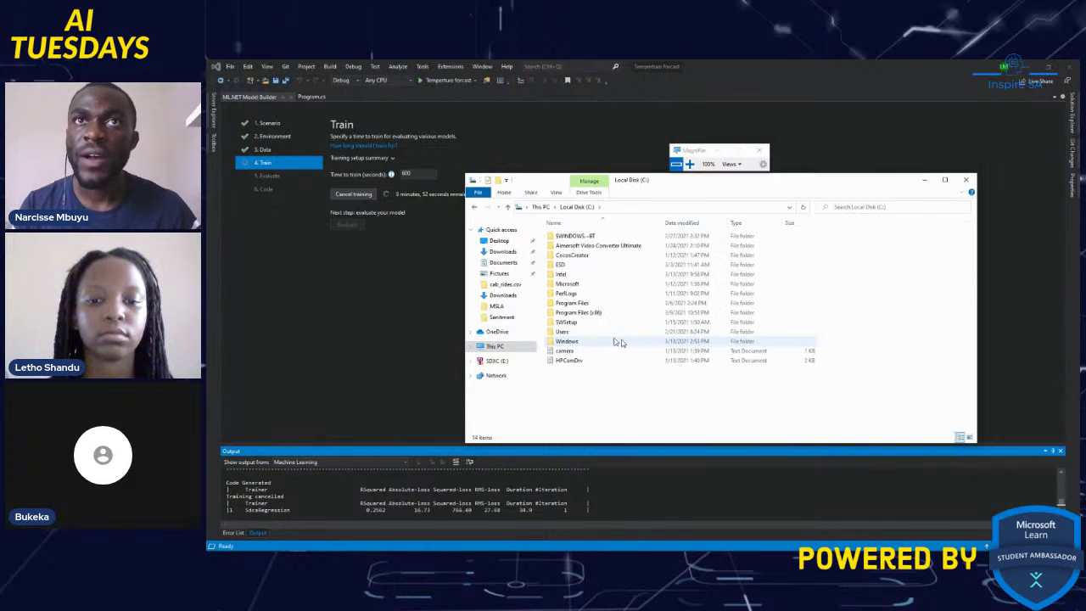
{"action": "left_click", "coordinate": [567, 331]}
{"action": "double_click", "coordinate": [567, 332]}
{"action": "double_click", "coordinate": [575, 245]}
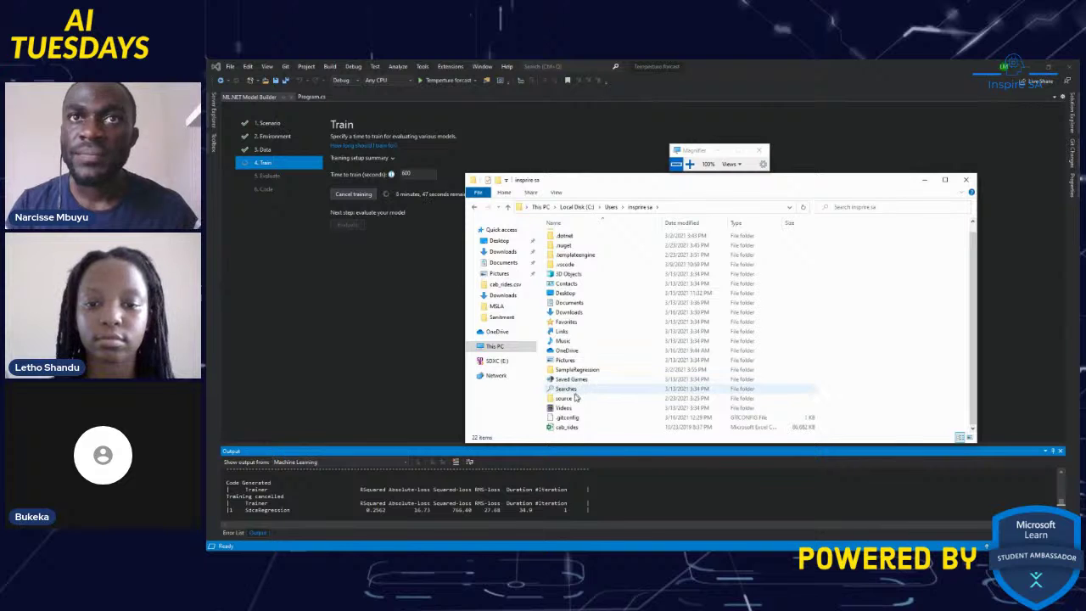
{"action": "double_click", "coordinate": [574, 406]}
{"action": "double_click", "coordinate": [591, 237]}
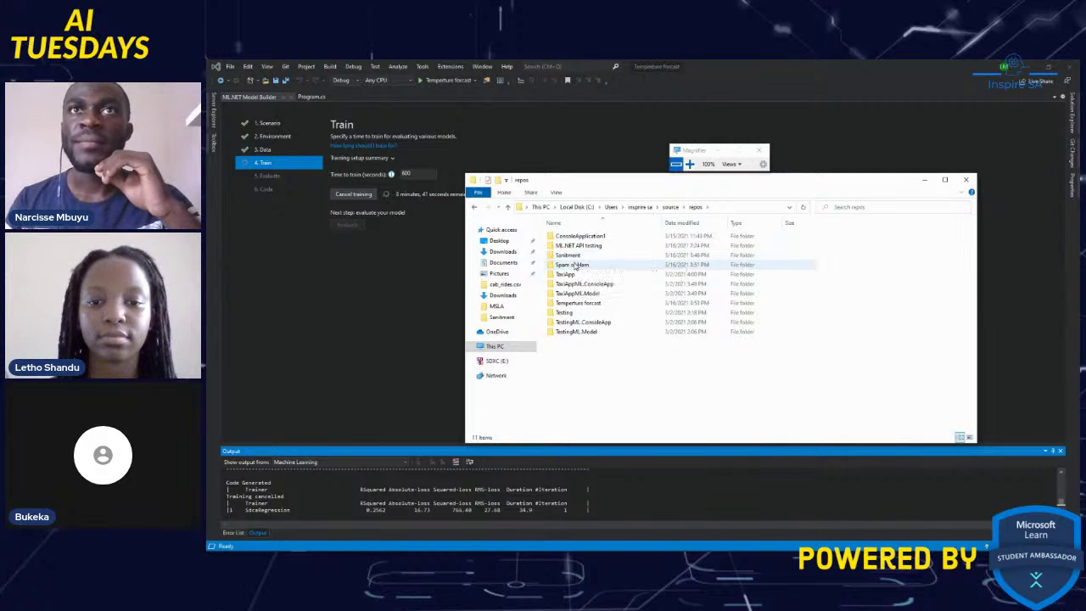
Step: Open the Spam or Ham.sln solution from the Spam or Ham project folder in Visual Studio
{"action": "double_click", "coordinate": [574, 265]}
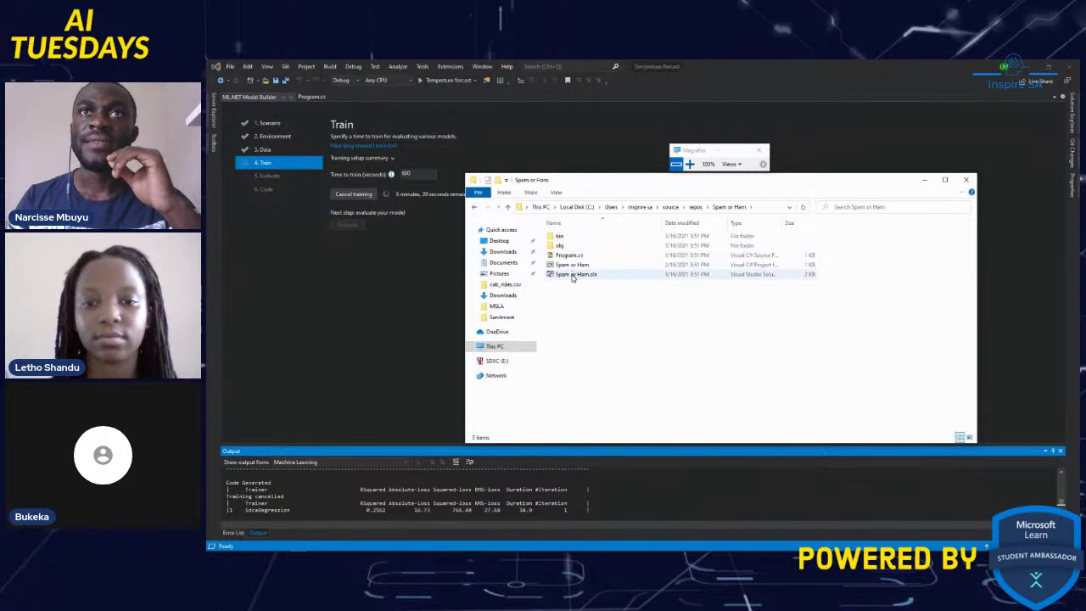
{"action": "left_click", "coordinate": [573, 276]}
{"action": "double_click", "coordinate": [574, 276]}
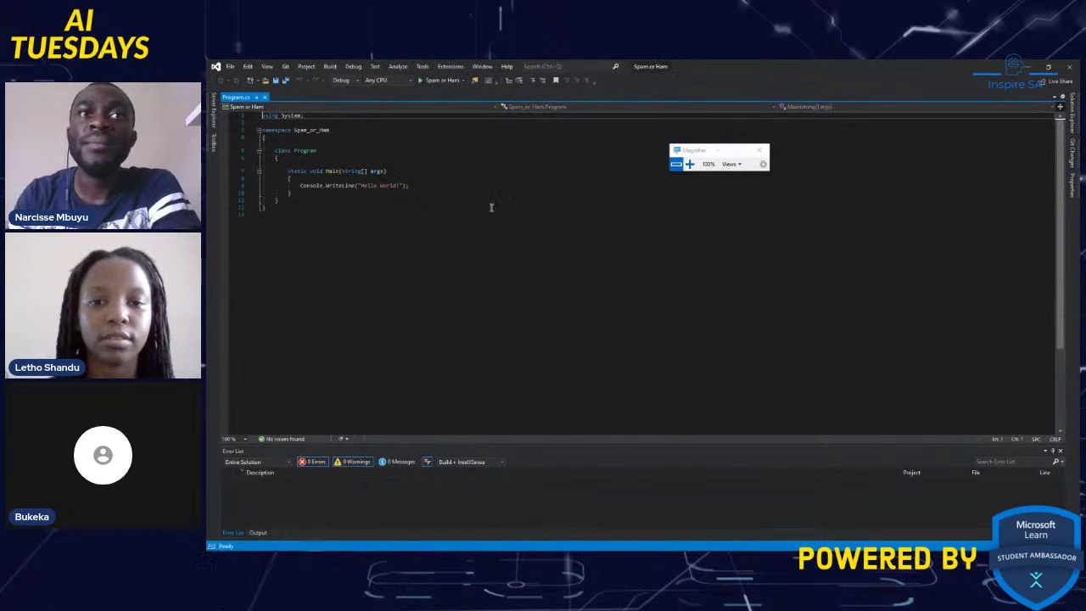
{"action": "left_click", "coordinate": [211, 547]}
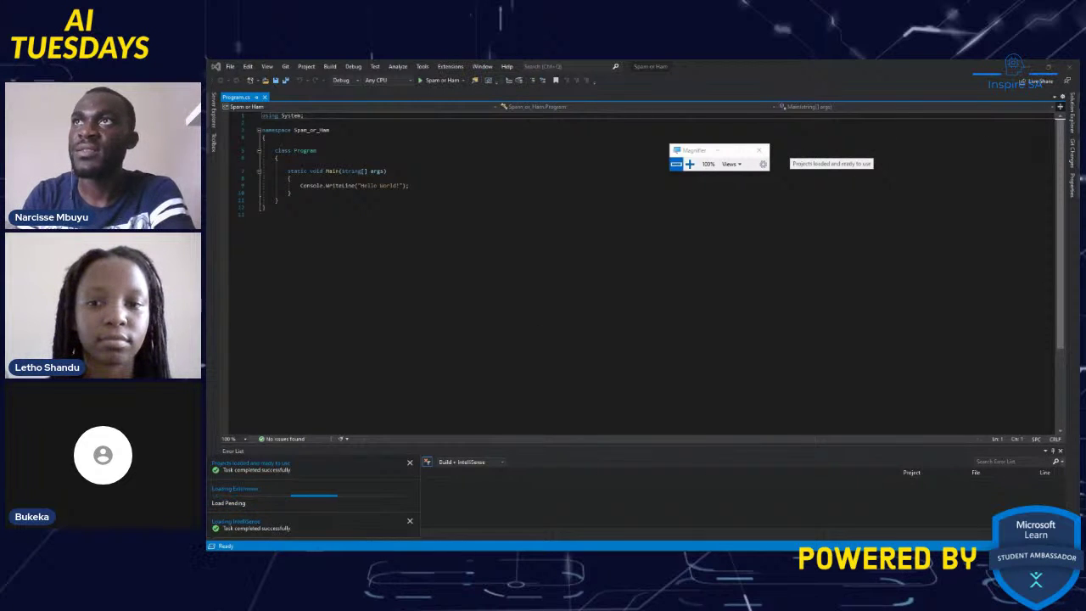
Step: Add Machine Learning to the Spam or Ham project and choose the Text classification scenario with the local training environment
{"action": "left_click", "coordinate": [1074, 113]}
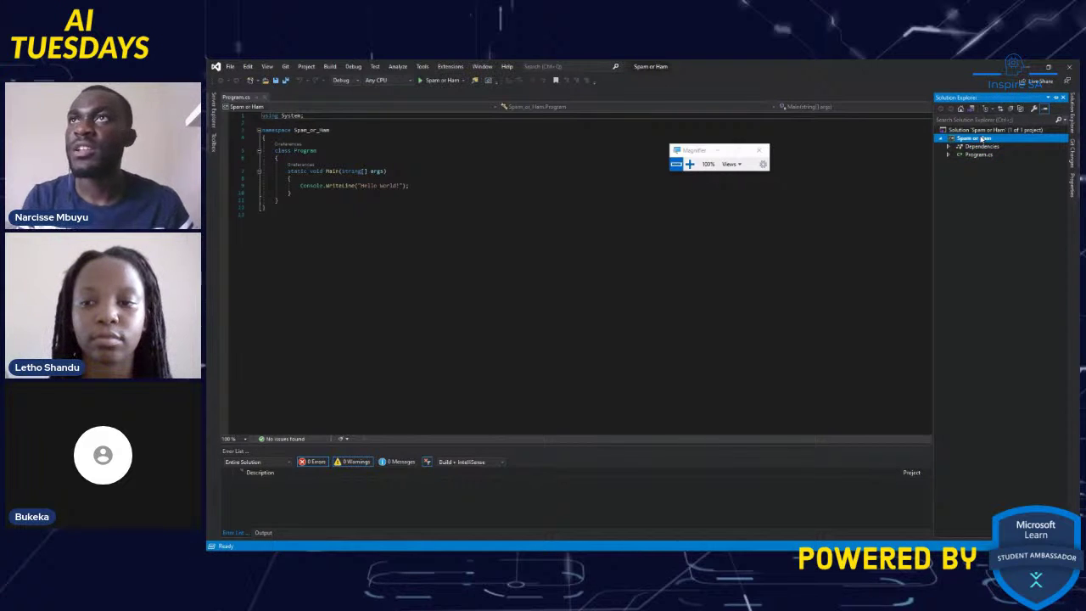
{"action": "right_click", "coordinate": [982, 139]}
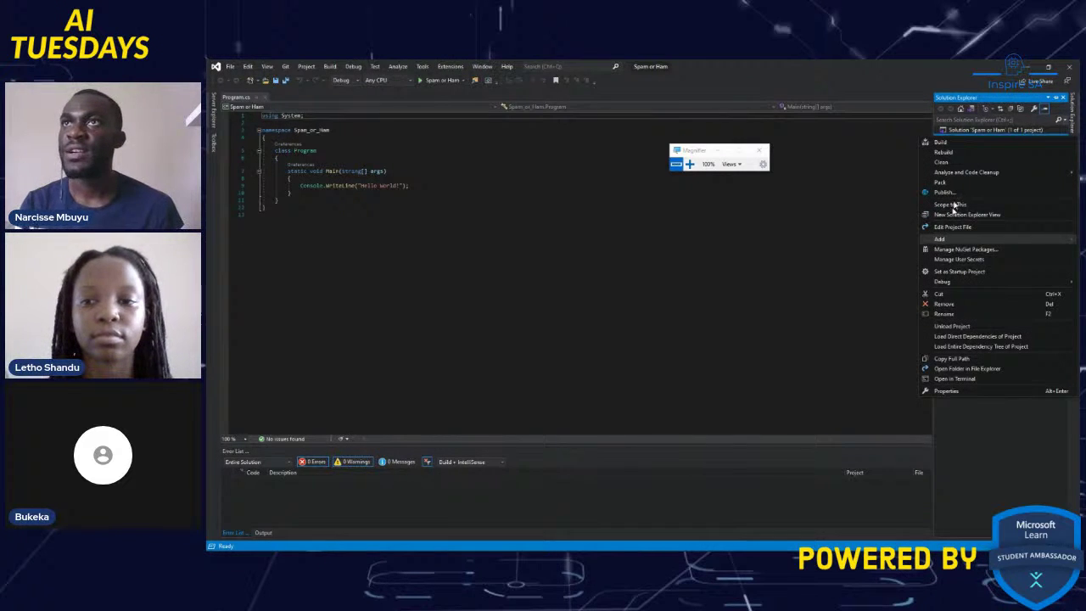
{"action": "mouse_move", "coordinate": [941, 240]}
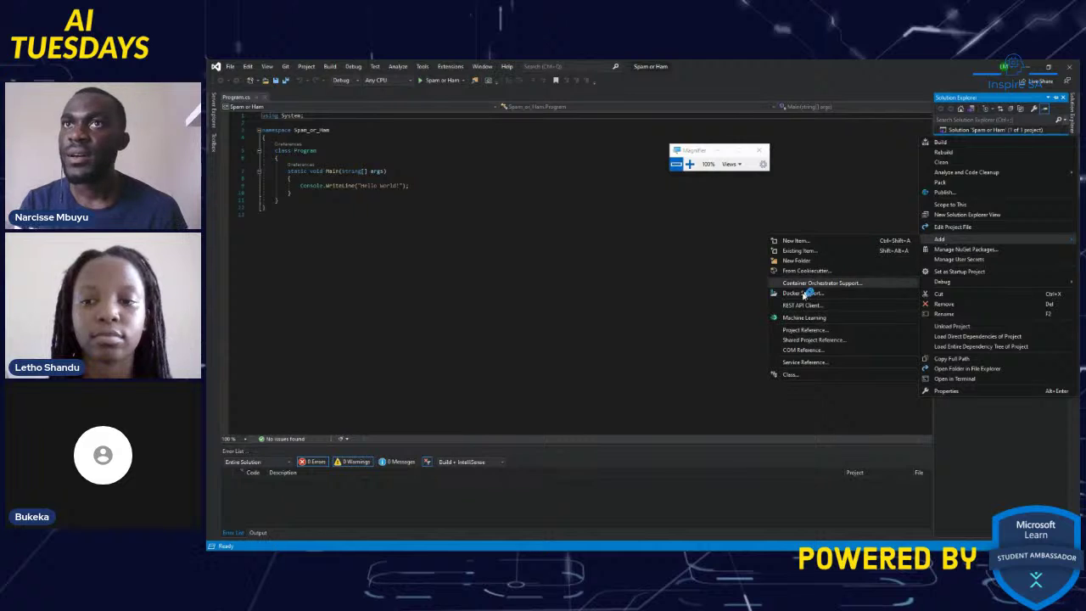
{"action": "left_click", "coordinate": [800, 317]}
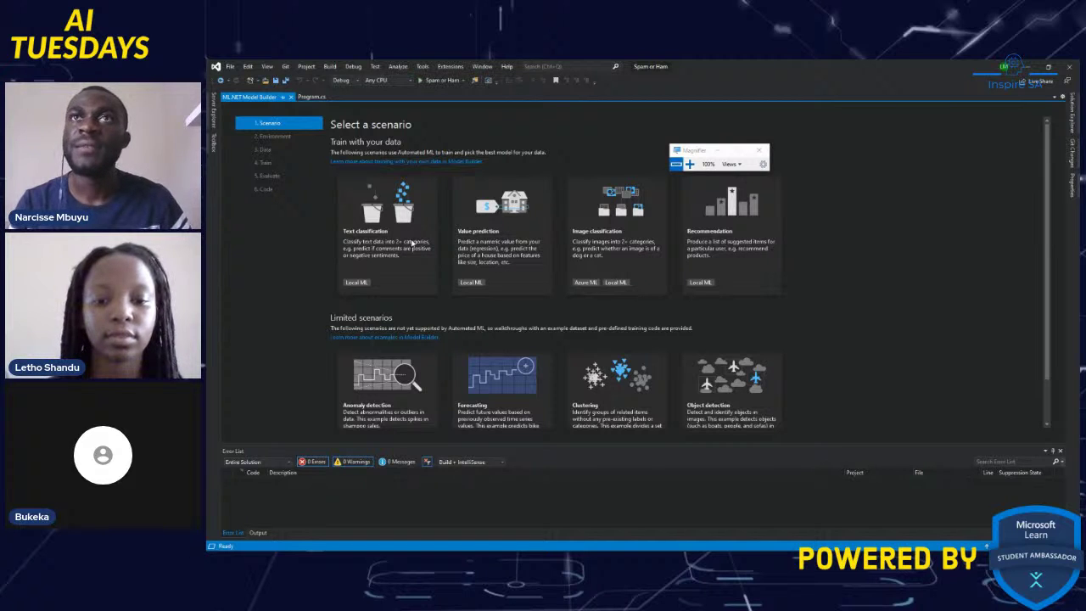
{"action": "left_click", "coordinate": [413, 243]}
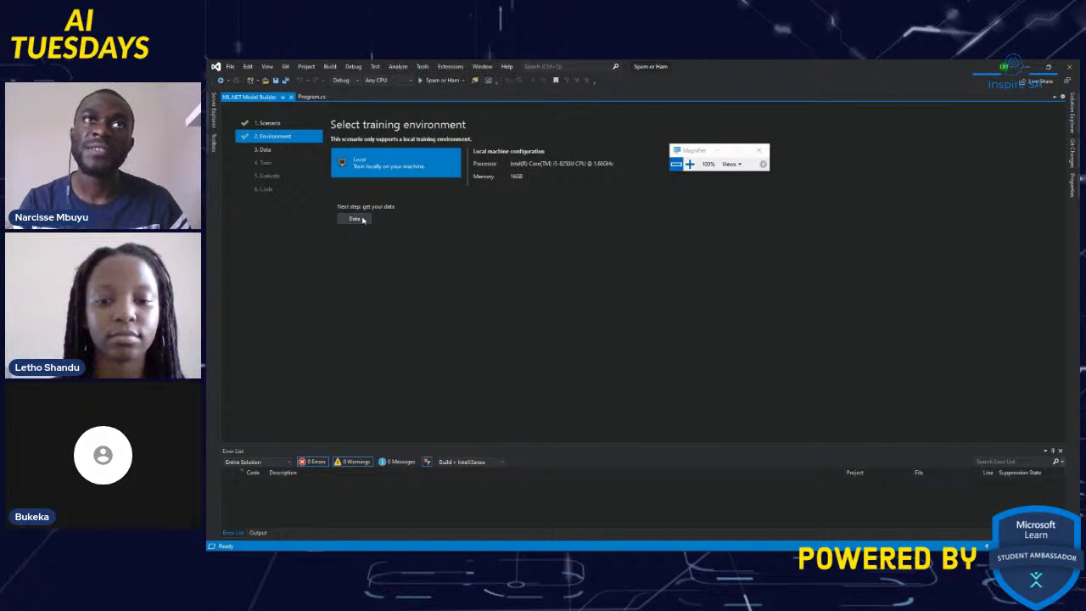
{"action": "left_click", "coordinate": [355, 219]}
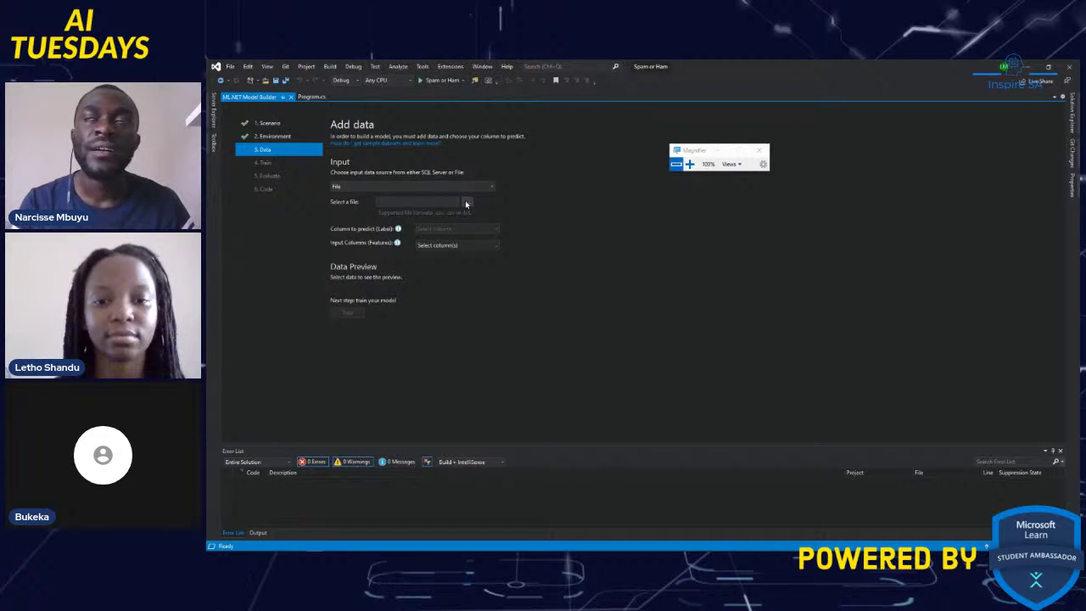
Step: Load the file SPAM text message 20170820 - Data from the AI Tuesday\Spam or Ham folder as the input data
{"action": "left_click", "coordinate": [465, 202]}
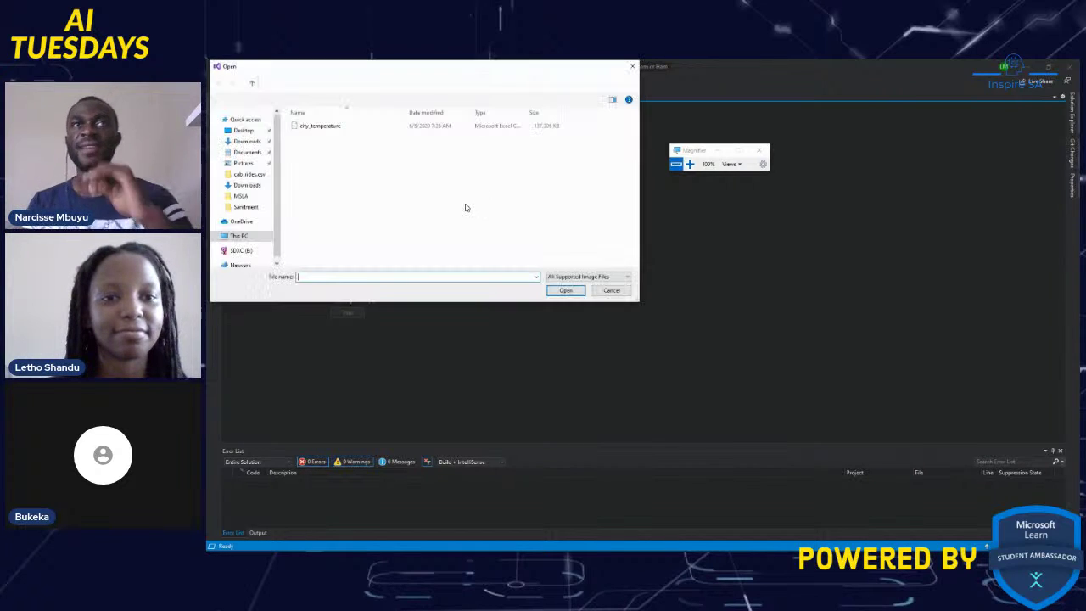
{"action": "left_click", "coordinate": [347, 82]}
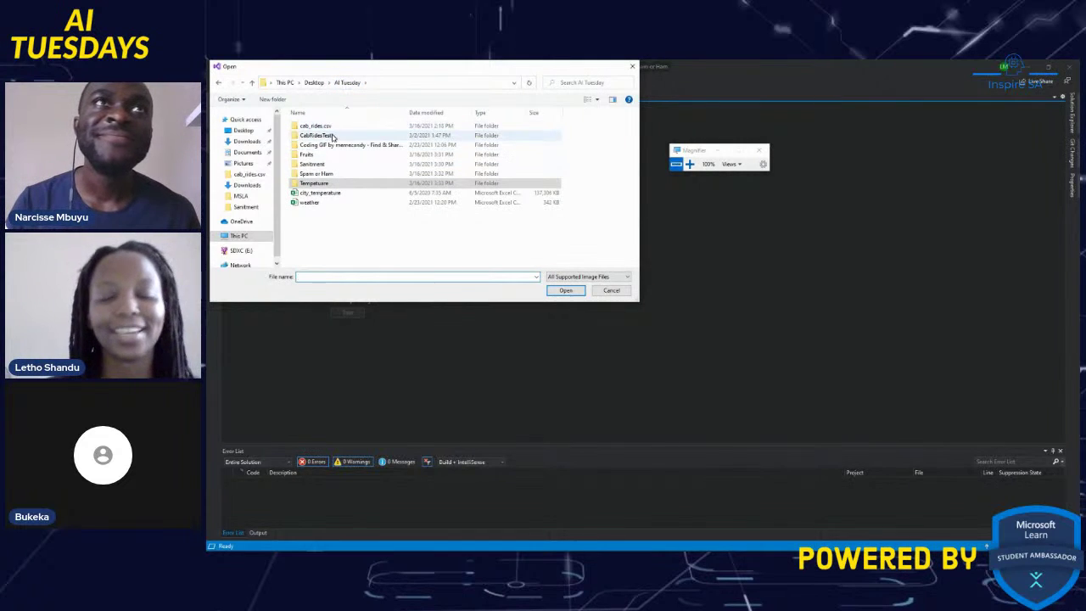
{"action": "double_click", "coordinate": [319, 173]}
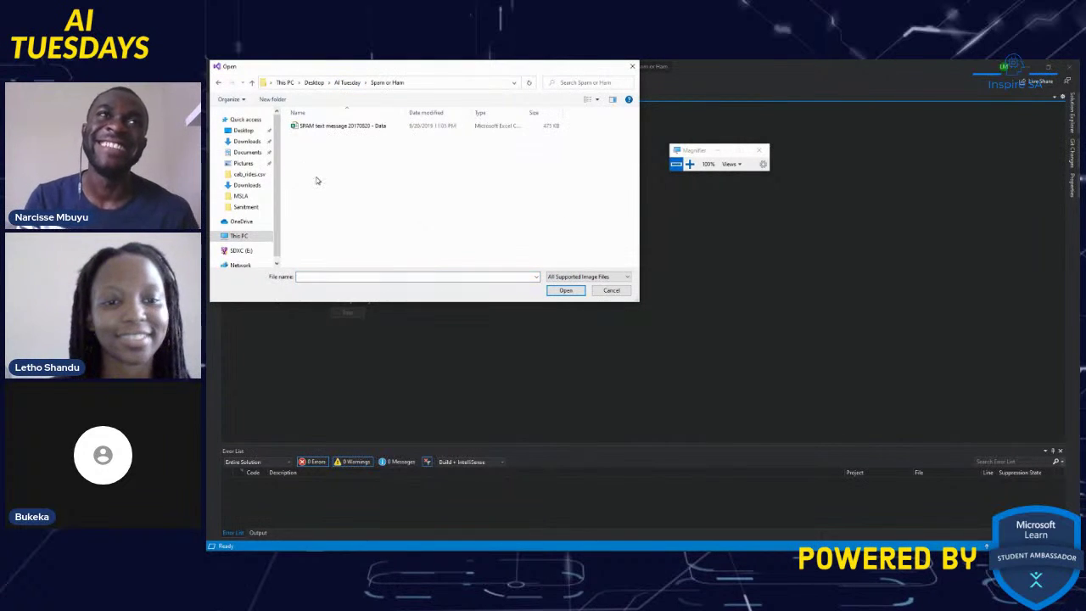
{"action": "left_click", "coordinate": [367, 133]}
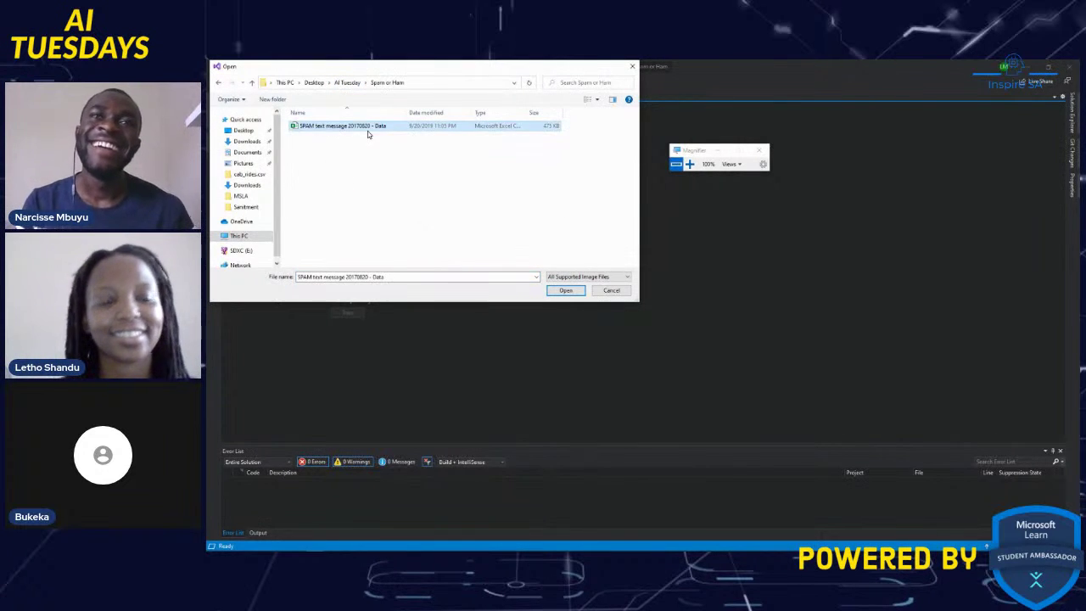
{"action": "left_click", "coordinate": [575, 293]}
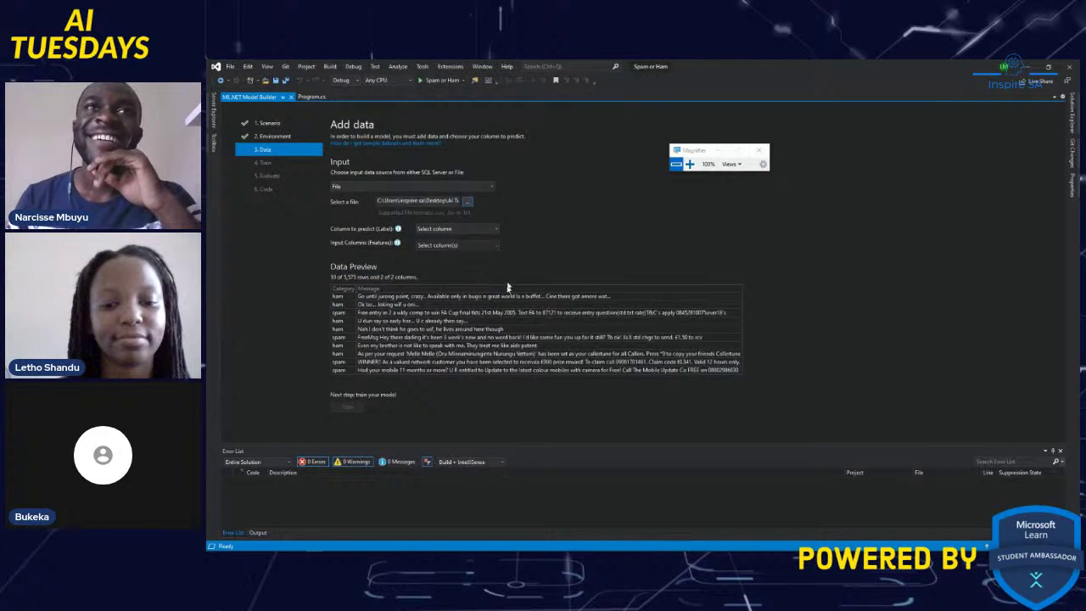
Step: Set Category as the column to predict for the spam model
{"action": "left_click", "coordinate": [478, 228]}
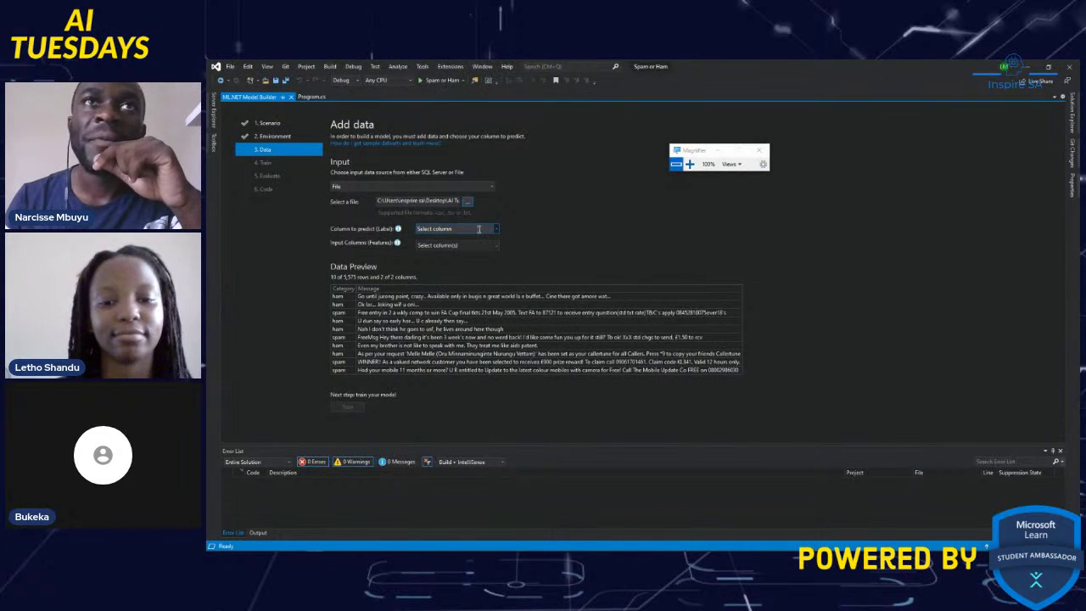
{"action": "left_click", "coordinate": [498, 229]}
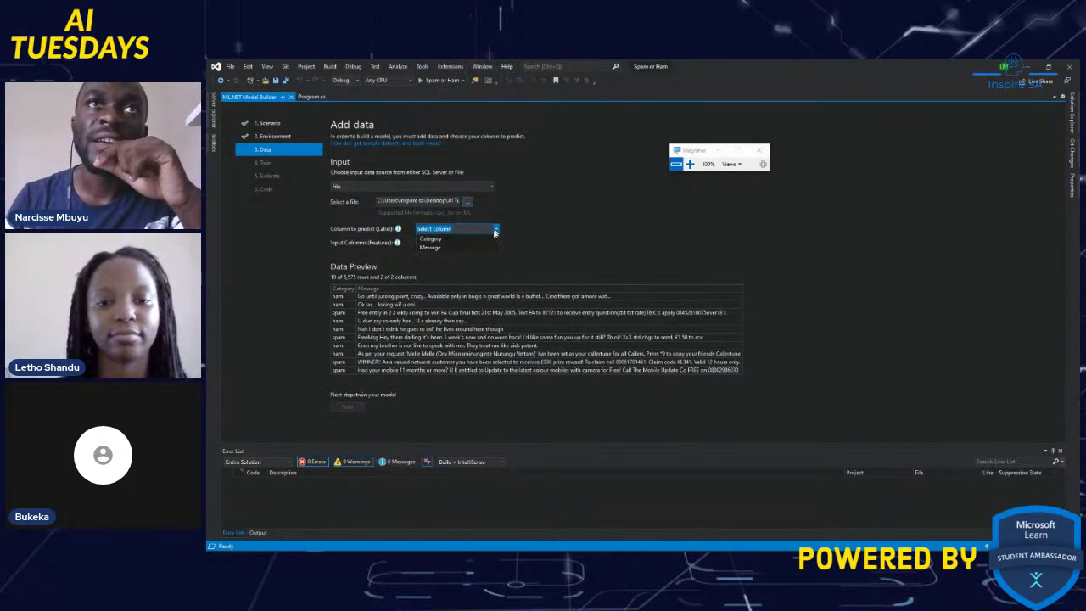
{"action": "left_click", "coordinate": [433, 239]}
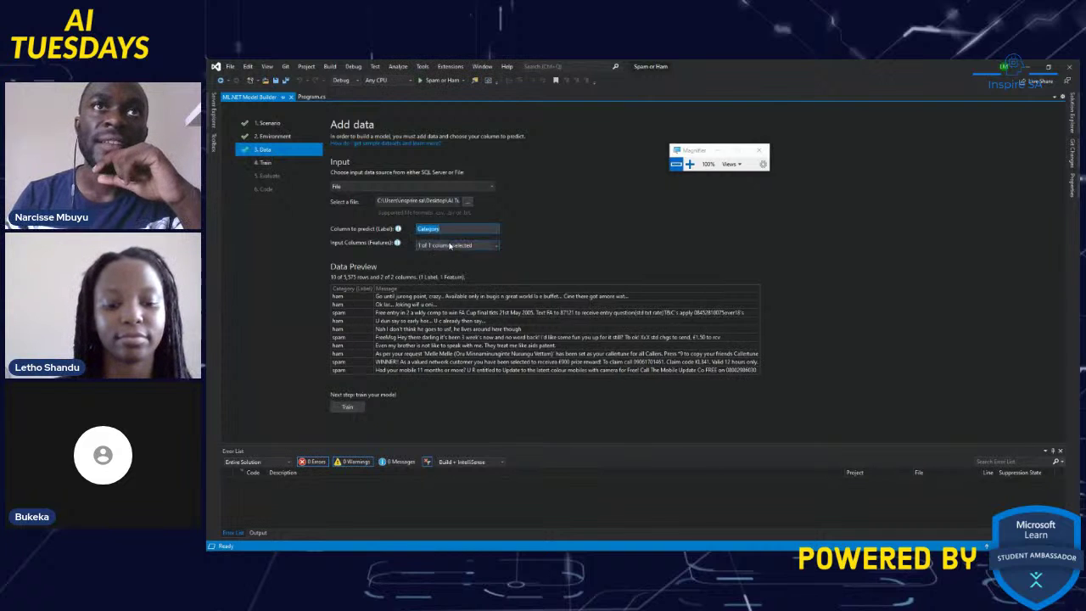
Step: Proceed to the training stage and start training the spam model with a training time of 120 seconds
{"action": "left_click", "coordinate": [348, 407]}
{"action": "left_click", "coordinate": [412, 177]}
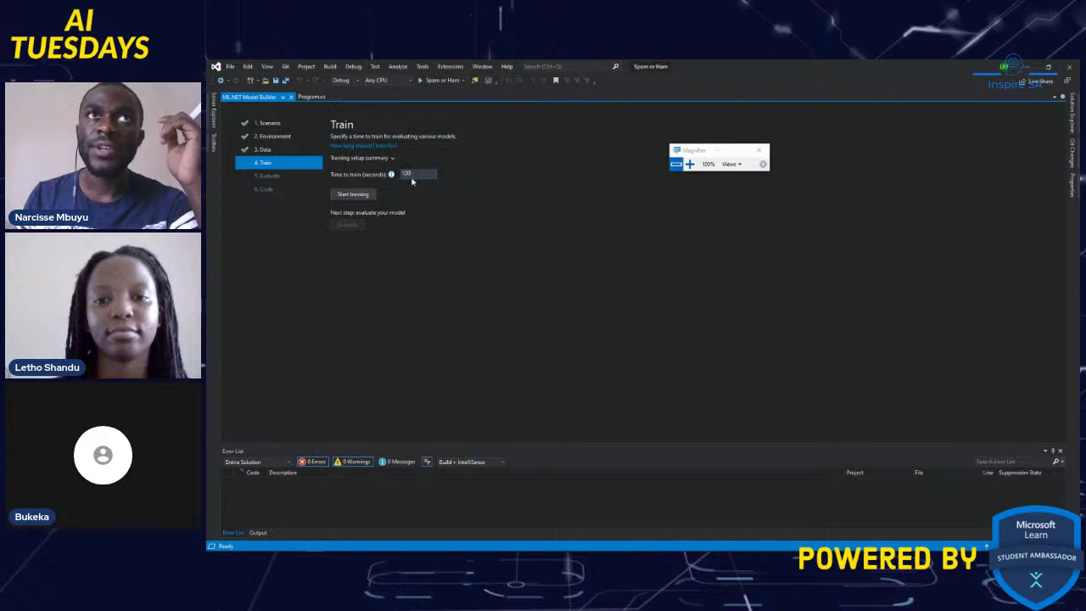
{"action": "left_click", "coordinate": [351, 196]}
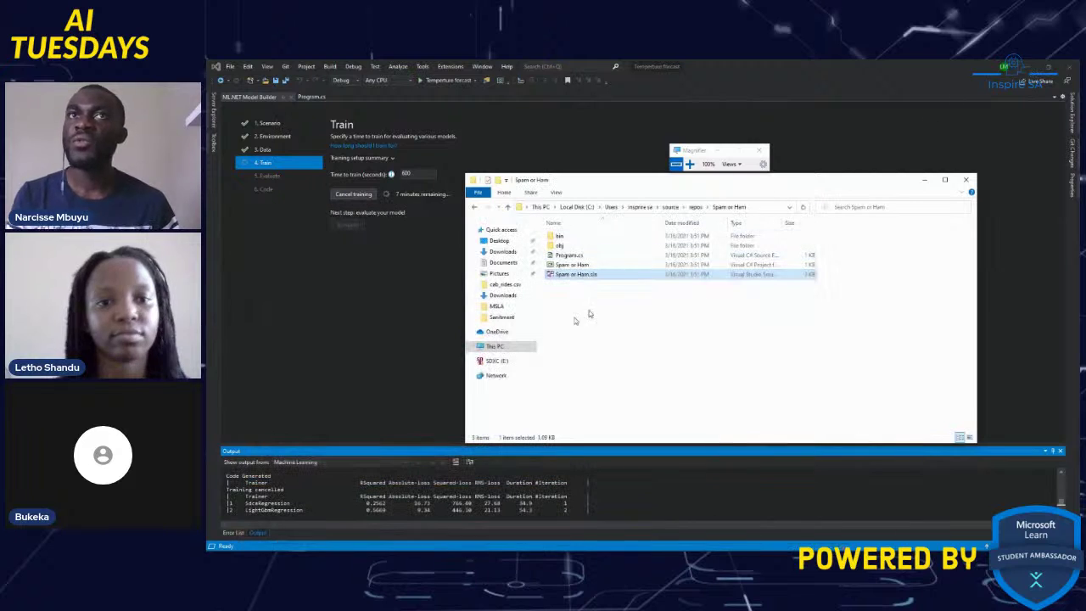
Step: Switch to File Explorer, open the AI Tuesday folder on the Desktop and maximize its window
{"action": "left_click", "coordinate": [494, 244]}
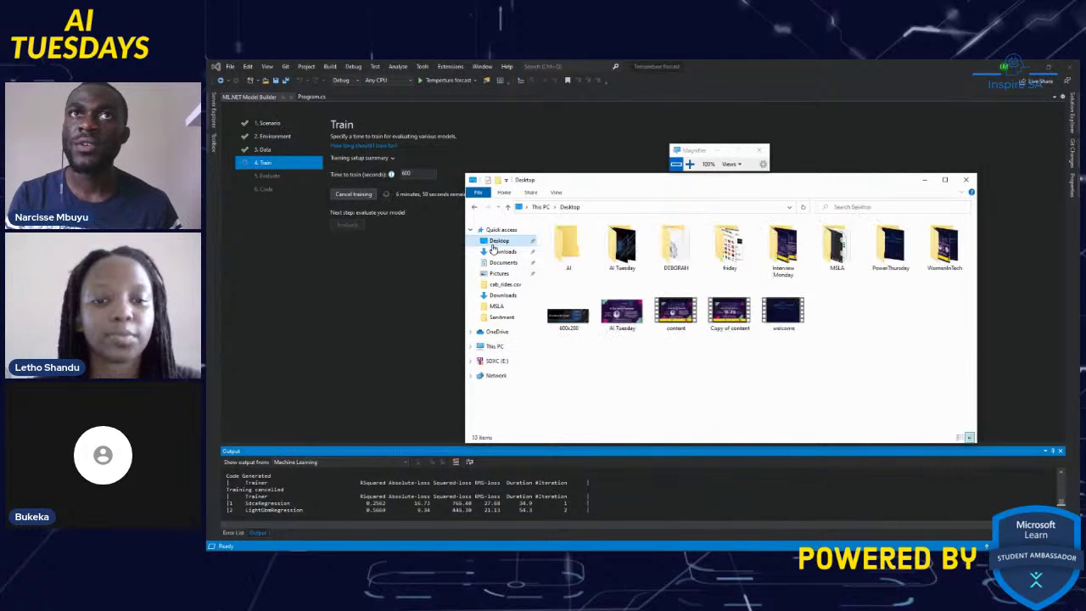
{"action": "left_click", "coordinate": [620, 253]}
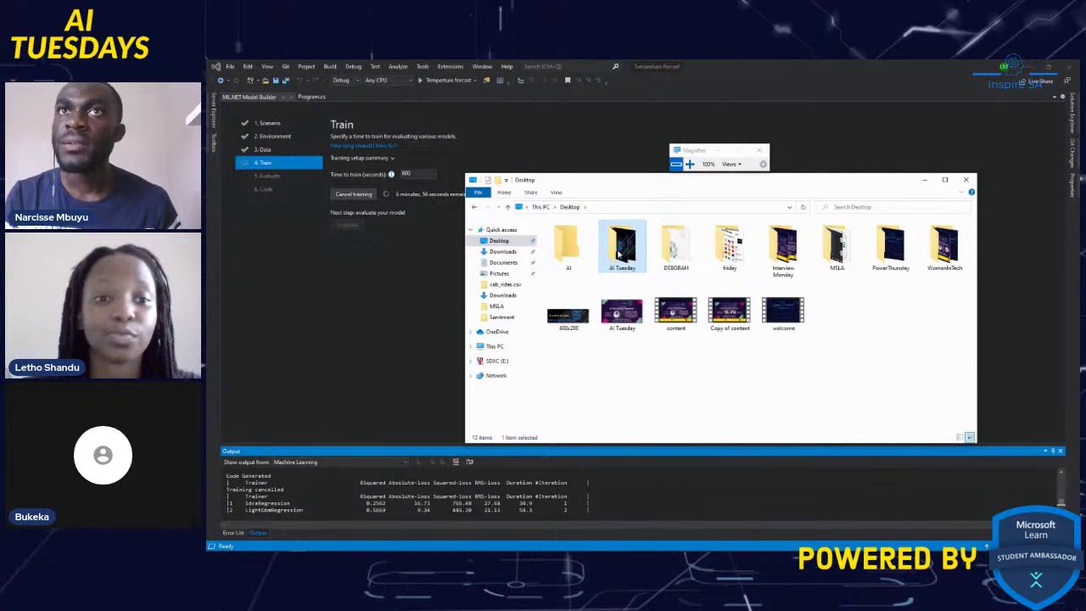
{"action": "double_click", "coordinate": [620, 253]}
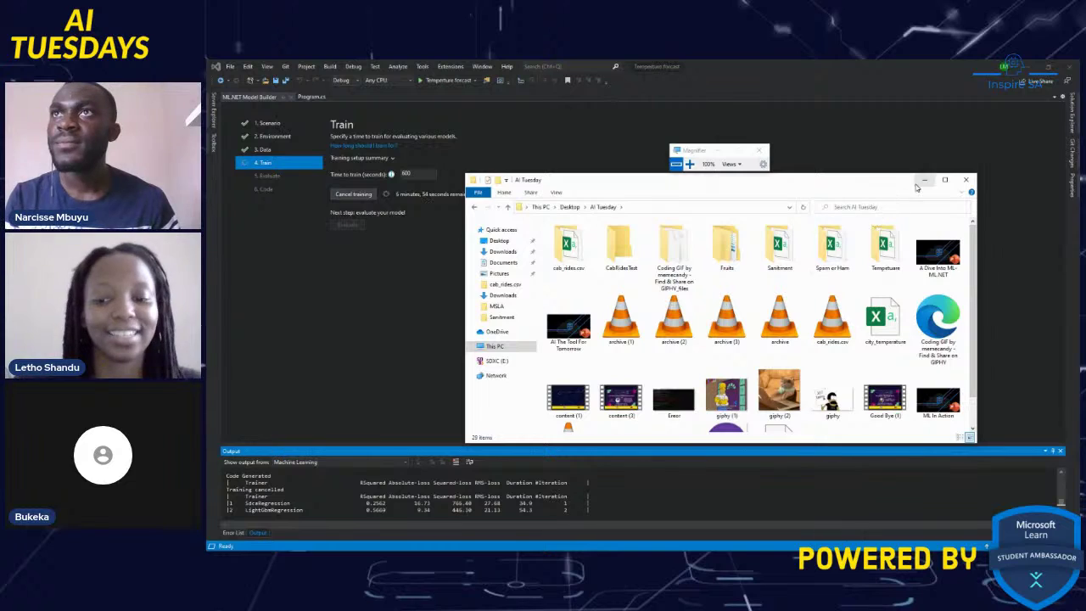
{"action": "left_click", "coordinate": [945, 179]}
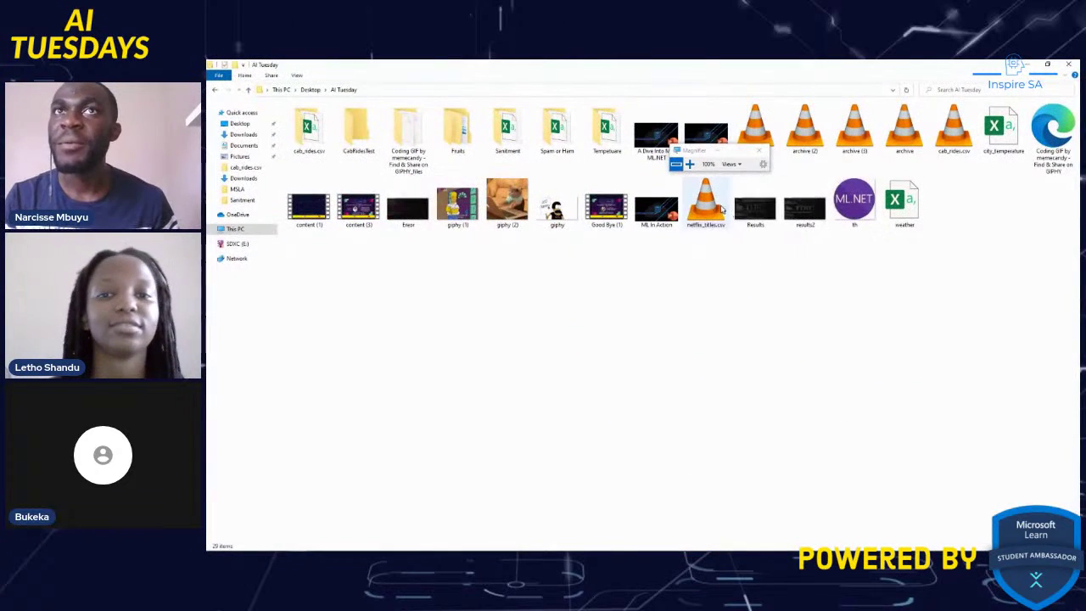
{"action": "left_click_drag", "start_coordinate": [907, 69], "coordinate": [807, 218]}
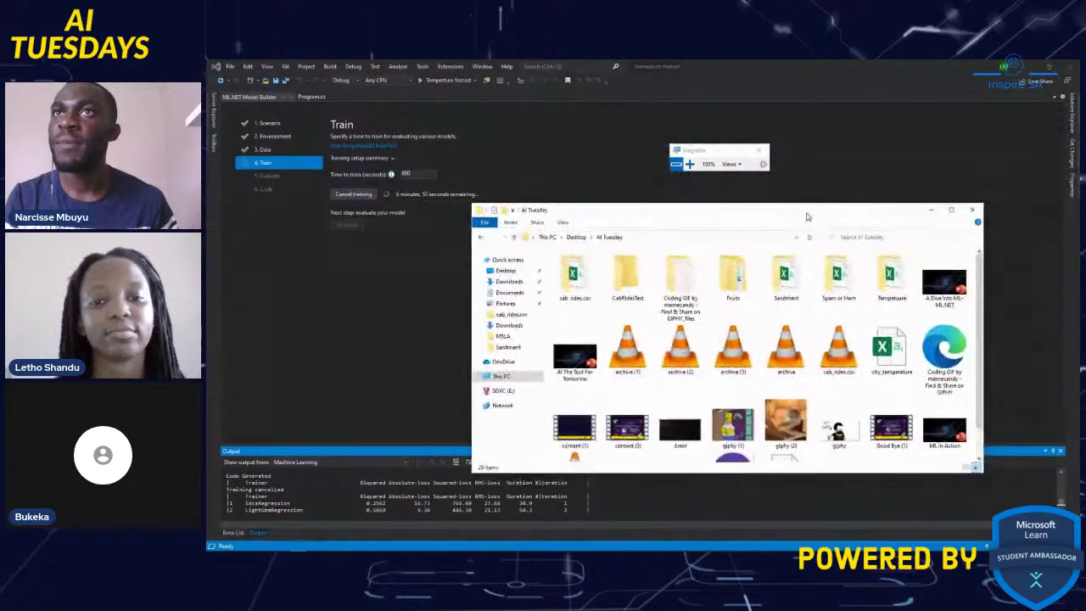
{"action": "left_click", "coordinate": [951, 210]}
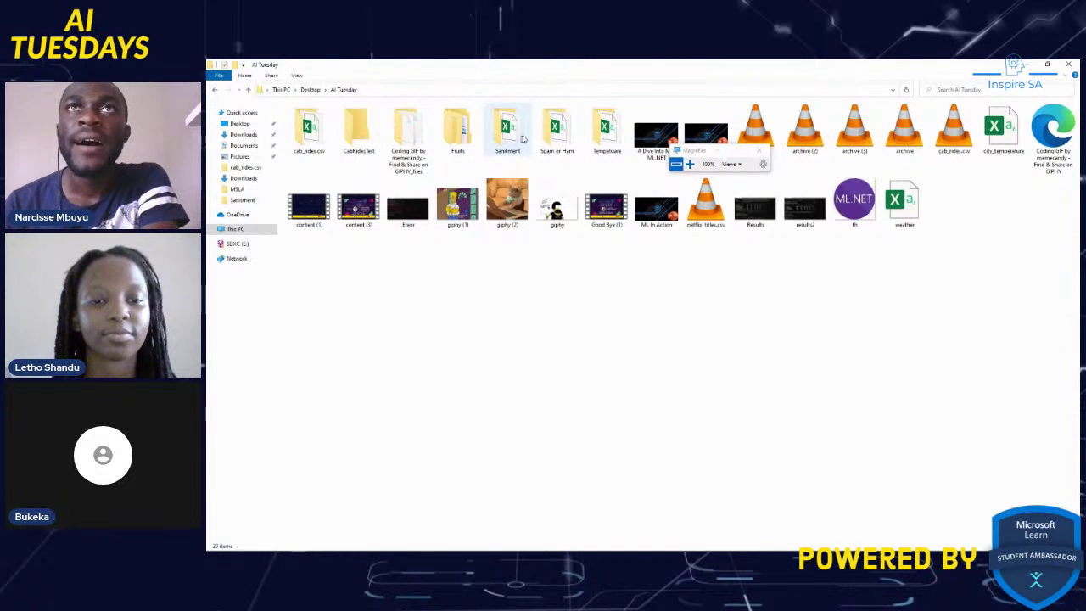
Step: Switch from File Explorer back to the Temperture forcast project and view its Program.cs file
{"action": "left_click", "coordinate": [1029, 64]}
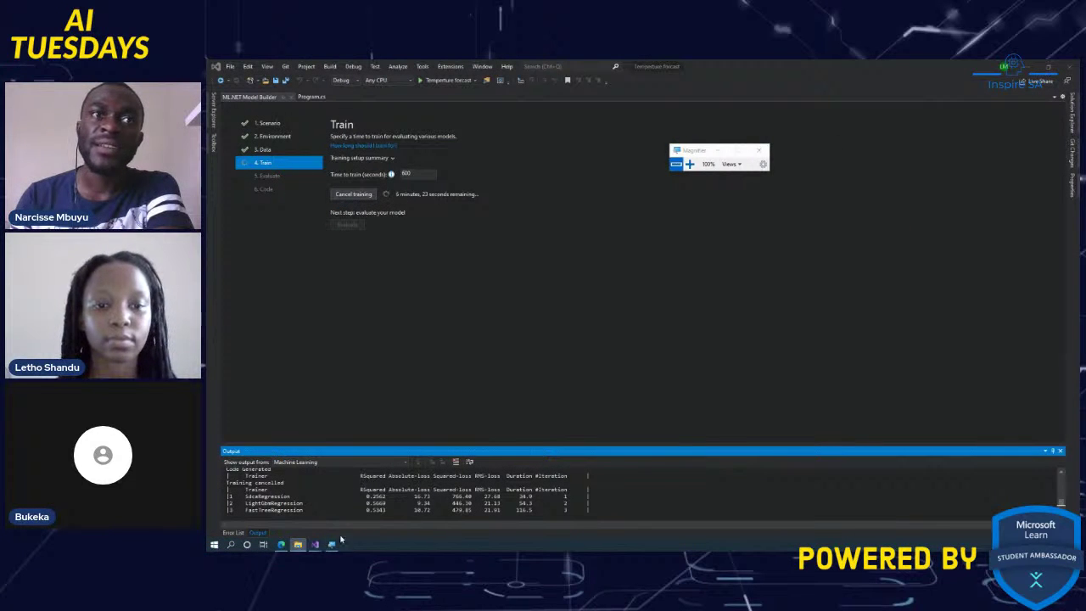
{"action": "mouse_move", "coordinate": [317, 547]}
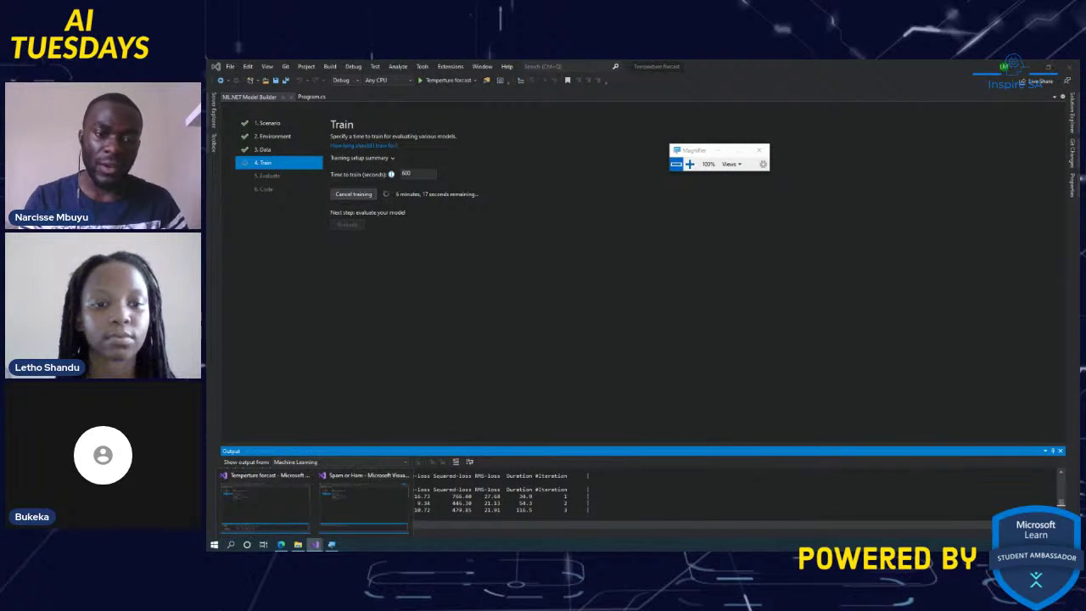
{"action": "left_click", "coordinate": [266, 501]}
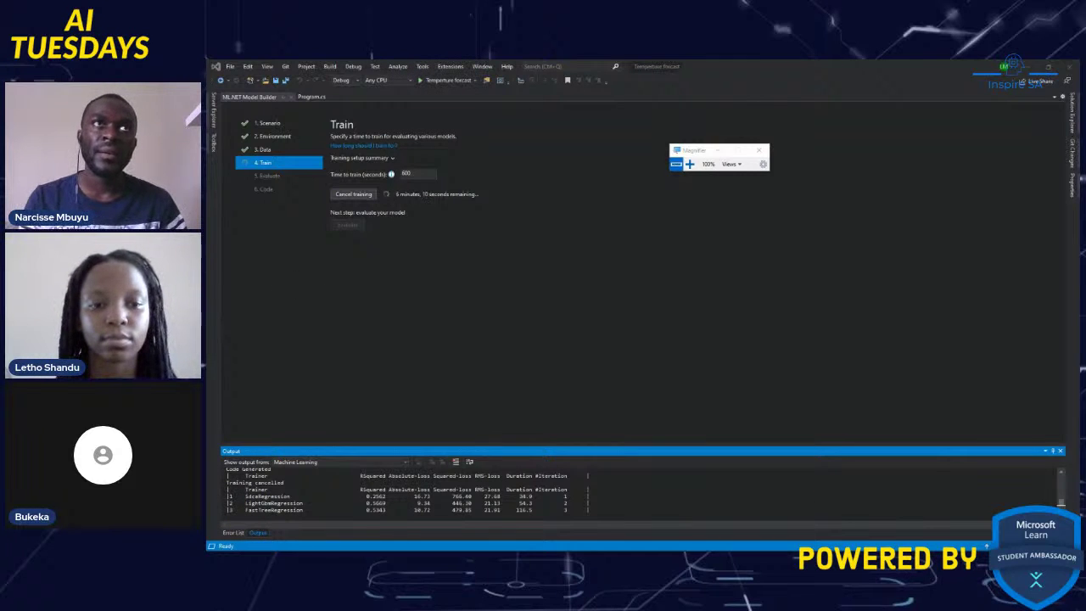
{"action": "left_click", "coordinate": [310, 98]}
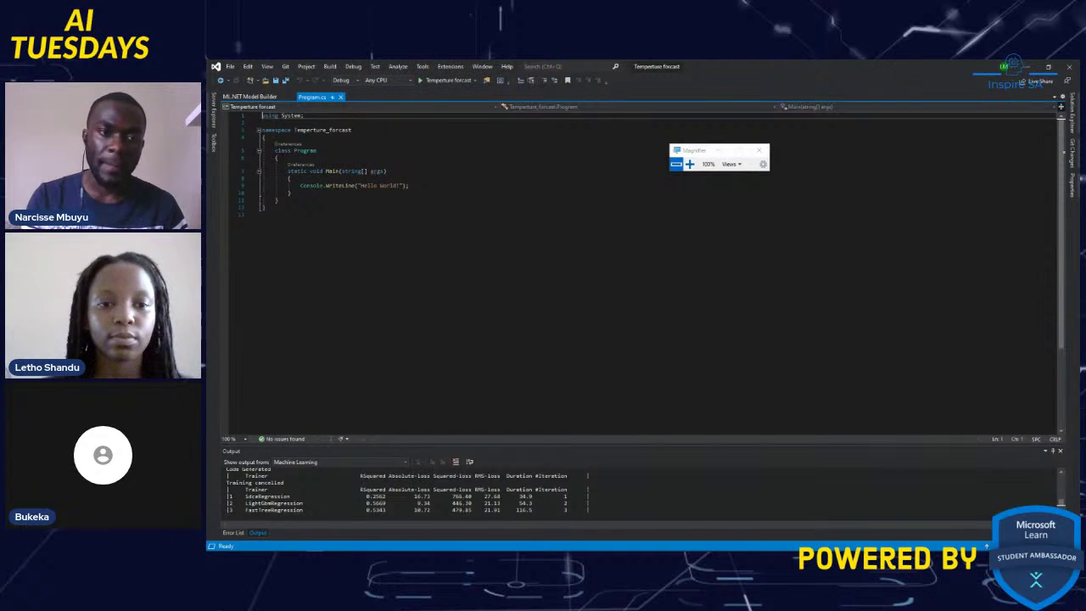
Step: Switch to the ML.NET API testing project, maximize its window and set the Program.cs code zoom to 150%
{"action": "key", "text": "alt+Tab"}
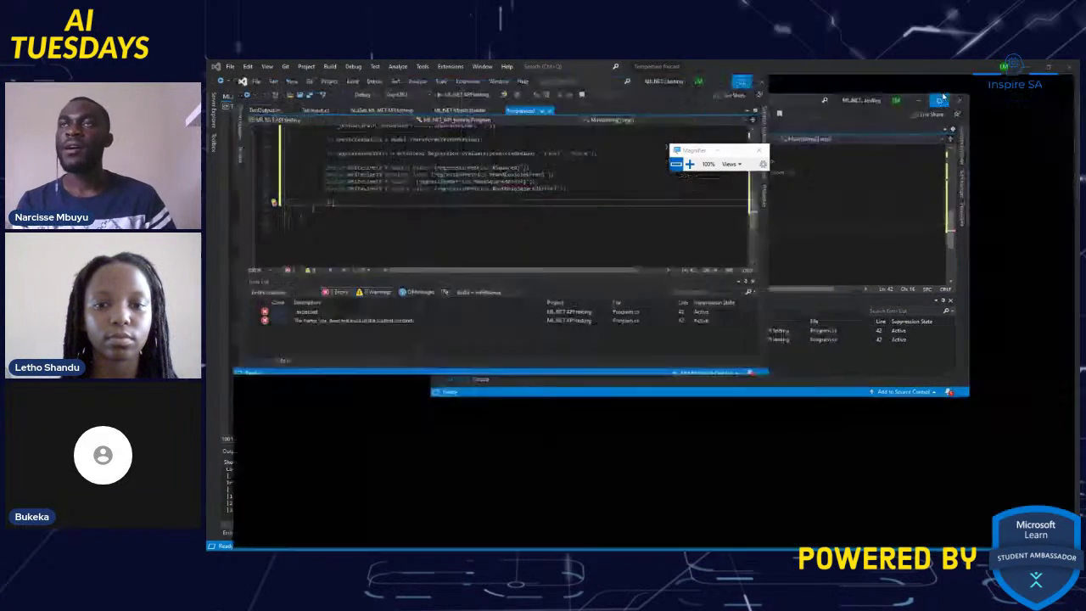
{"action": "left_click", "coordinate": [939, 86]}
{"action": "scroll", "coordinate": [747, 199], "scroll_direction": "up", "scroll_amount": 10}
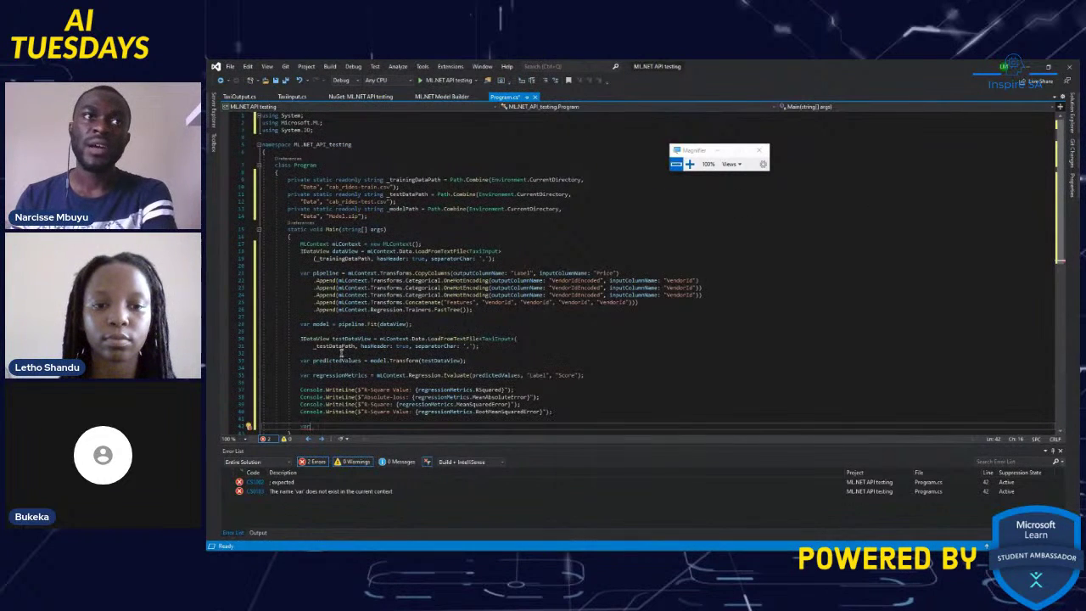
{"action": "left_click", "coordinate": [245, 440]}
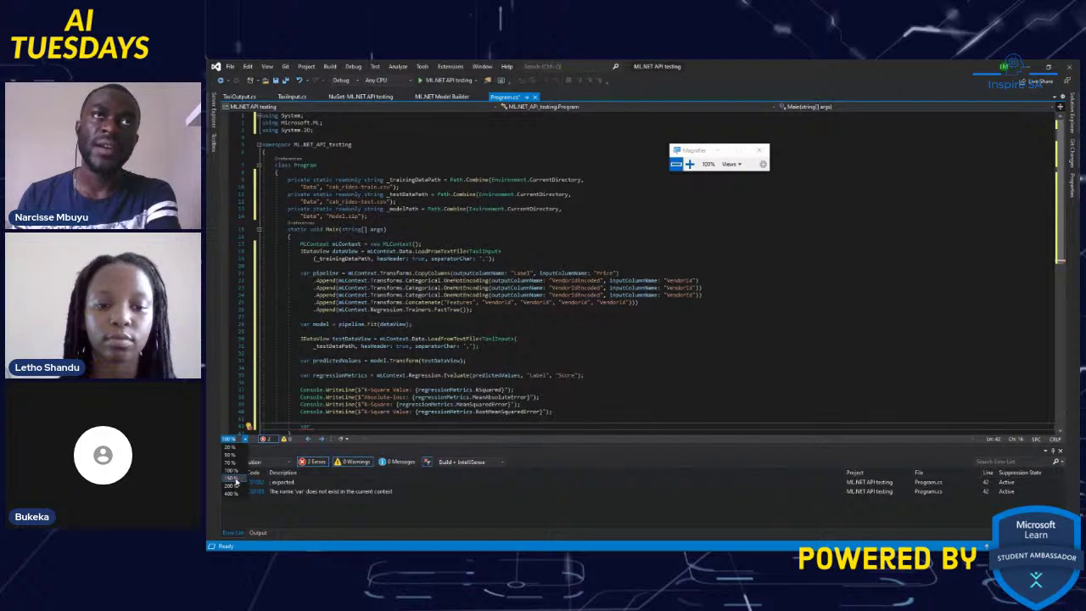
{"action": "left_click", "coordinate": [237, 480]}
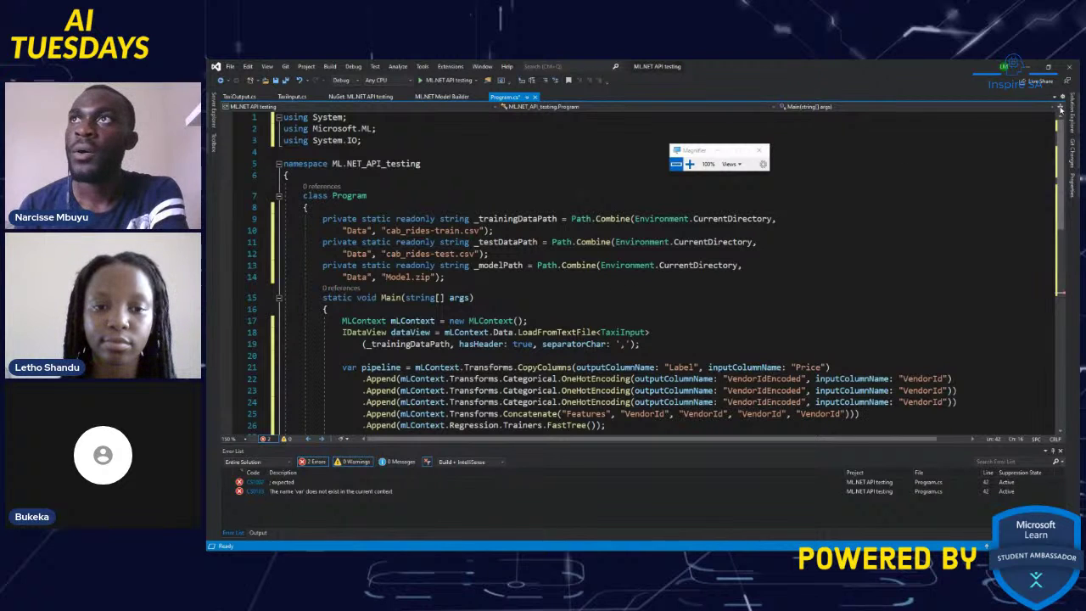
Step: Check the training progress of the temperature model in Model Builder and return to Program.cs in the ML.NET API testing project
{"action": "left_click", "coordinate": [1032, 66]}
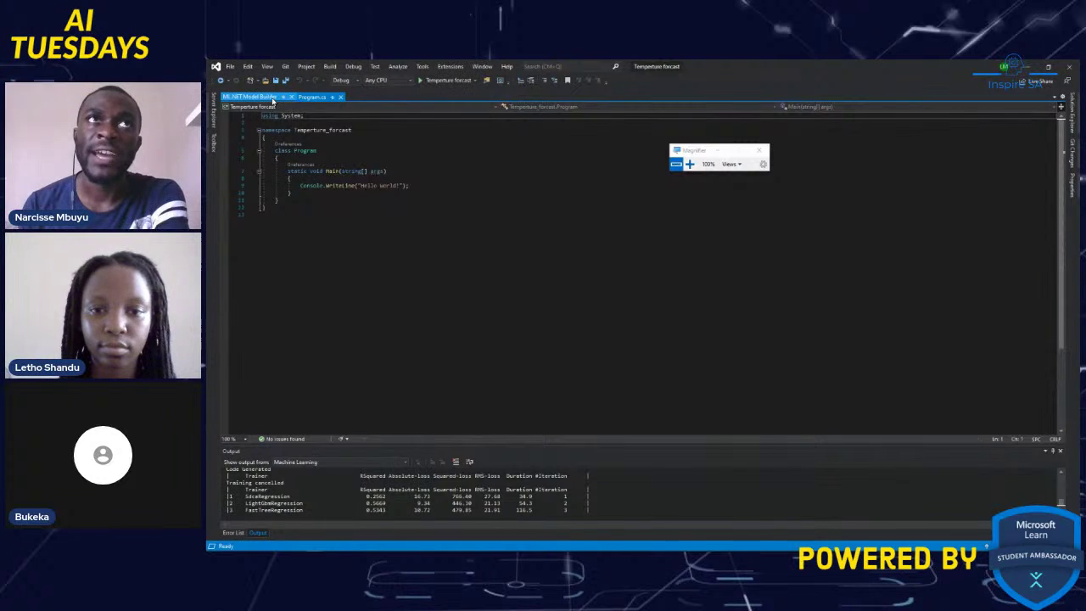
{"action": "left_click", "coordinate": [274, 98]}
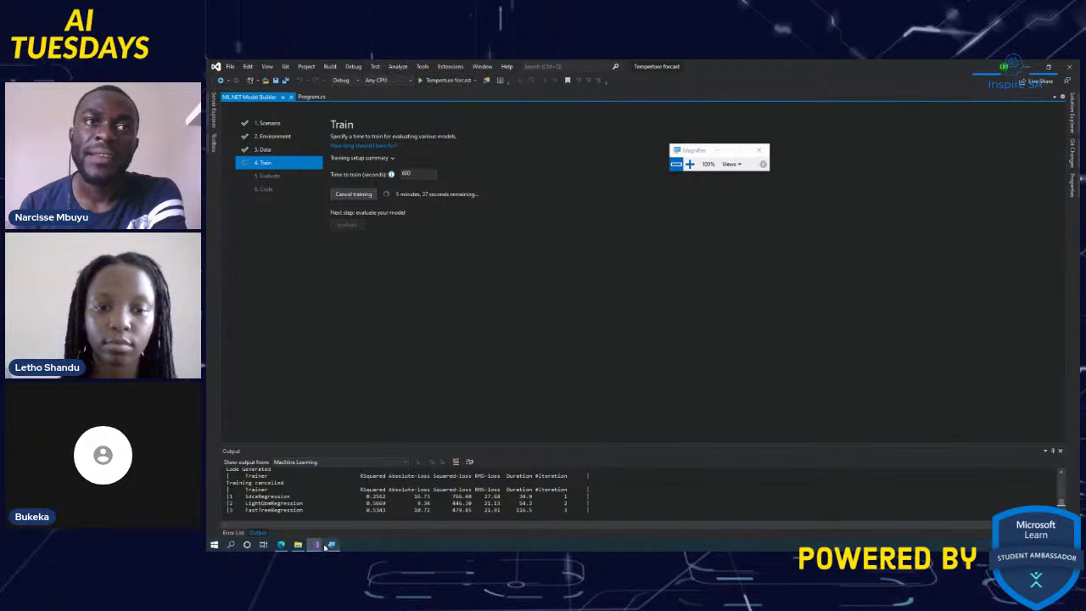
{"action": "mouse_move", "coordinate": [321, 545]}
{"action": "left_click", "coordinate": [252, 509]}
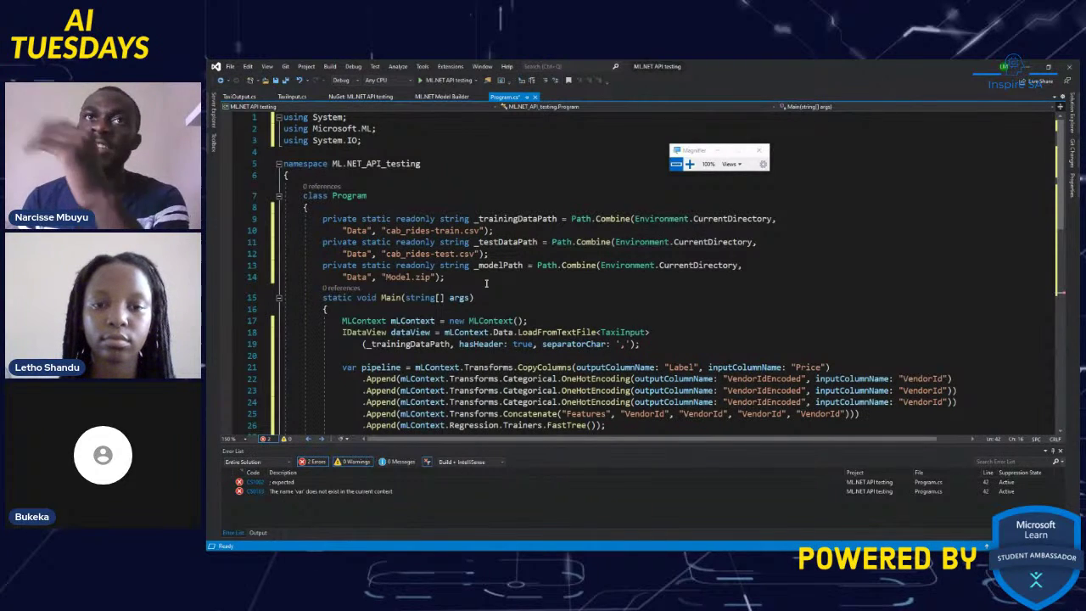
{"action": "scroll", "coordinate": [487, 283], "scroll_direction": "down", "scroll_amount": 4}
{"action": "scroll", "coordinate": [486, 284], "scroll_direction": "up", "scroll_amount": 4}
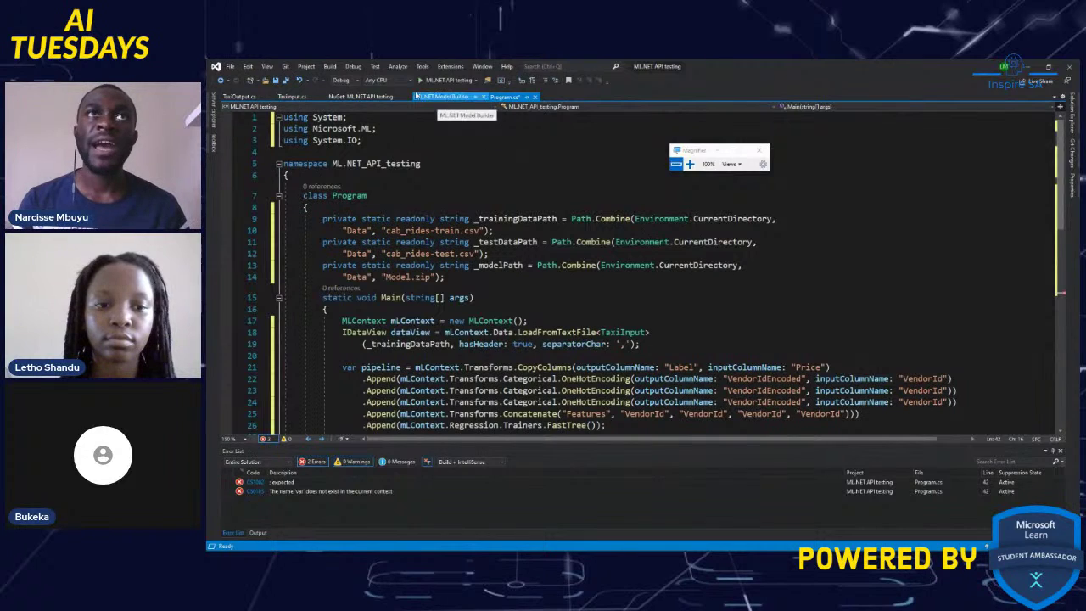
Step: Open the NuGet package manager for the ML.NET API testing project
{"action": "left_click", "coordinate": [366, 97]}
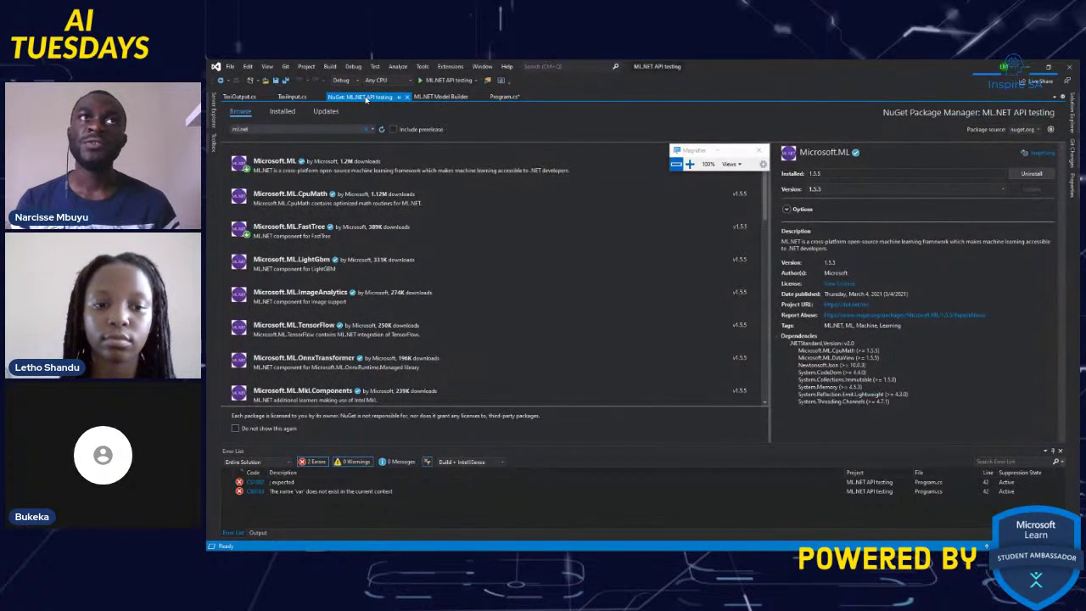
{"action": "left_click", "coordinate": [1074, 125]}
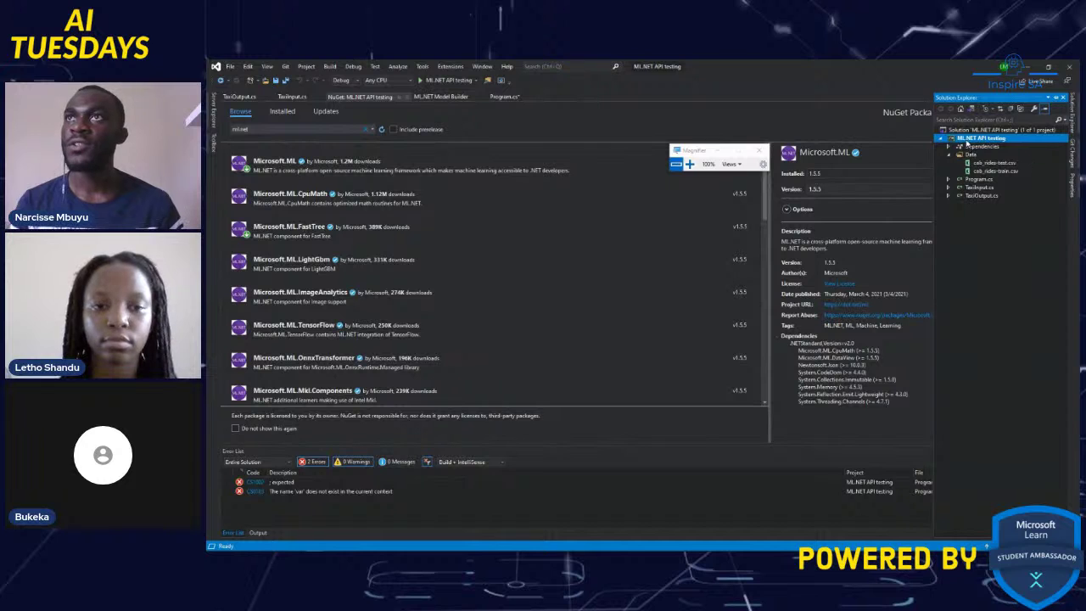
{"action": "right_click", "coordinate": [966, 141]}
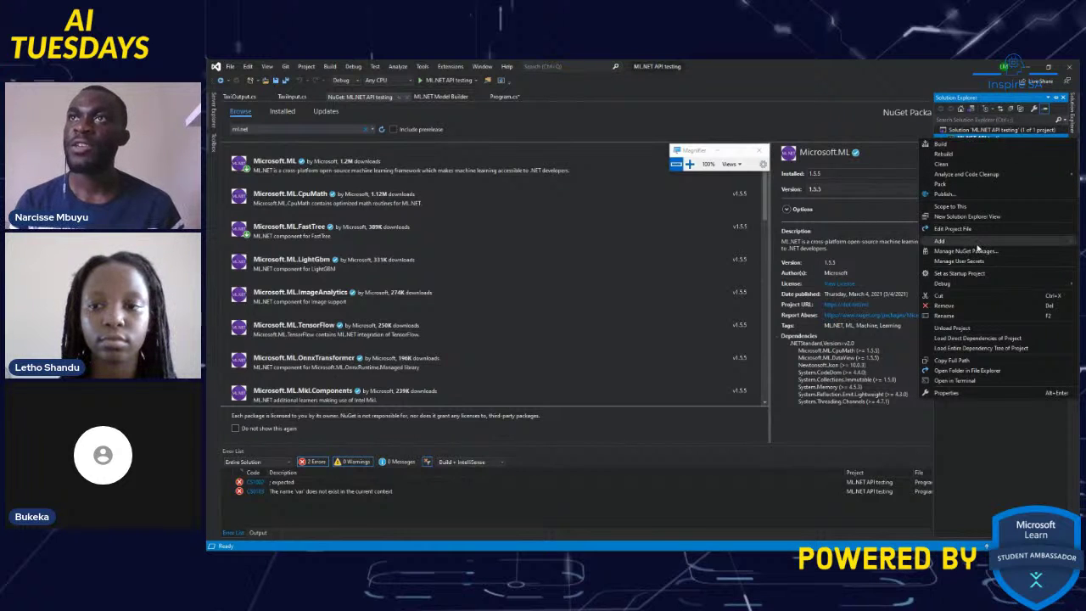
{"action": "mouse_move", "coordinate": [976, 245]}
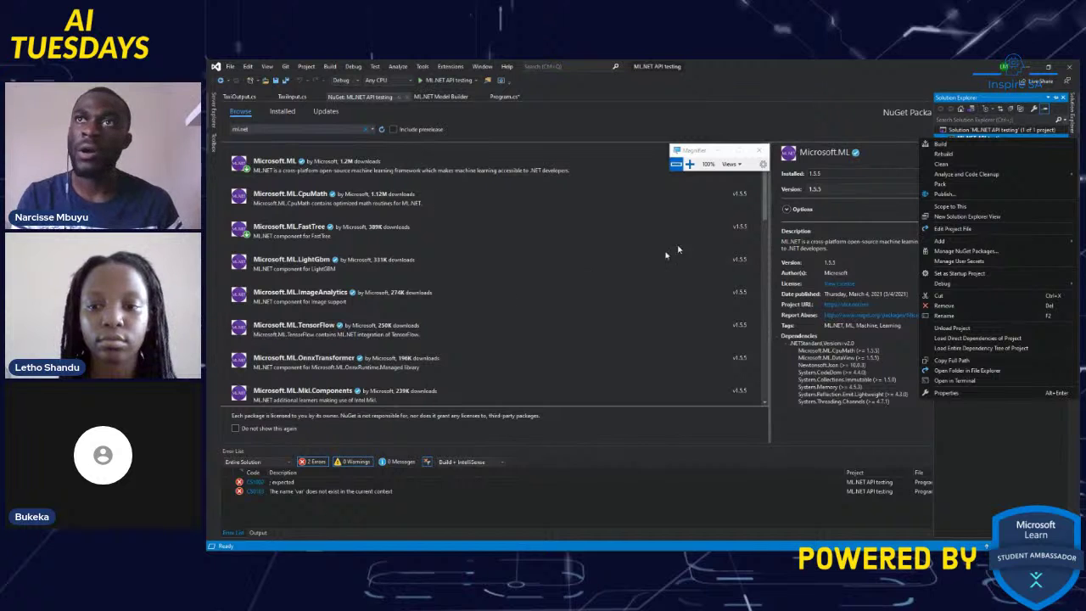
{"action": "left_click", "coordinate": [954, 252]}
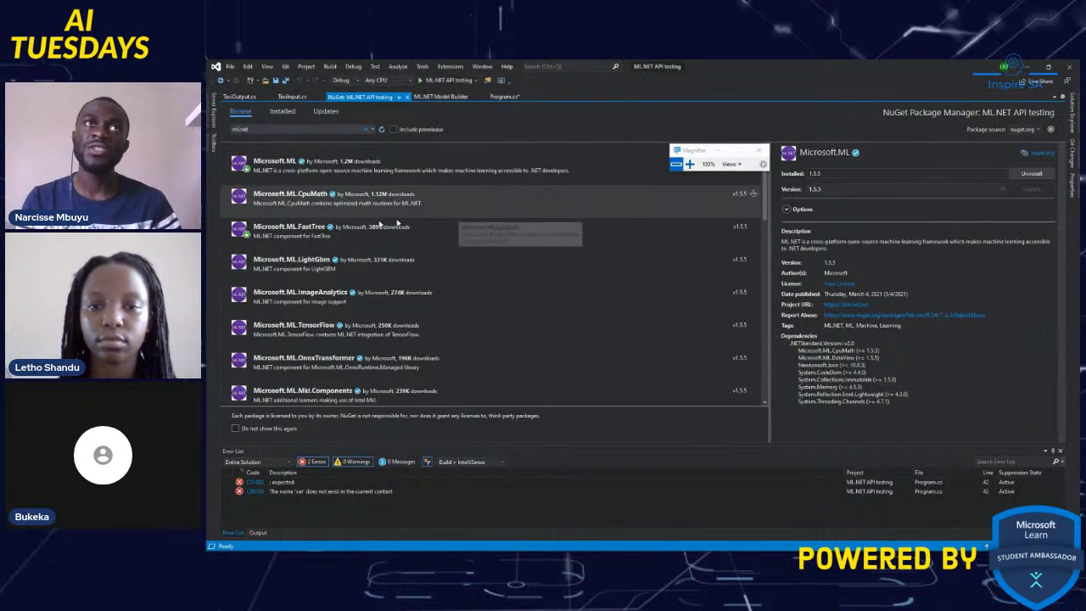
Step: Search the NuGet packages for ml.net, move the Magnifier window out of the way and close the package manager
{"action": "left_click", "coordinate": [271, 130]}
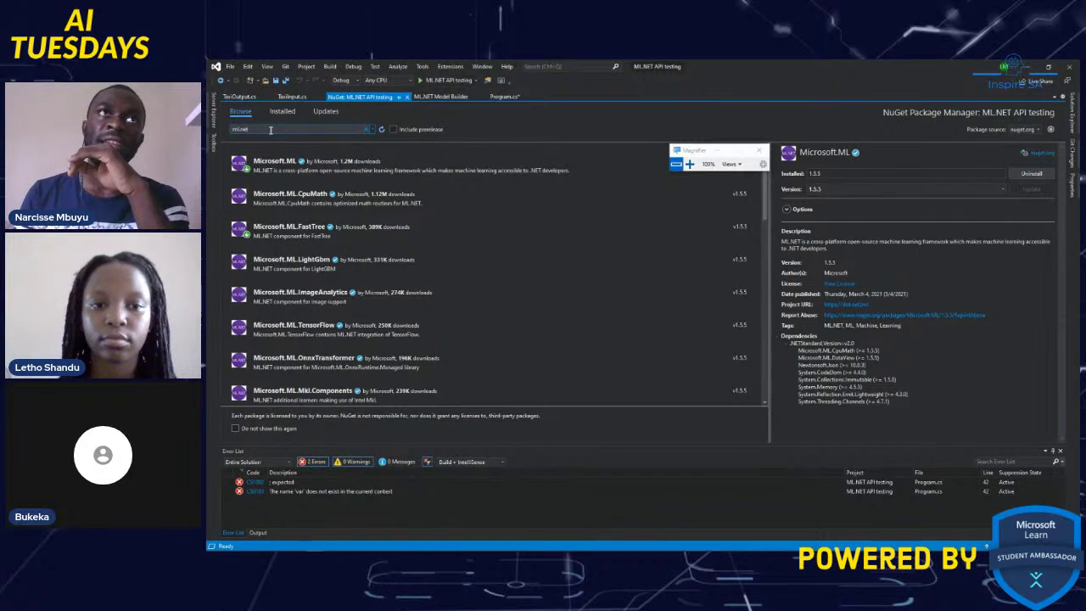
{"action": "key", "text": "ctrl+a"}
{"action": "key", "text": "BackSpace"}
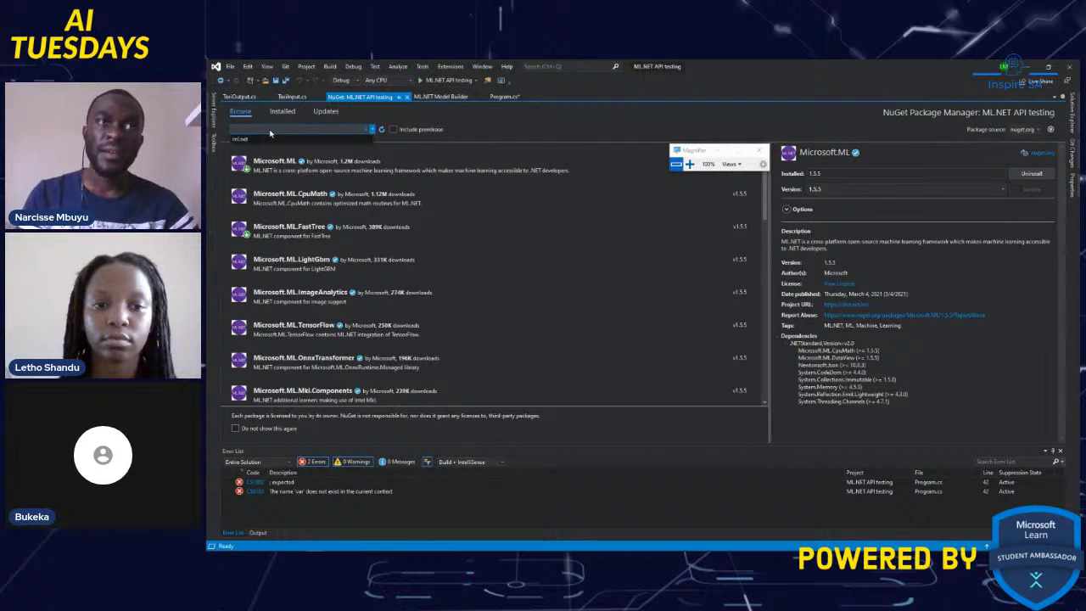
{"action": "type", "text": "ml.net"}
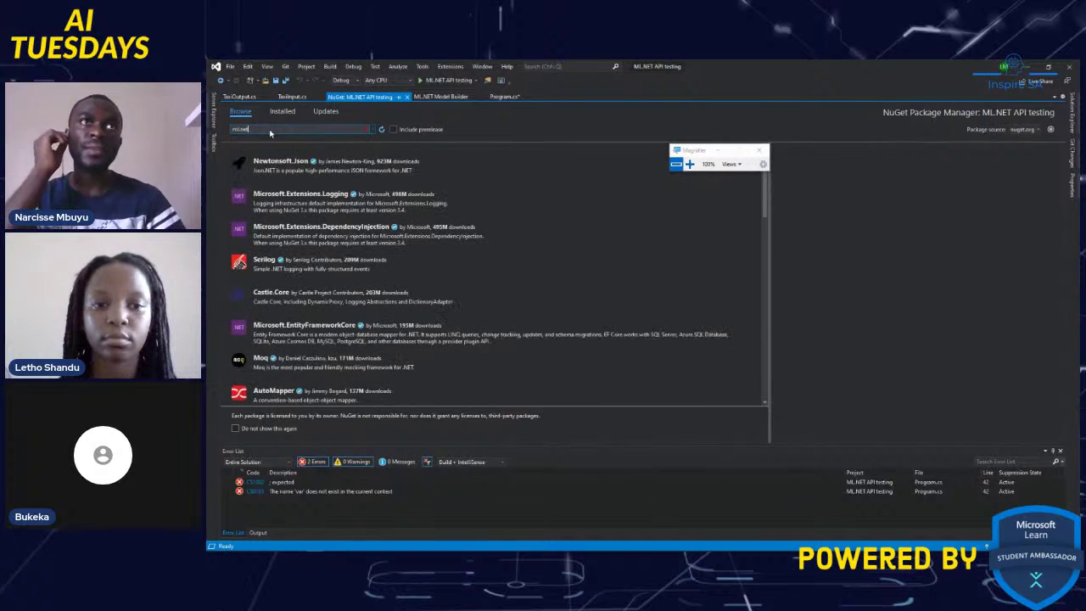
{"action": "key", "text": "Return"}
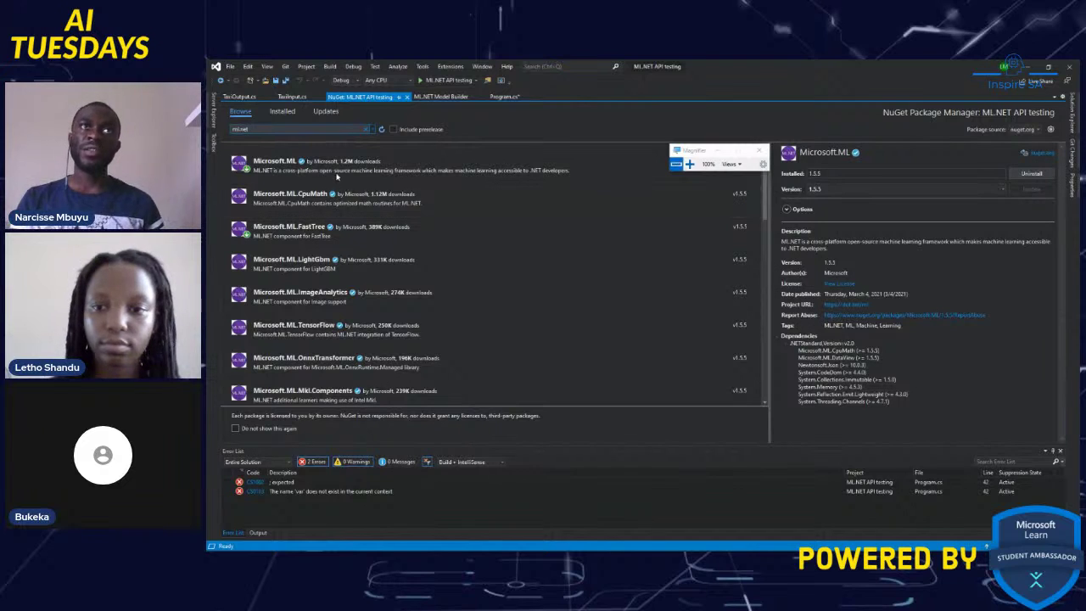
{"action": "left_click_drag", "start_coordinate": [694, 153], "coordinate": [734, 99]}
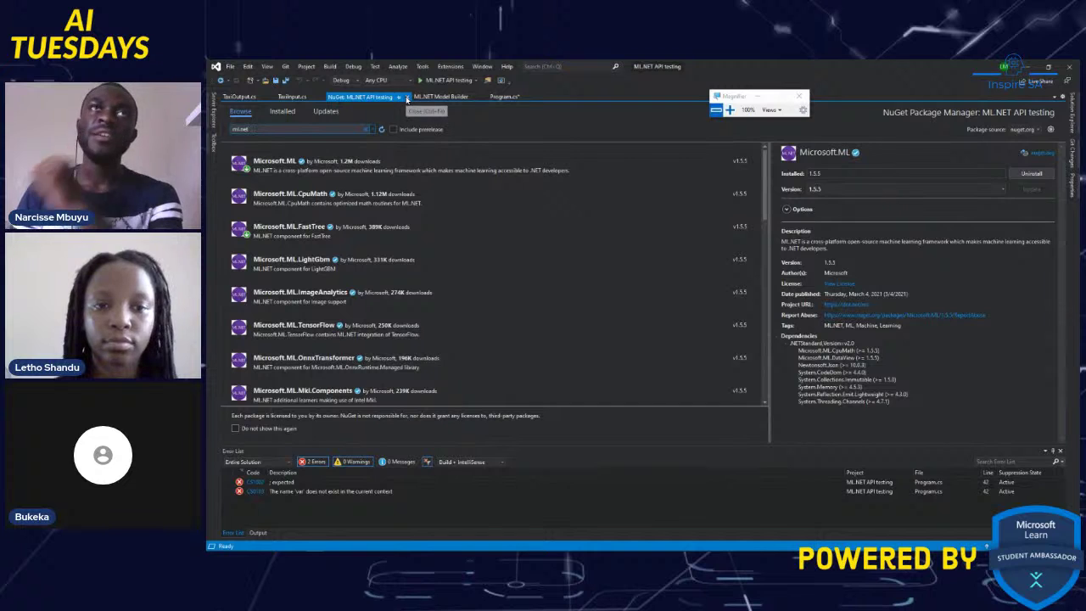
{"action": "left_click", "coordinate": [407, 97]}
Step: Examine the using directives and the training data, test data and model path declarations in Program.cs
{"action": "mouse_move", "coordinate": [363, 140]}
{"action": "left_mouse_down"}
{"action": "mouse_move", "coordinate": [275, 130]}
{"action": "mouse_move", "coordinate": [289, 119]}
{"action": "mouse_move", "coordinate": [280, 129]}
{"action": "mouse_move", "coordinate": [356, 129]}
{"action": "left_mouse_up"}
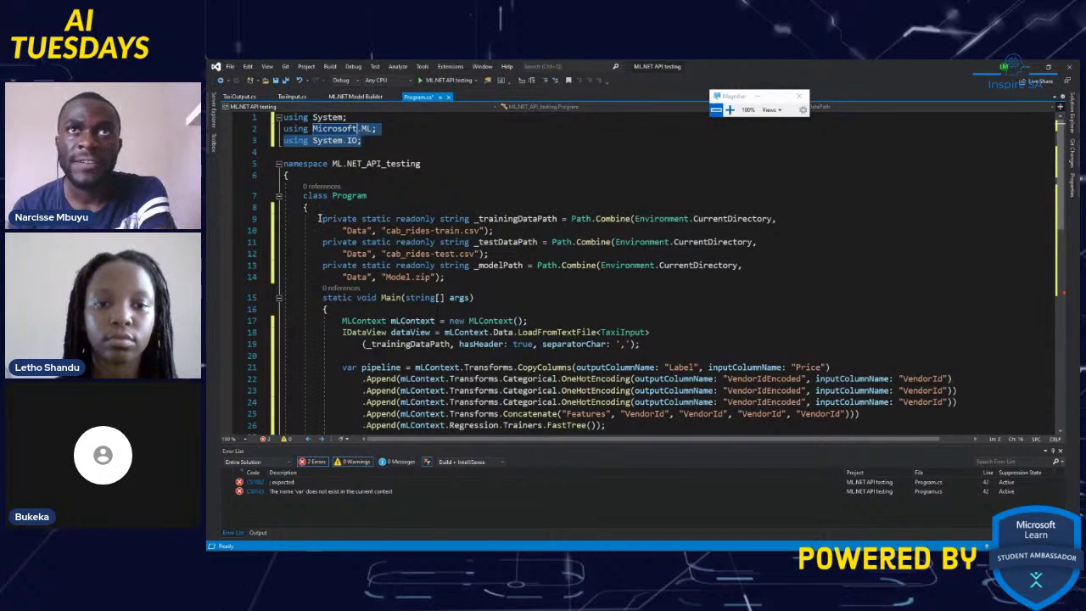
{"action": "left_click_drag", "start_coordinate": [323, 220], "coordinate": [456, 267]}
{"action": "left_click", "coordinate": [836, 218]}
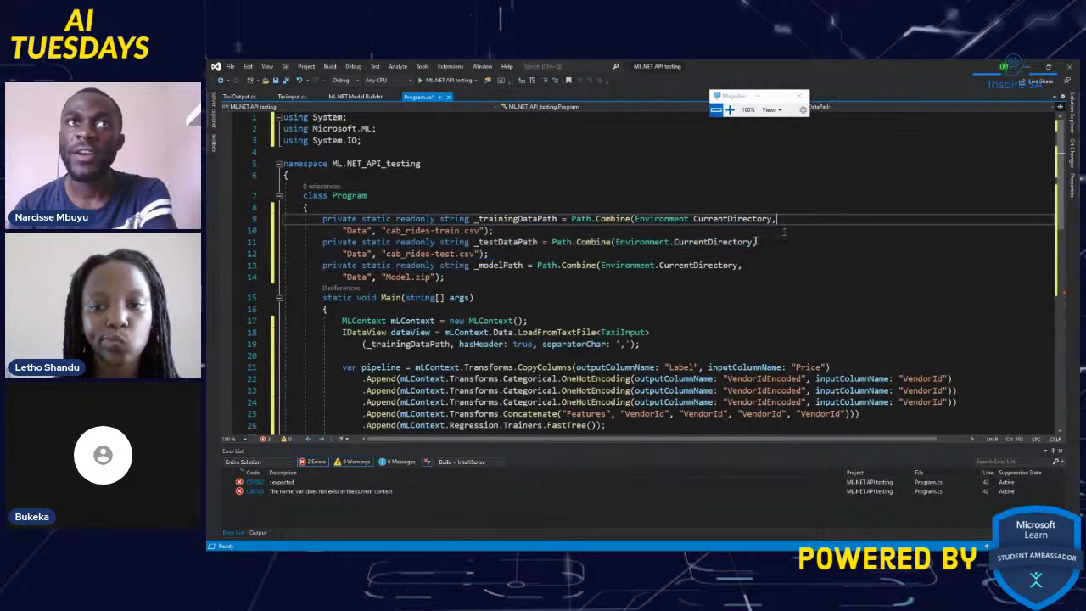
{"action": "left_click_drag", "start_coordinate": [496, 230], "coordinate": [321, 219]}
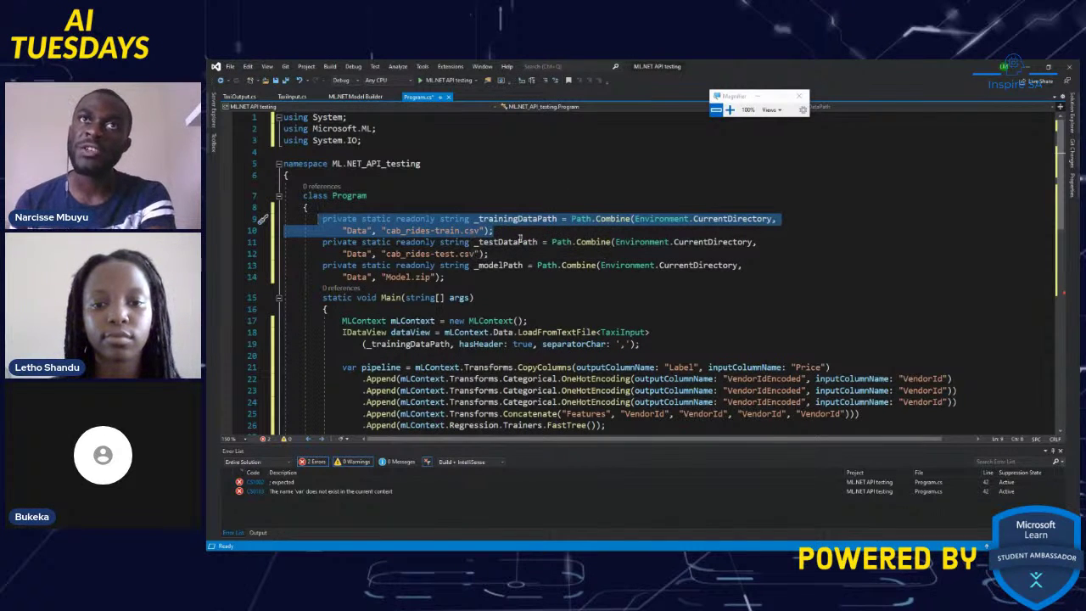
{"action": "left_click", "coordinate": [513, 237]}
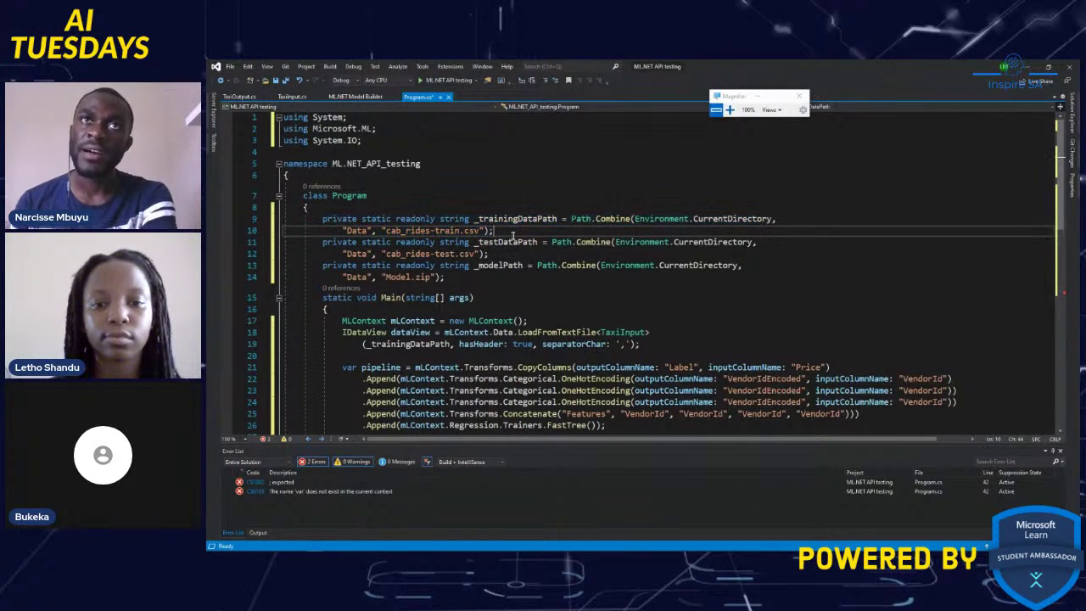
{"action": "left_click", "coordinate": [492, 245]}
{"action": "triple_click", "coordinate": [491, 246]}
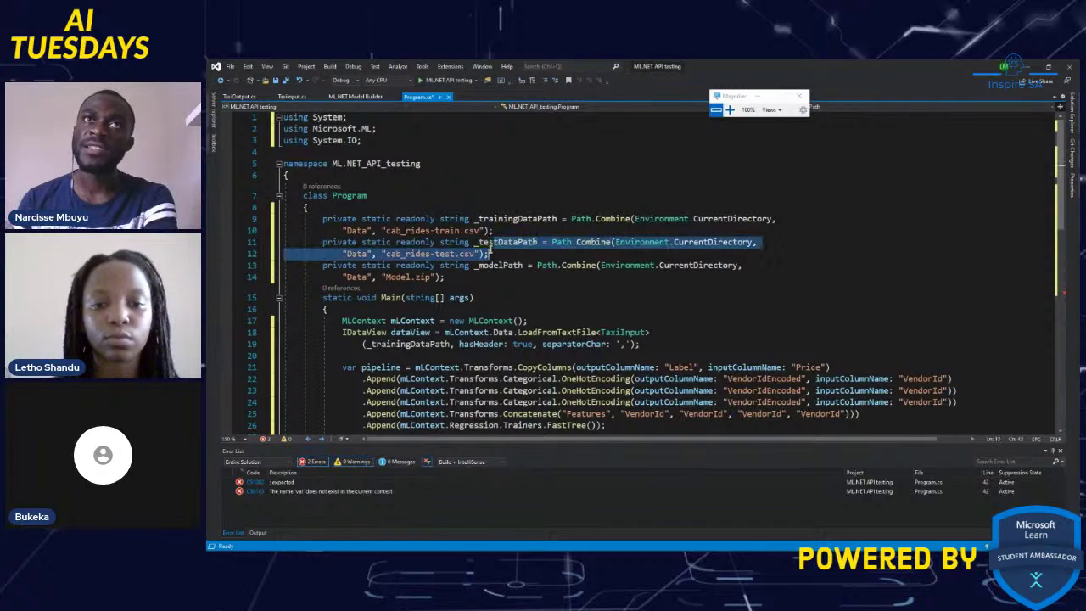
{"action": "left_click", "coordinate": [448, 278]}
{"action": "left_click_drag", "start_coordinate": [448, 277], "coordinate": [323, 267]}
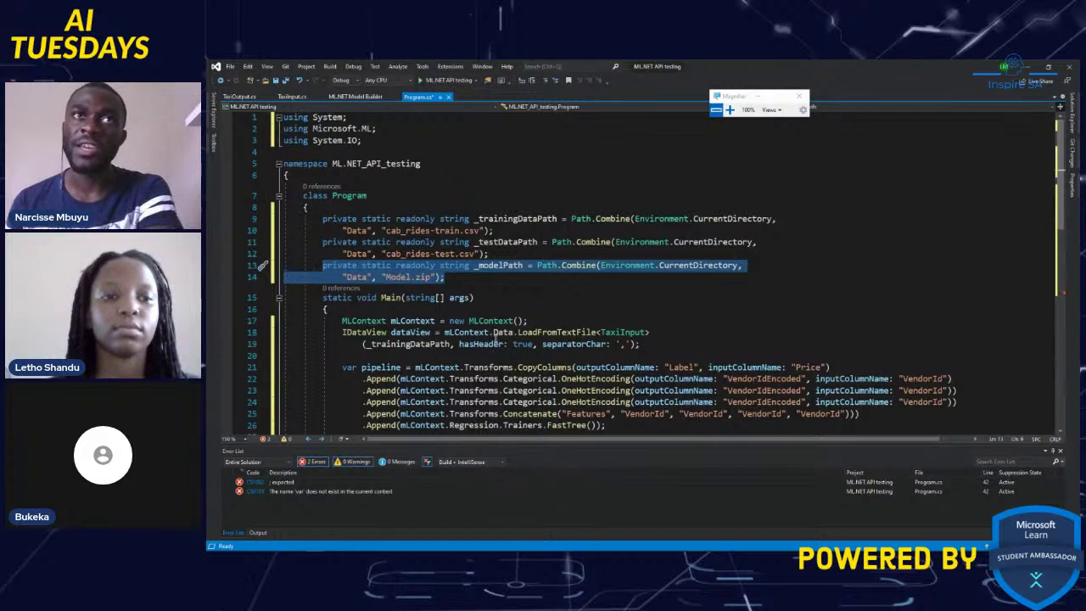
{"action": "scroll", "coordinate": [495, 340], "scroll_direction": "down", "scroll_amount": 2}
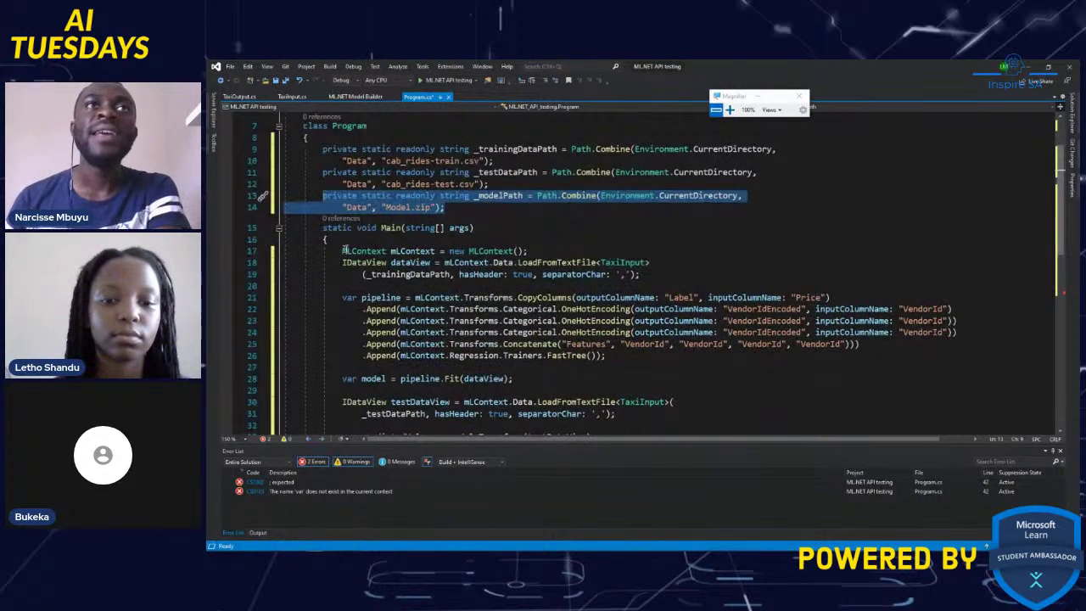
{"action": "left_click", "coordinate": [479, 219]}
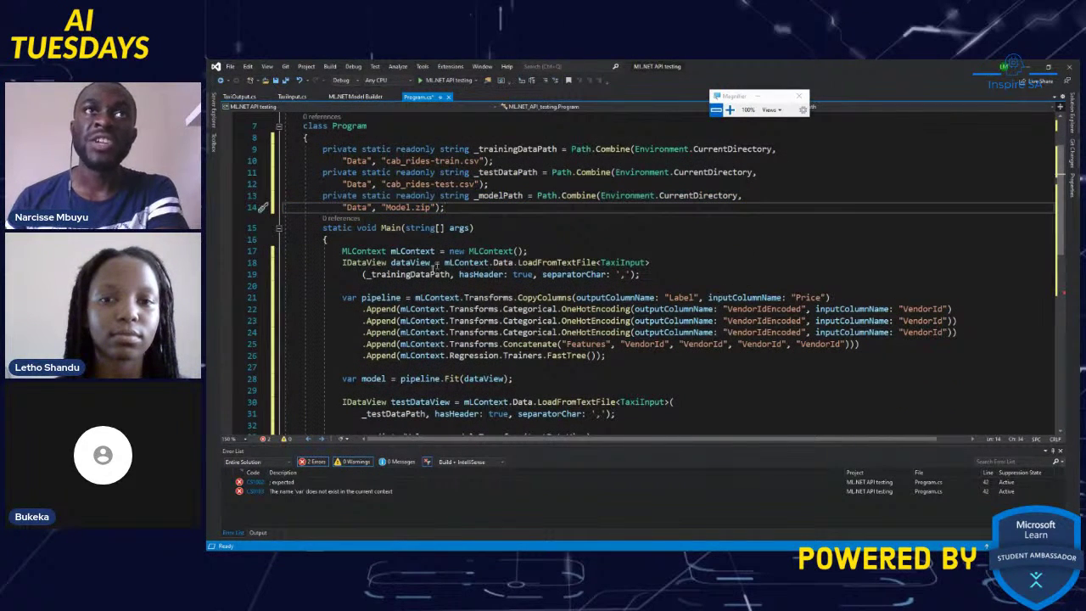
Step: Review the TaxiInput and TaxiOutput classes and the Model Builder scenarios, and return to Program.cs
{"action": "left_click", "coordinate": [294, 97]}
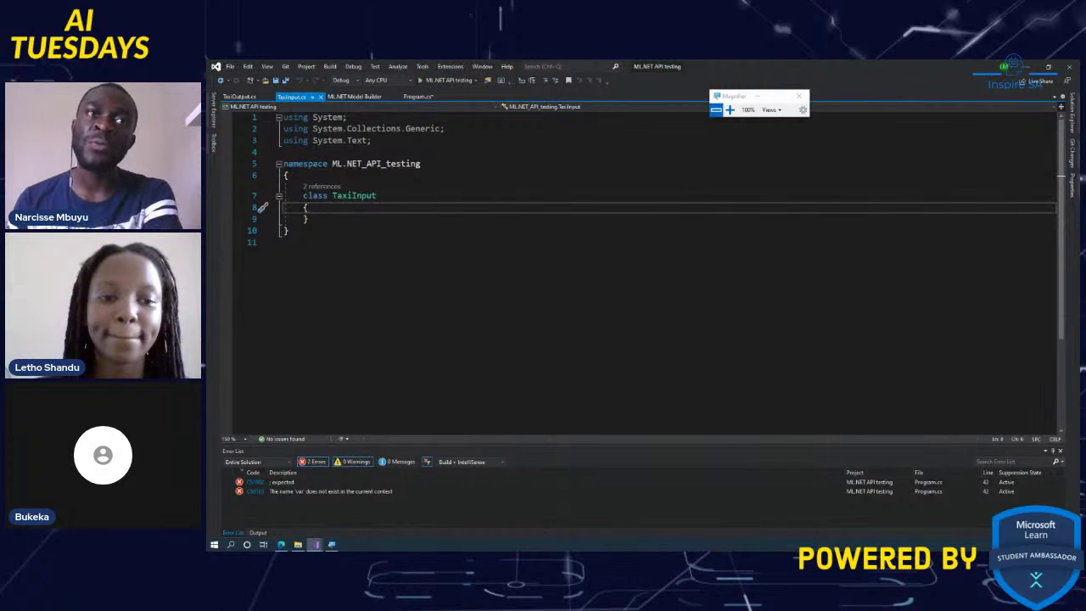
{"action": "mouse_move", "coordinate": [315, 546]}
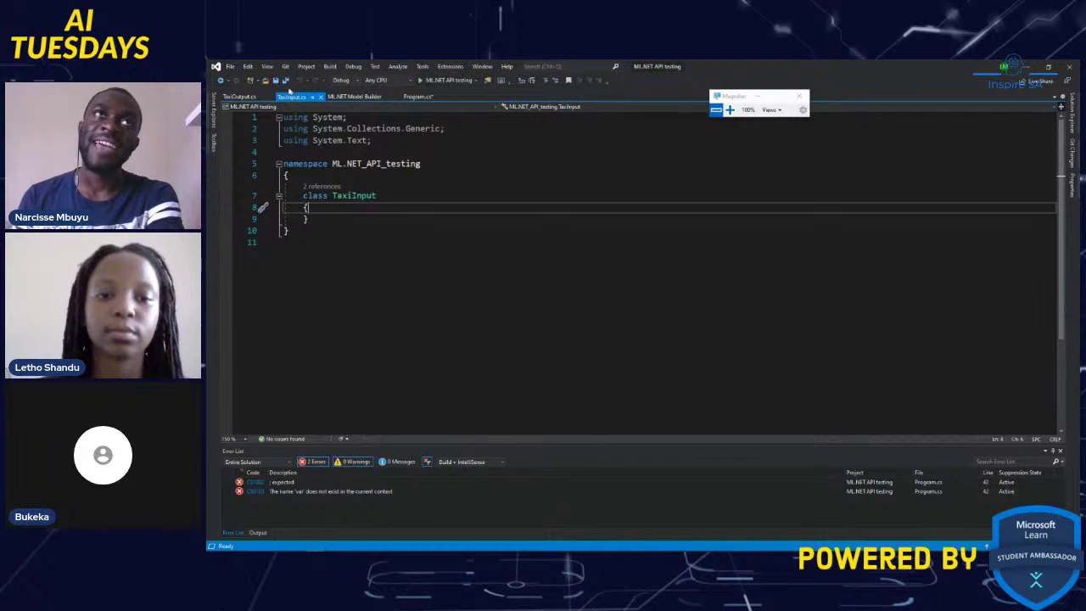
{"action": "left_click", "coordinate": [239, 96]}
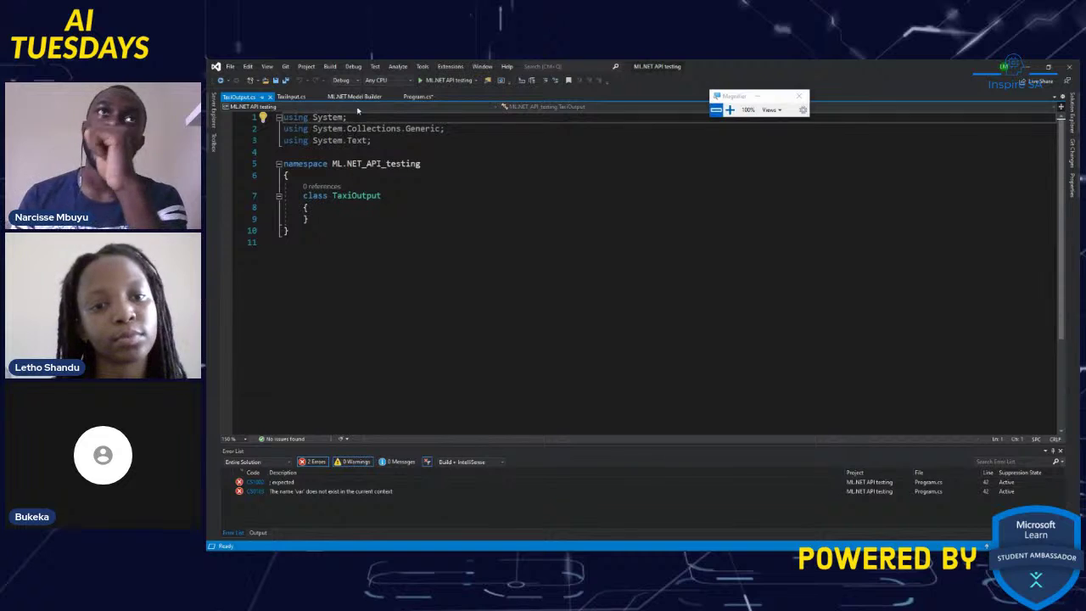
{"action": "left_click", "coordinate": [361, 97]}
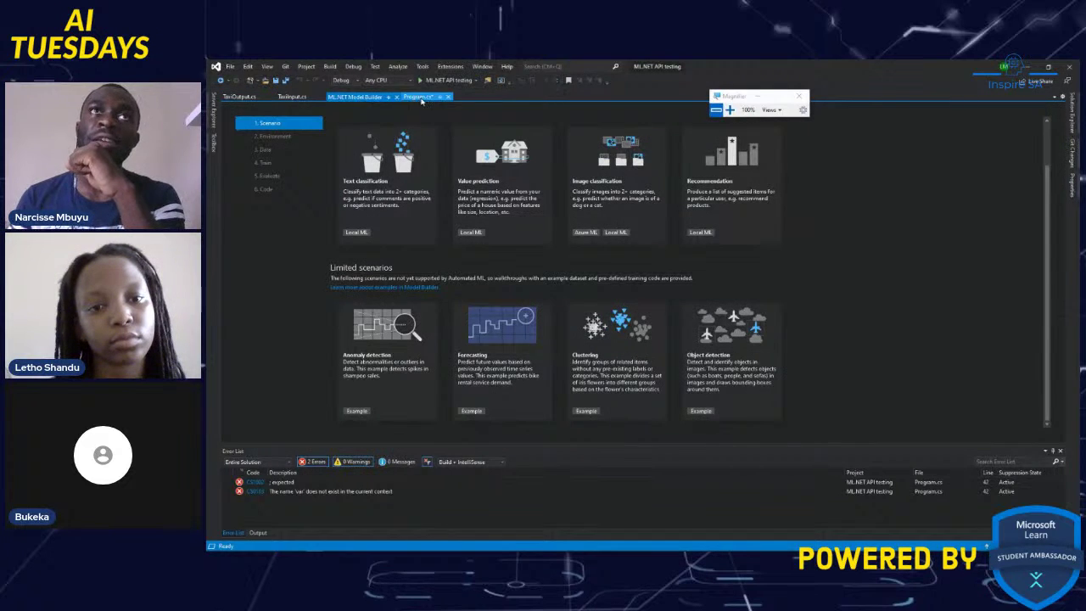
{"action": "left_click", "coordinate": [419, 97]}
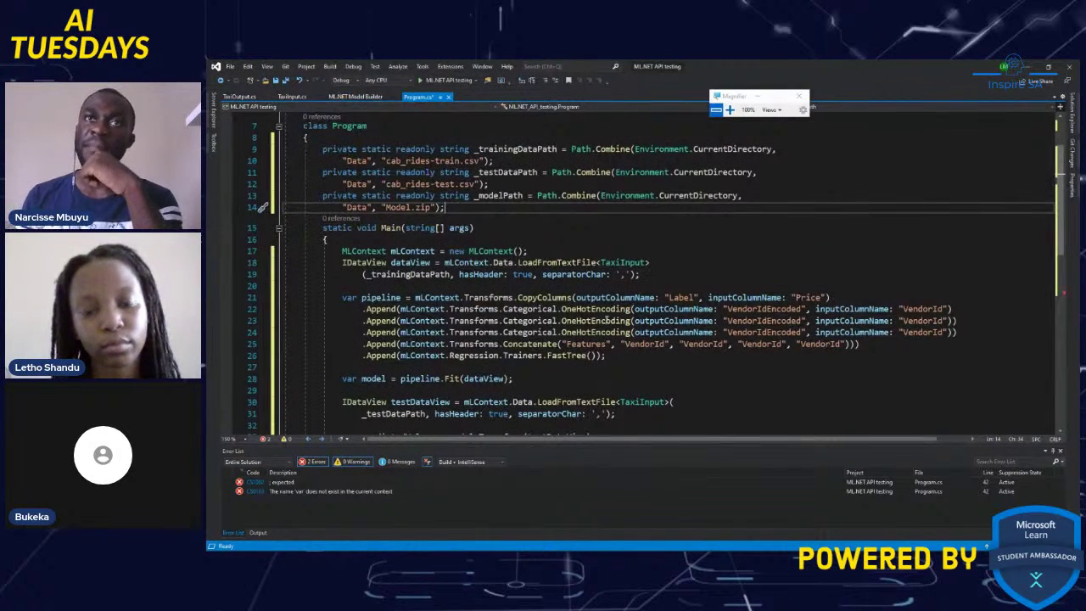
Step: Examine the training pipeline, the model fitting line and the regression evaluation code in the Main method of Program.cs
{"action": "scroll", "coordinate": [563, 312], "scroll_direction": "down", "scroll_amount": 1}
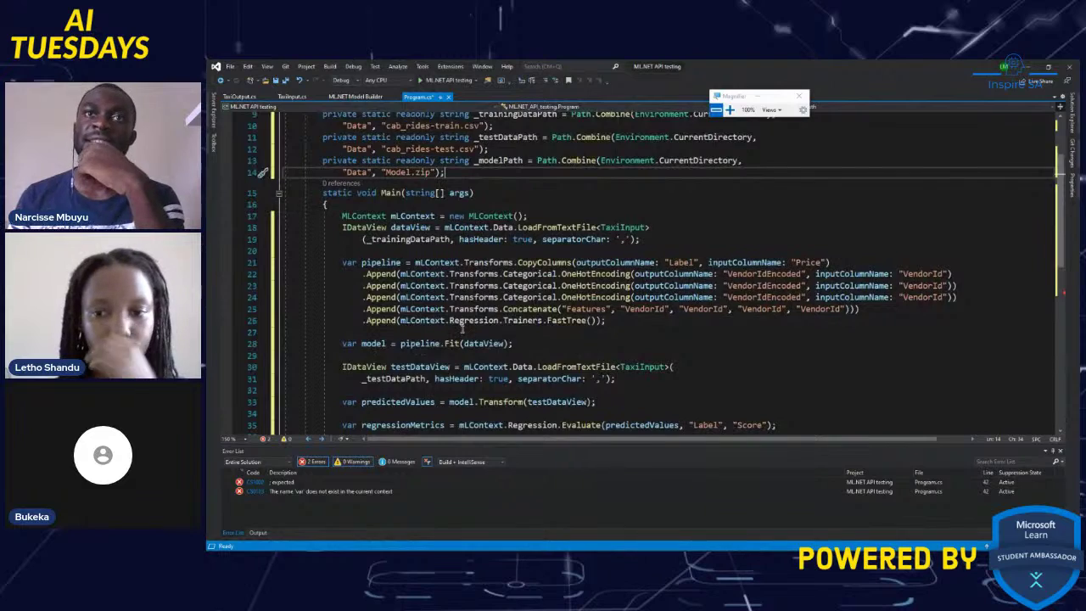
{"action": "scroll", "coordinate": [462, 329], "scroll_direction": "down", "scroll_amount": 1}
{"action": "scroll", "coordinate": [462, 330], "scroll_direction": "down", "scroll_amount": 2}
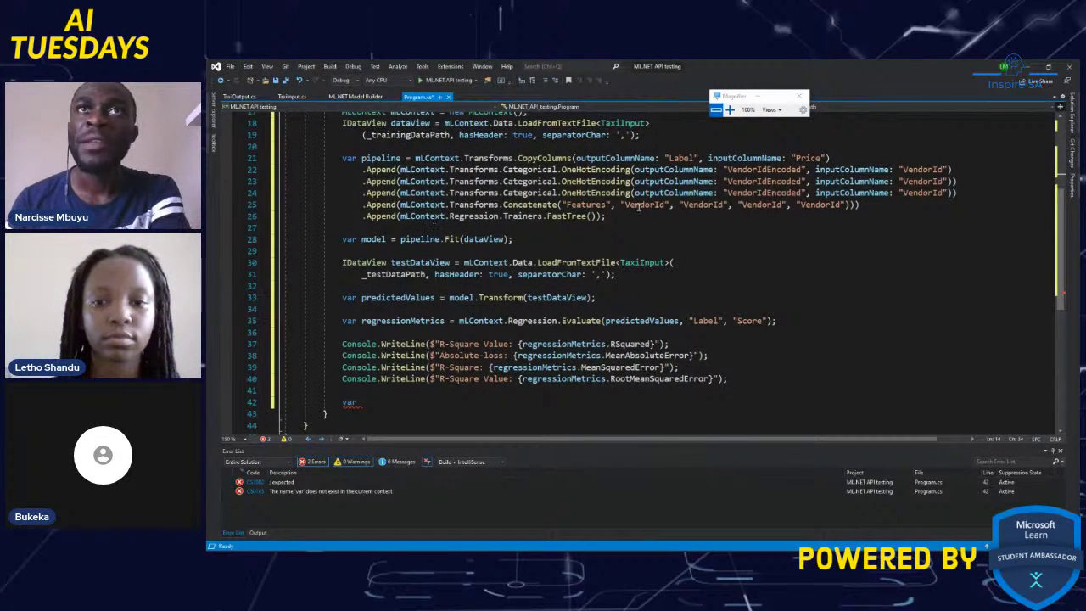
{"action": "left_click_drag", "start_coordinate": [627, 215], "coordinate": [360, 219]}
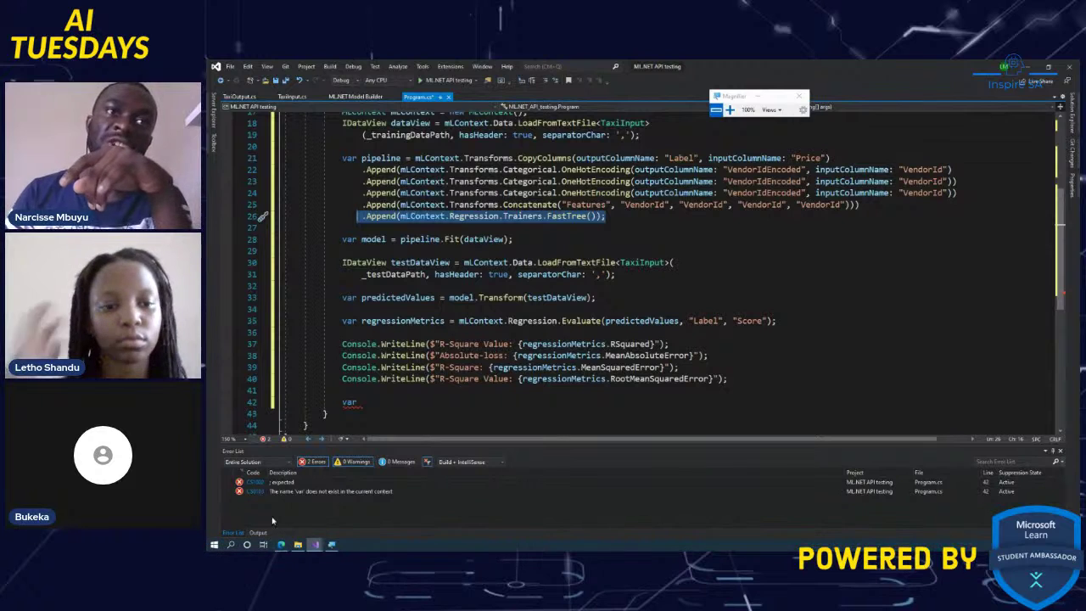
{"action": "left_click", "coordinate": [314, 545]}
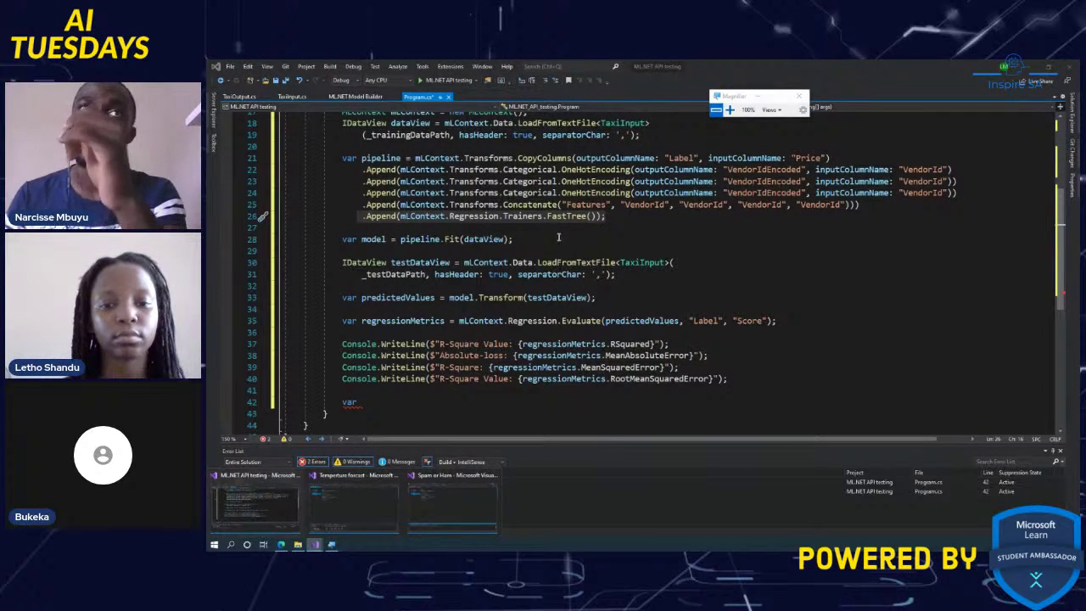
{"action": "mouse_move", "coordinate": [536, 241]}
{"action": "left_mouse_down"}
{"action": "mouse_move", "coordinate": [348, 240]}
{"action": "mouse_move", "coordinate": [515, 240]}
{"action": "left_mouse_up"}
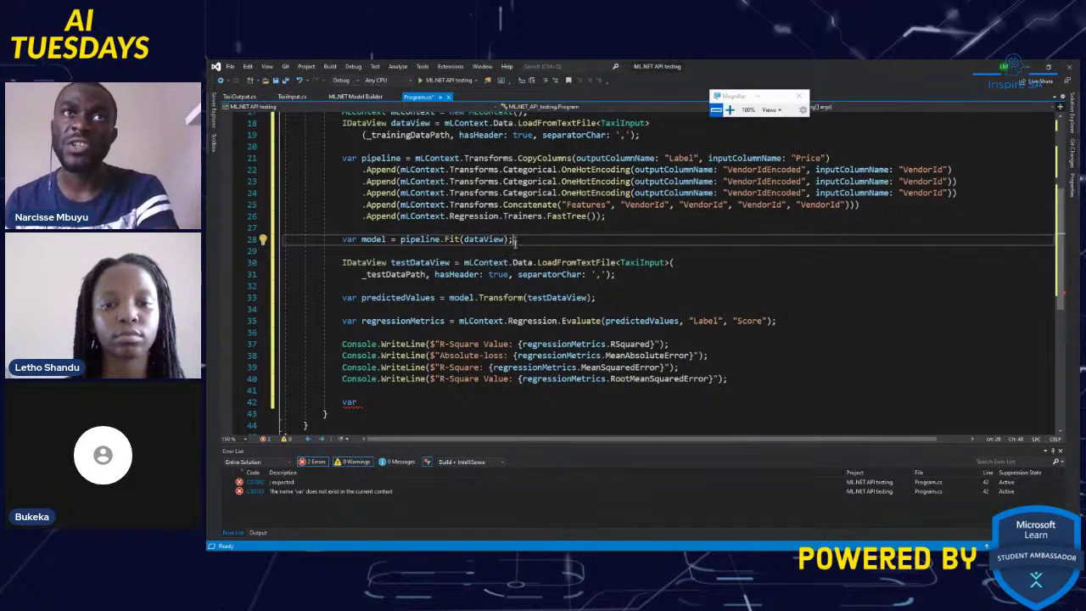
{"action": "left_click_drag", "start_coordinate": [343, 262], "coordinate": [733, 378]}
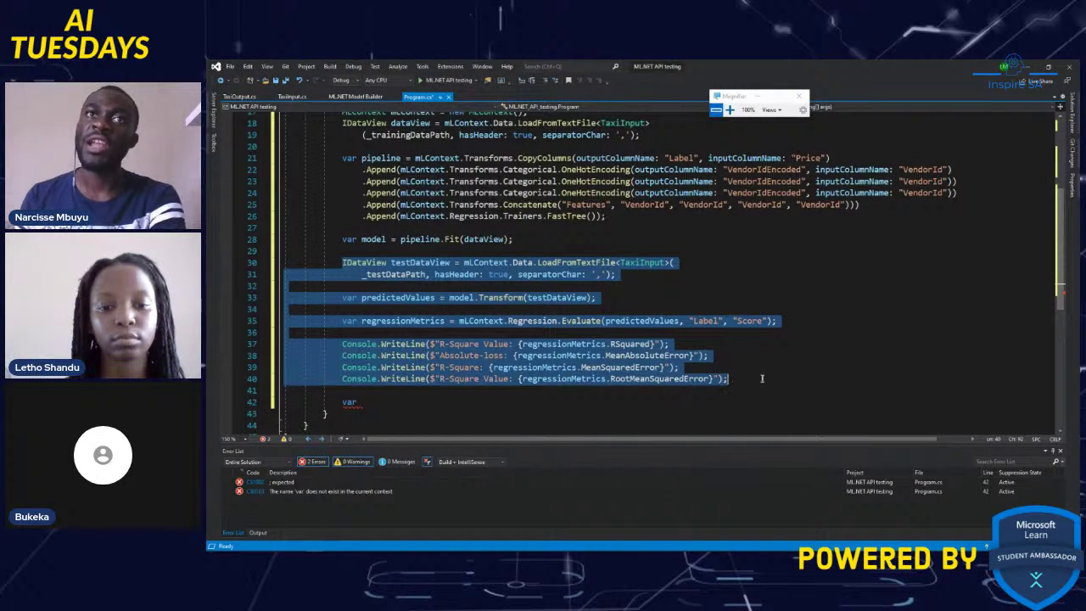
{"action": "left_click", "coordinate": [681, 367]}
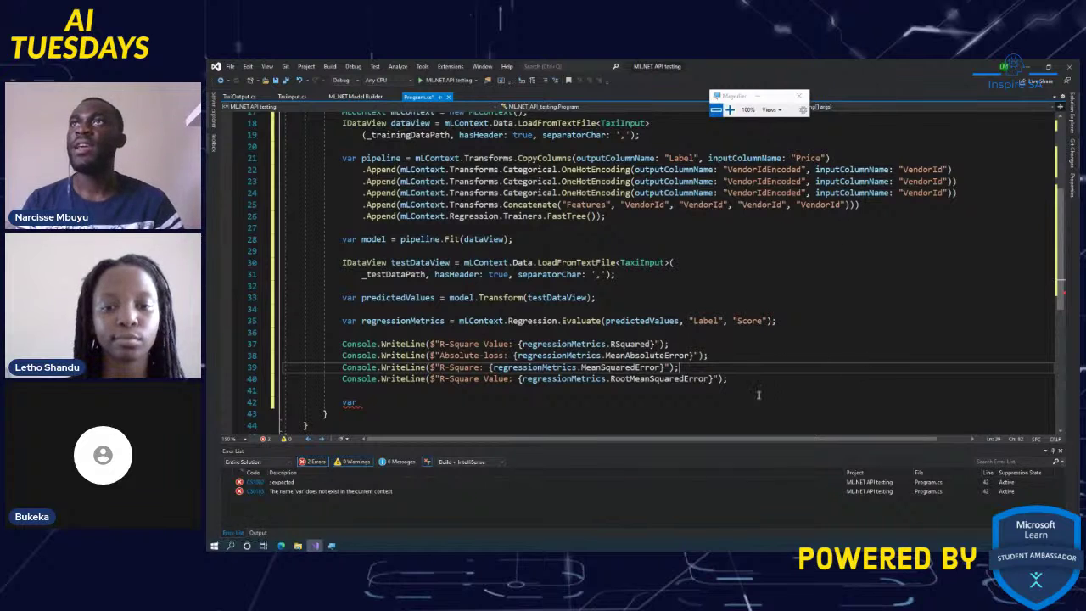
Step: Minimize the ML.NET API testing project and check the training progress of the Temperture forcast project
{"action": "left_click", "coordinate": [1031, 68]}
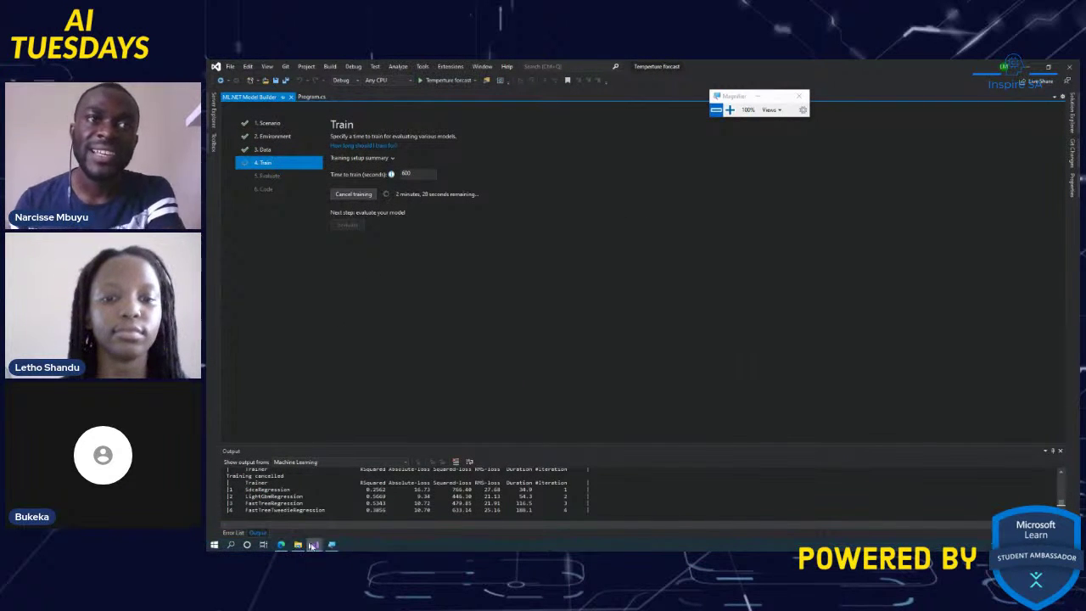
{"action": "mouse_move", "coordinate": [315, 544]}
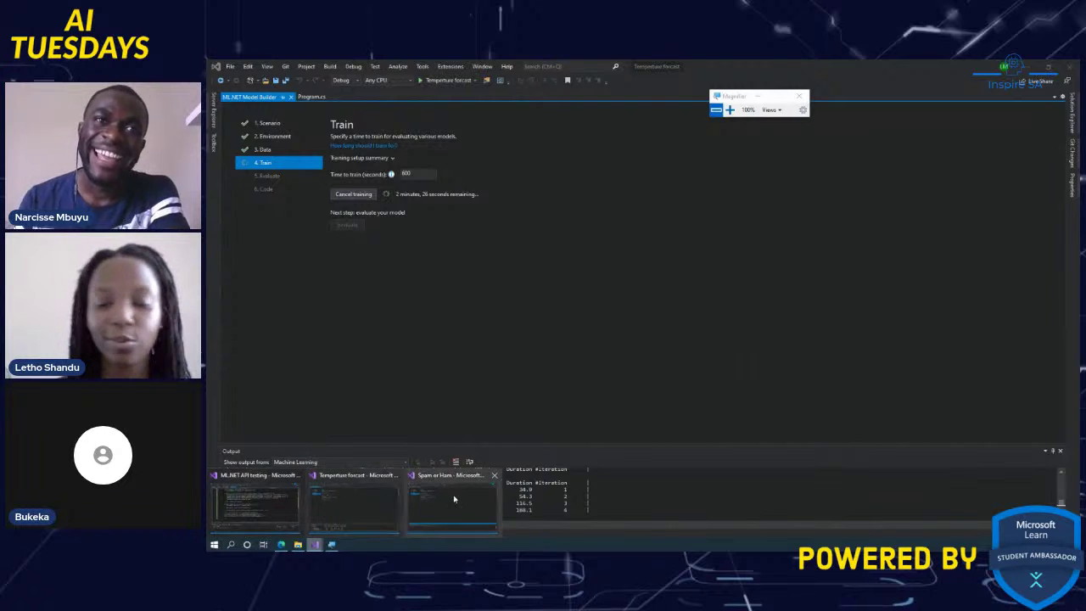
{"action": "left_click", "coordinate": [339, 499]}
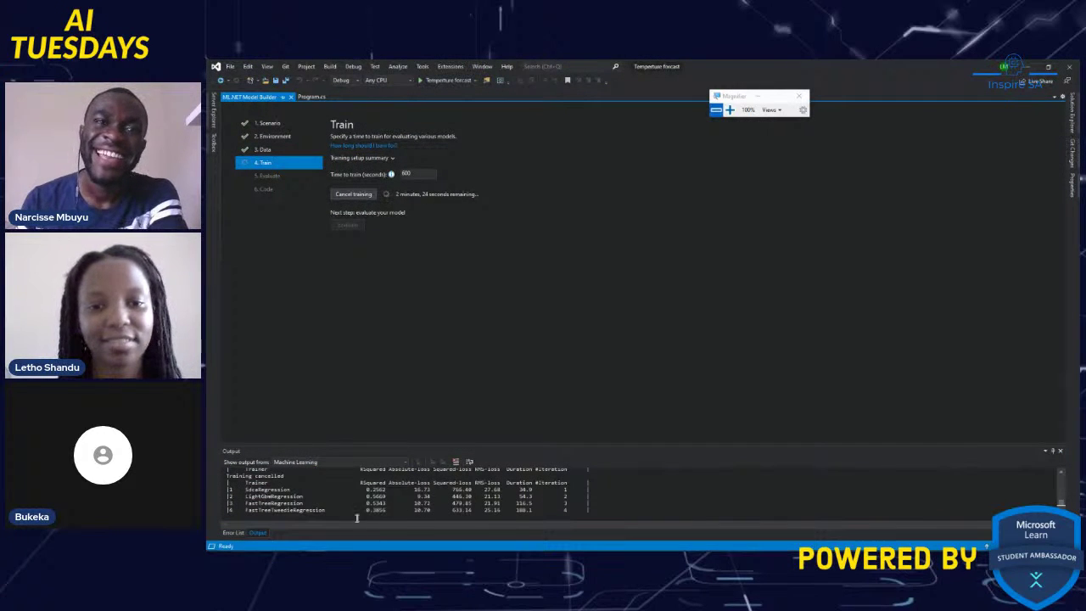
Step: Switch to the Spam or Ham project, open the evaluation of its trained model and predict the pre-filled sample message
{"action": "mouse_move", "coordinate": [314, 544]}
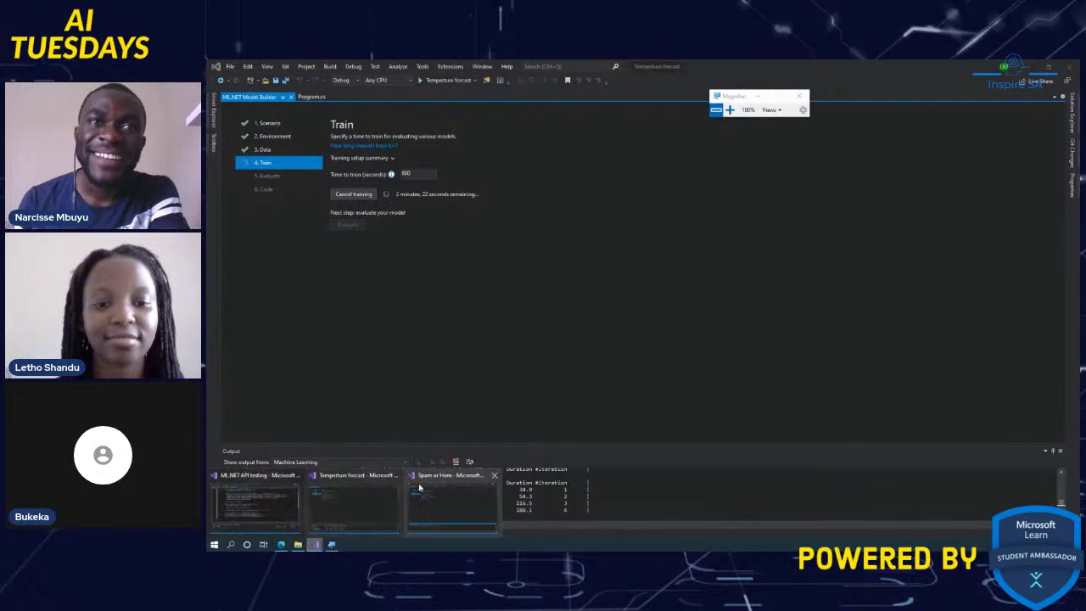
{"action": "left_click", "coordinate": [428, 492]}
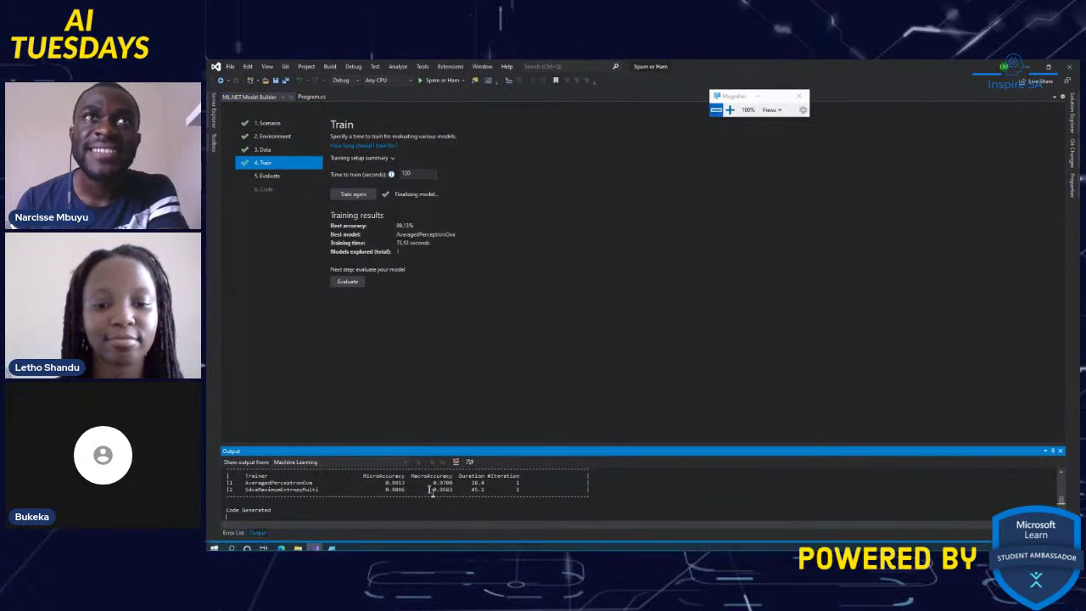
{"action": "left_click", "coordinate": [348, 281]}
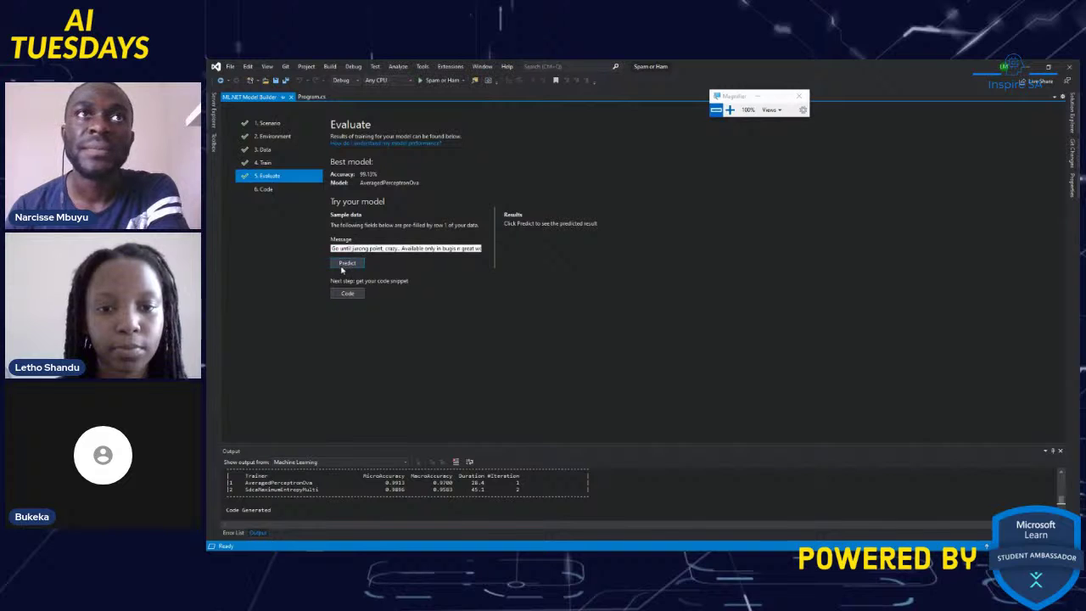
{"action": "left_click", "coordinate": [350, 268]}
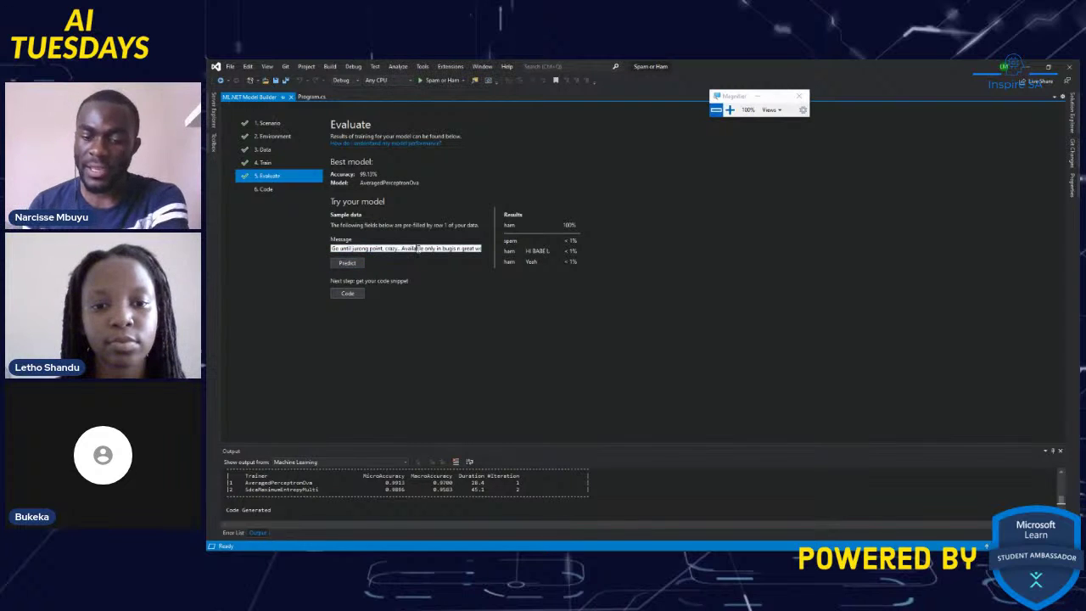
Step: Read the sample message through to its end and inspect the prediction results magnified to 200%, returning to 100%
{"action": "key", "text": "End"}
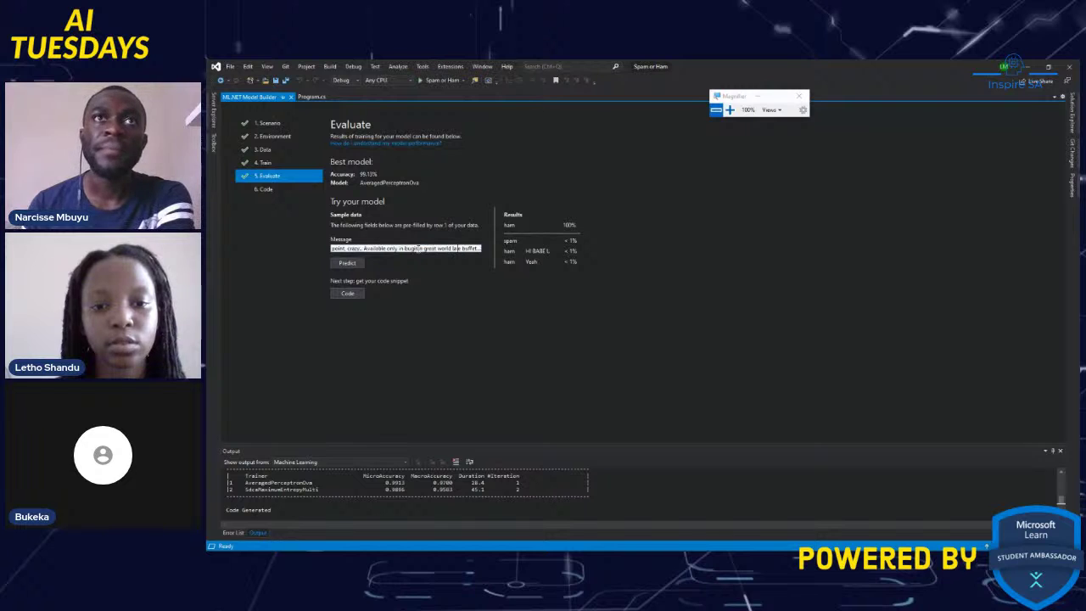
{"action": "key", "text": "Right"}
{"action": "key", "text": "Right"}
{"action": "key", "text": "Right"}
{"action": "key", "text": "Right"}
{"action": "key", "text": "Right"}
{"action": "key", "text": "Right"}
{"action": "key", "text": "Right"}
{"action": "key", "text": "Right"}
{"action": "key", "text": "Right"}
{"action": "key", "text": "Right"}
{"action": "key", "text": "Right"}
{"action": "key", "text": "Right"}
{"action": "key", "text": "Right"}
{"action": "key", "text": "Right"}
{"action": "key", "text": "Right"}
{"action": "key", "text": "Right"}
{"action": "key", "text": "Right"}
{"action": "key", "text": "Right"}
{"action": "key", "text": "Right"}
{"action": "key", "text": "Right"}
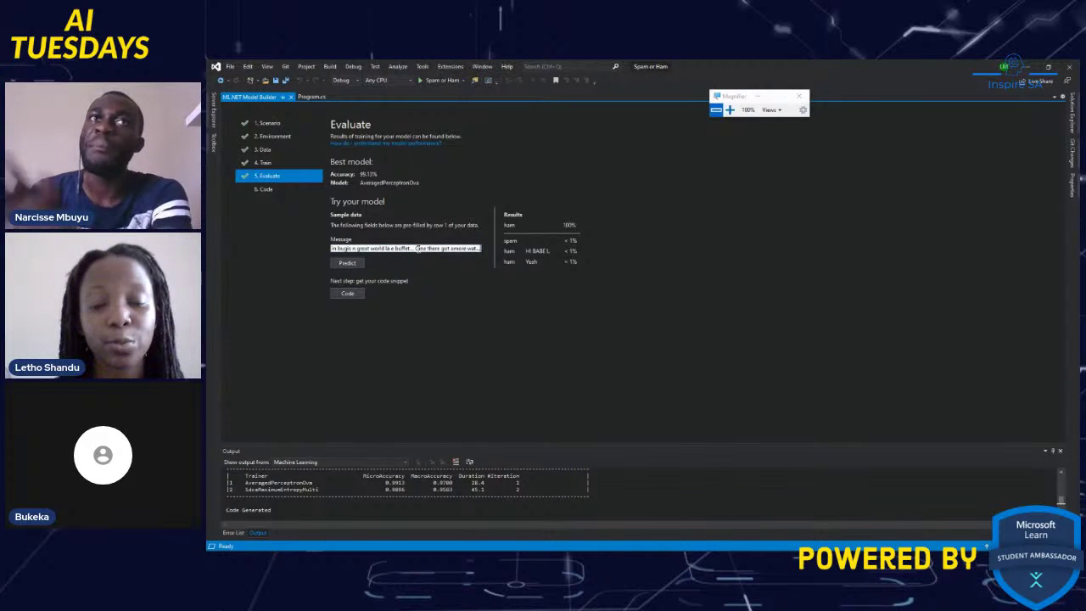
{"action": "left_click", "coordinate": [729, 112]}
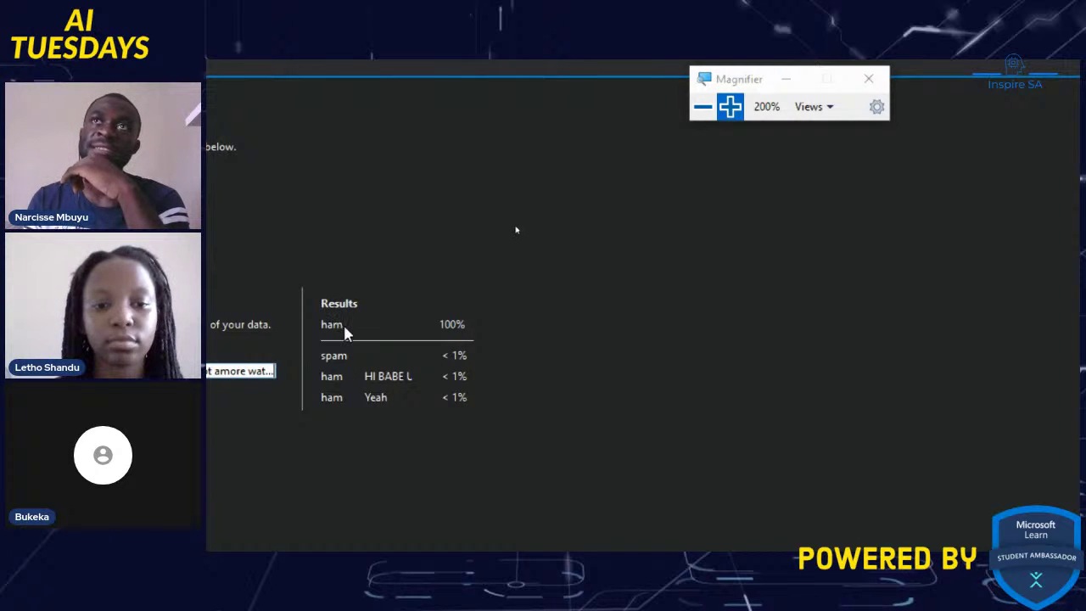
{"action": "left_click", "coordinate": [703, 107]}
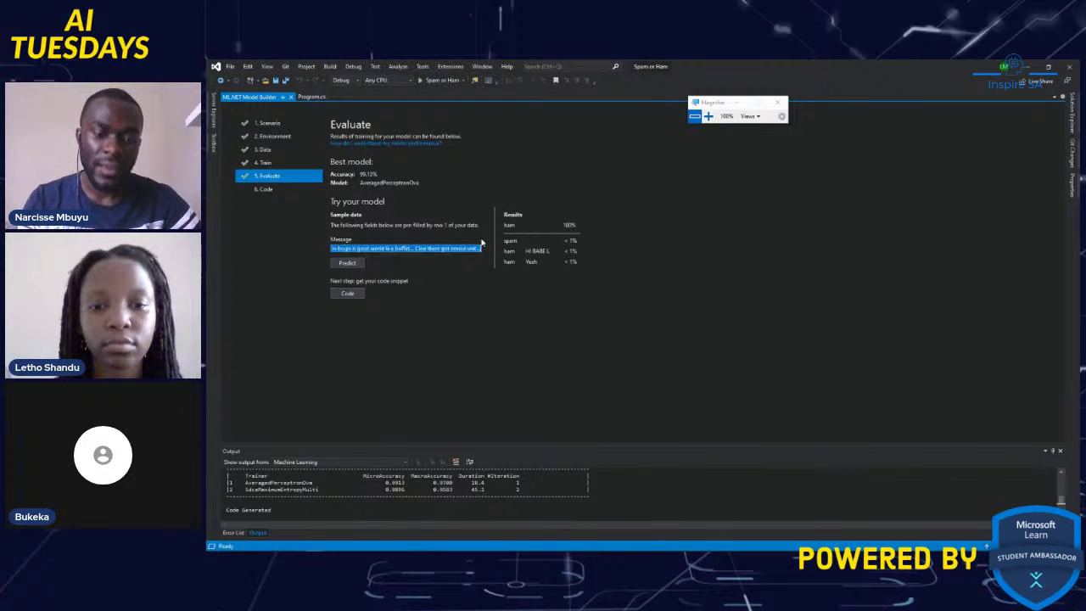
Step: Replace the sample message with a short personal greeting beginning with "hey" and predict its label
{"action": "key", "text": "BackSpace"}
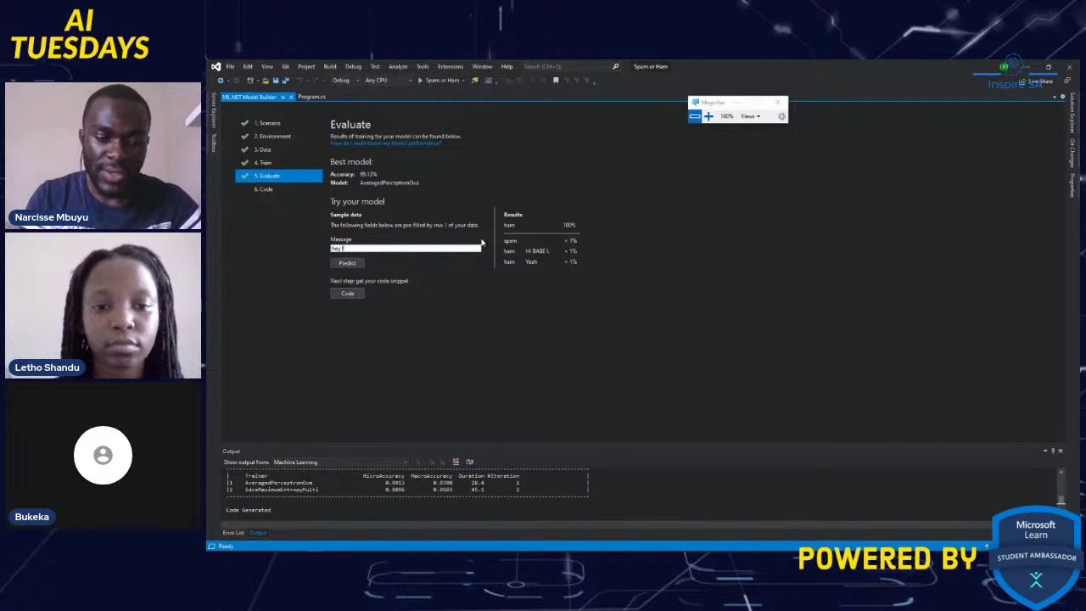
{"action": "left_click", "coordinate": [358, 266]}
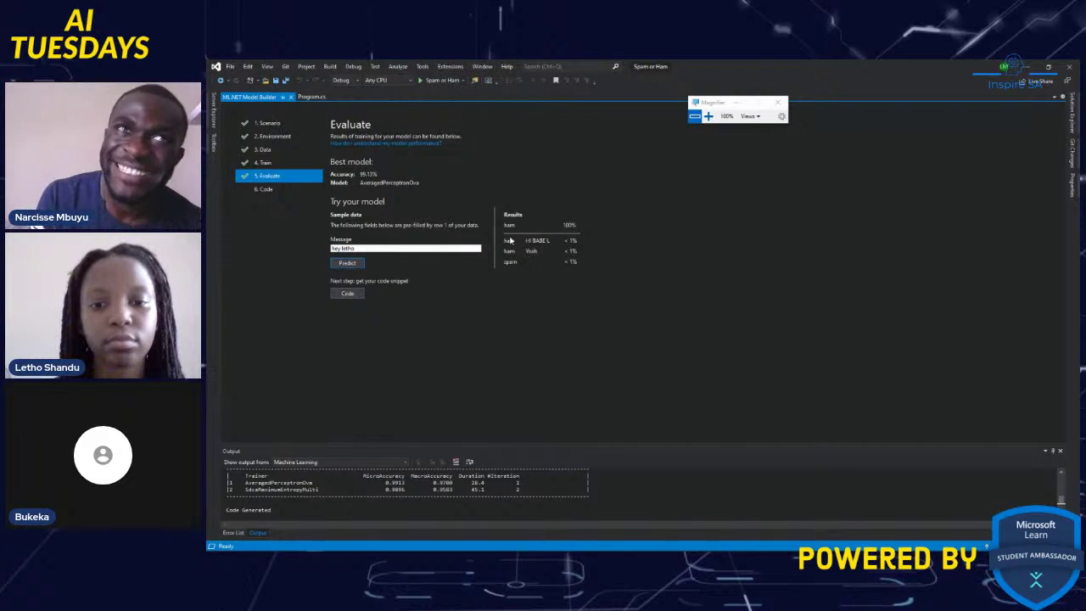
Step: Add the generated Spam or HamML.Model and Spam or HamML.ConsoleApp projects to the solution, and return to the Temperture forcast project
{"action": "left_click", "coordinate": [348, 293]}
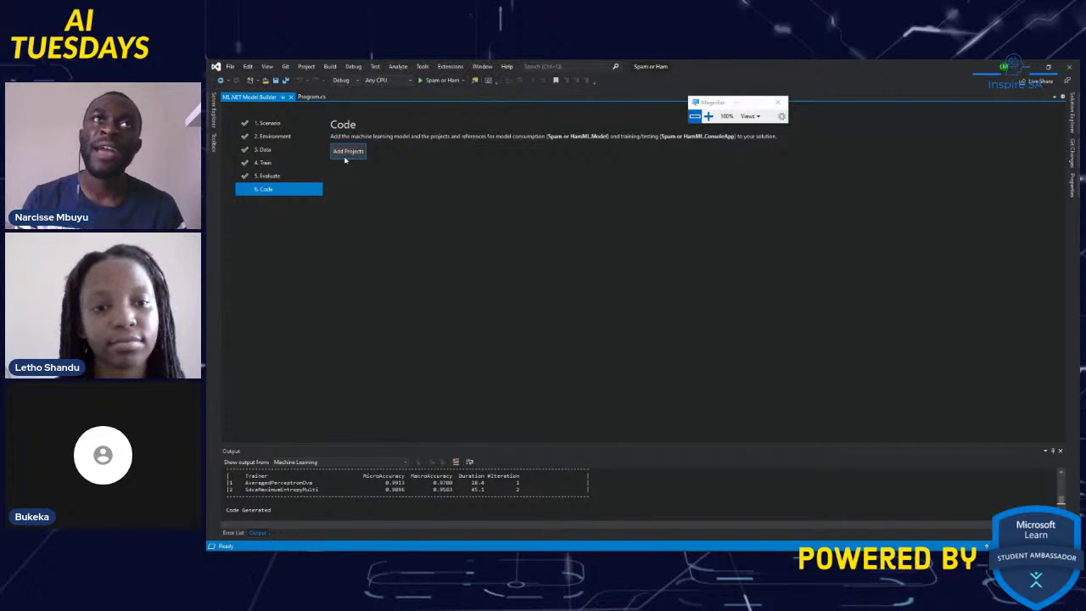
{"action": "left_click", "coordinate": [347, 151]}
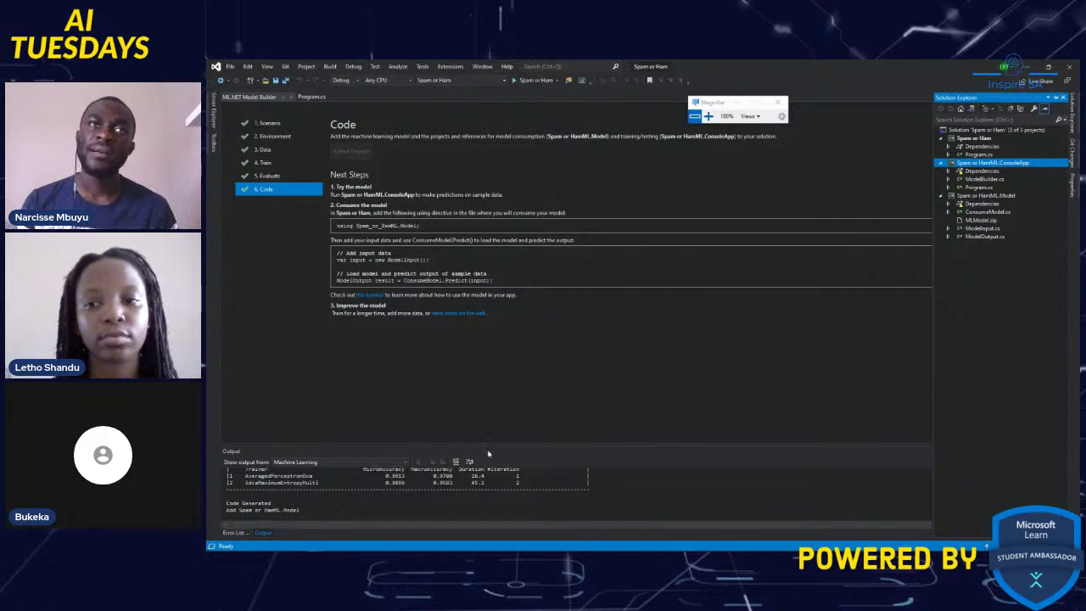
{"action": "mouse_move", "coordinate": [338, 548]}
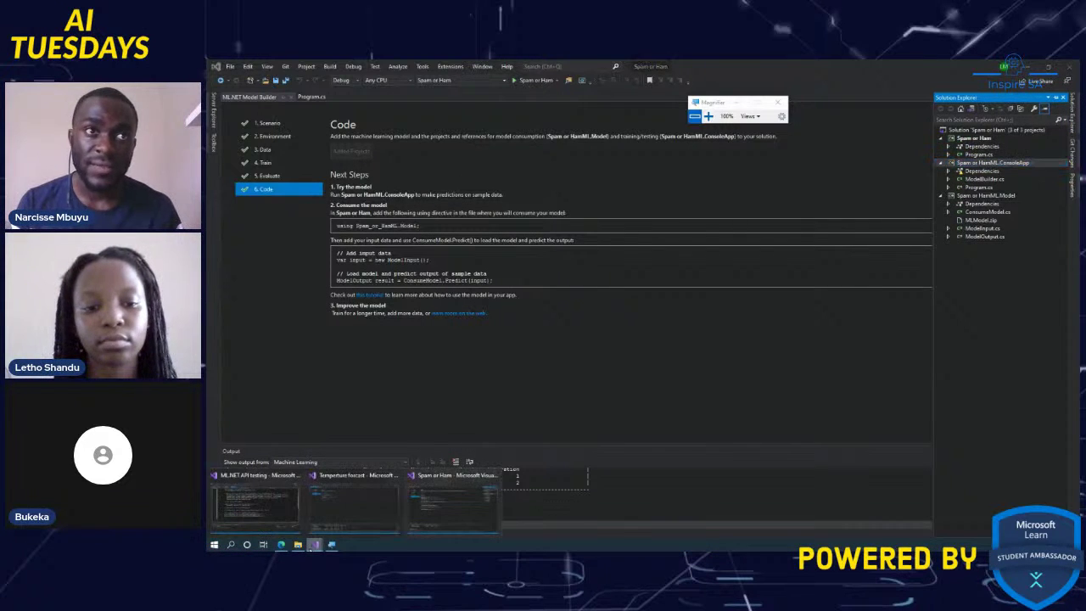
{"action": "mouse_move", "coordinate": [369, 503]}
{"action": "left_click", "coordinate": [363, 502]}
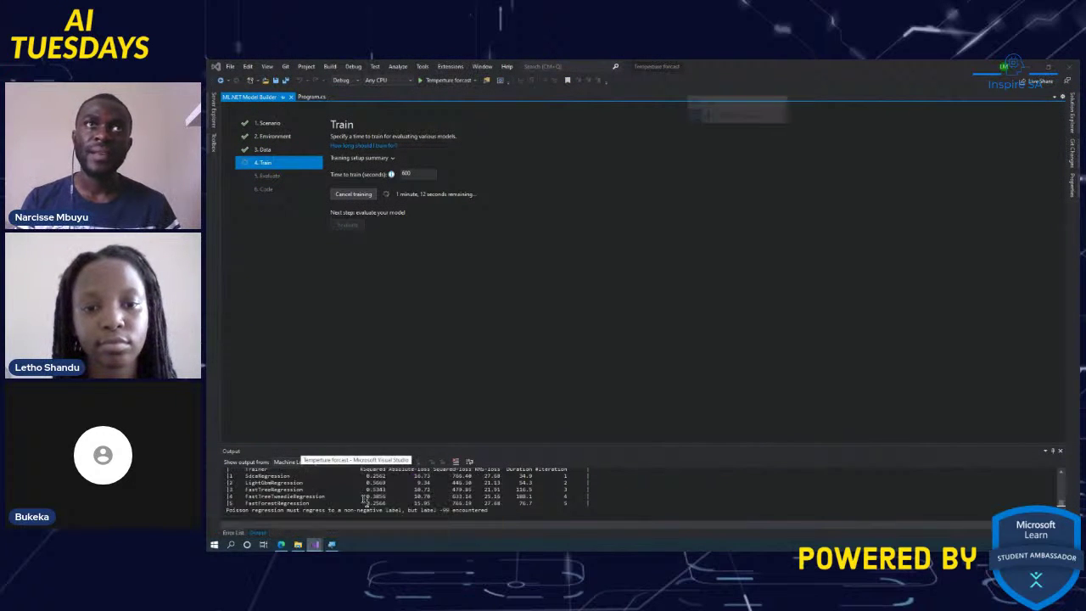